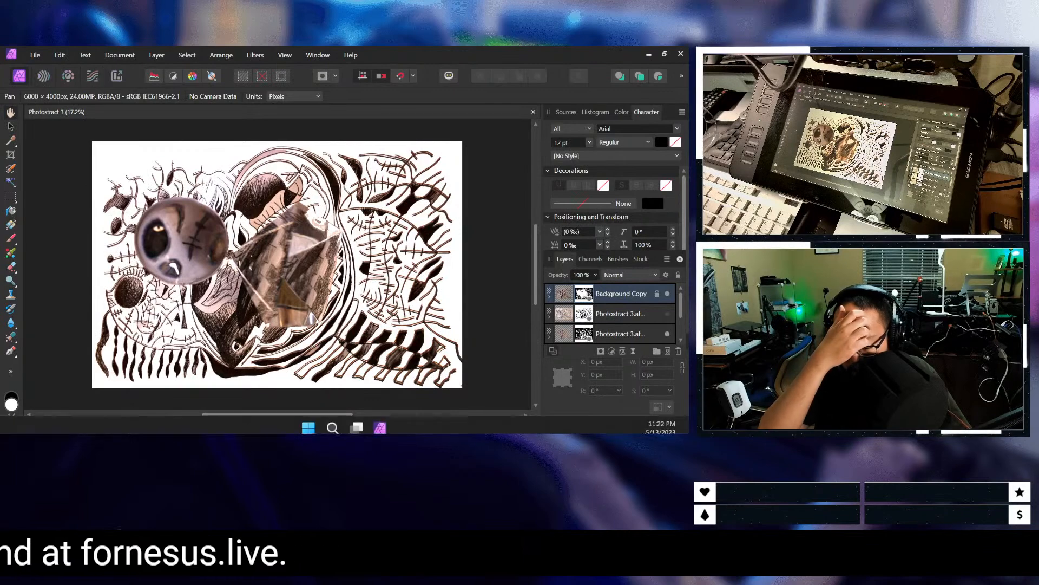
# Step: Search the computer for "photostract 4" and open the Photostract 4 folder from the results
pyautogui.click(307, 423)
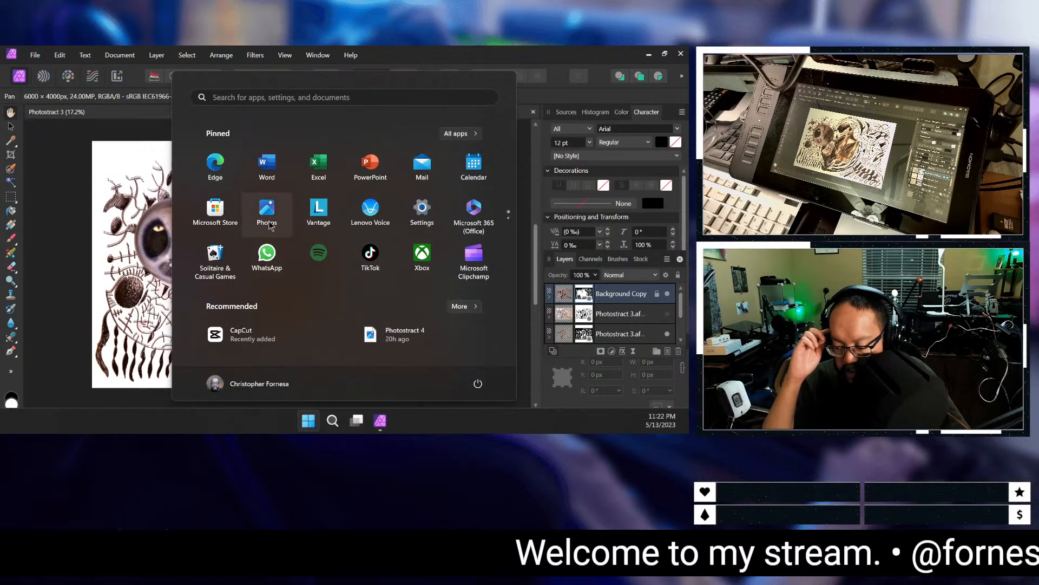
pyautogui.click(337, 423)
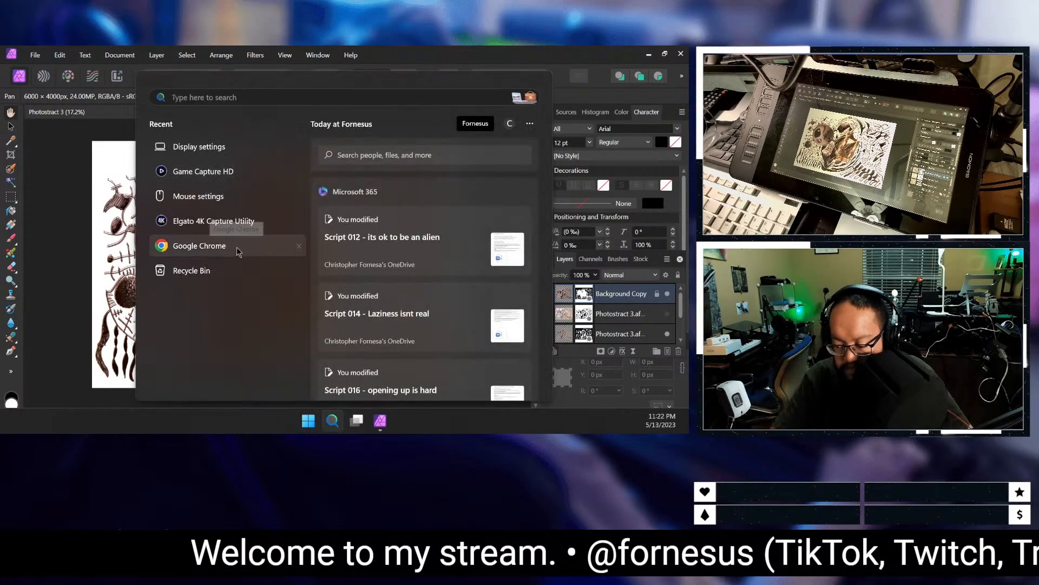
pyautogui.write('photos')
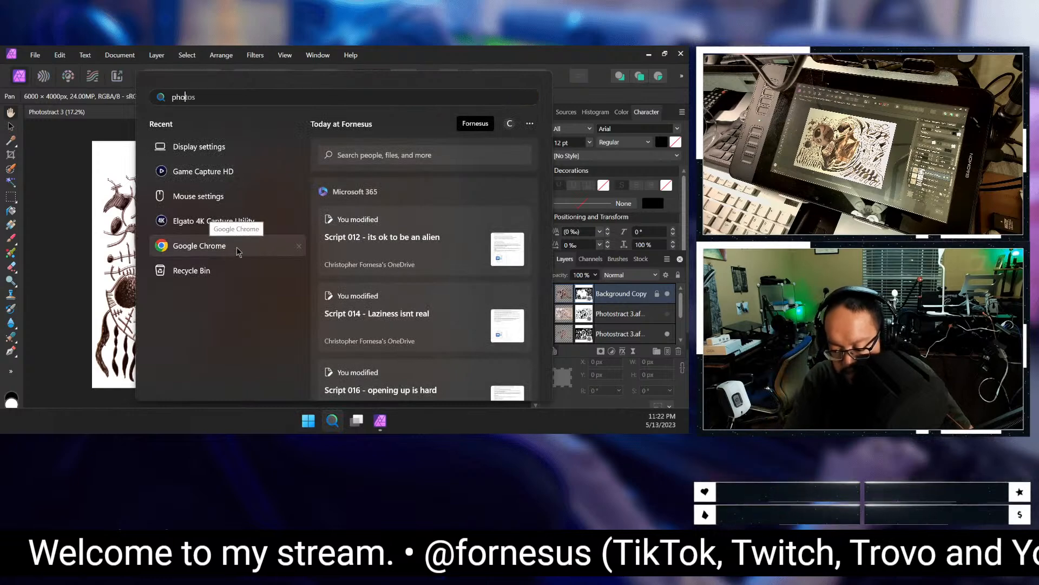
pyautogui.write('tract ')
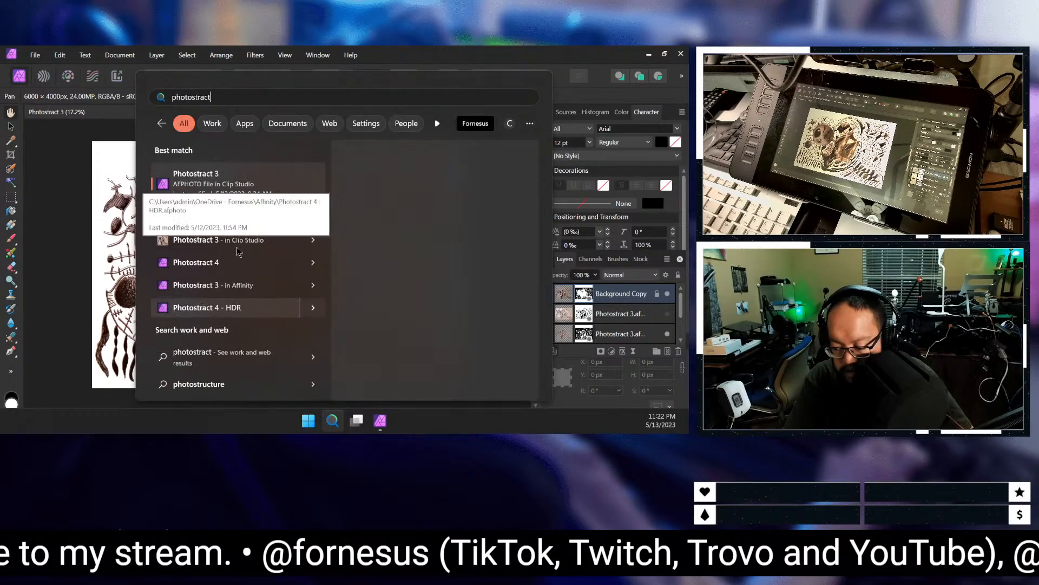
pyautogui.write('4')
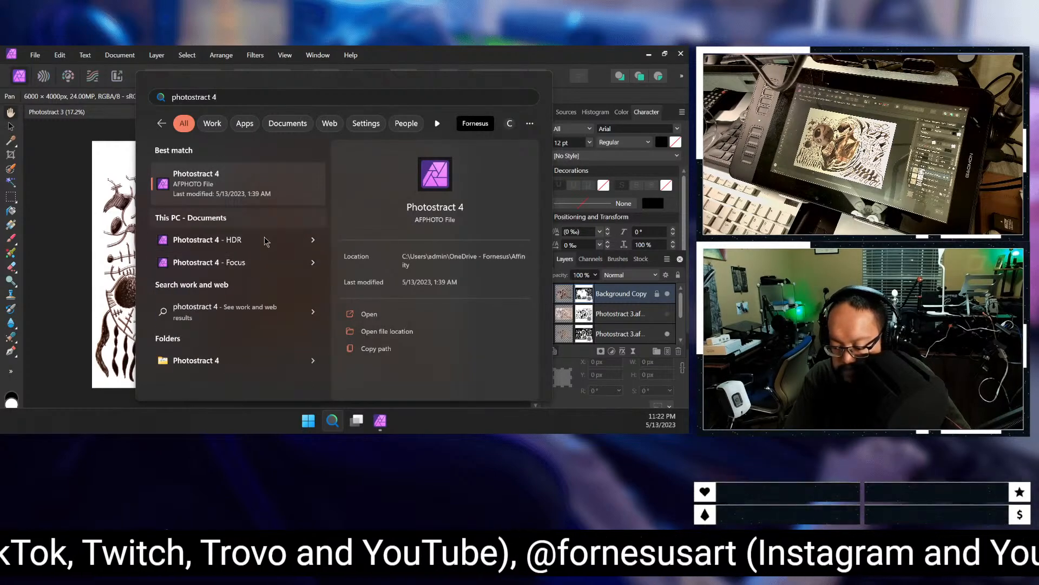
pyautogui.click(241, 362)
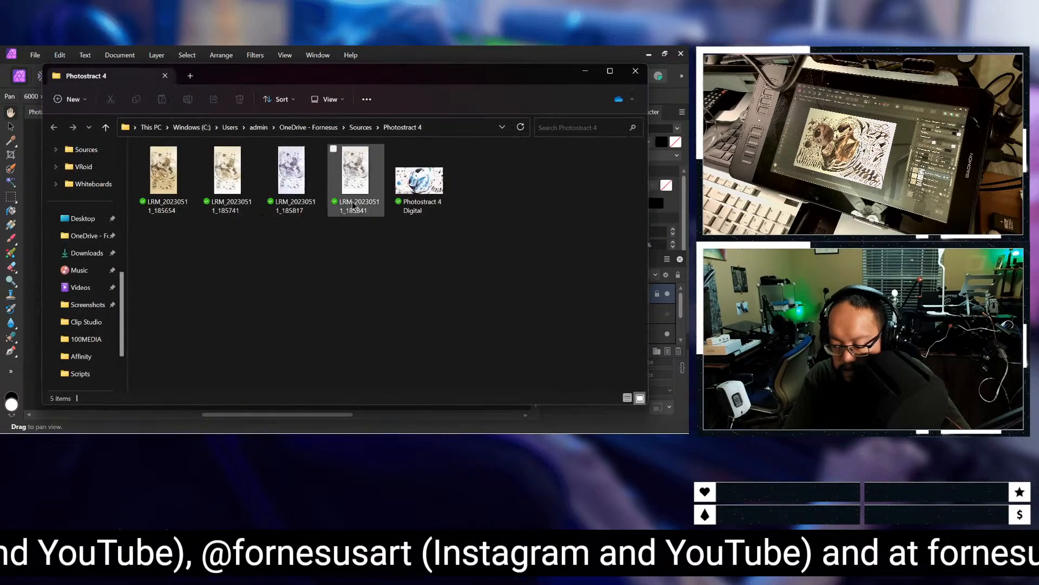
# Step: View the Photostract 4 PNG stored in the OneDrive Affinity folder, close it and return to Affinity Photo
pyautogui.click(324, 127)
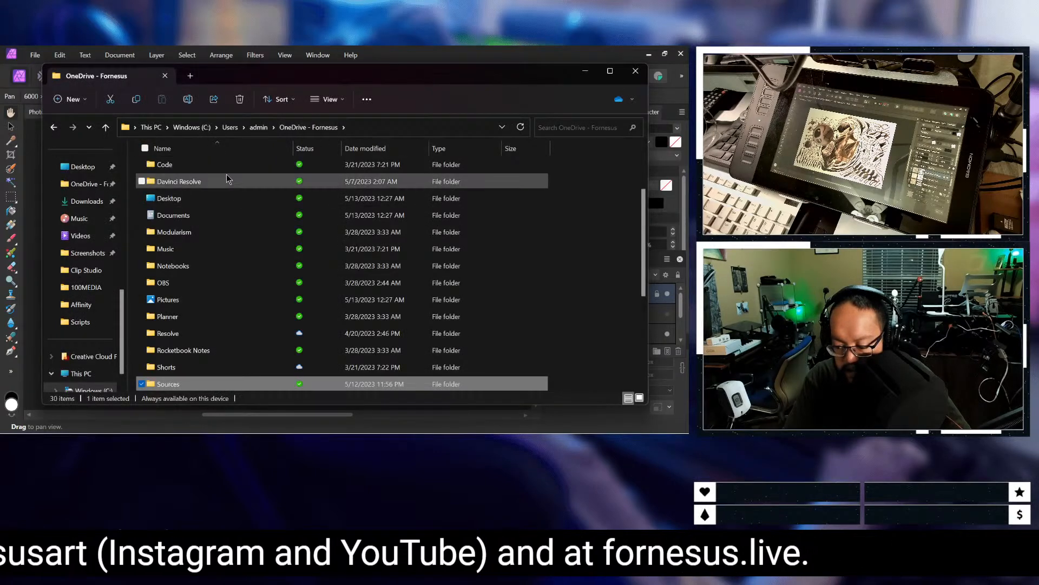
pyautogui.scroll(2, 227, 271)
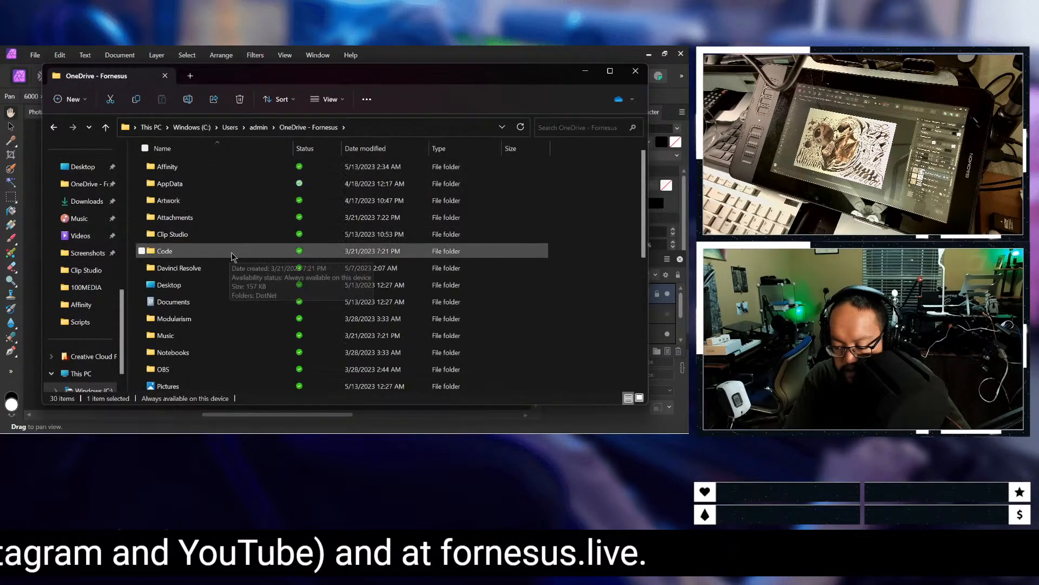
pyautogui.click(218, 202)
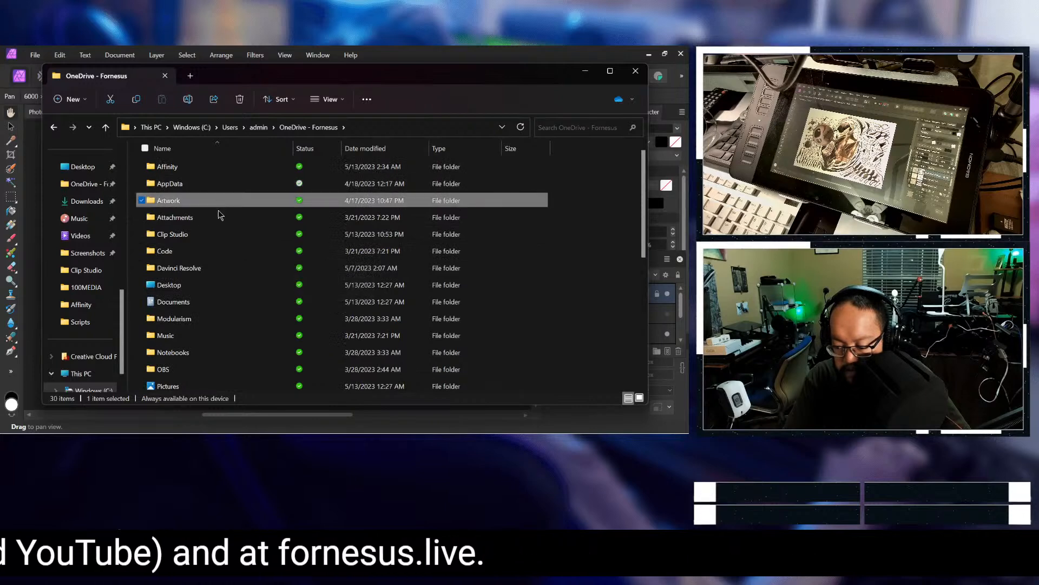
pyautogui.click(221, 236)
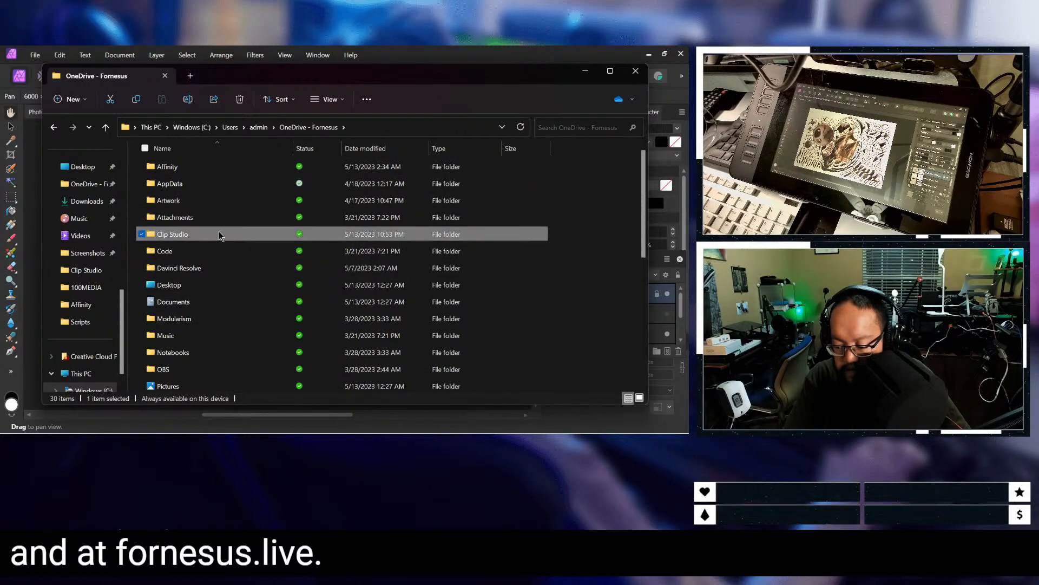
pyautogui.doubleClick(209, 169)
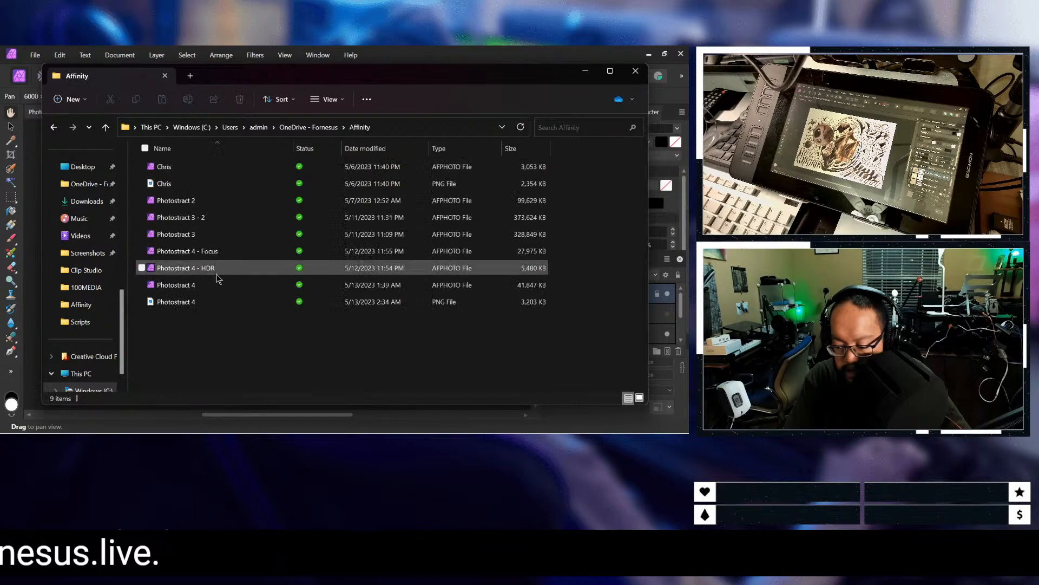
pyautogui.click(216, 303)
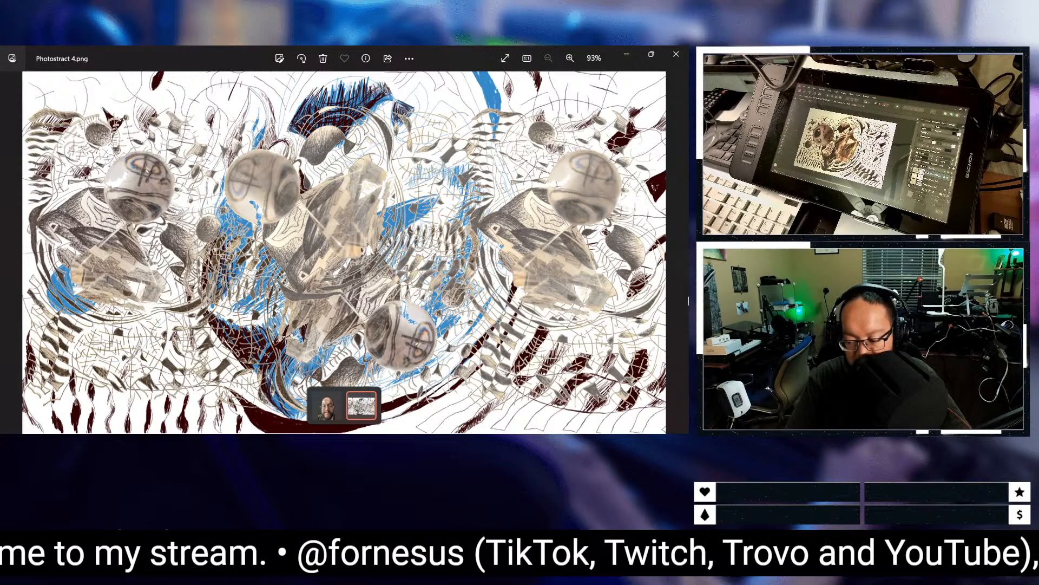
pyautogui.click(672, 50)
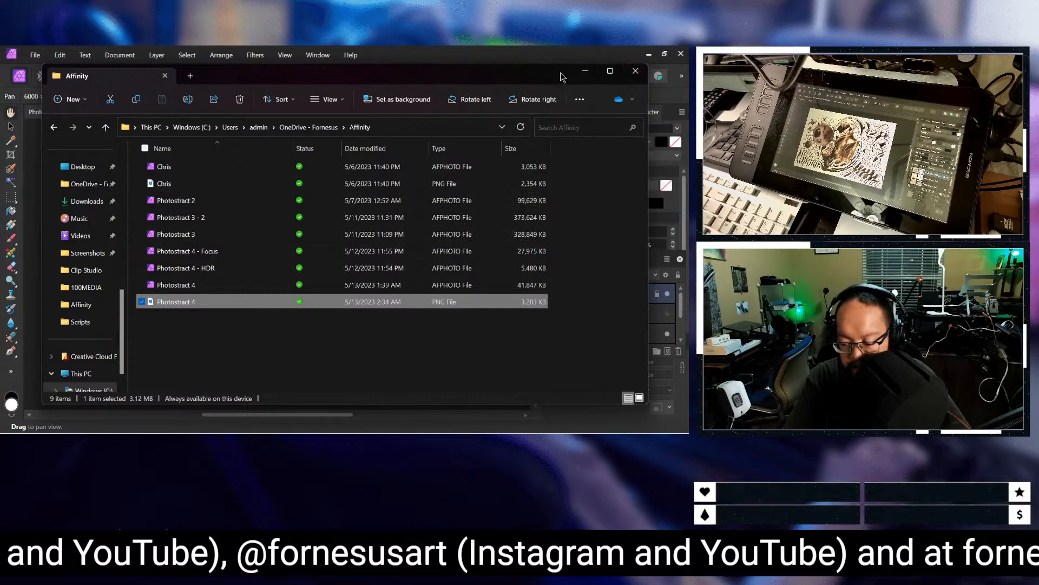
pyautogui.click(532, 58)
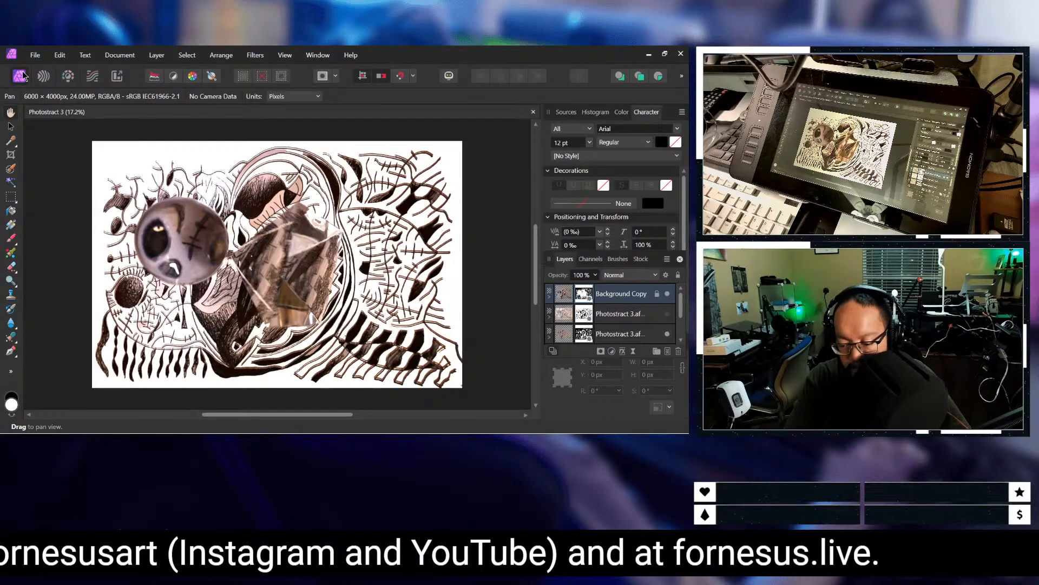
# Step: Open Photostract 3.psd from the Clip Studio folder to compare it with the Photostract 3 document, and close it
pyautogui.click(36, 55)
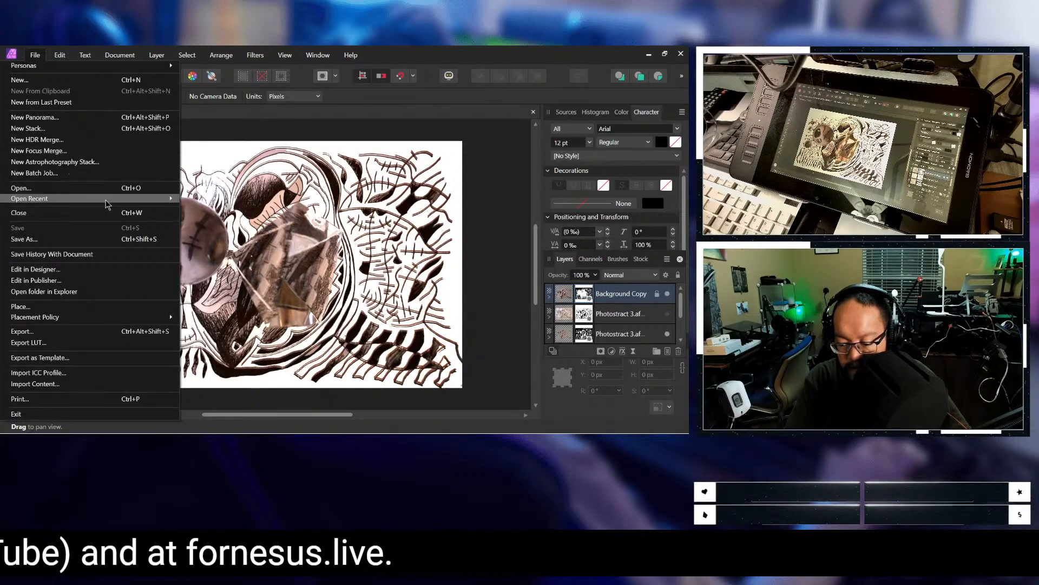
pyautogui.click(148, 186)
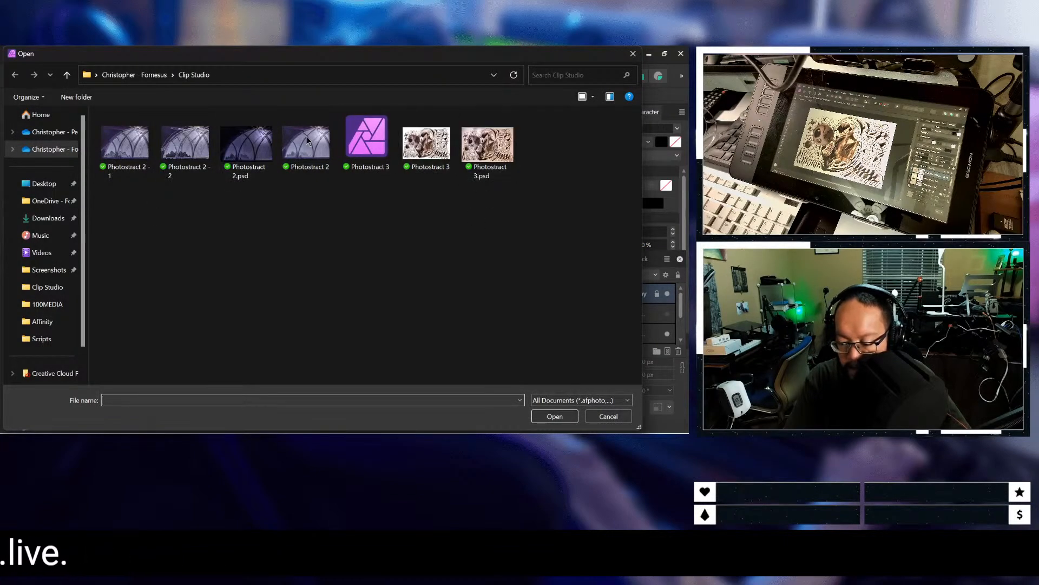
pyautogui.doubleClick(473, 153)
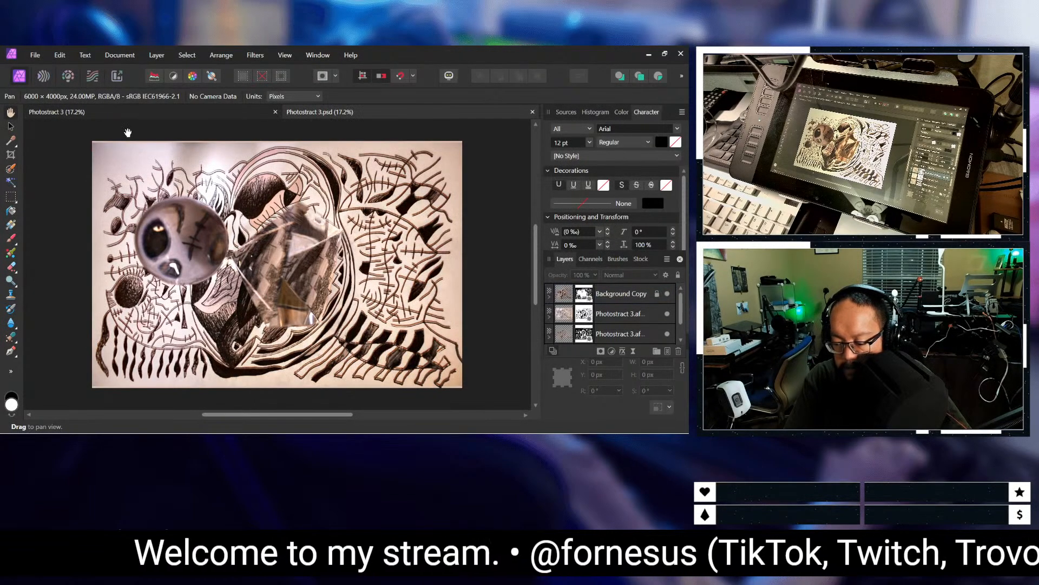
pyautogui.click(241, 116)
pyautogui.click(343, 112)
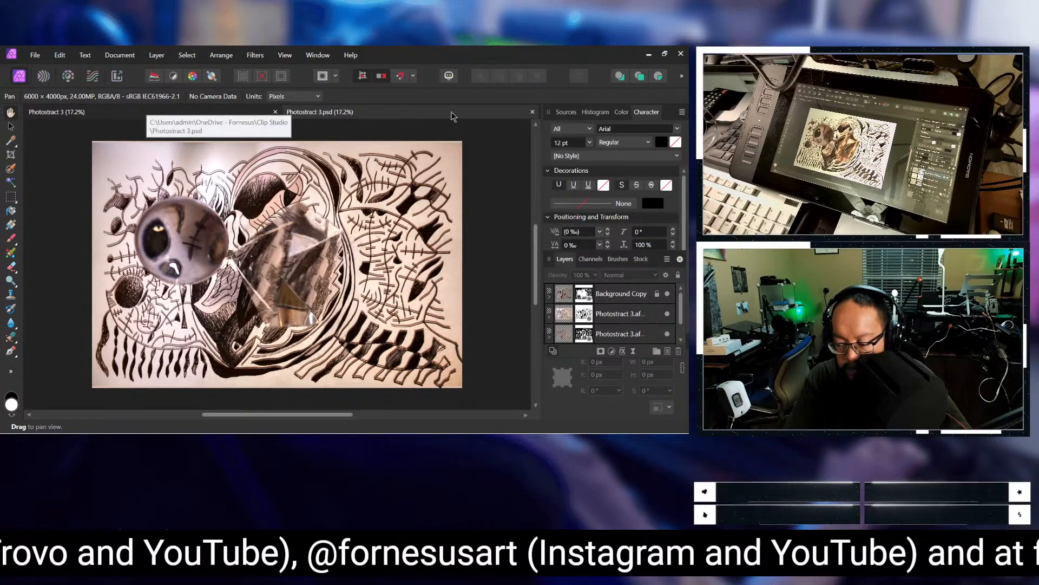
pyautogui.click(533, 111)
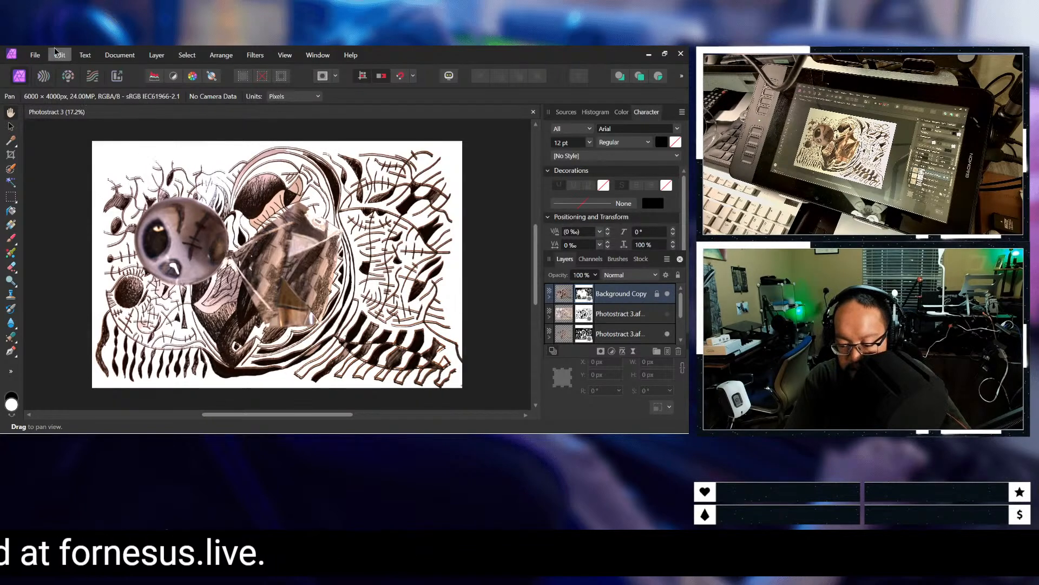
# Step: Save a copy of the Photostract 3 document as Photostract 5 in the Affinity folder
pyautogui.click(35, 54)
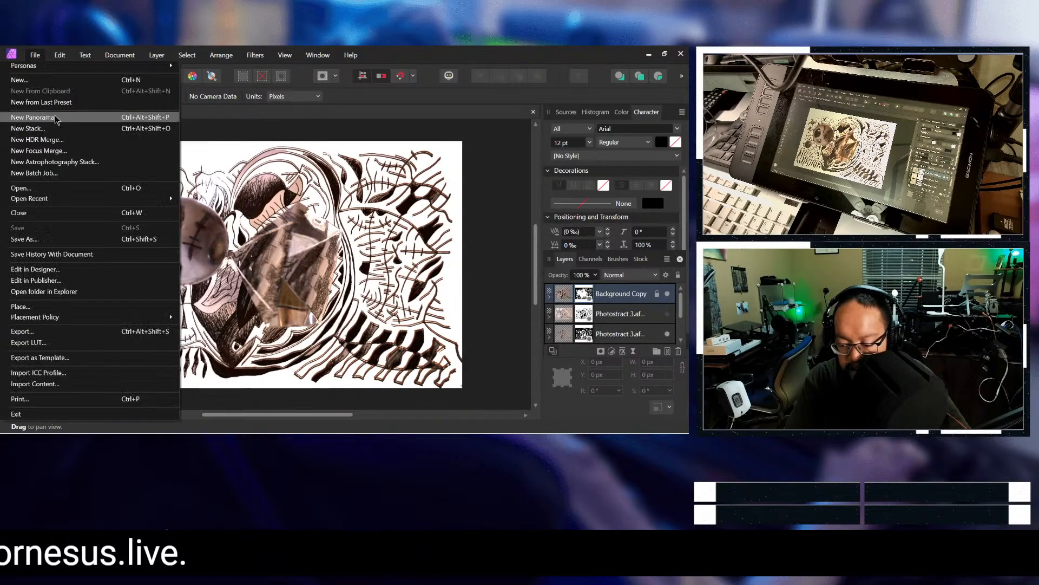
pyautogui.click(73, 239)
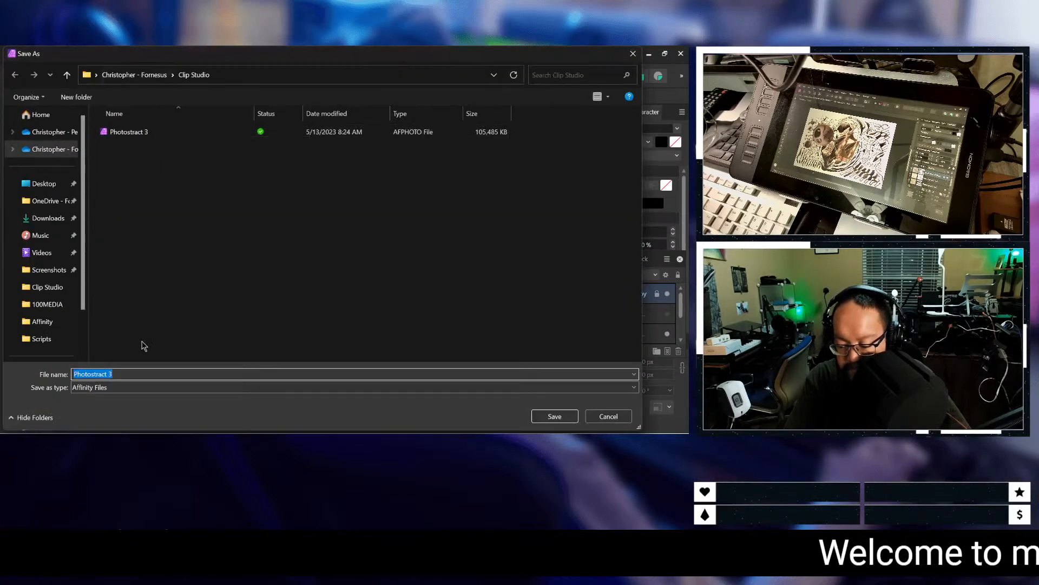
pyautogui.click(143, 375)
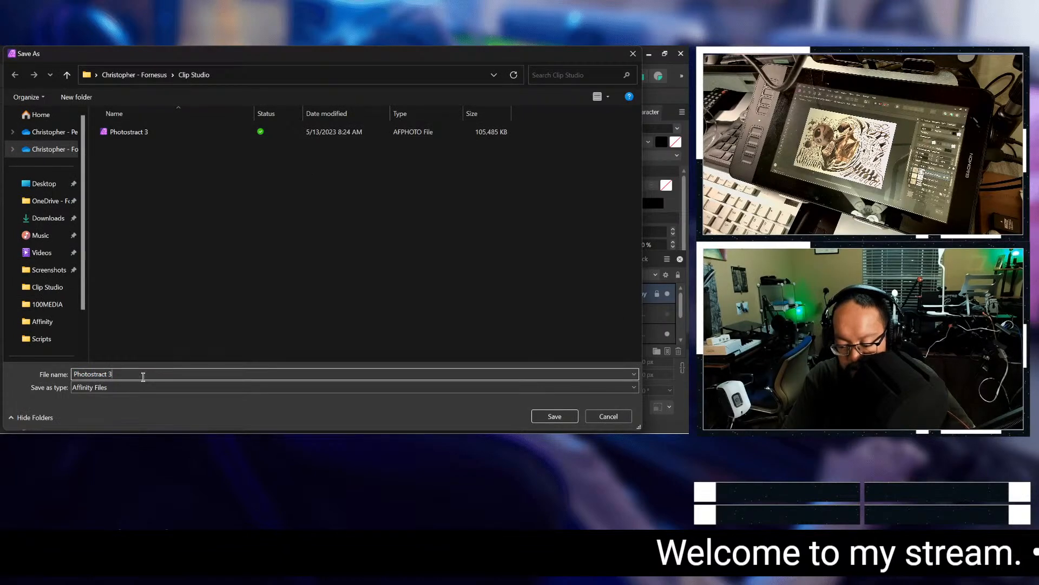
pyautogui.press('BackSpace')
pyautogui.write('5')
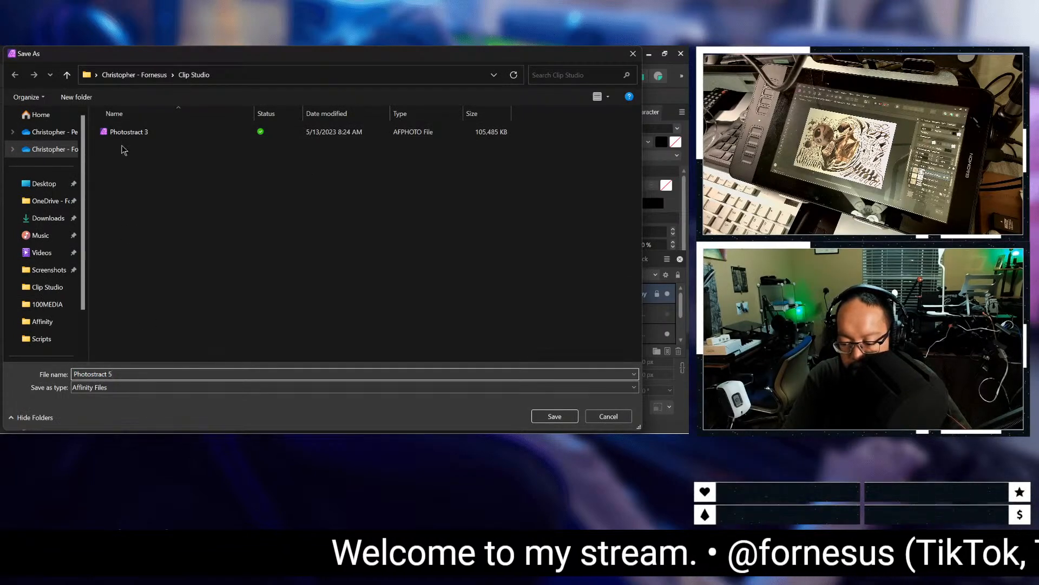
pyautogui.click(143, 76)
pyautogui.doubleClick(147, 133)
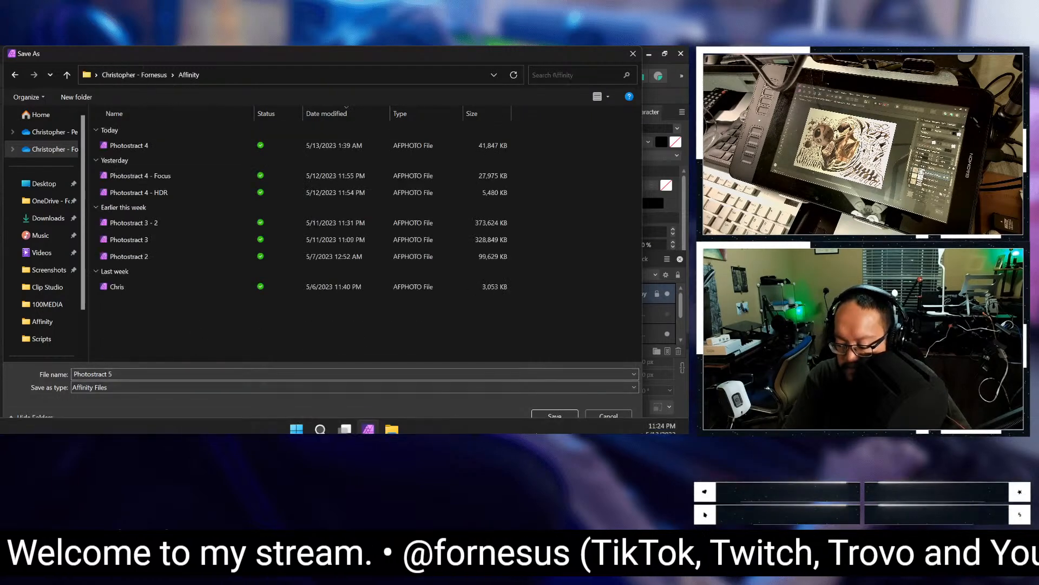
pyautogui.click(555, 416)
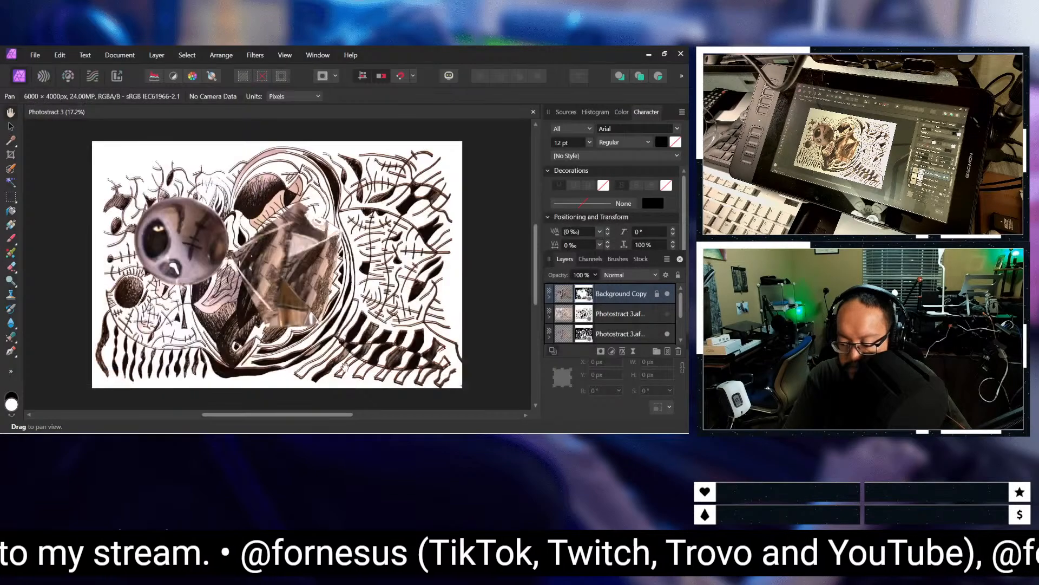
# Step: Place Photostract 4 Digital.png from the Sources > Photostract 4 folder over the whole canvas, about 7212 × 4057 px
pyautogui.scroll(1, 379, 282)
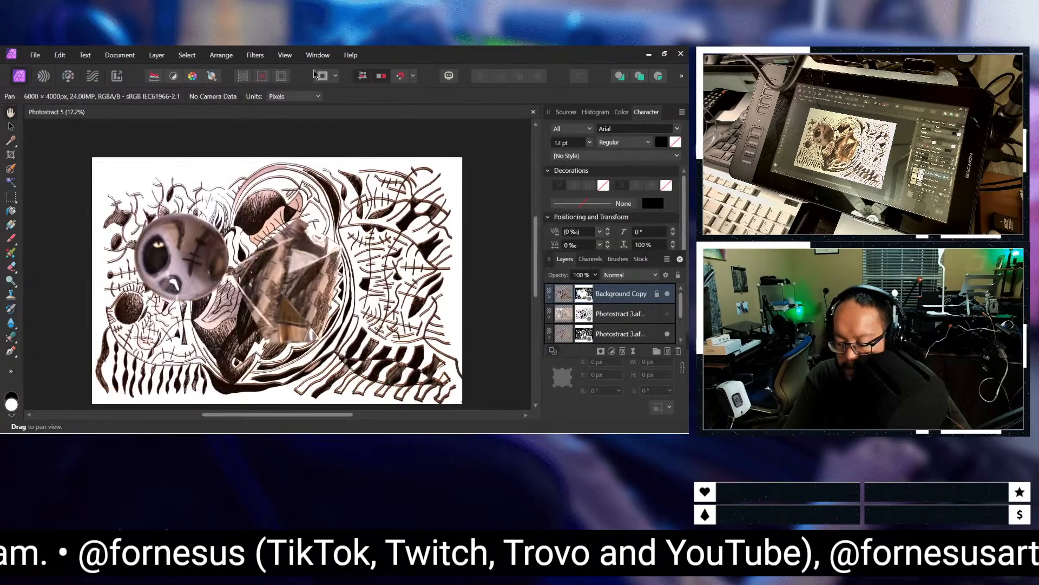
pyautogui.click(45, 56)
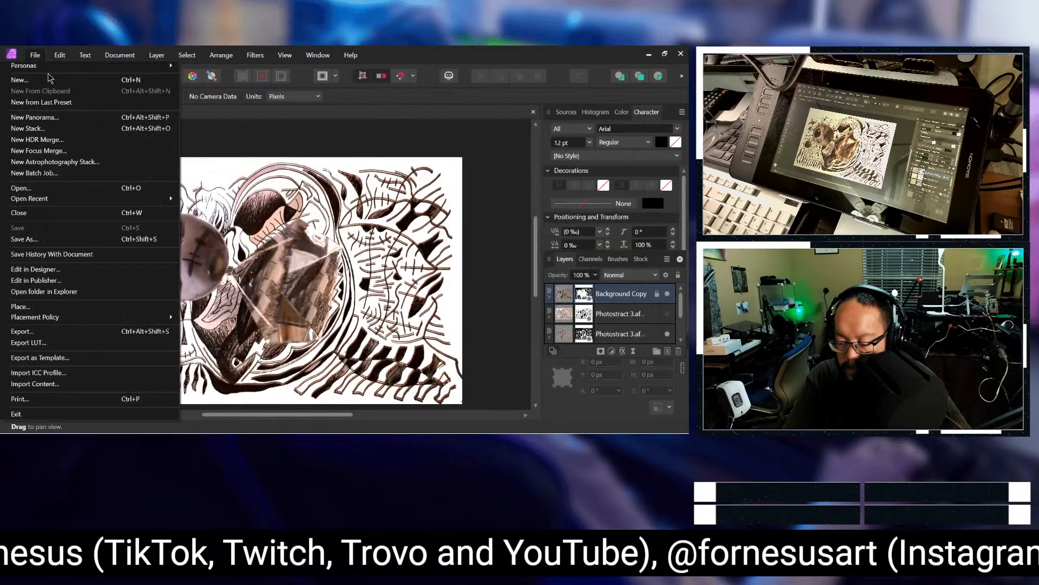
pyautogui.click(128, 309)
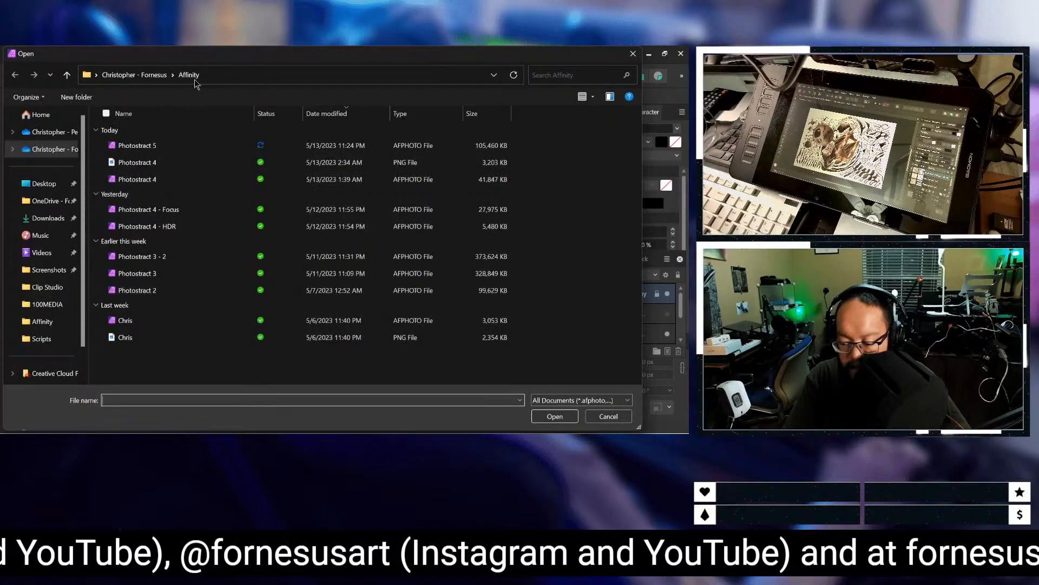
pyautogui.click(135, 74)
pyautogui.scroll(-2, 180, 303)
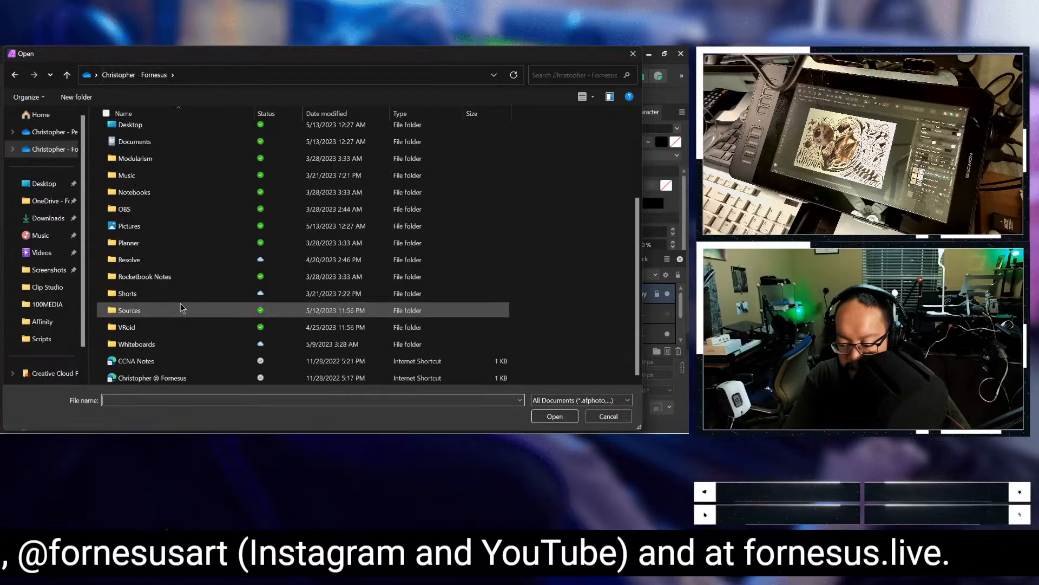
pyautogui.doubleClick(180, 308)
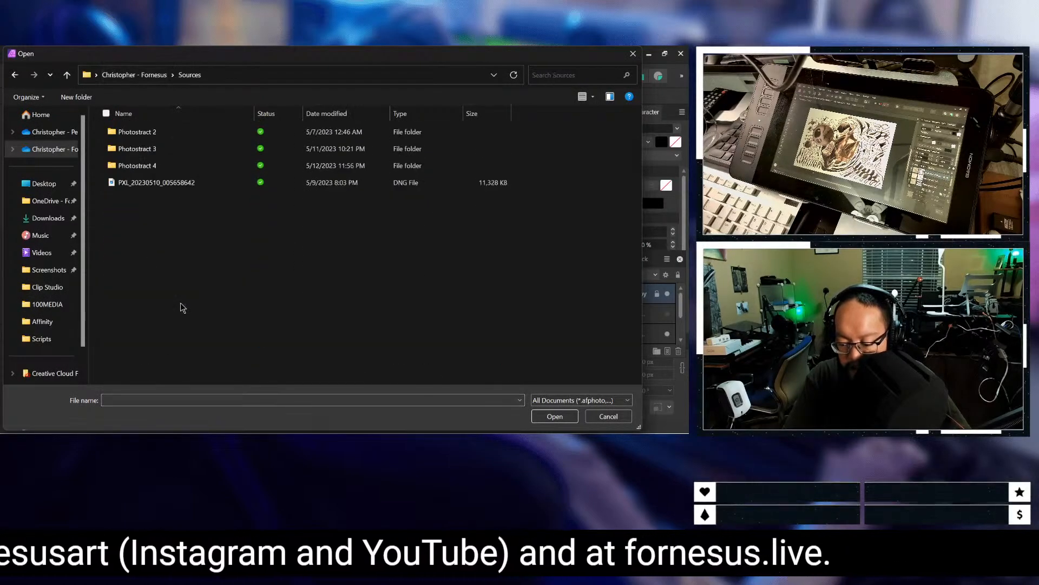
pyautogui.doubleClick(203, 166)
pyautogui.click(365, 156)
pyautogui.doubleClick(365, 155)
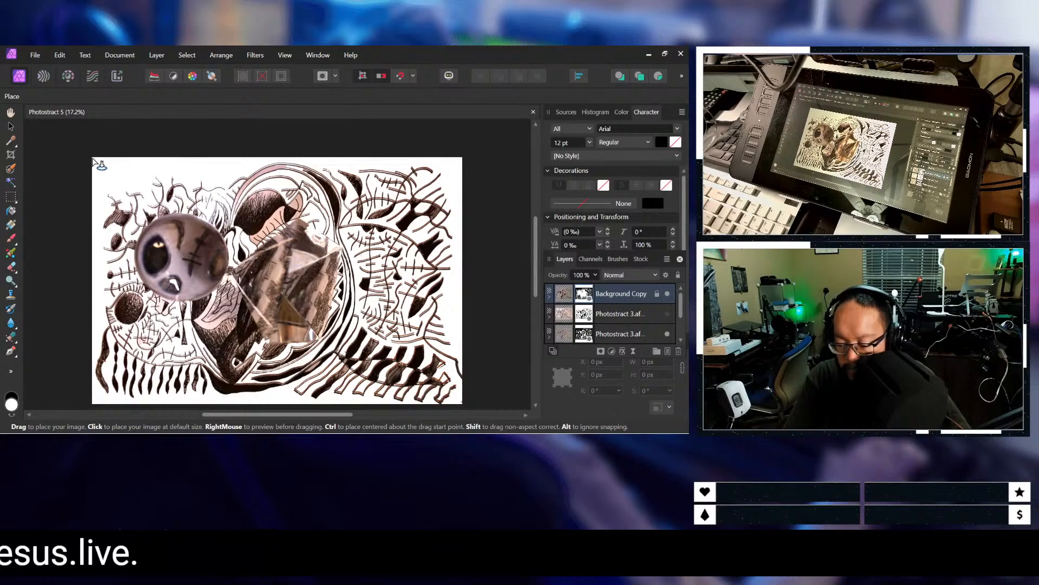
pyautogui.moveTo(93, 157)
pyautogui.mouseDown()
pyautogui.moveTo(463, 375)
pyautogui.moveTo(462, 406)
pyautogui.moveTo(438, 395)
pyautogui.moveTo(447, 375)
pyautogui.moveTo(469, 393)
pyautogui.mouseUp()
# Step: Resize the placed Photostract 4 Digital image to the canvas's lower and right edges, about 6004 × 4028 px
pyautogui.scroll(3, 373, 356)
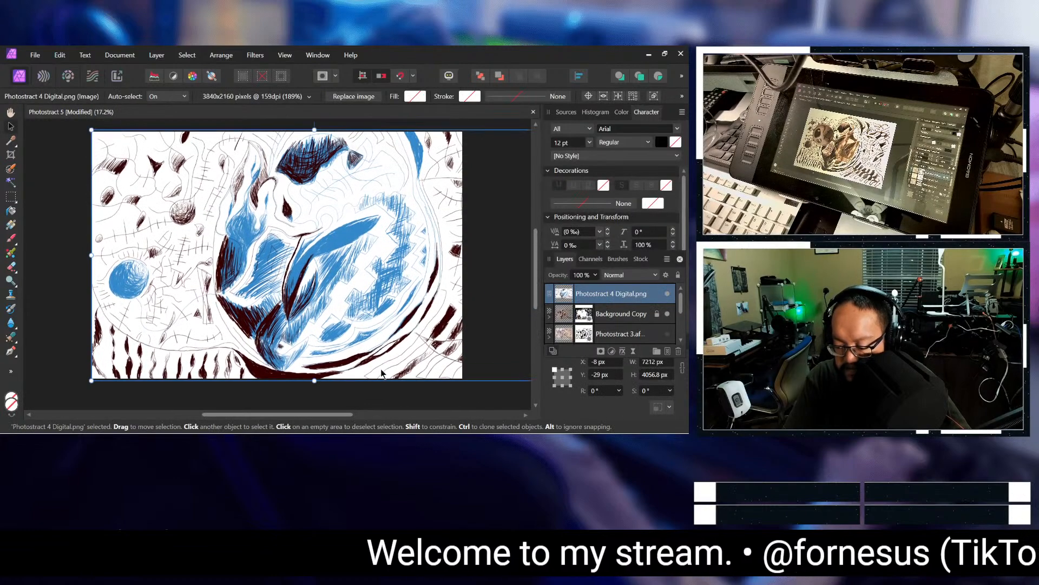
pyautogui.moveTo(325, 415); pyautogui.dragTo(407, 415)
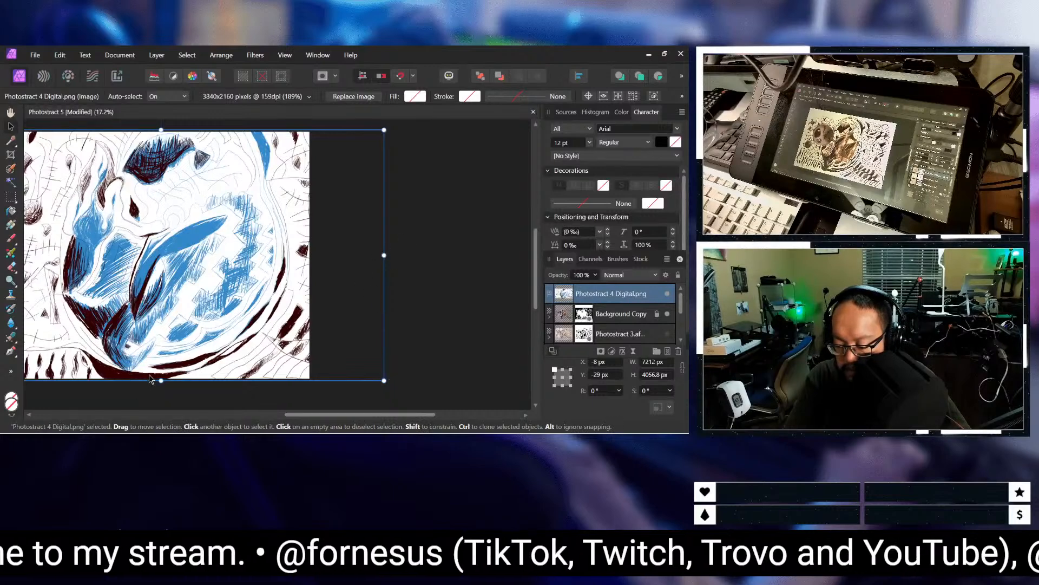
pyautogui.moveTo(160, 380); pyautogui.dragTo(161, 378)
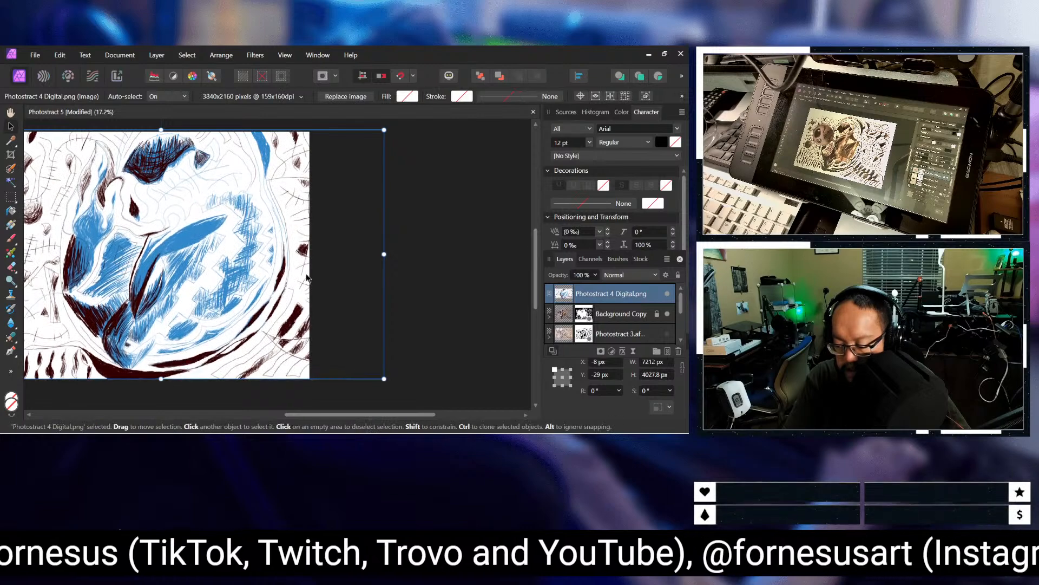
pyautogui.moveTo(385, 254); pyautogui.dragTo(309, 273)
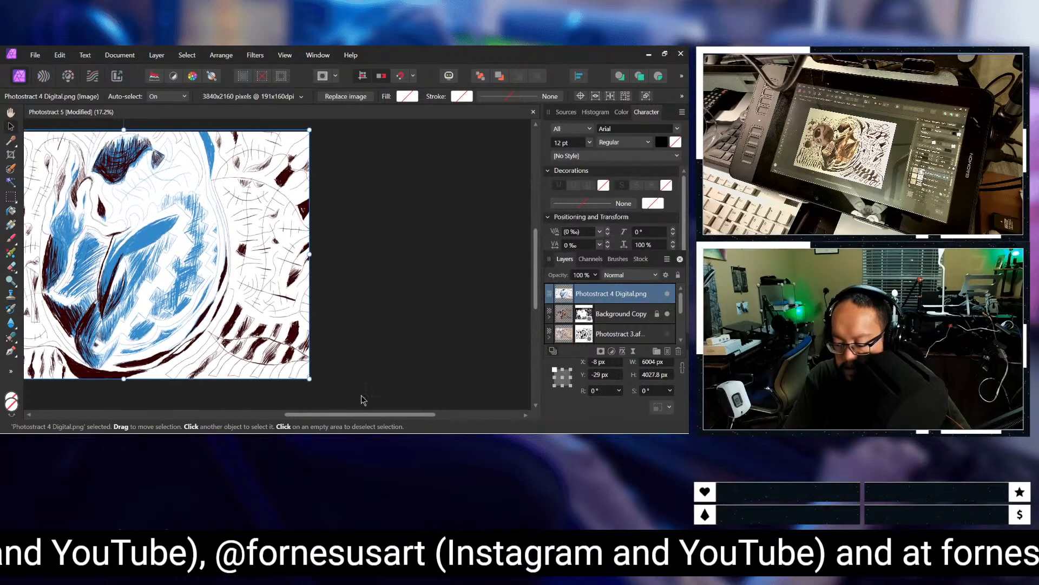
# Step: Move the Photostract 4 Digital.png layer beneath the Background Copy and Photostract 3 layers, directly above the white Pixel layer
pyautogui.moveTo(362, 411); pyautogui.dragTo(295, 408)
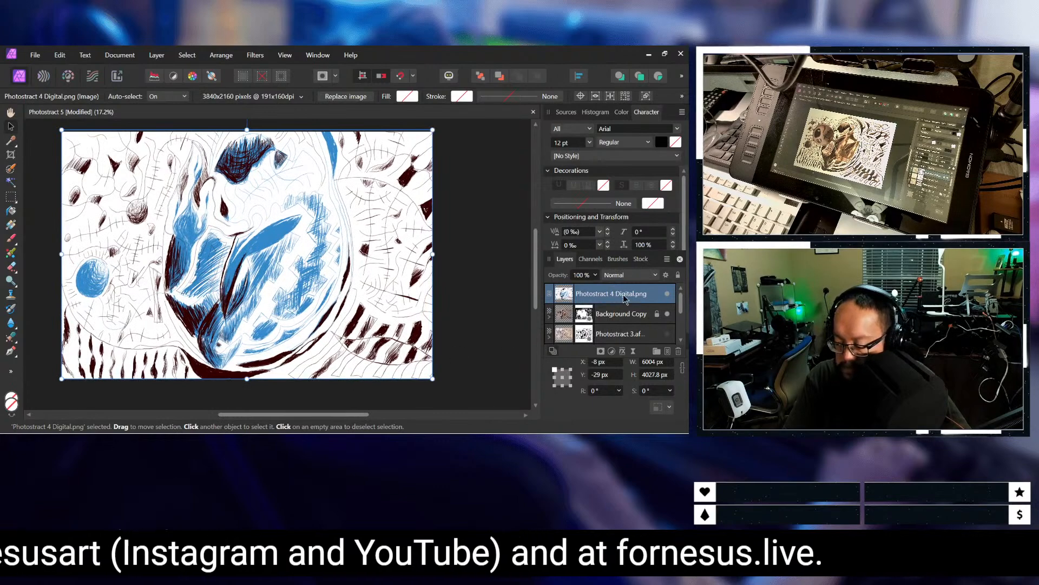
pyautogui.scroll(-2, 626, 297)
pyautogui.scroll(2, 628, 301)
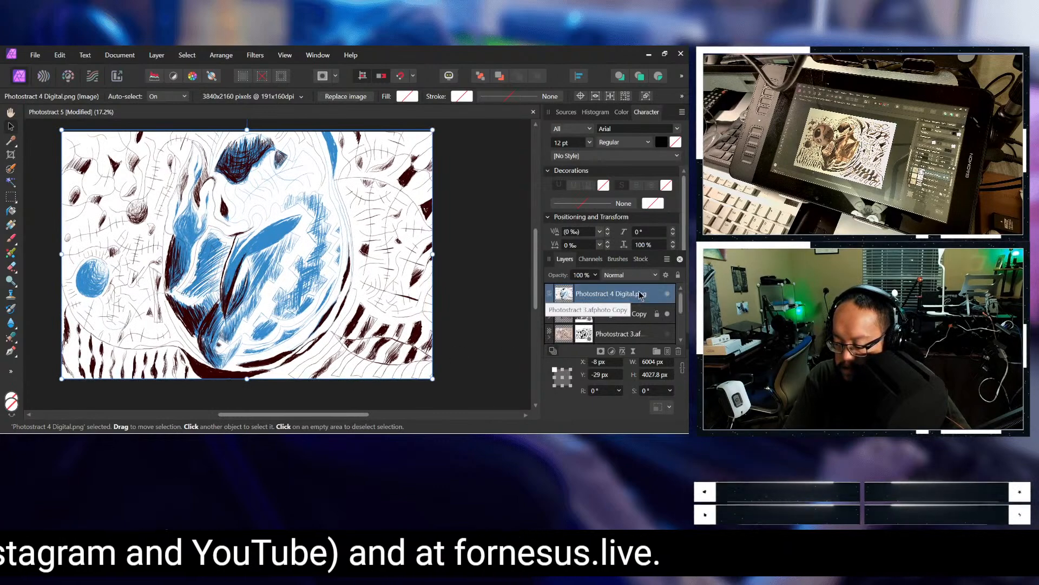
pyautogui.moveTo(648, 336); pyautogui.dragTo(632, 301)
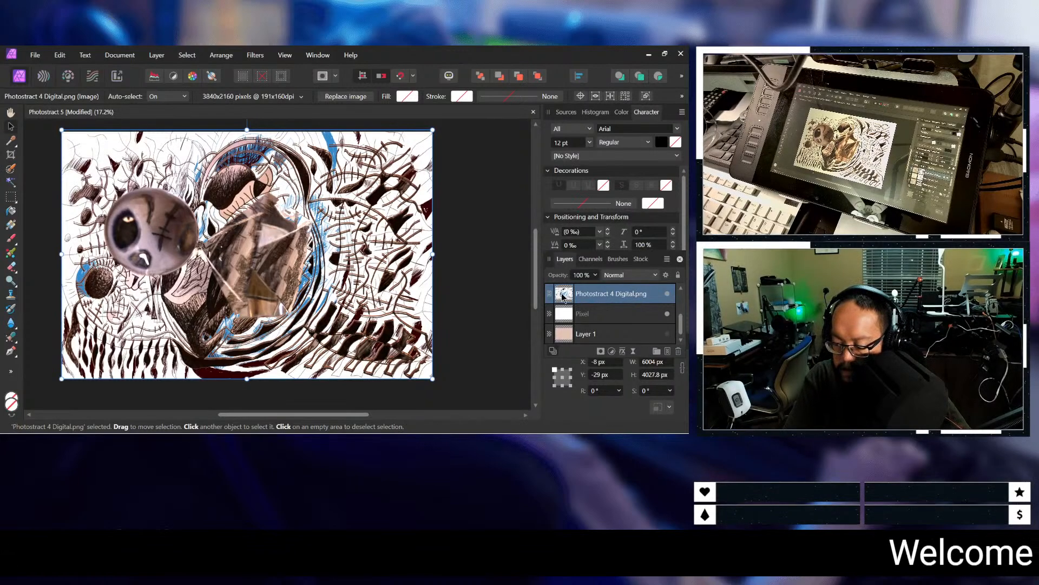
# Step: Group the Background Copy layer with the two Photostract 3 layers above the Photostract 4 Digital.png layer
pyautogui.scroll(3, 631, 317)
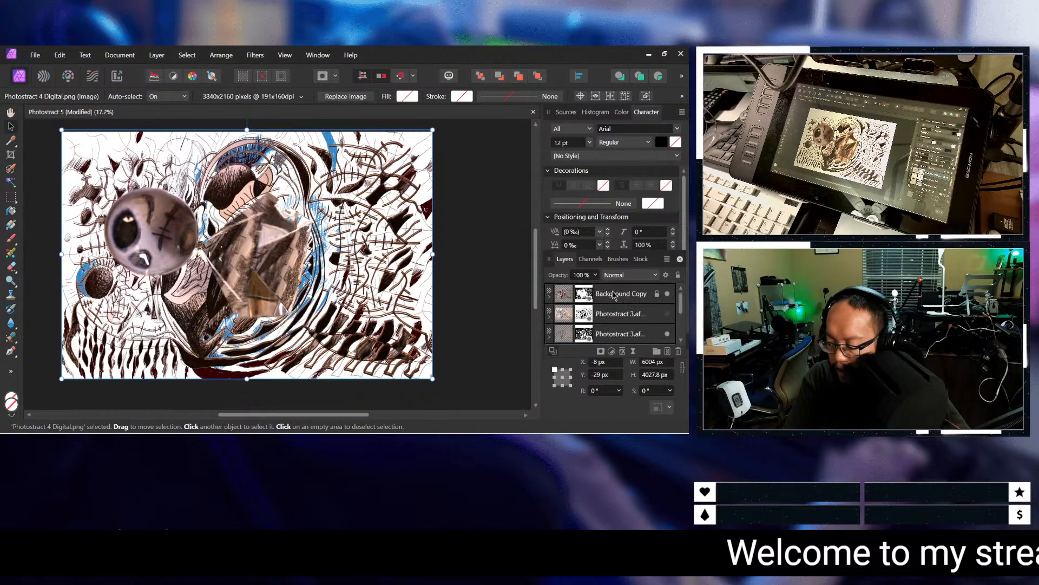
pyautogui.click(613, 301)
pyautogui.scroll(-3, 615, 305)
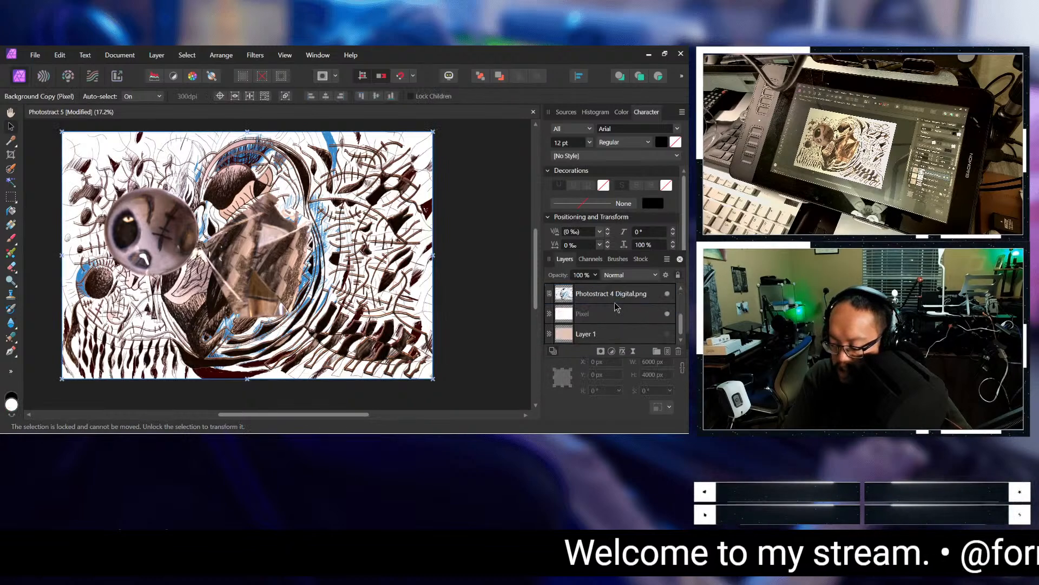
pyautogui.click(680, 288)
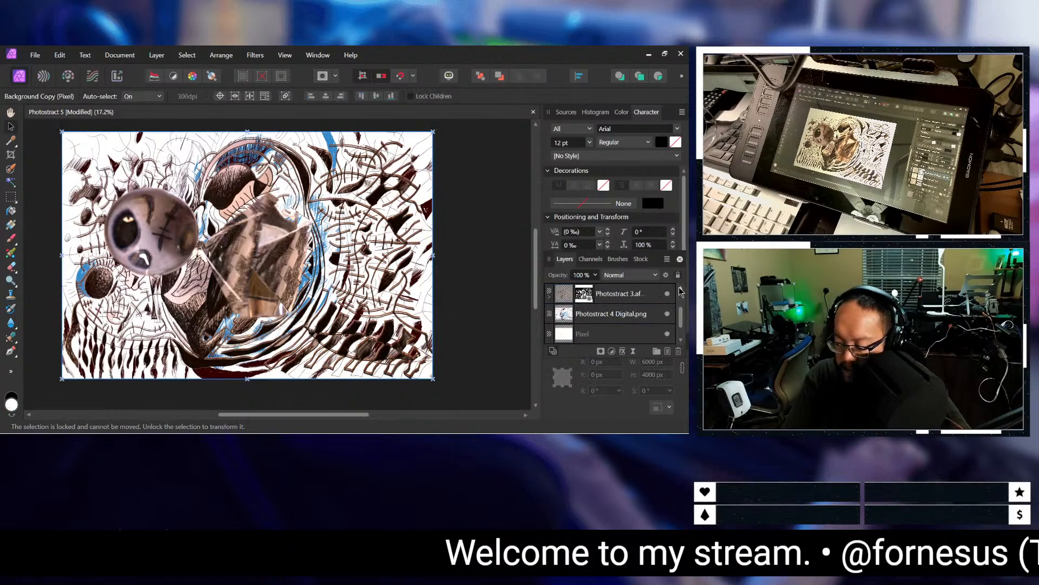
pyautogui.keyDown('shift'); pyautogui.click(603, 295); pyautogui.keyUp('shift')
pyautogui.scroll(2, 595, 295)
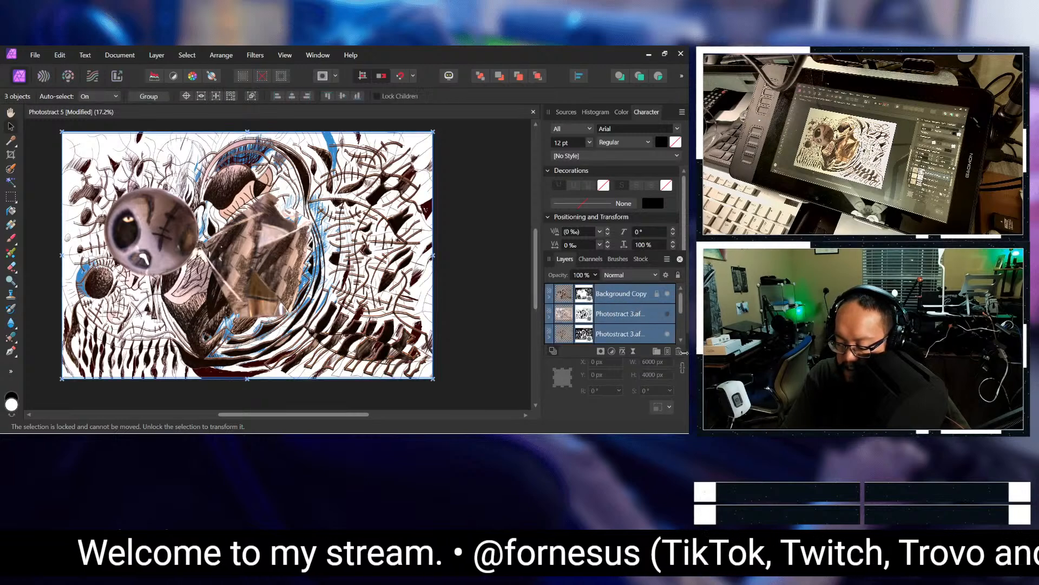
pyautogui.click(657, 351)
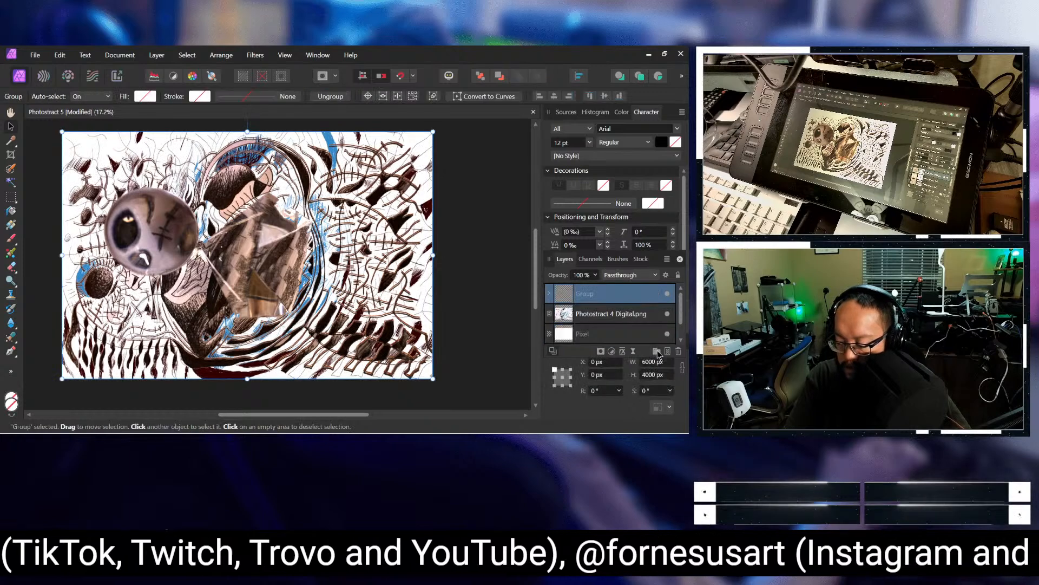
# Step: Rename the new layer group as Main
pyautogui.doubleClick(587, 297)
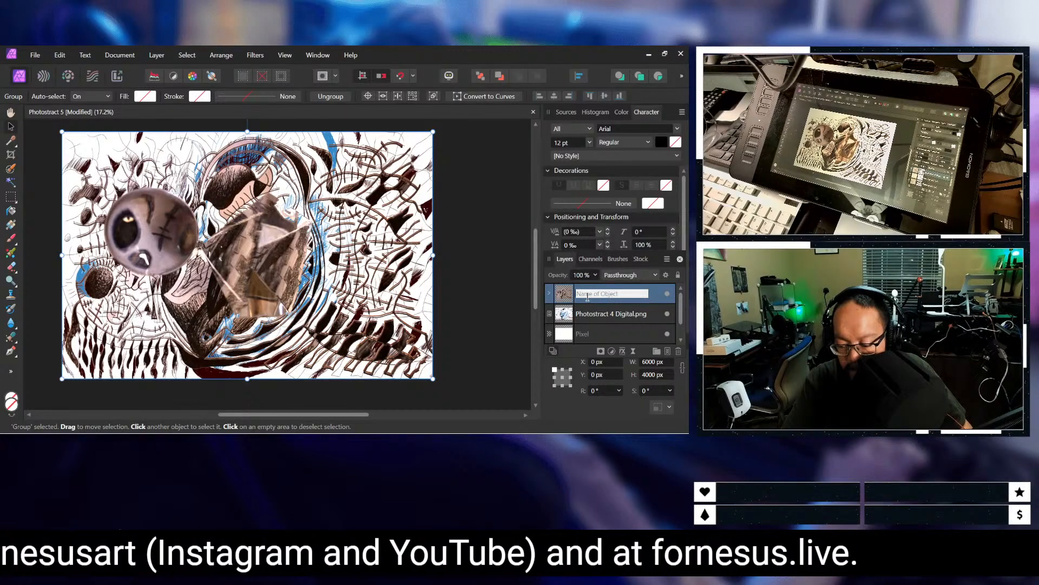
pyautogui.write('Main')
pyautogui.press('Return')
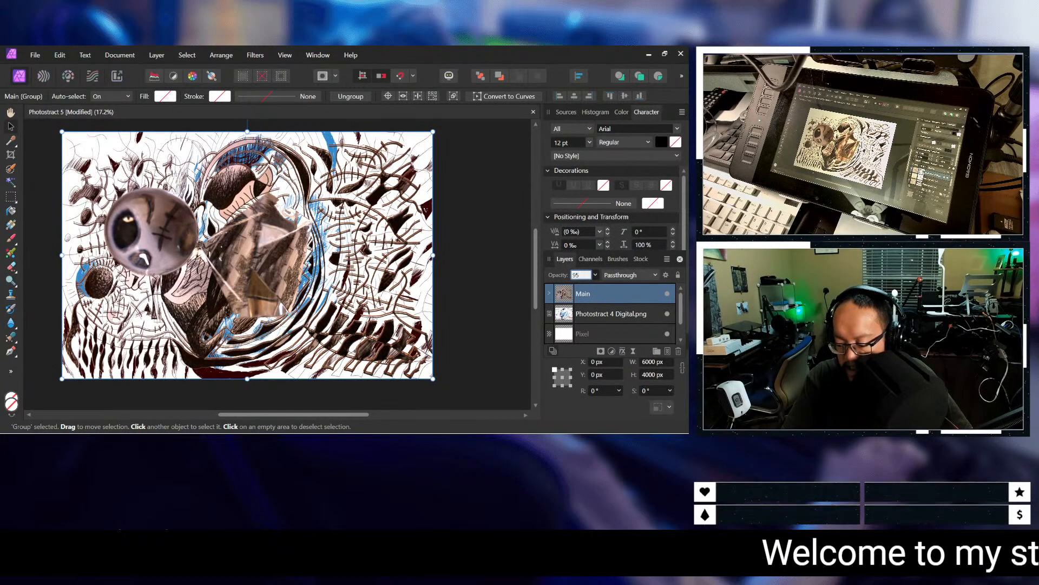
# Step: Lower the Main group's opacity to 85%
pyautogui.write('5')
pyautogui.press('Return')
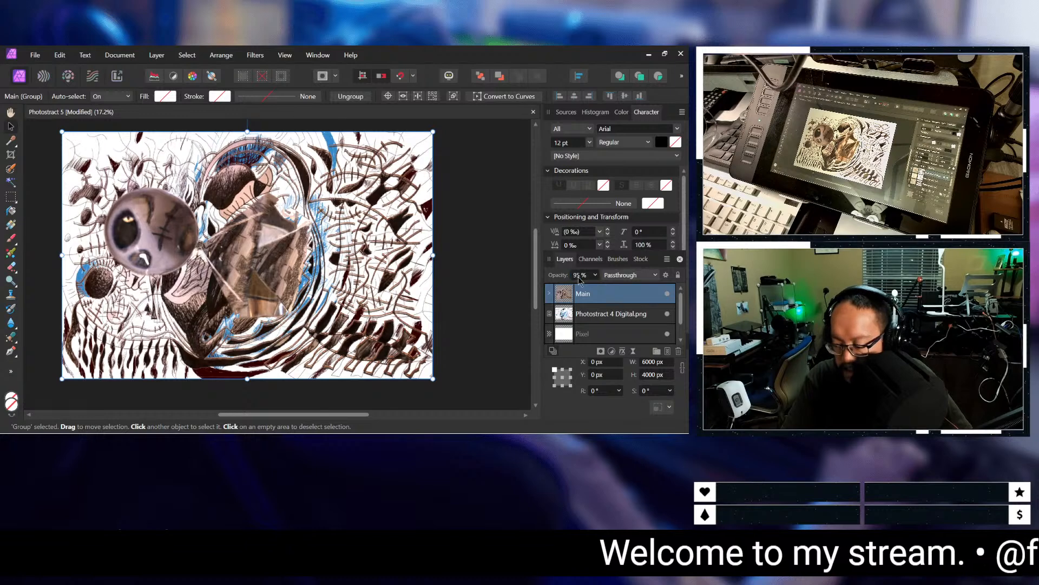
pyautogui.click(579, 278)
pyautogui.press('Down')
pyautogui.press('Down')
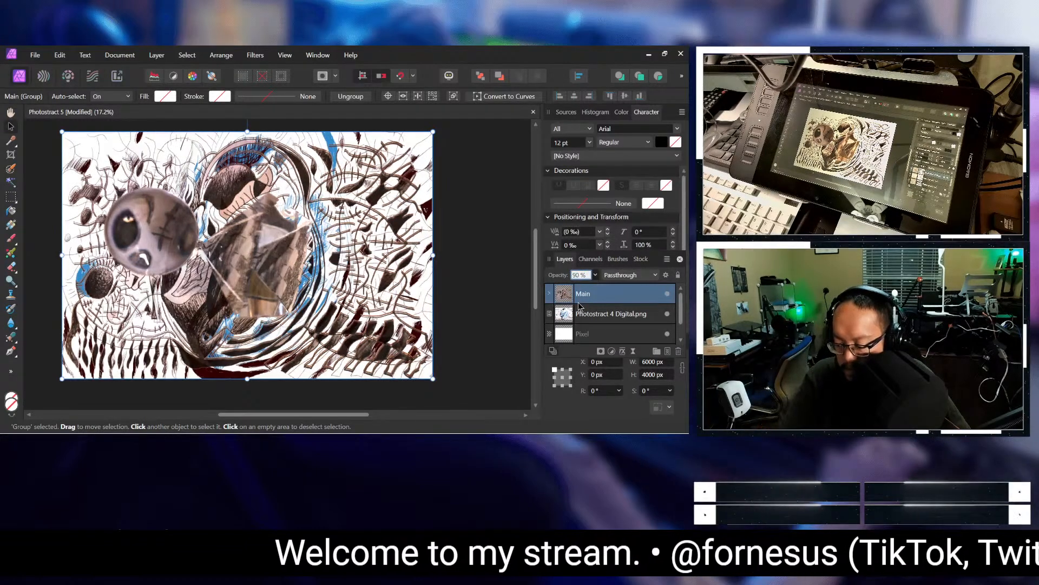
pyautogui.press('Down')
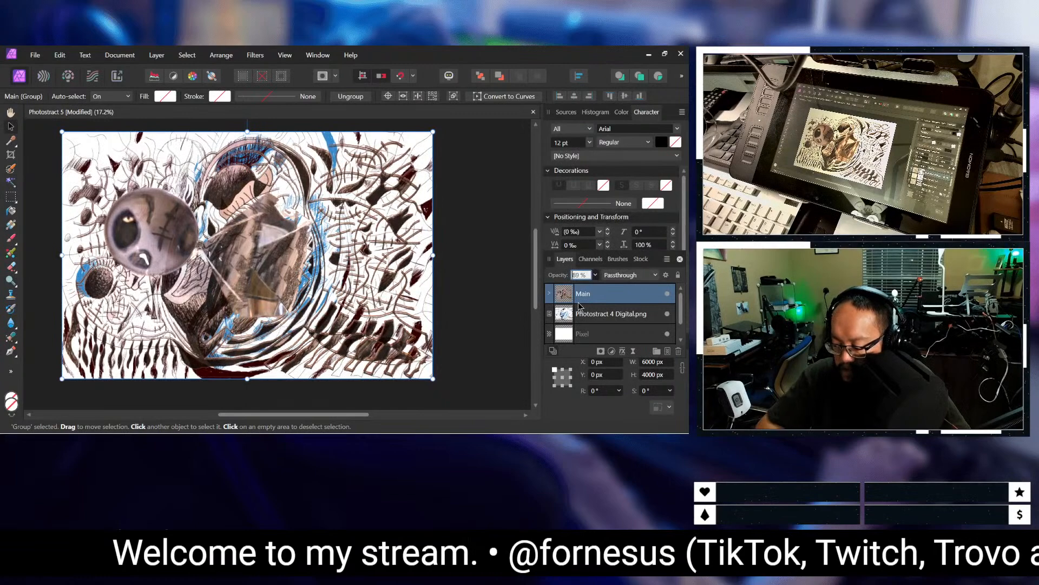
pyautogui.press('Down')
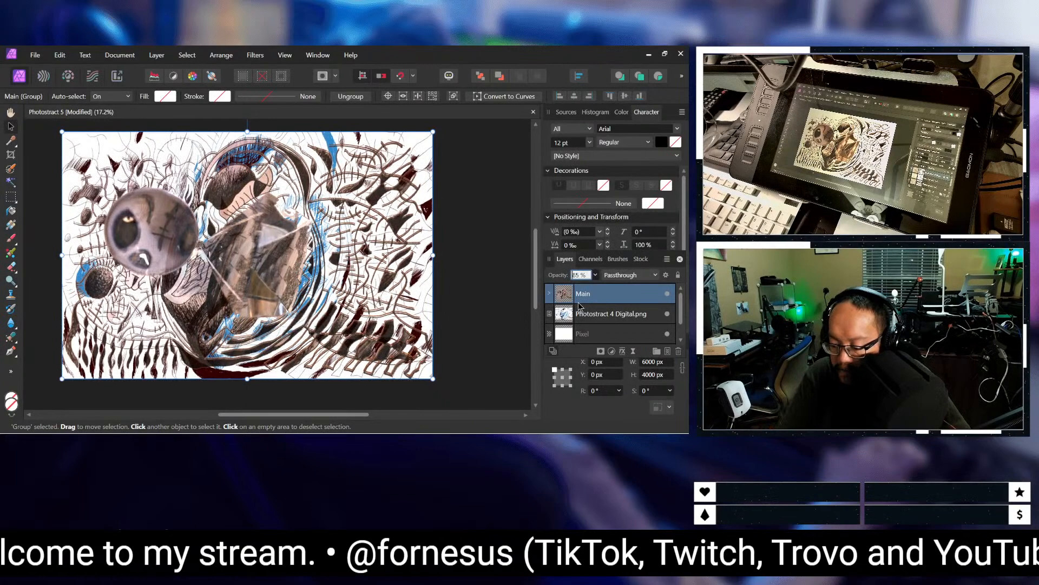
pyautogui.press('Return')
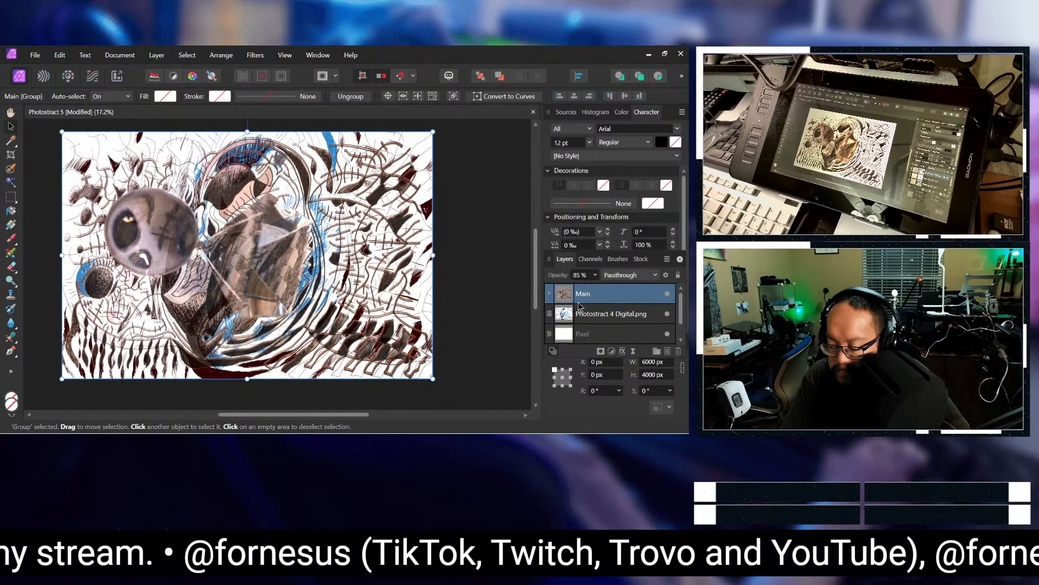
# Step: Move the Photostract 4 Digital.png layer above the Main group and set the group's opacity to 100%
pyautogui.click(602, 320)
pyautogui.moveTo(603, 320); pyautogui.dragTo(602, 292)
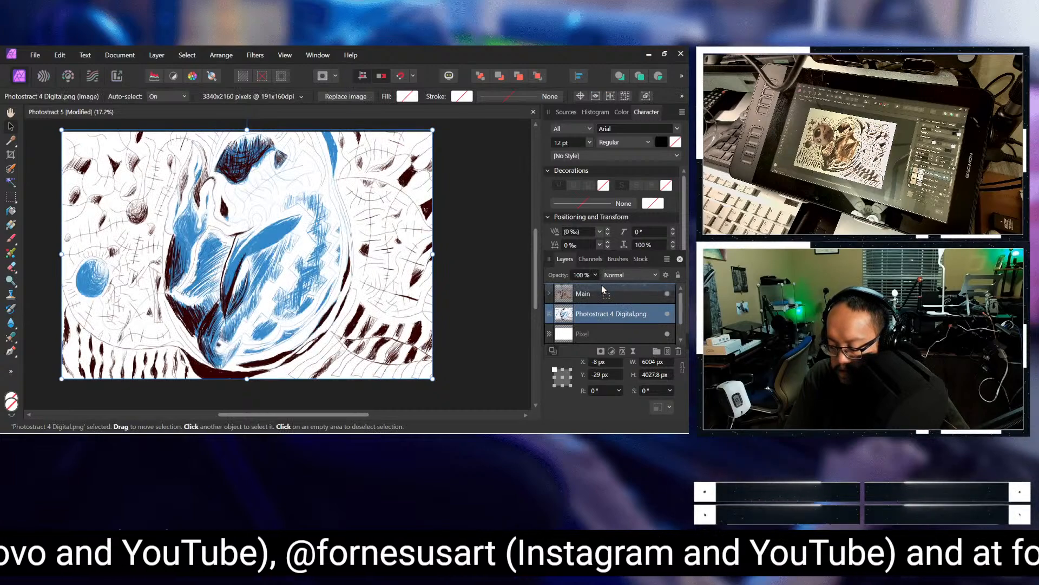
pyautogui.click(605, 323)
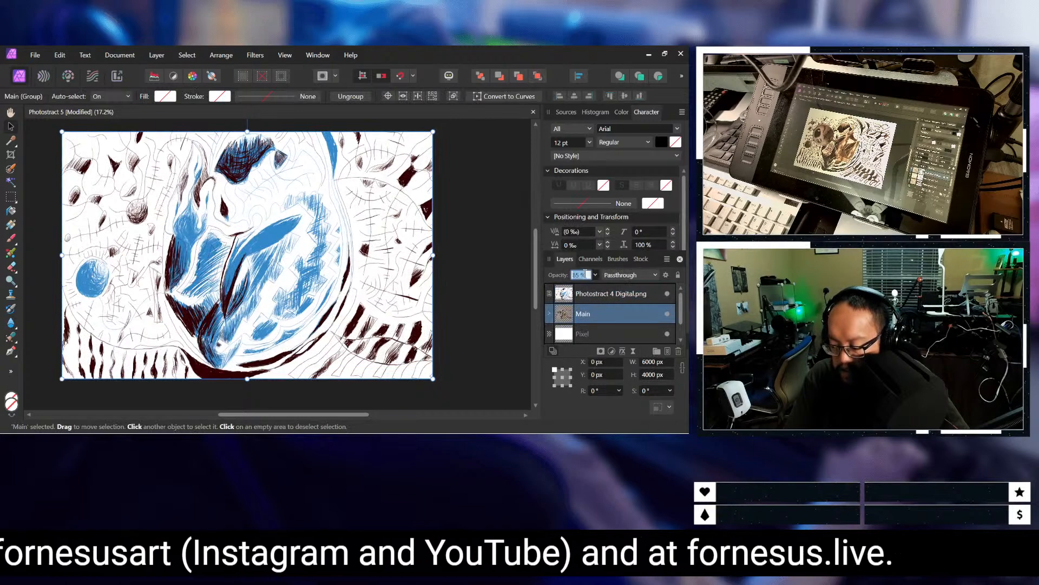
pyautogui.write('100')
pyautogui.press('Return')
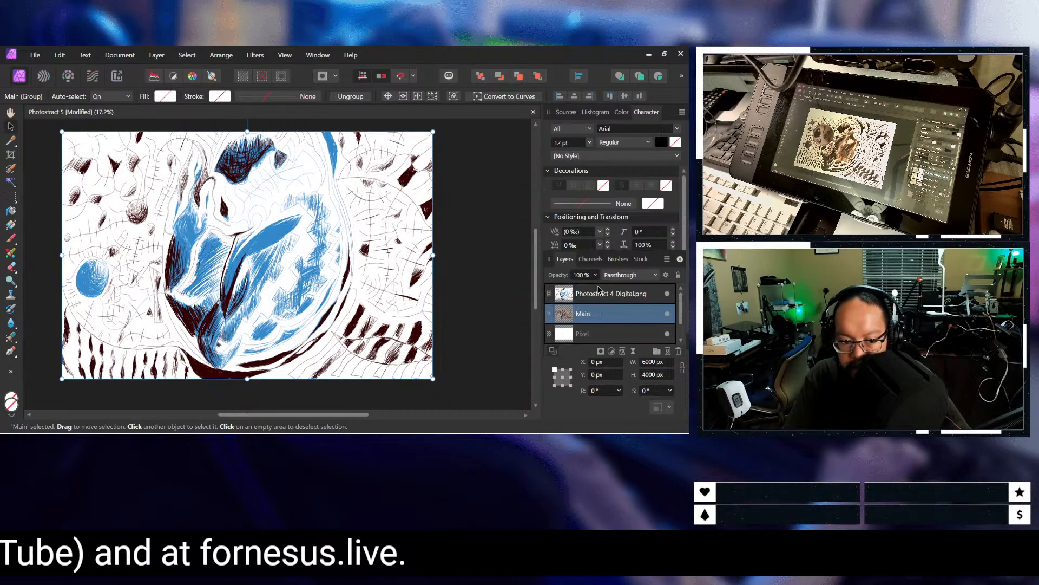
pyautogui.click(598, 290)
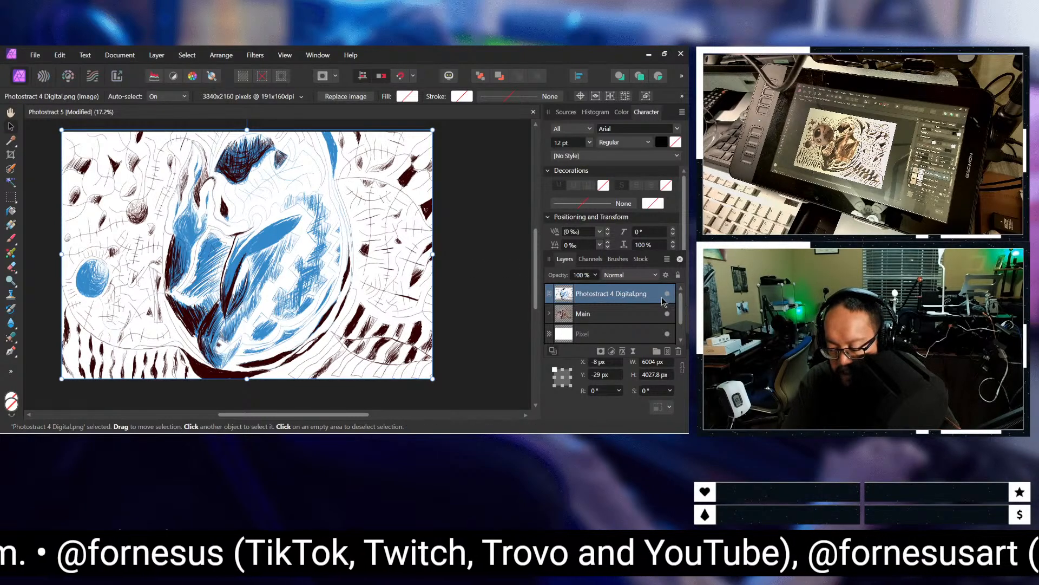
pyautogui.click(33, 57)
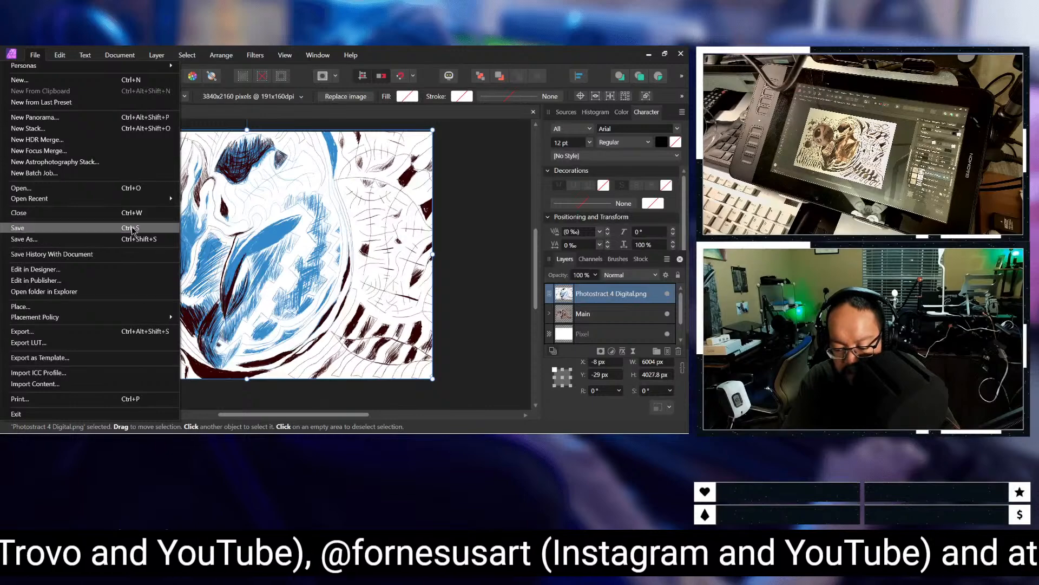
pyautogui.click(133, 190)
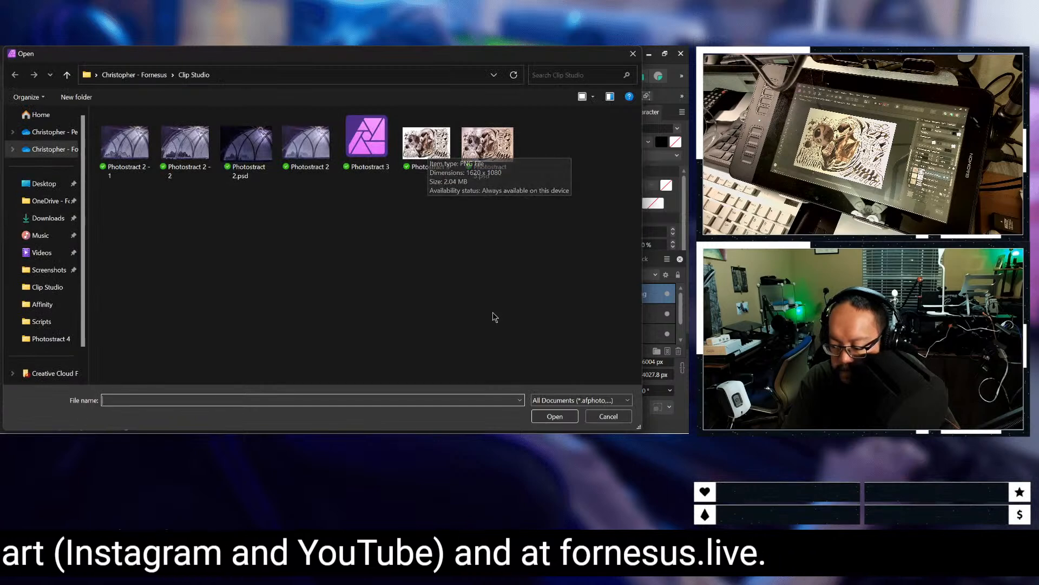
pyautogui.click(163, 76)
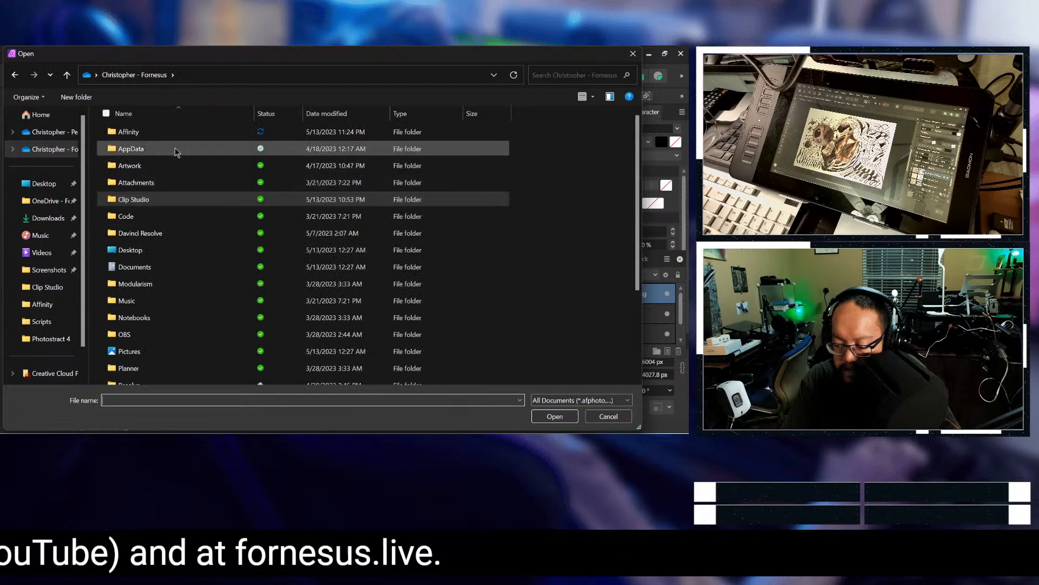
pyautogui.doubleClick(172, 130)
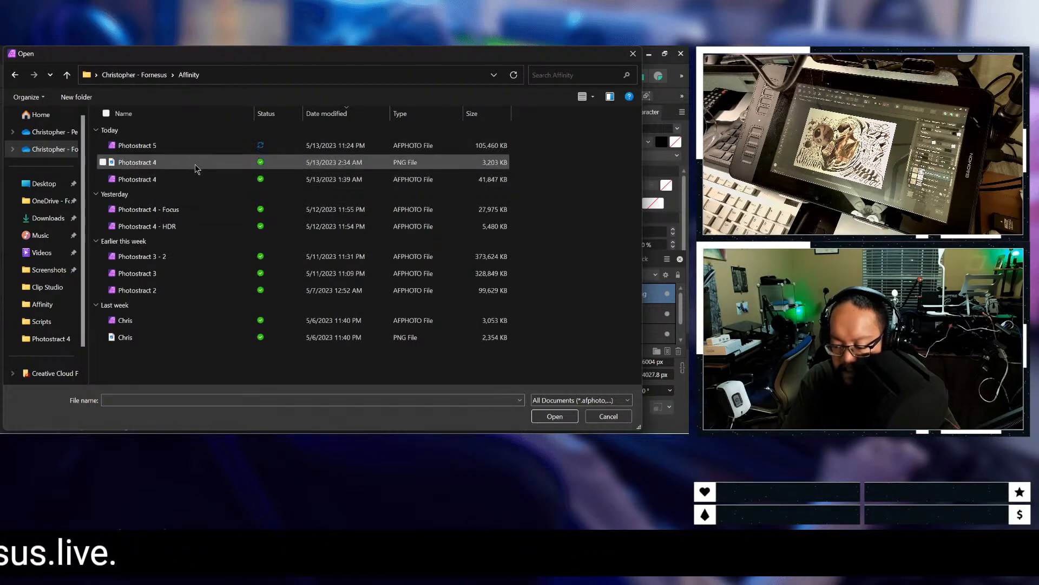
pyautogui.click(195, 166)
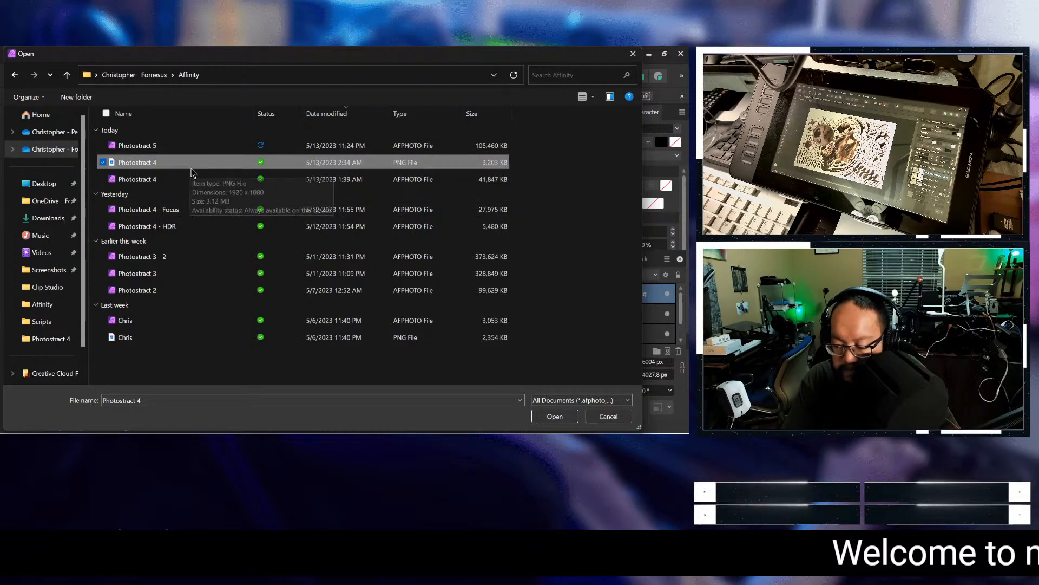
pyautogui.click(199, 181)
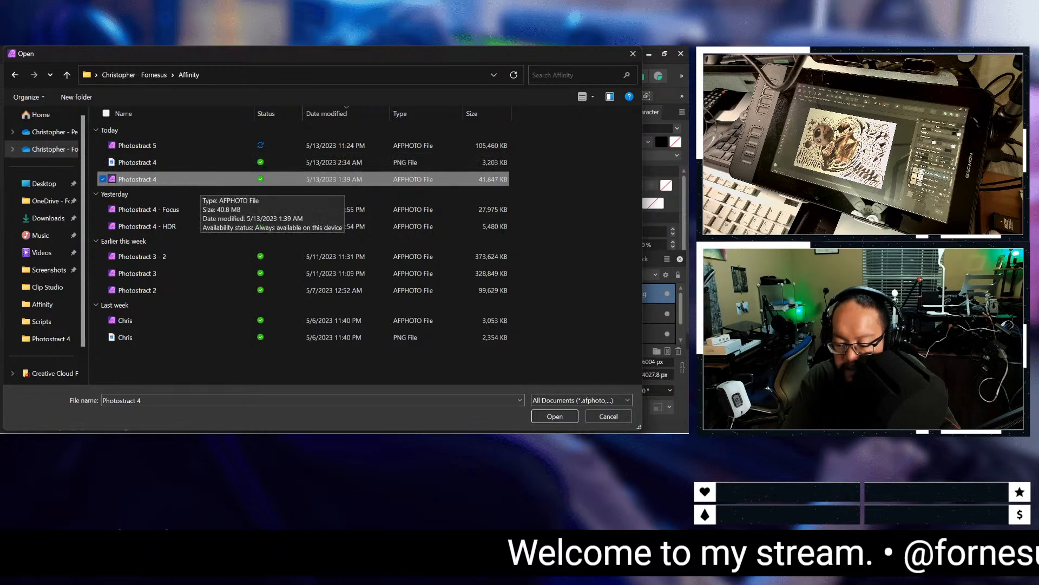
pyautogui.click(609, 417)
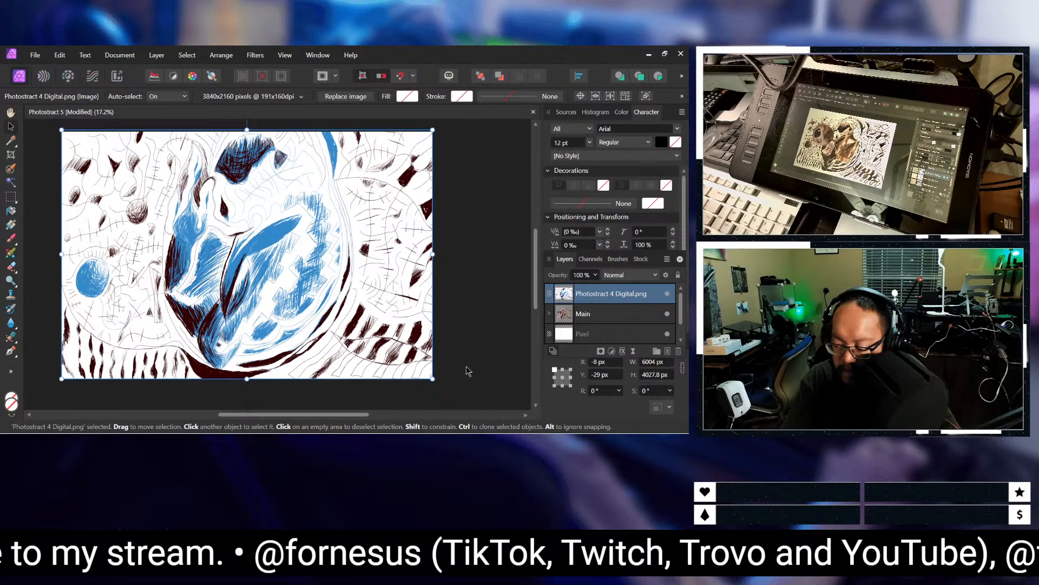
# Step: Move the Photostract 4 Digital.png layer back beneath the Main group, rotate the image 180°, and clear the selection
pyautogui.moveTo(610, 294); pyautogui.dragTo(618, 320)
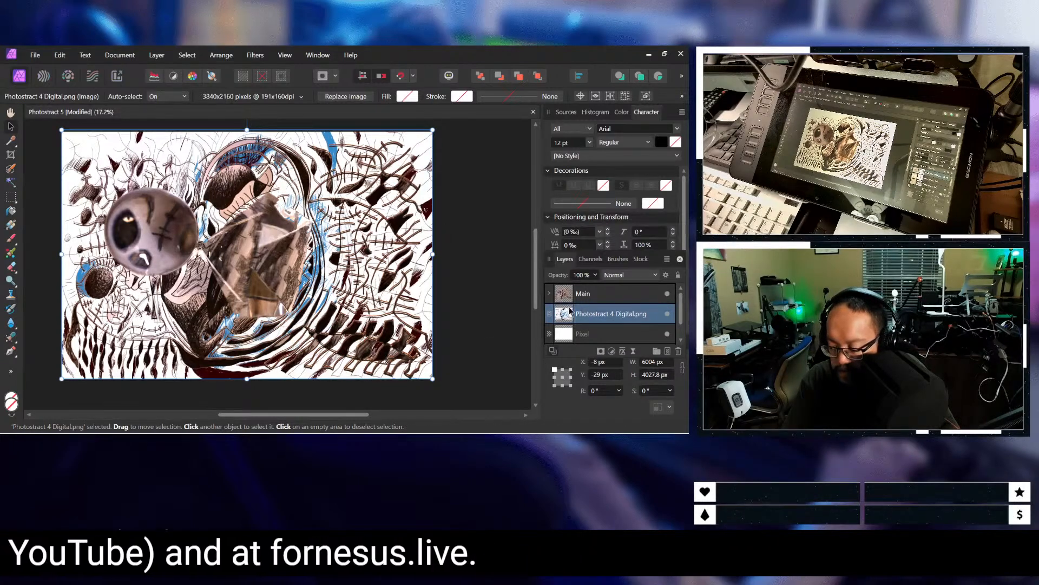
pyautogui.click(580, 295)
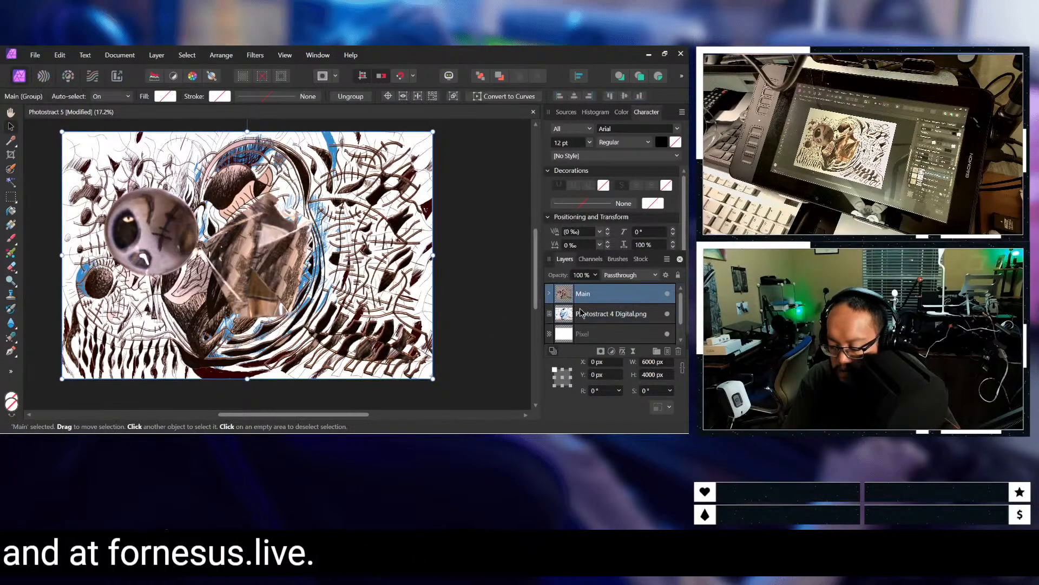
pyautogui.click(580, 313)
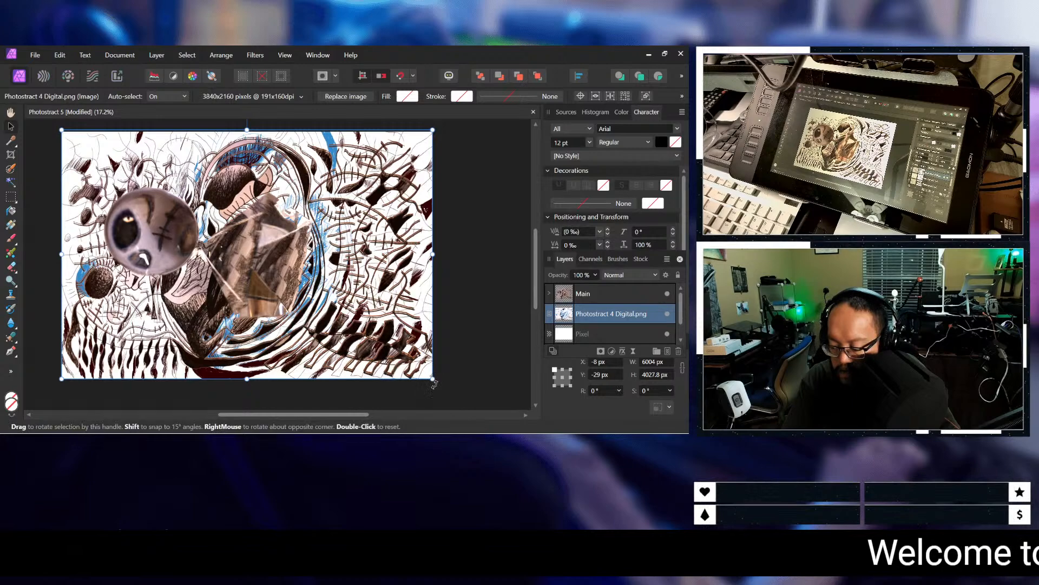
pyautogui.moveTo(434, 383); pyautogui.dragTo(51, 118)
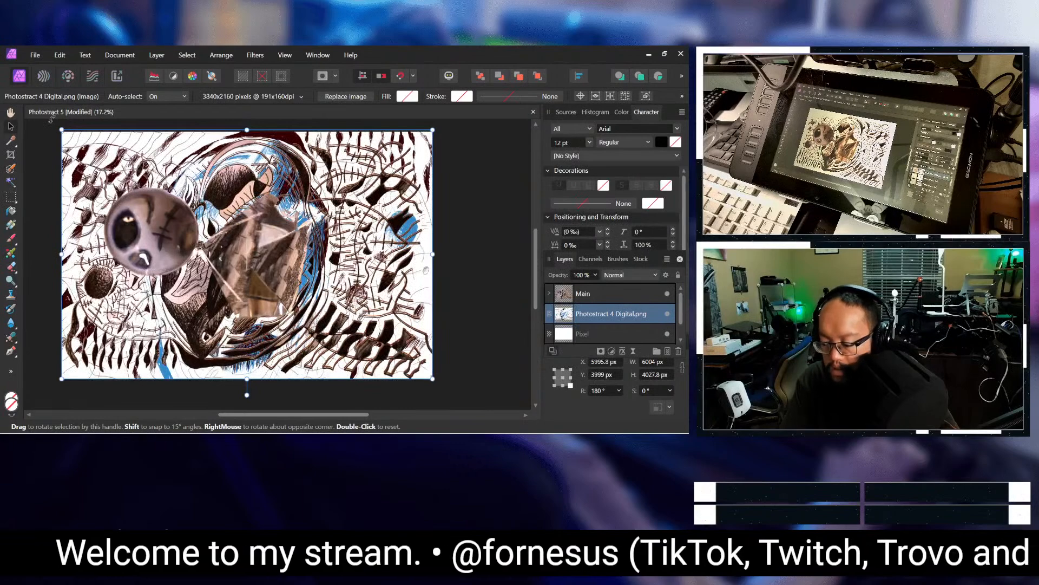
pyautogui.scroll(1, 50, 172)
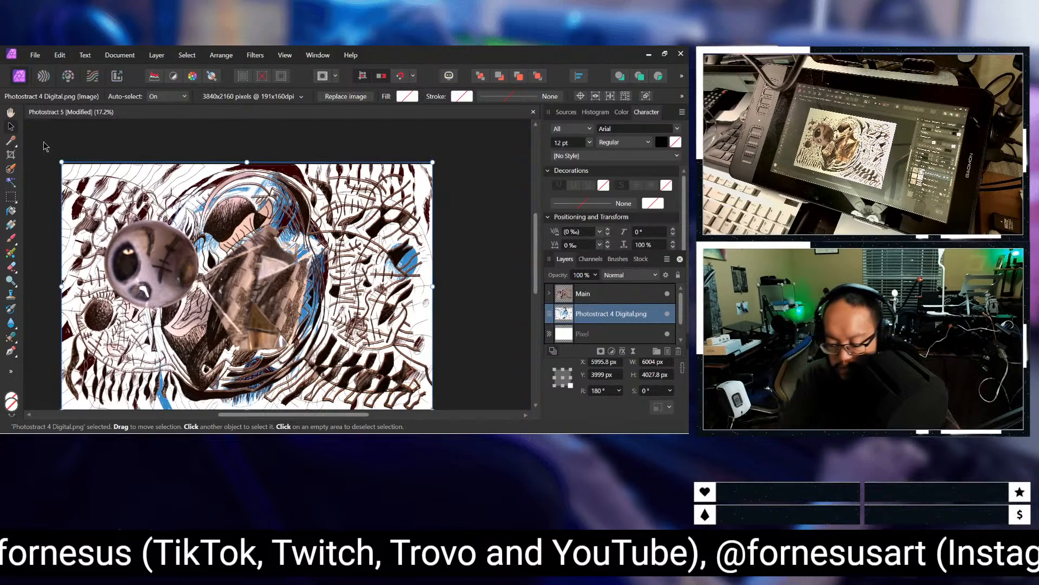
pyautogui.click(43, 250)
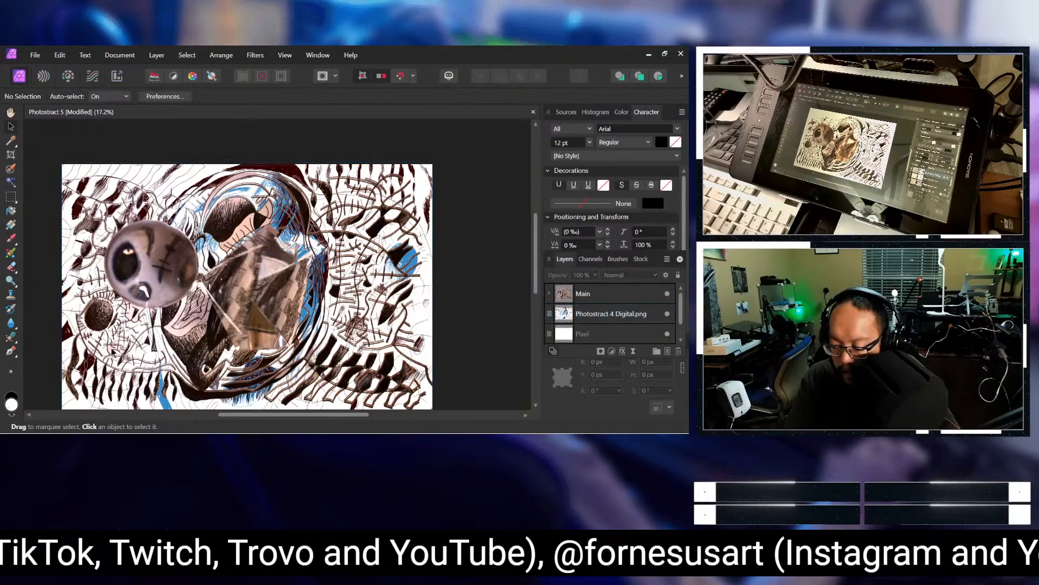
pyautogui.scroll(-1, 427, 304)
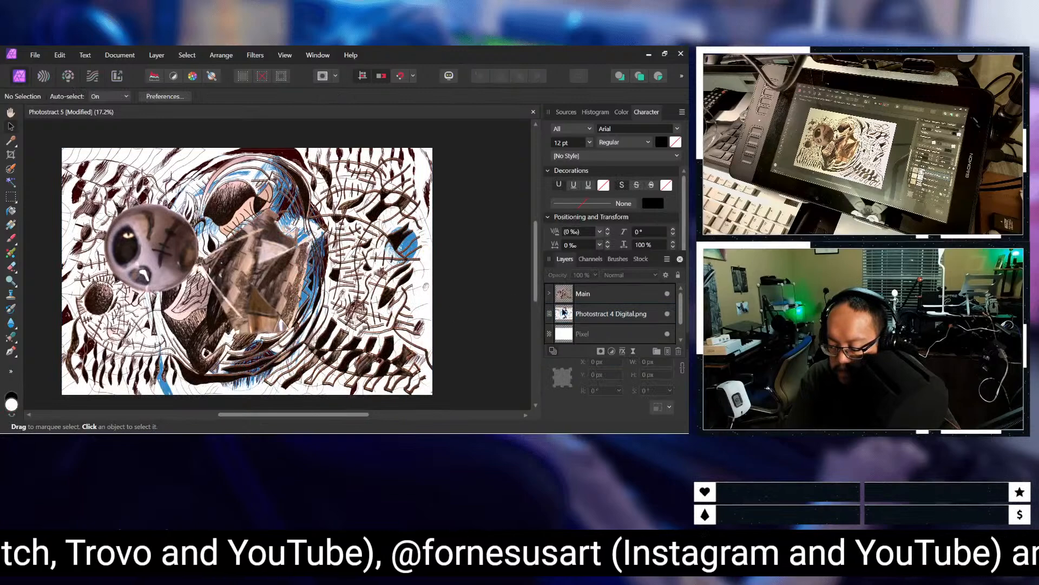
# Step: Hide the Main group to leave only the Photostract 4 digital drawing on the canvas
pyautogui.click(613, 313)
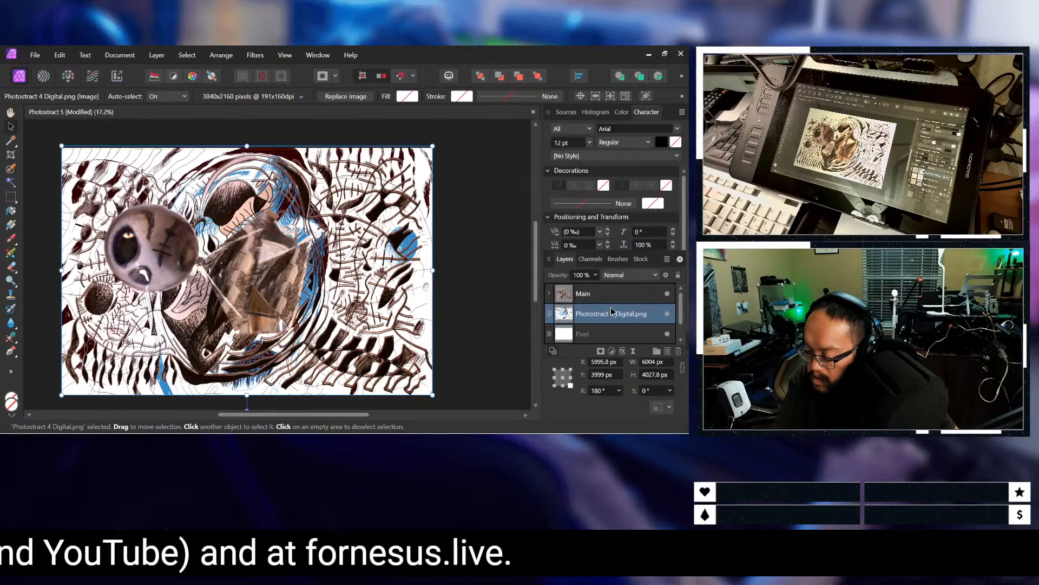
pyautogui.rightClick(615, 314)
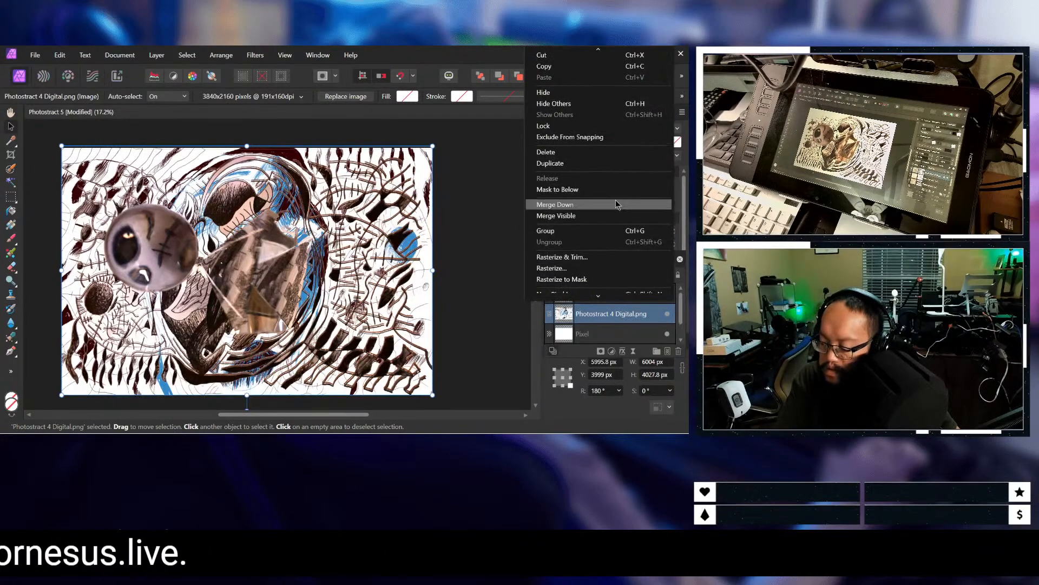
pyautogui.doubleClick(578, 312)
pyautogui.click(588, 294)
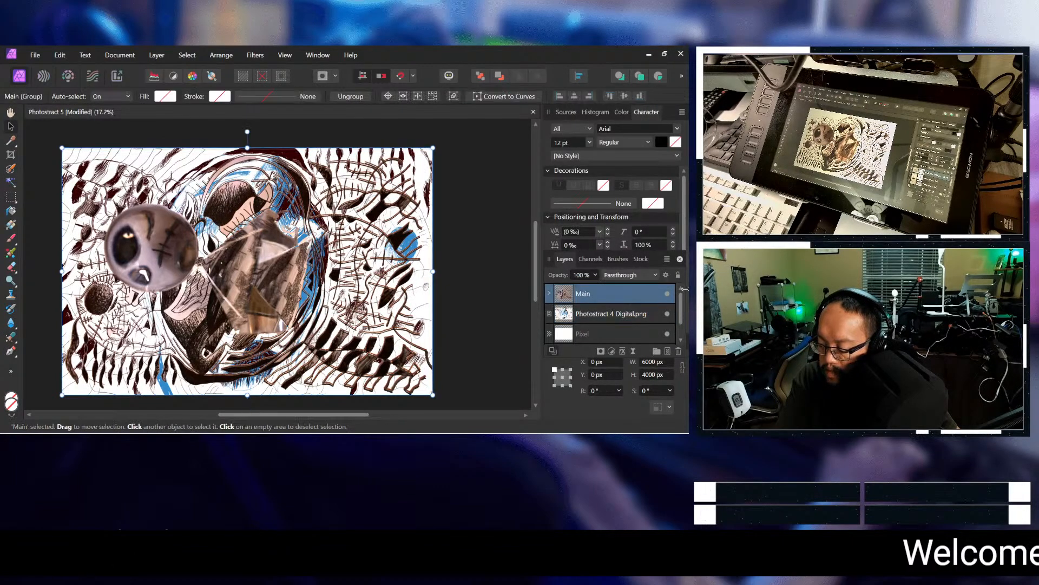
pyautogui.click(668, 294)
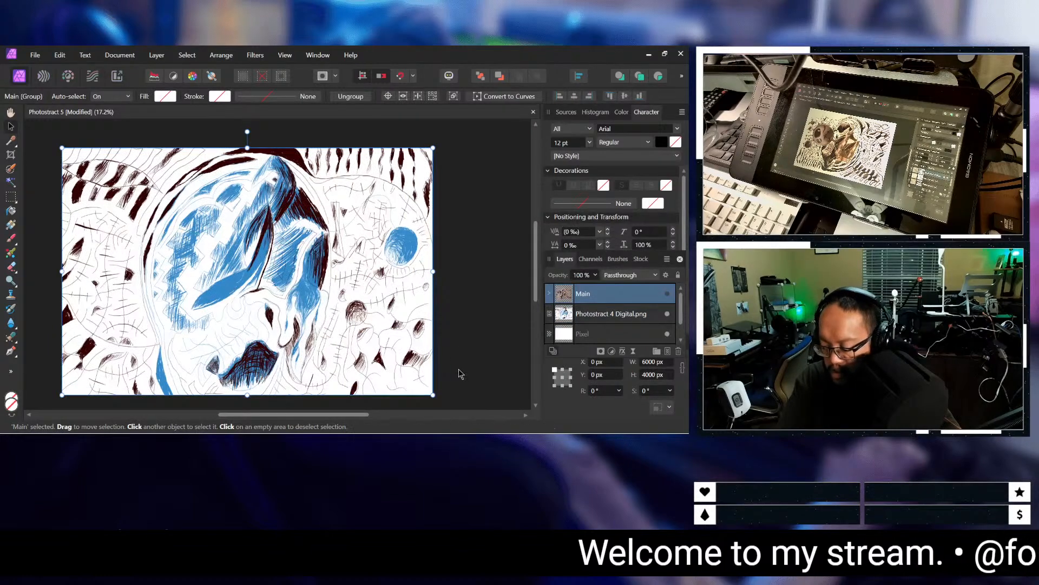
# Step: Flood-select the white background areas on the left side of the Photostract 4 Digital.png layer at 5% tolerance
pyautogui.click(622, 314)
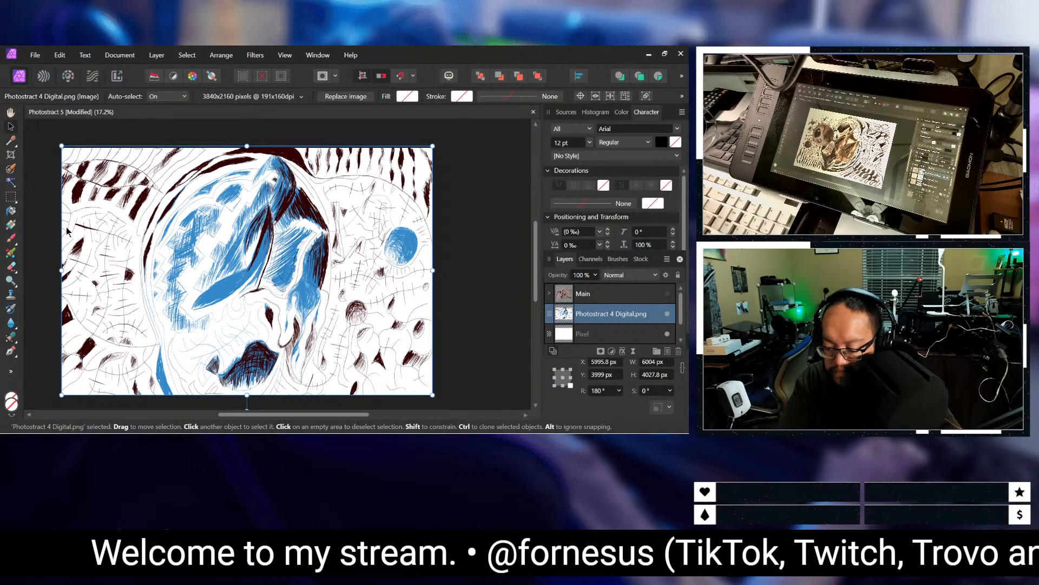
pyautogui.click(11, 182)
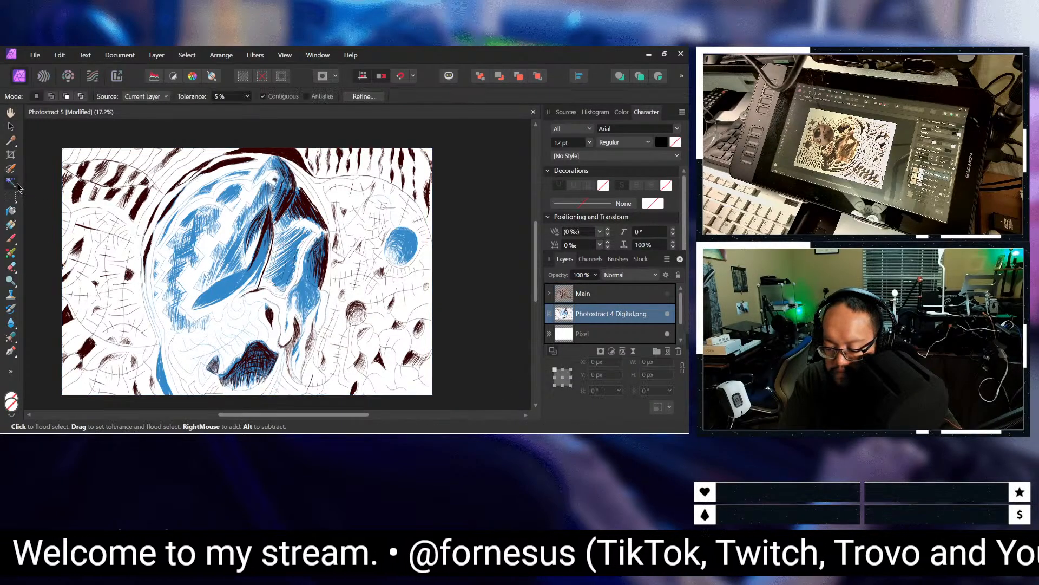
pyautogui.click(148, 235)
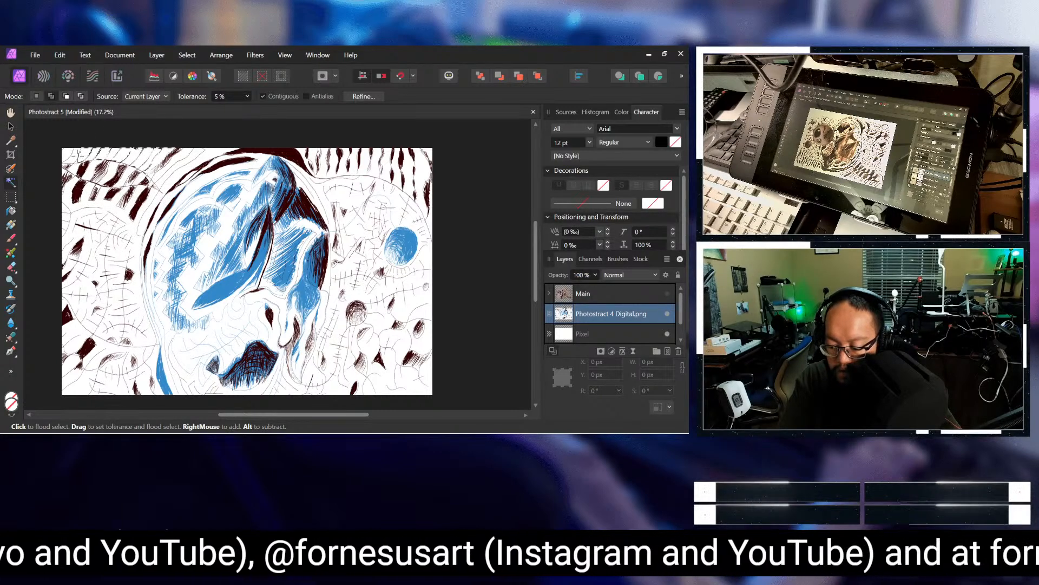
pyautogui.hotkey('ctrl', '+')
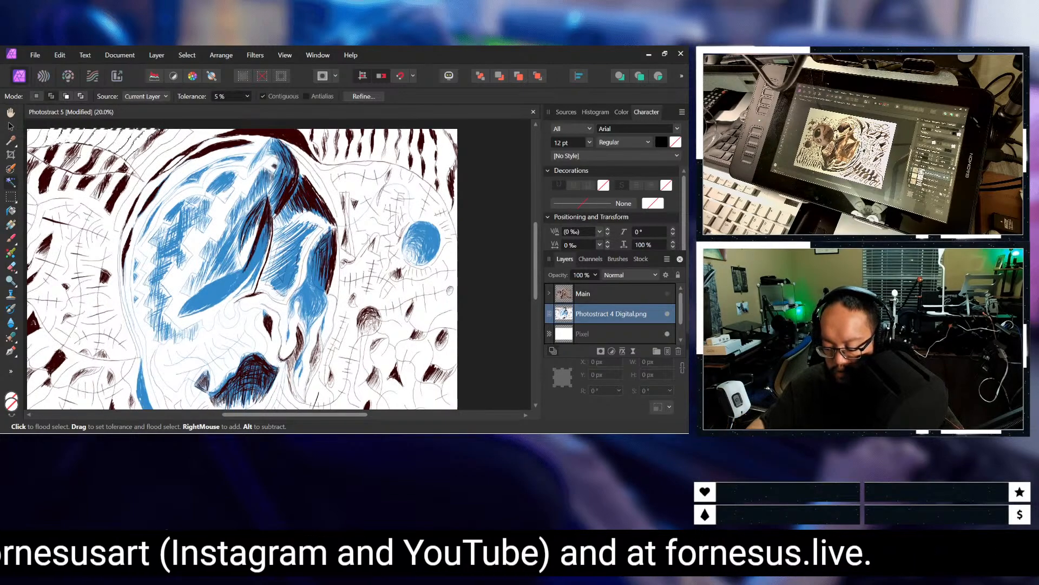
pyautogui.hotkey('ctrl', '-')
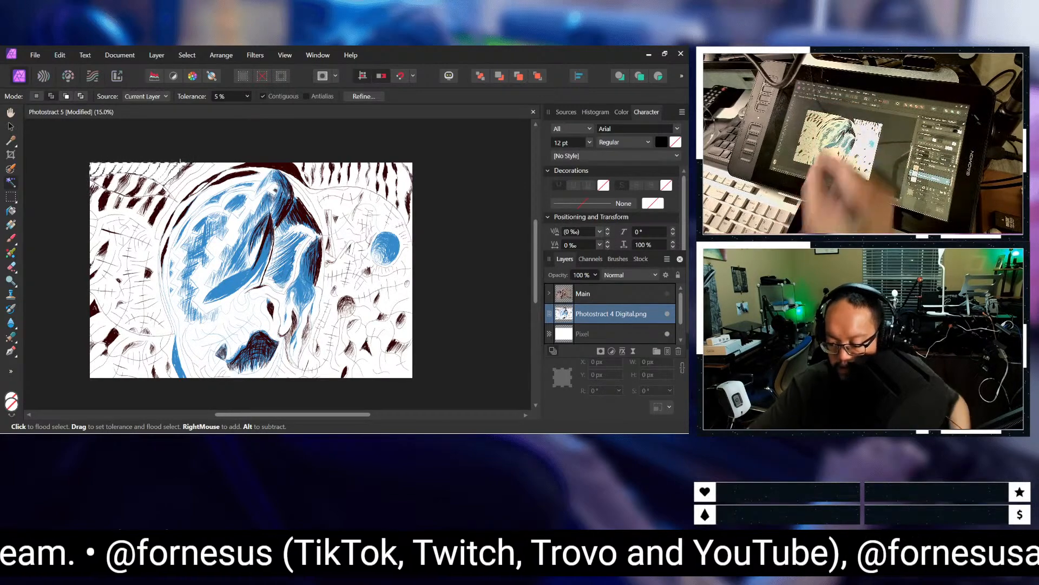
pyautogui.hotkey('ctrl', '+')
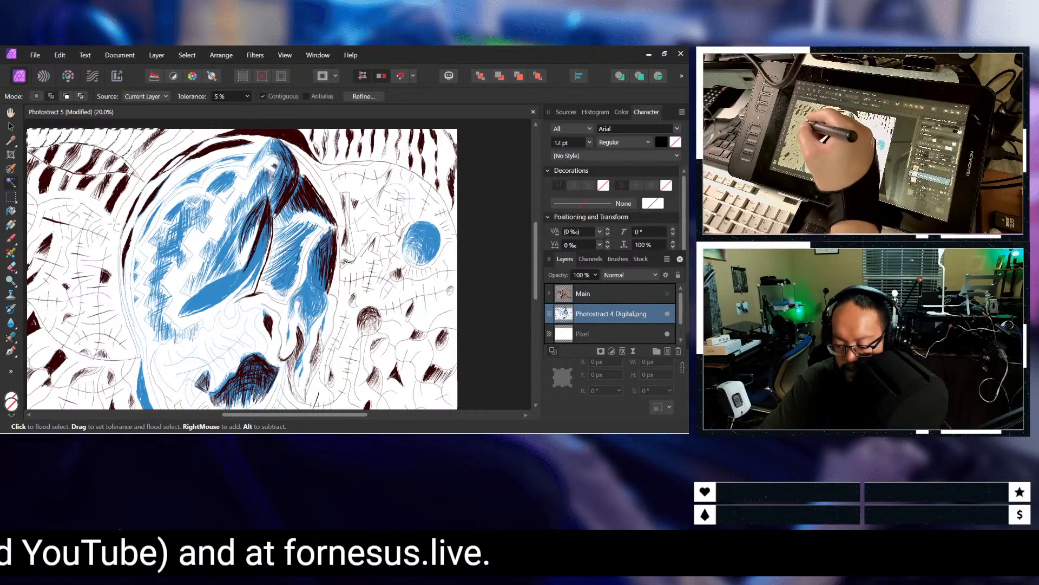
pyautogui.hotkey('ctrl', '-')
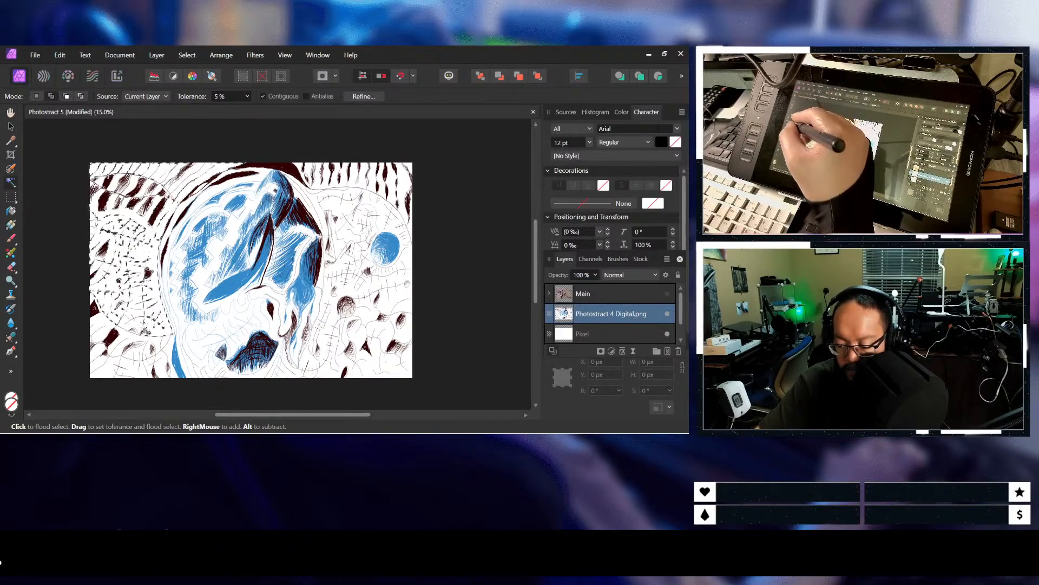
# Step: Extend the flood selection to the white areas of the face, the right half and the upper-right corner of the drawing
pyautogui.hotkey('ctrl', '-')
pyautogui.hotkey('ctrl', '+')
pyautogui.hotkey('ctrl', '+')
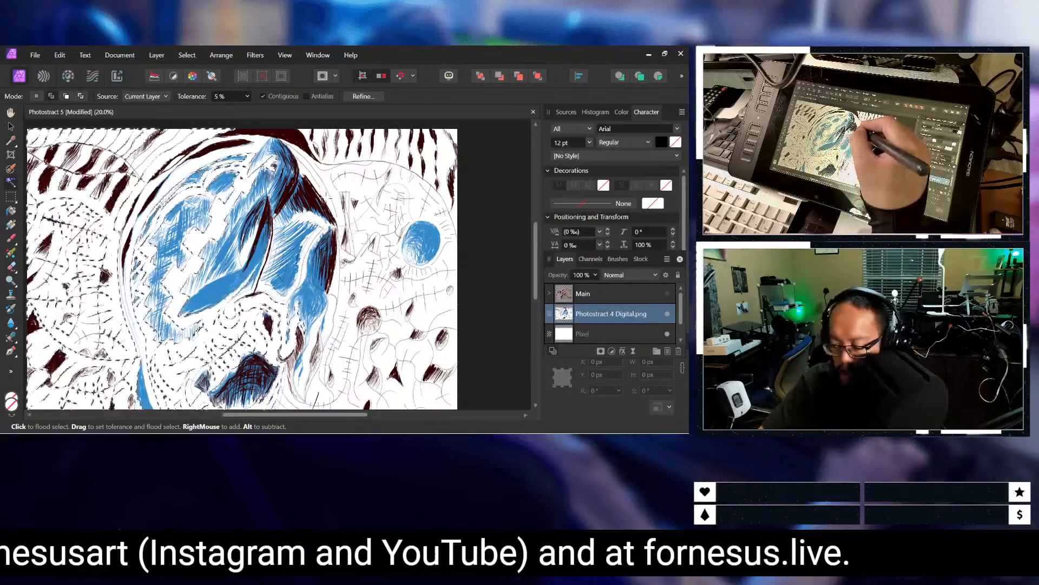
pyautogui.click(329, 189)
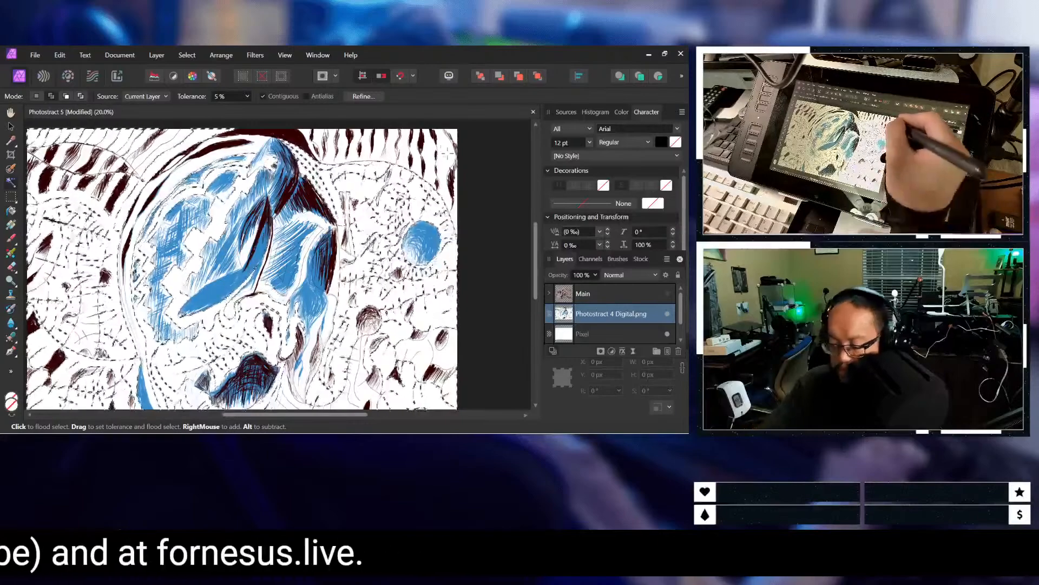
pyautogui.click(454, 130)
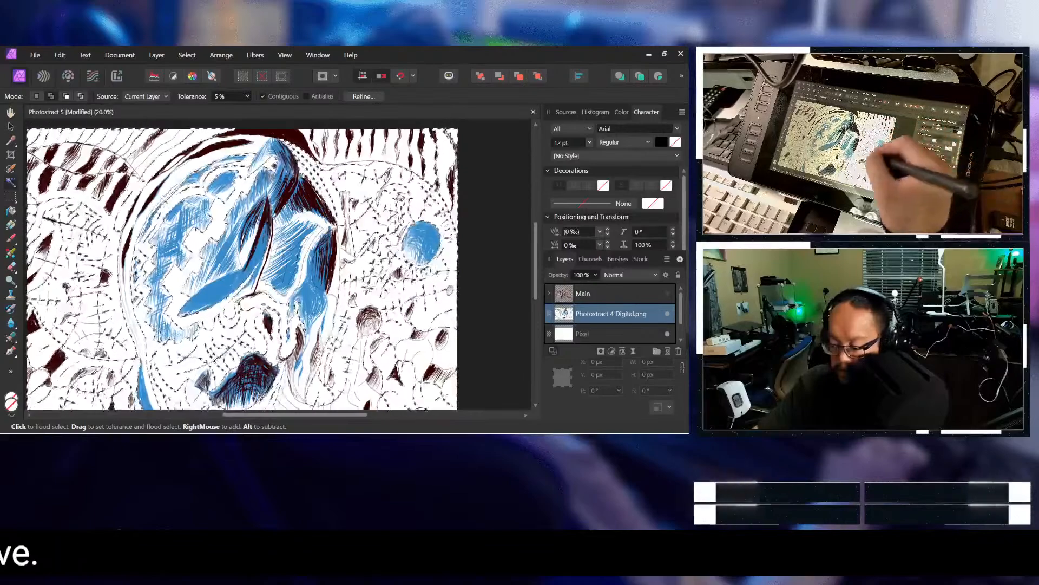
# Step: Add the missed white gaps between the curved bands and line work on the drawing's left side to the selection
pyautogui.hotkey('ctrl', '+')
pyautogui.hotkey('ctrl', '+')
pyautogui.hotkey('ctrl', '+')
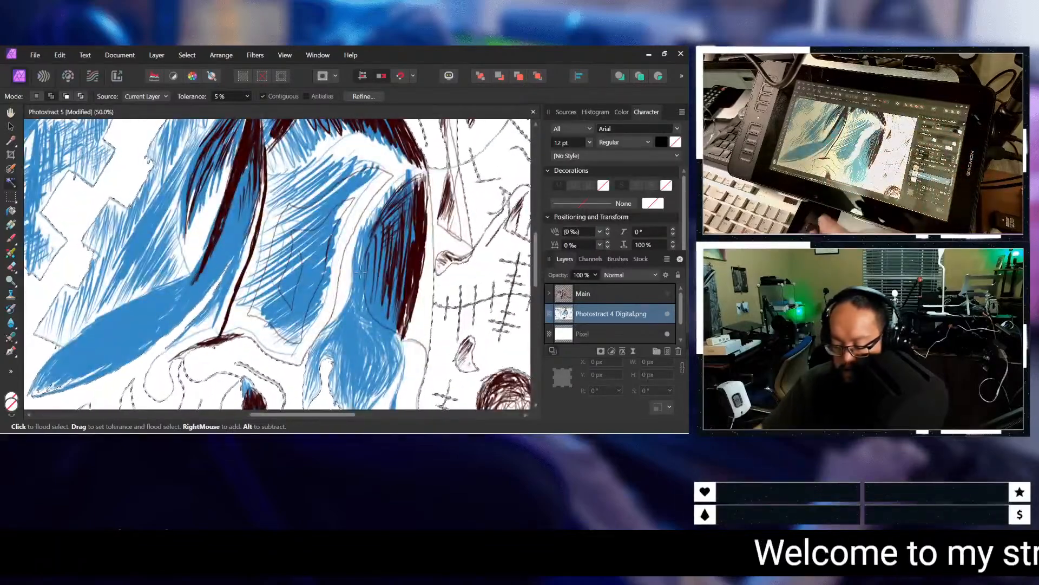
pyautogui.moveTo(328, 417); pyautogui.dragTo(194, 429)
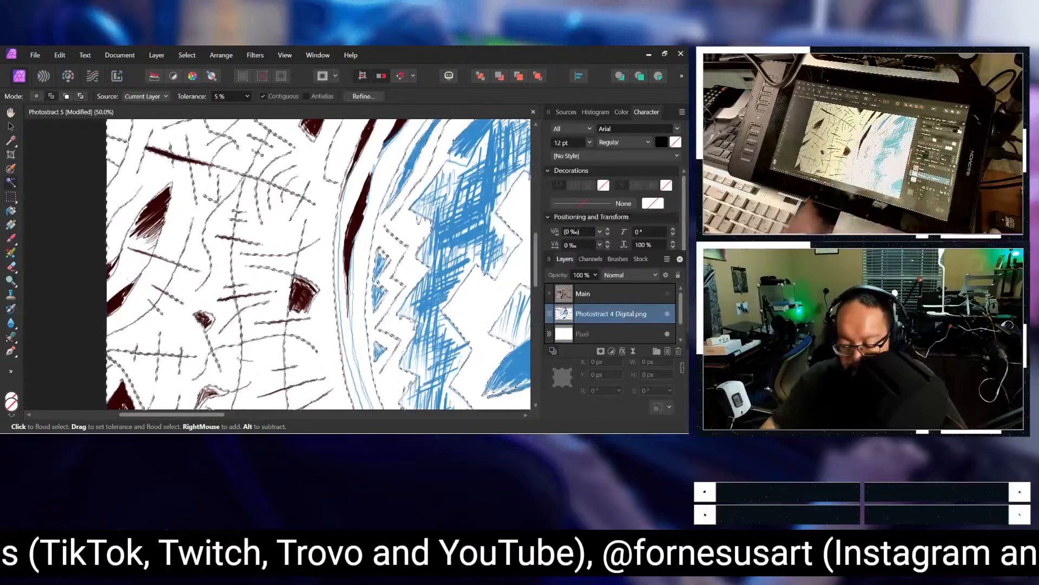
pyautogui.scroll(2, 282, 313)
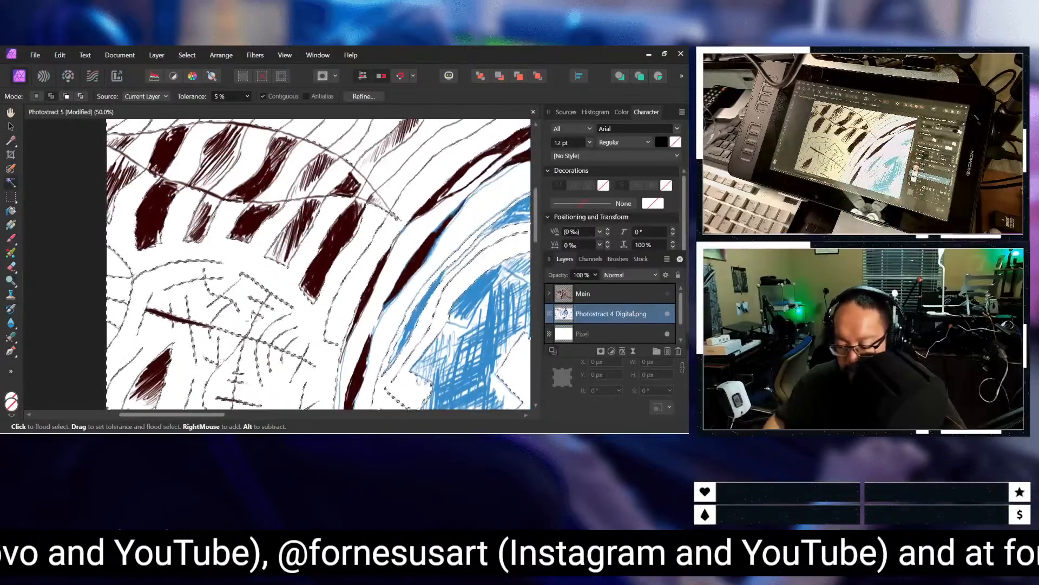
pyautogui.scroll(4, 252, 320)
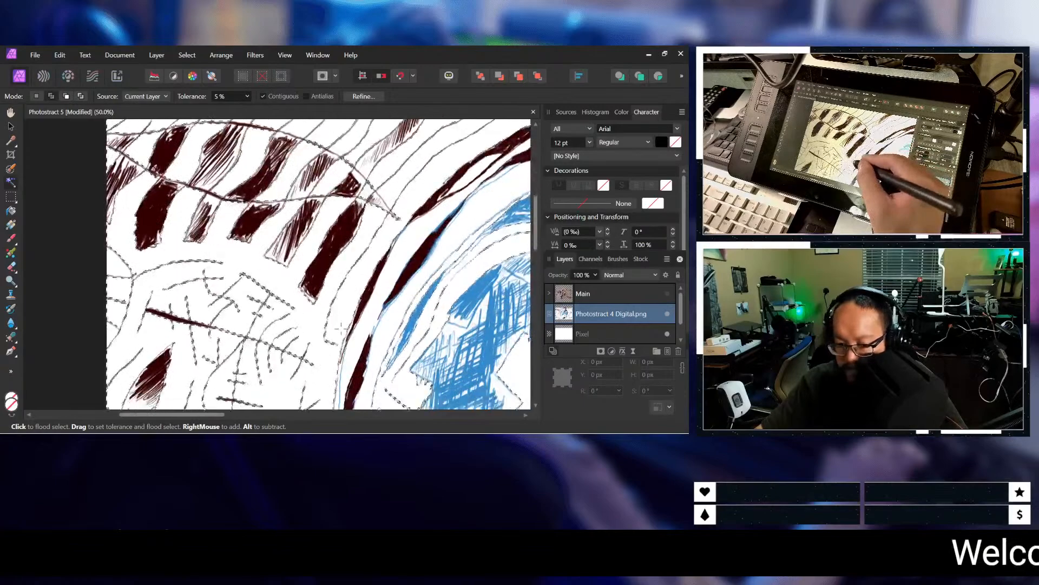
pyautogui.click(348, 342)
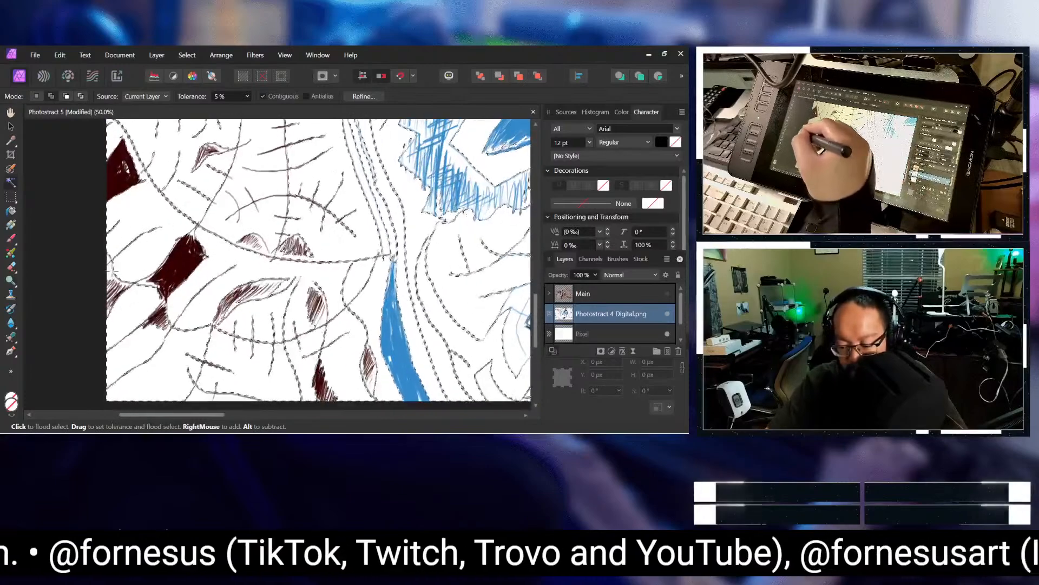
# Step: Add the remaining white gaps along the drawing's lower edge, around the mouth and toward the lower-right corner, to the selection
pyautogui.scroll(-3, 222, 363)
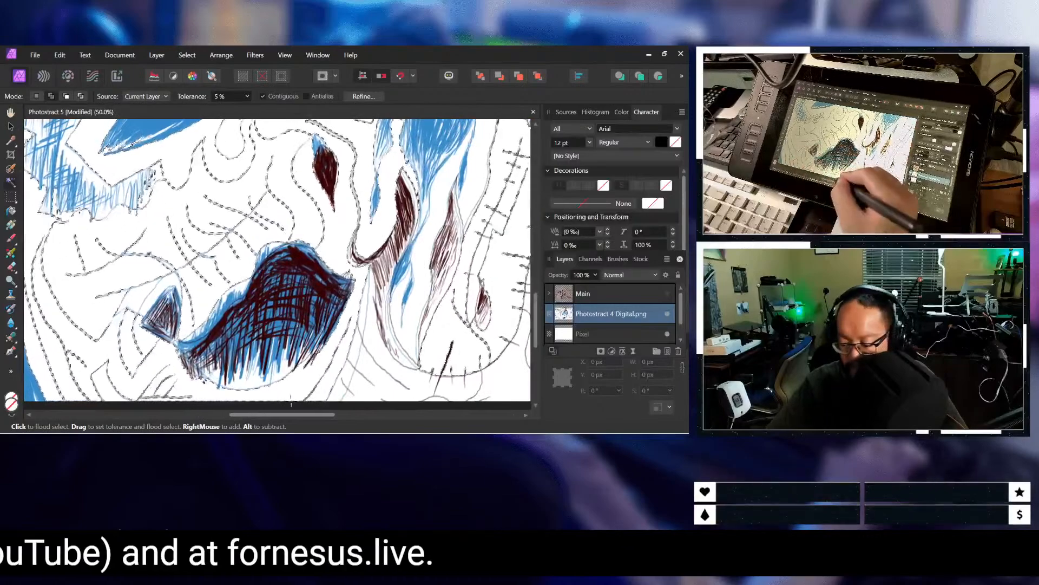
pyautogui.moveTo(306, 414); pyautogui.dragTo(337, 414)
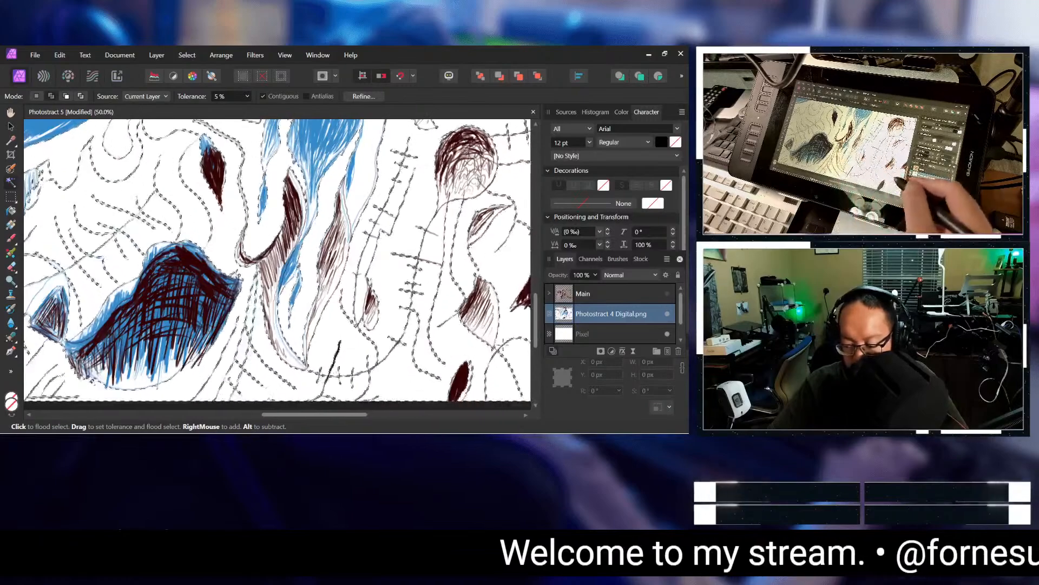
pyautogui.moveTo(359, 416); pyautogui.dragTo(421, 406)
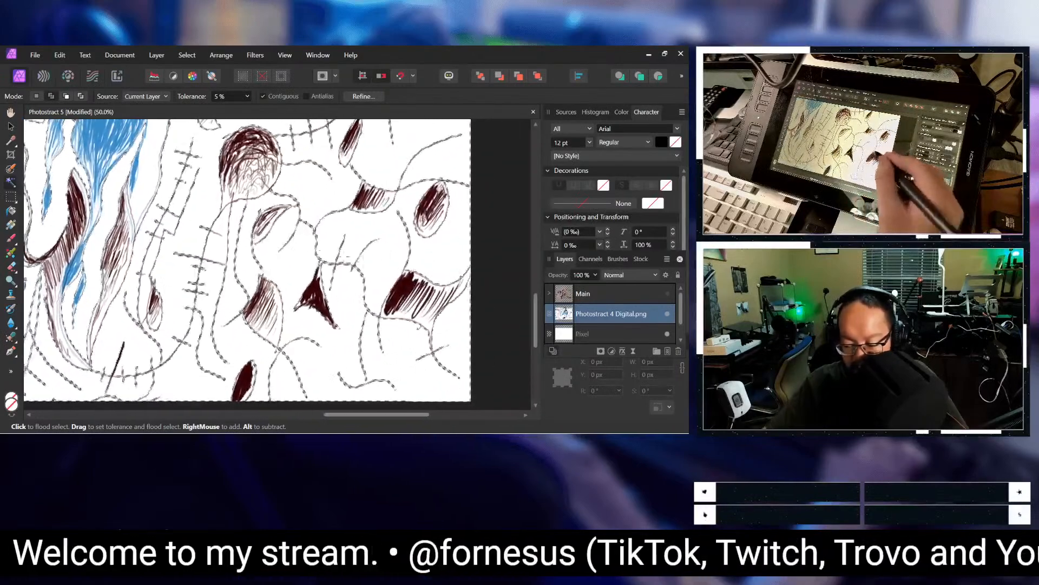
# Step: Add the unselected white gaps around the blue circle and up the drawing's right side to the selection
pyautogui.scroll(5, 312, 200)
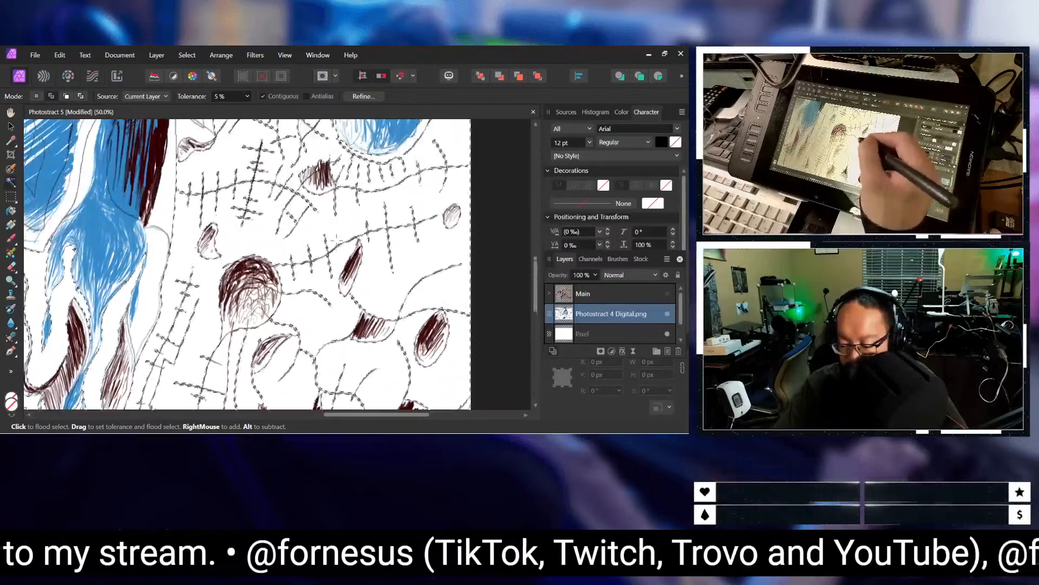
pyautogui.scroll(3, 441, 258)
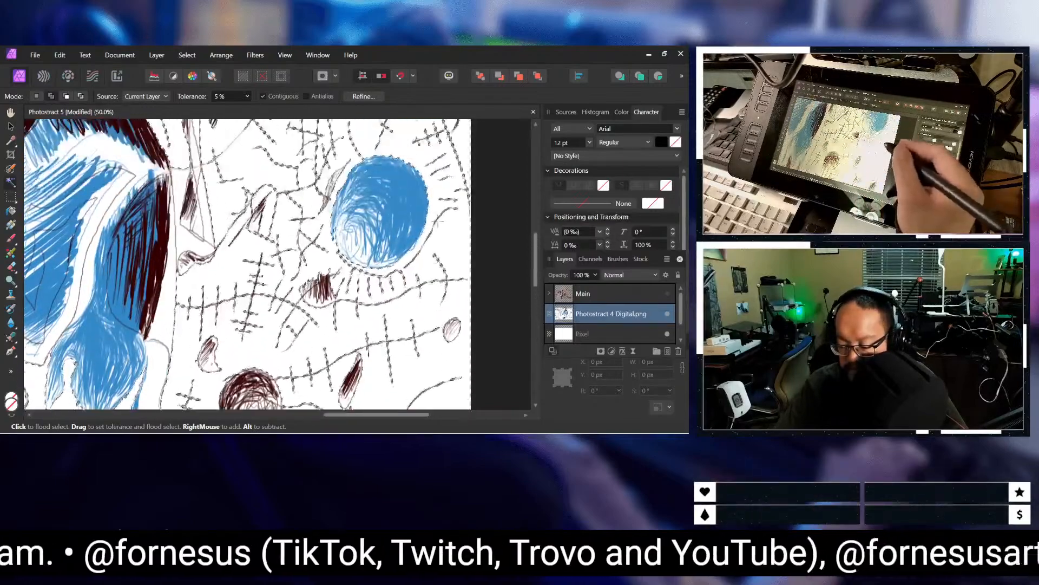
pyautogui.scroll(4, 381, 323)
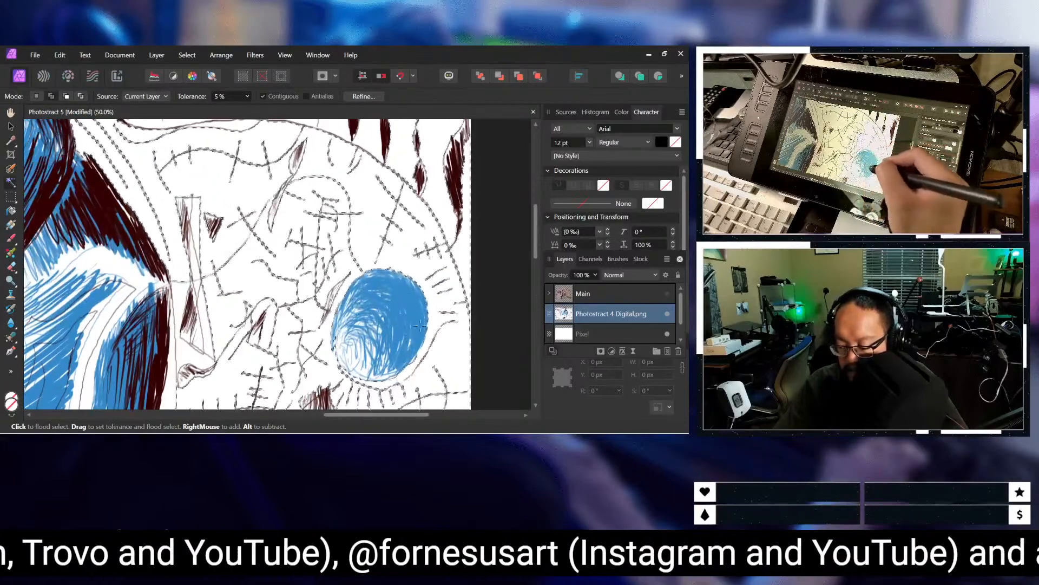
pyautogui.scroll(3, 393, 317)
pyautogui.scroll(1, 368, 250)
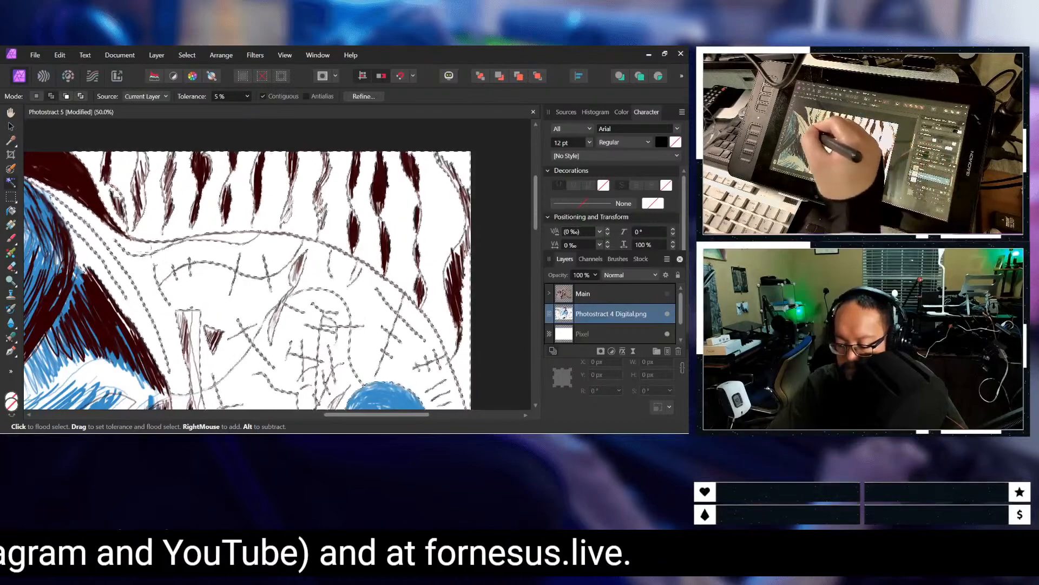
pyautogui.scroll(-4, 247, 264)
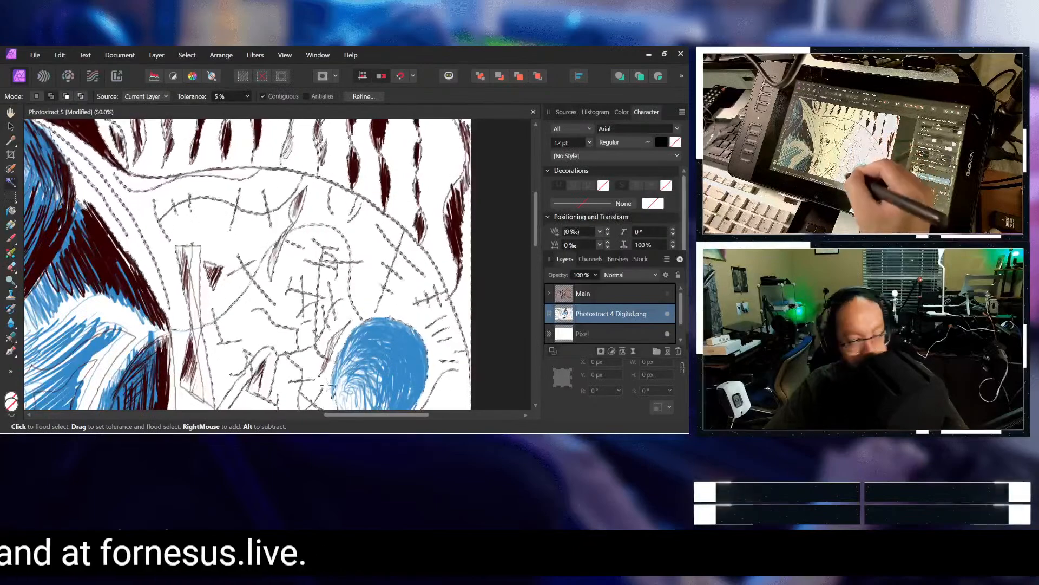
# Step: Check the flood selection through the drawing's blue central area, from the upper arcs down to the lower edge, for missed white gaps
pyautogui.moveTo(349, 415); pyautogui.dragTo(280, 415)
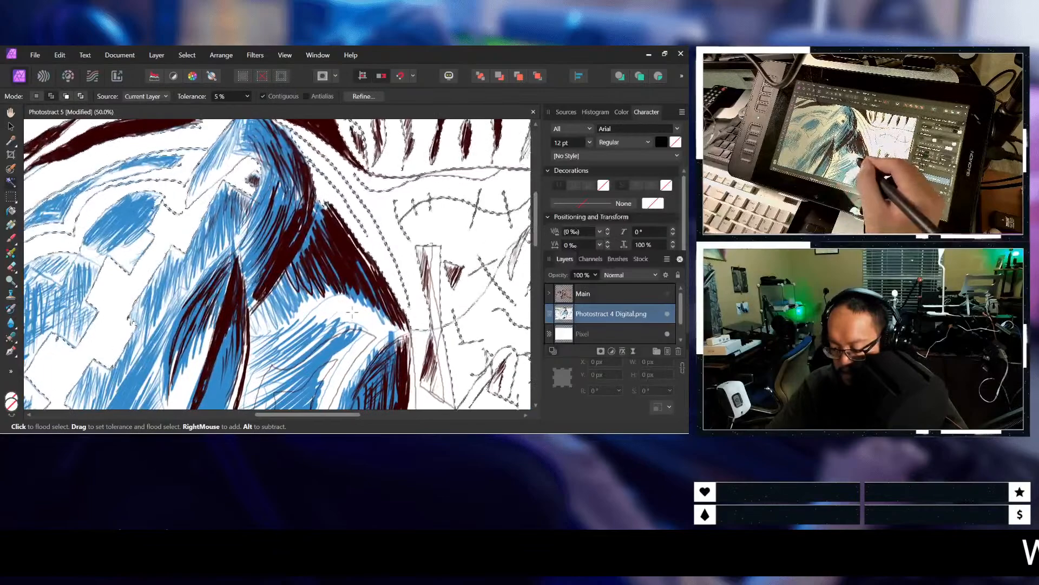
pyautogui.scroll(-5, 352, 312)
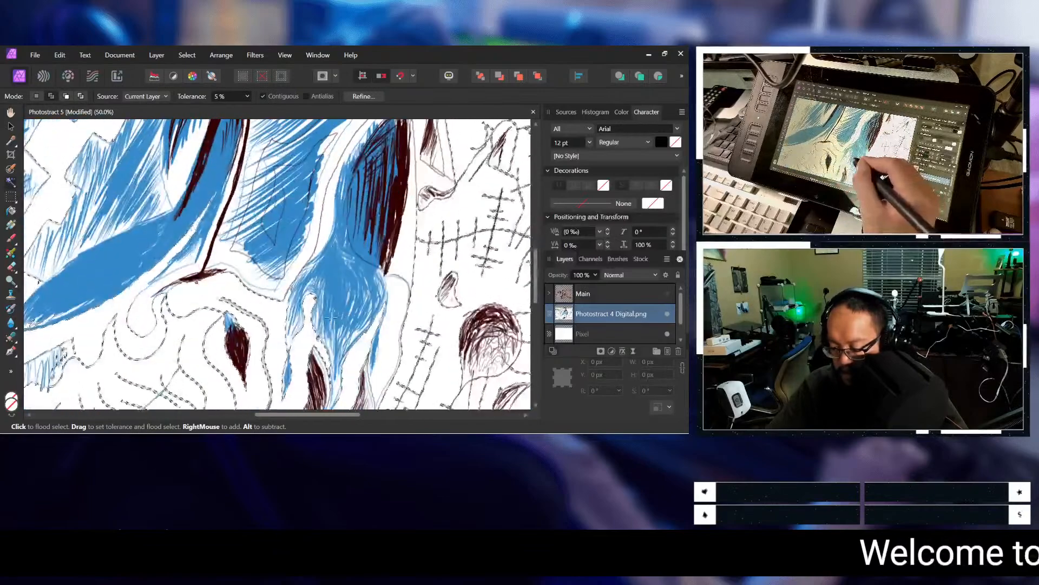
pyautogui.moveTo(312, 415); pyautogui.dragTo(241, 422)
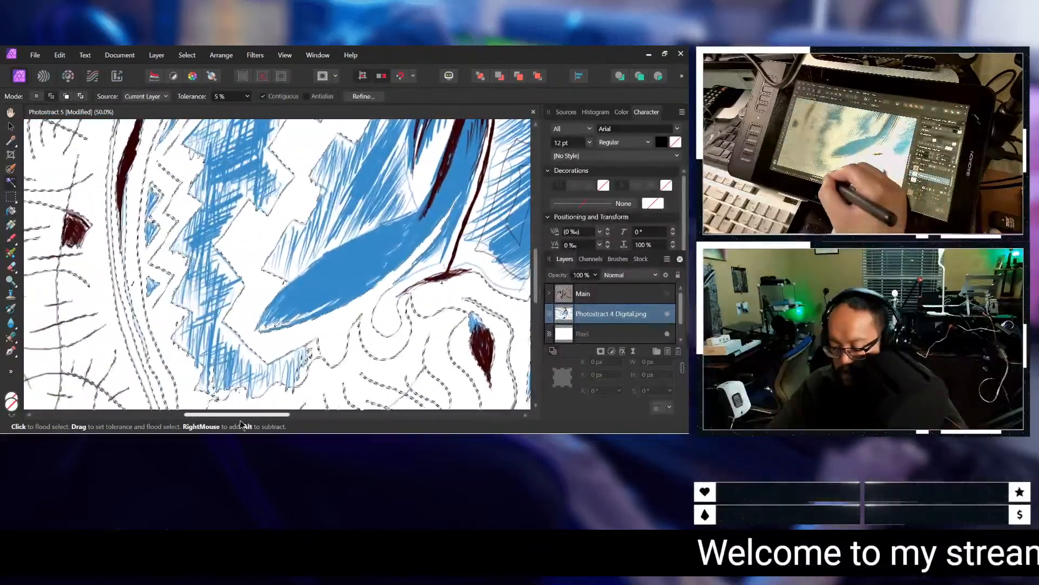
pyautogui.scroll(8, 321, 212)
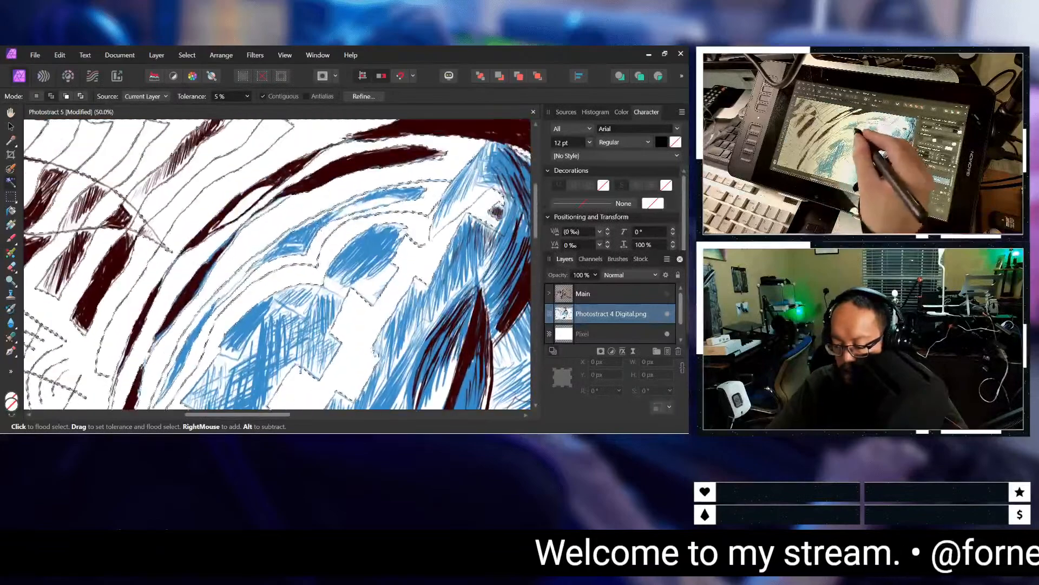
pyautogui.scroll(3, 344, 279)
pyautogui.scroll(-3, 351, 138)
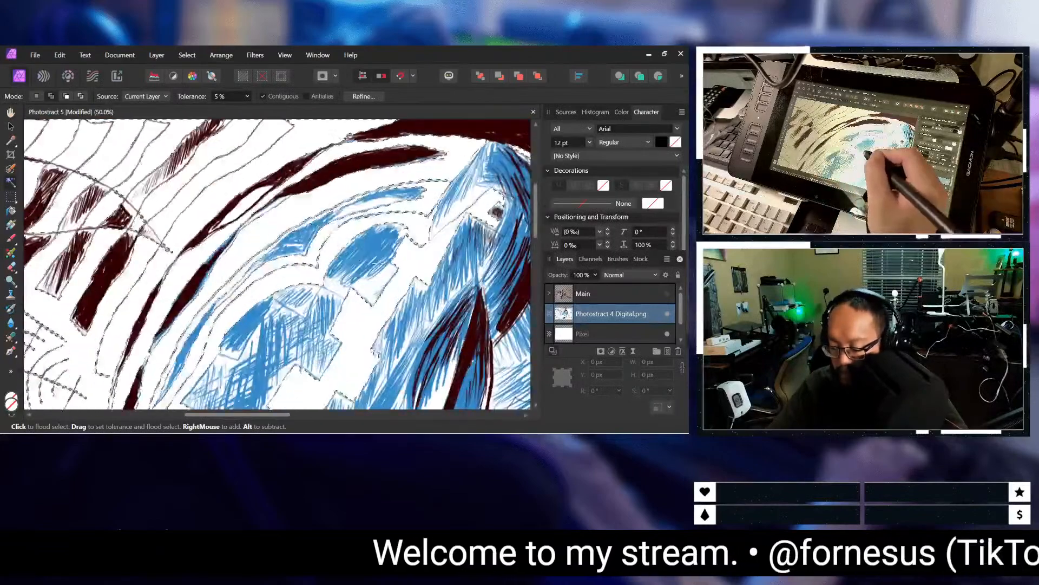
pyautogui.scroll(-2, 249, 280)
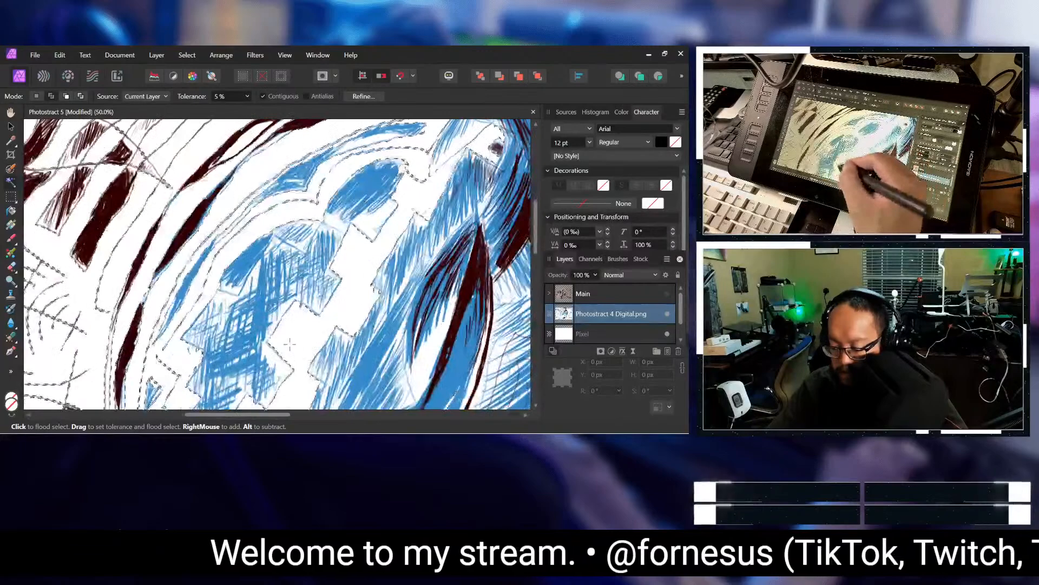
pyautogui.scroll(3, 276, 311)
pyautogui.scroll(-2, 282, 321)
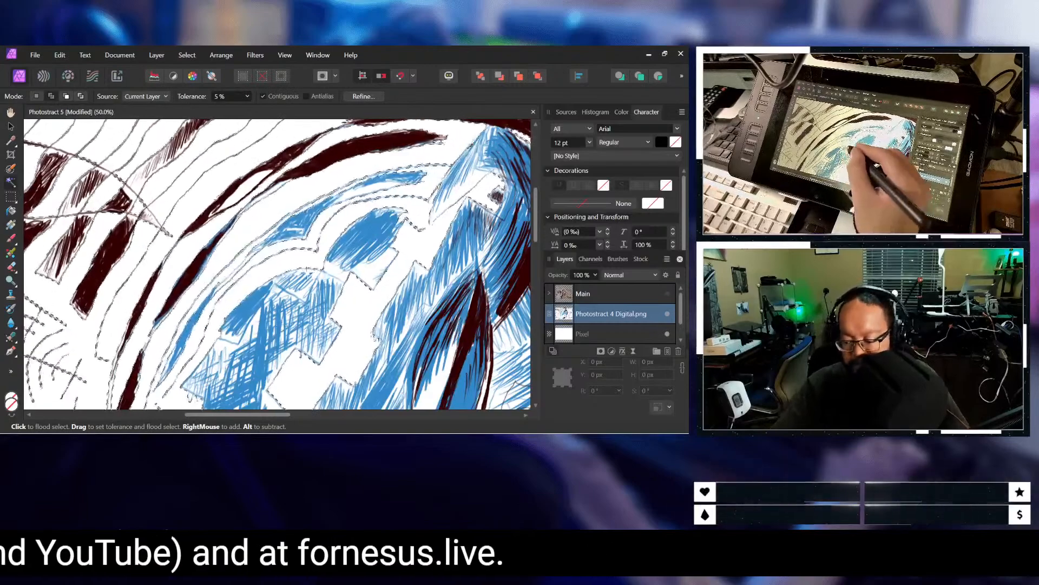
pyautogui.scroll(-5, 282, 326)
pyautogui.scroll(-6, 297, 310)
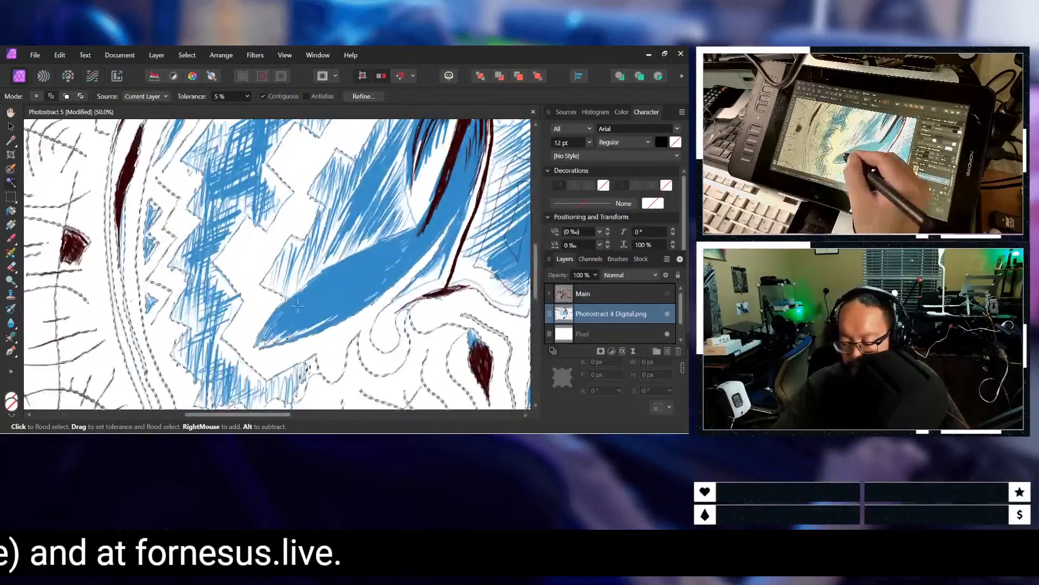
pyautogui.scroll(-2, 295, 310)
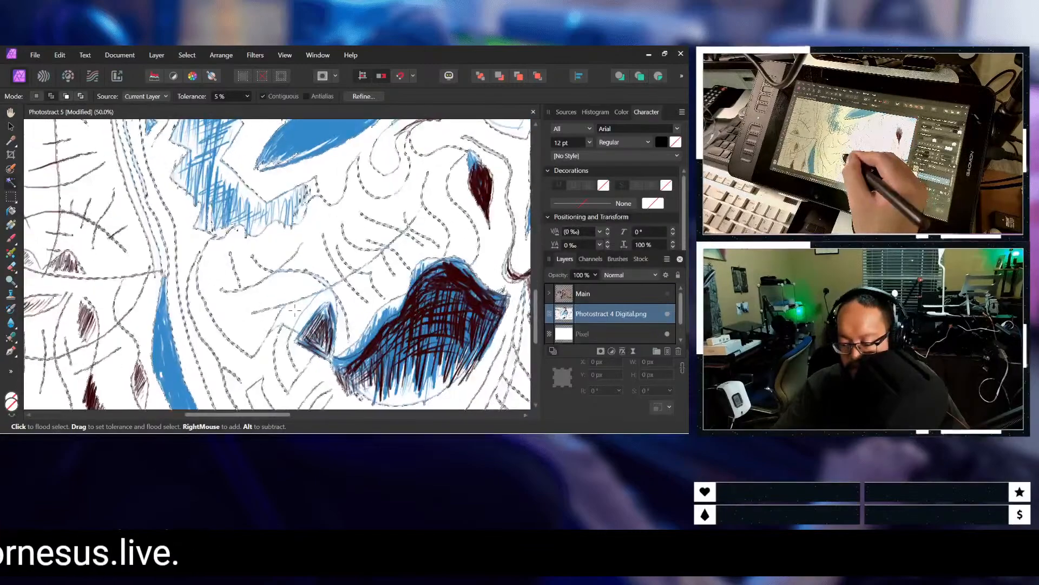
pyautogui.scroll(-3, 294, 310)
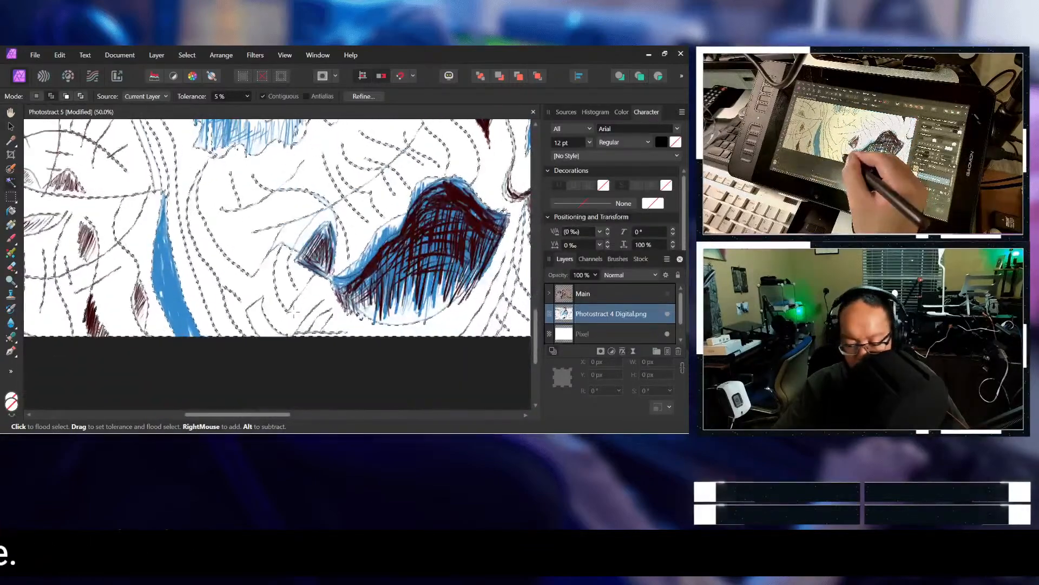
pyautogui.scroll(9, 294, 313)
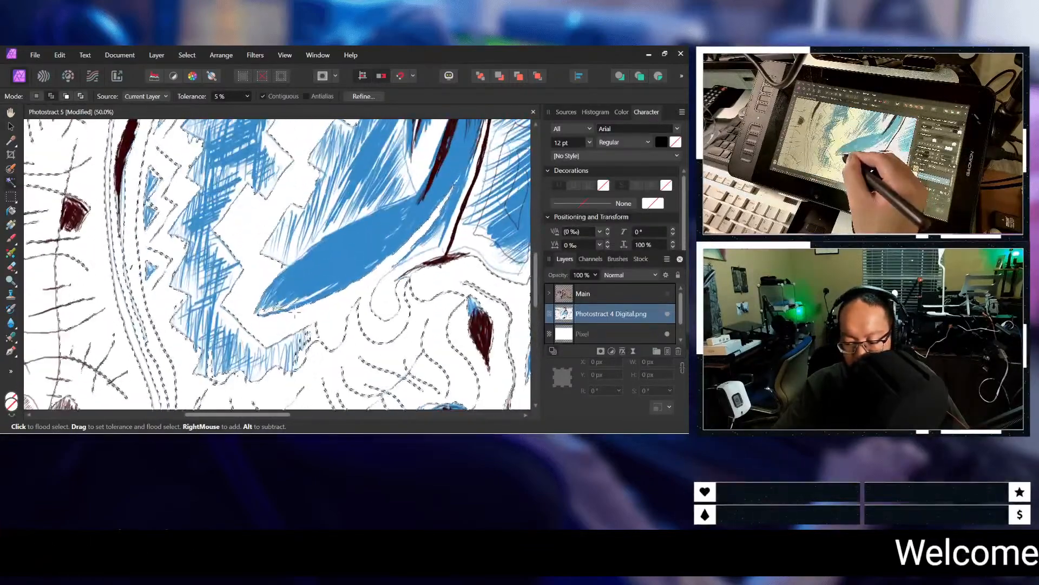
pyautogui.scroll(-3, 296, 313)
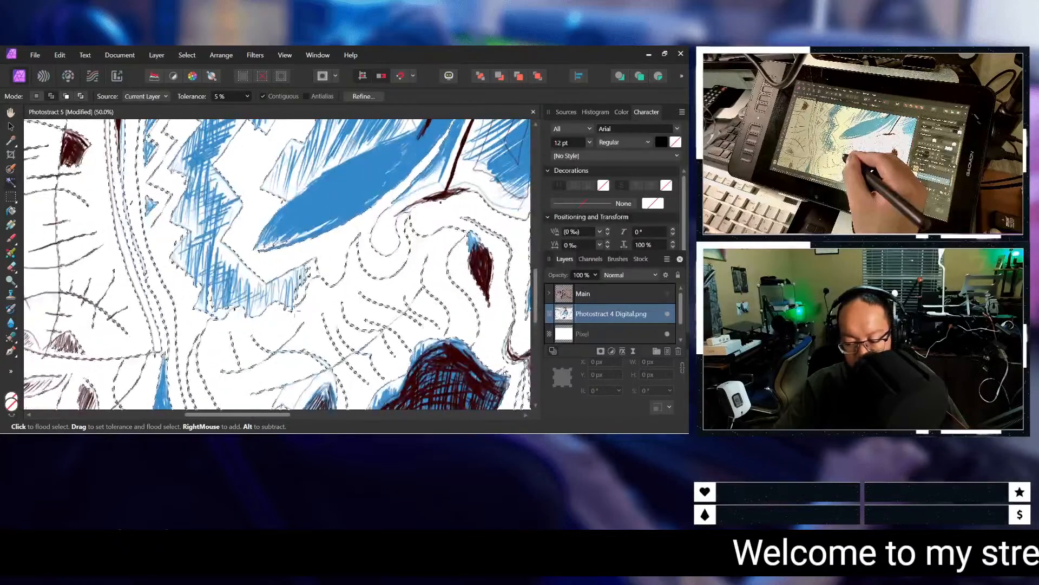
pyautogui.scroll(2, 358, 281)
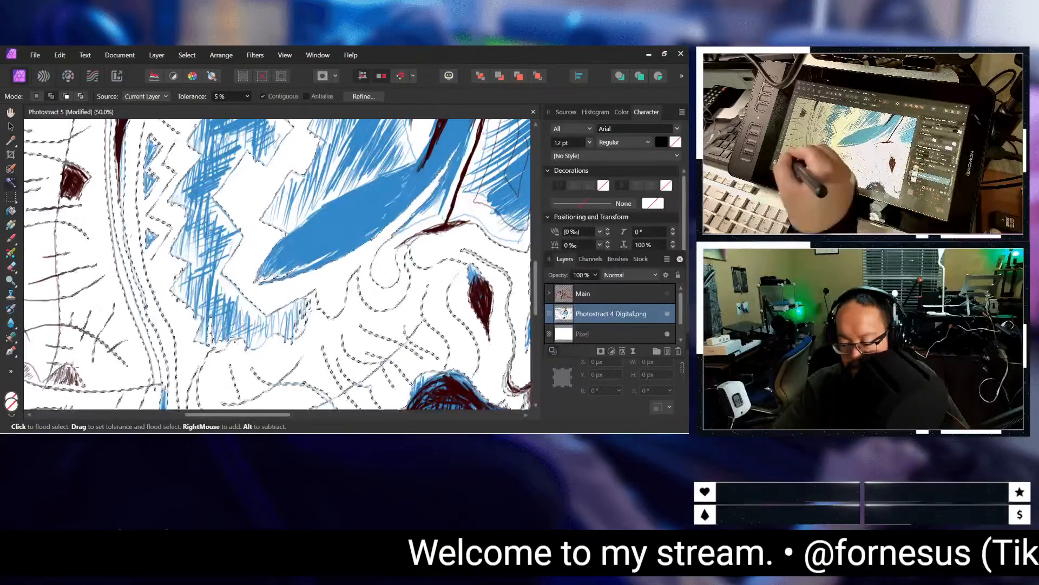
# Step: Inspect the drawing's left side, from the lower-left line work up to the striped upper-left corner, for unselected white areas
pyautogui.hscroll(-8, 200, 398)
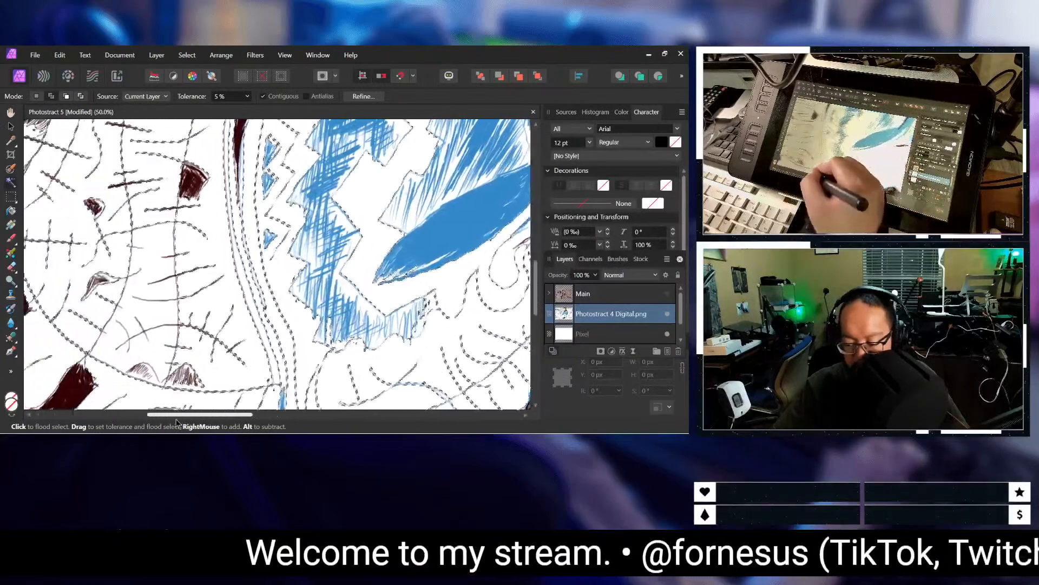
pyautogui.scroll(4, 165, 404)
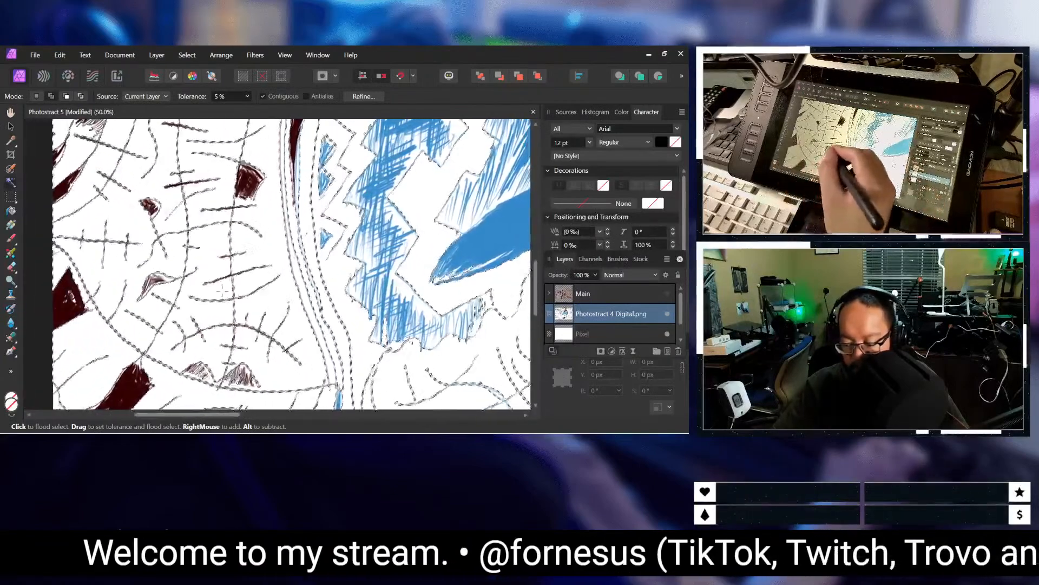
pyautogui.scroll(-7, 222, 286)
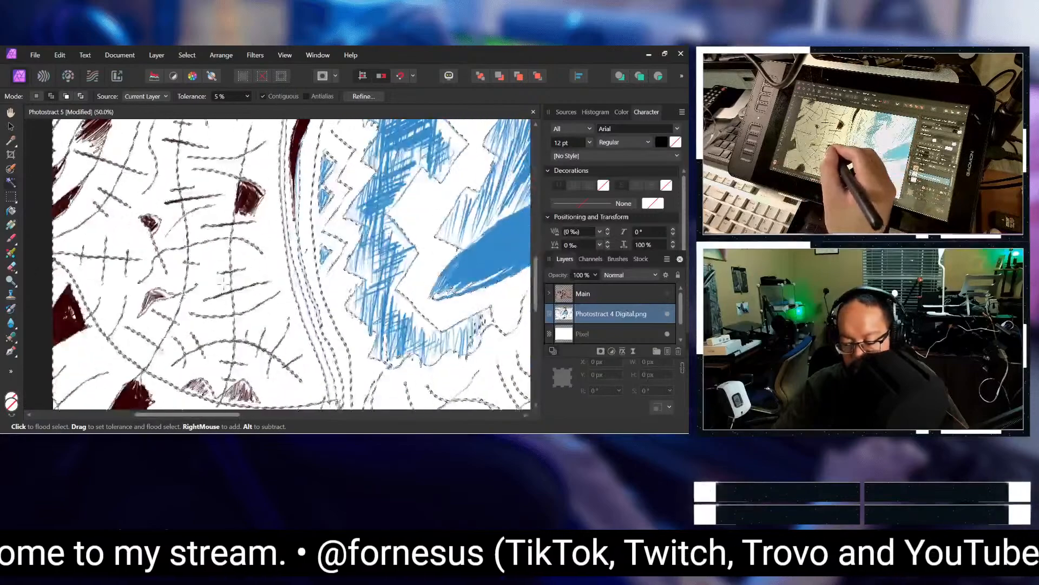
pyautogui.scroll(-3, 292, 266)
pyautogui.scroll(3, 223, 348)
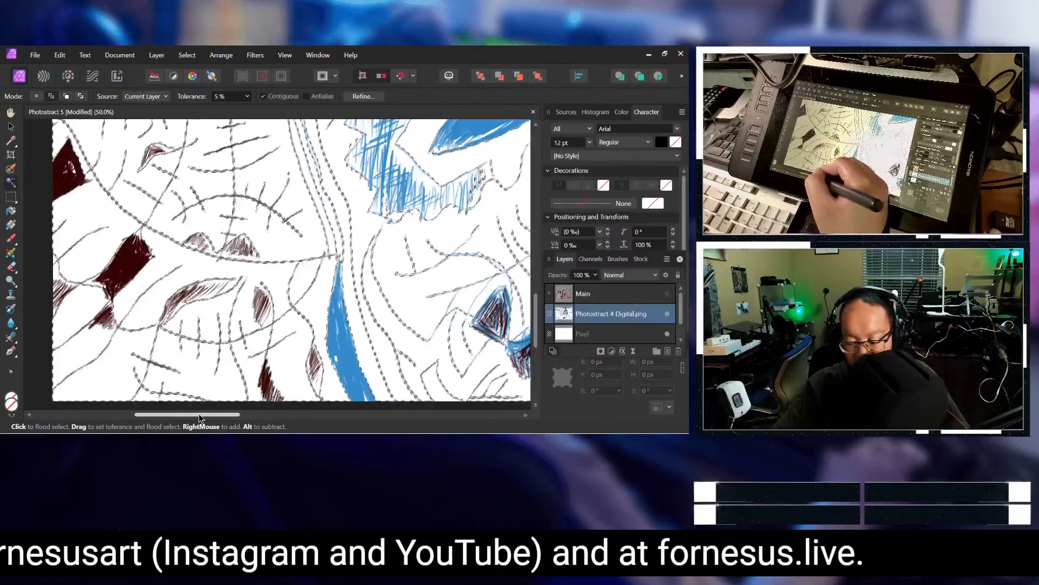
pyautogui.scroll(3, 49, 335)
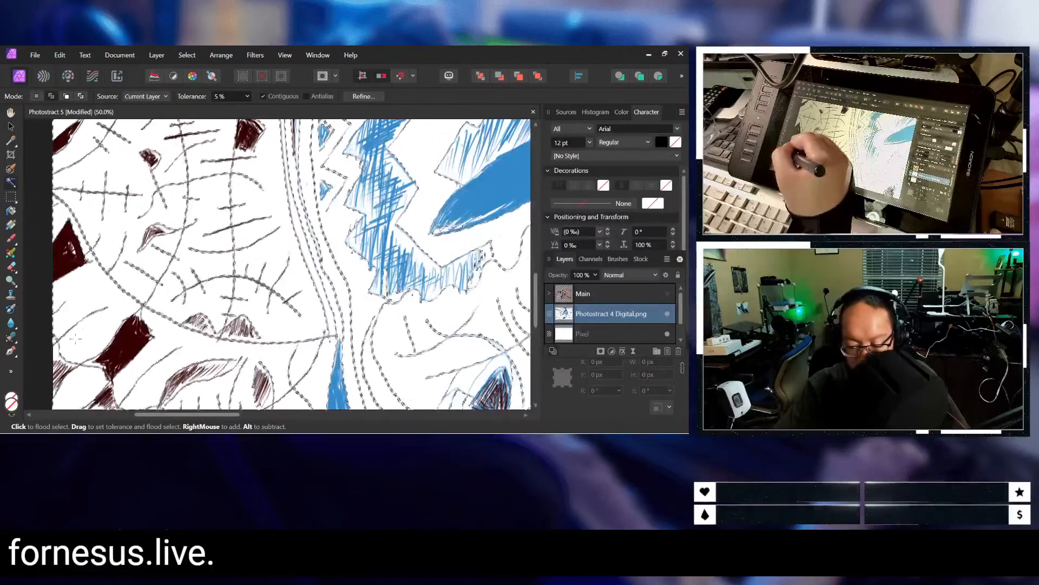
pyautogui.scroll(4, 292, 265)
pyautogui.scroll(1, 110, 312)
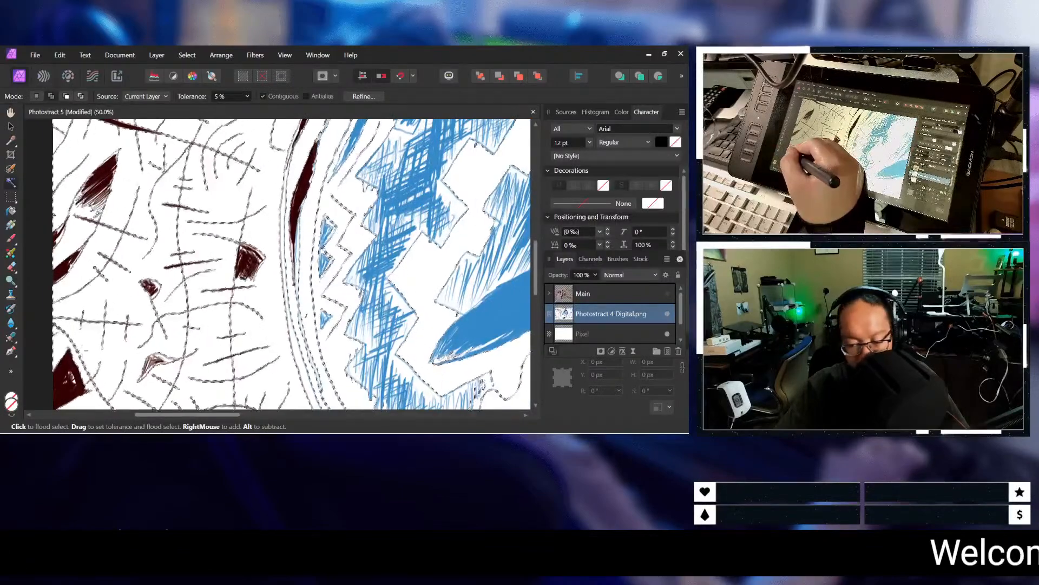
pyautogui.scroll(5, 292, 265)
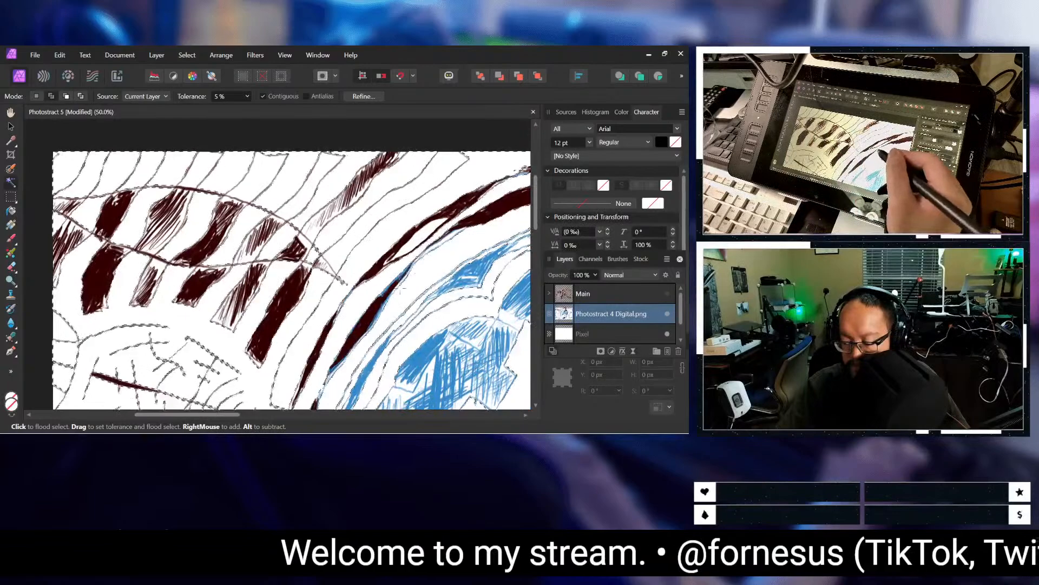
# Step: Examine the selection down the drawing's right side and around the central blue and dark red shapes for remaining white gaps
pyautogui.moveTo(224, 417); pyautogui.dragTo(434, 384)
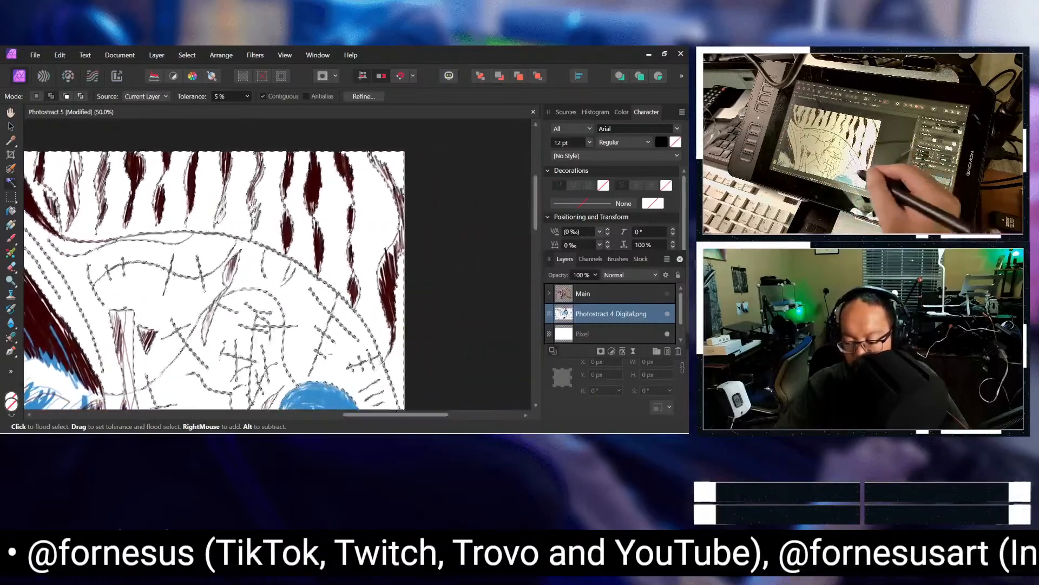
pyautogui.scroll(-3, 238, 335)
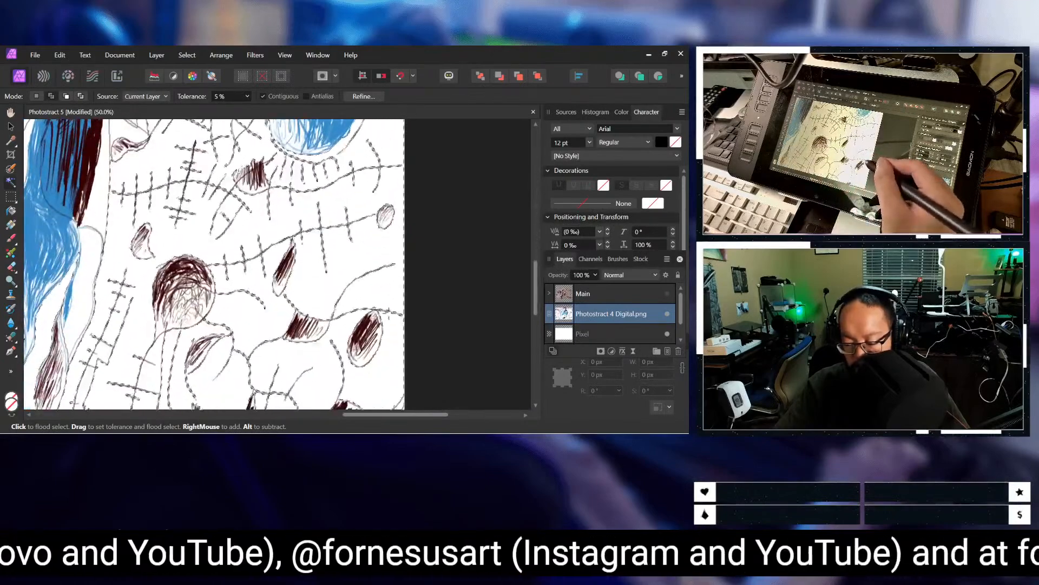
pyautogui.scroll(-3, 383, 337)
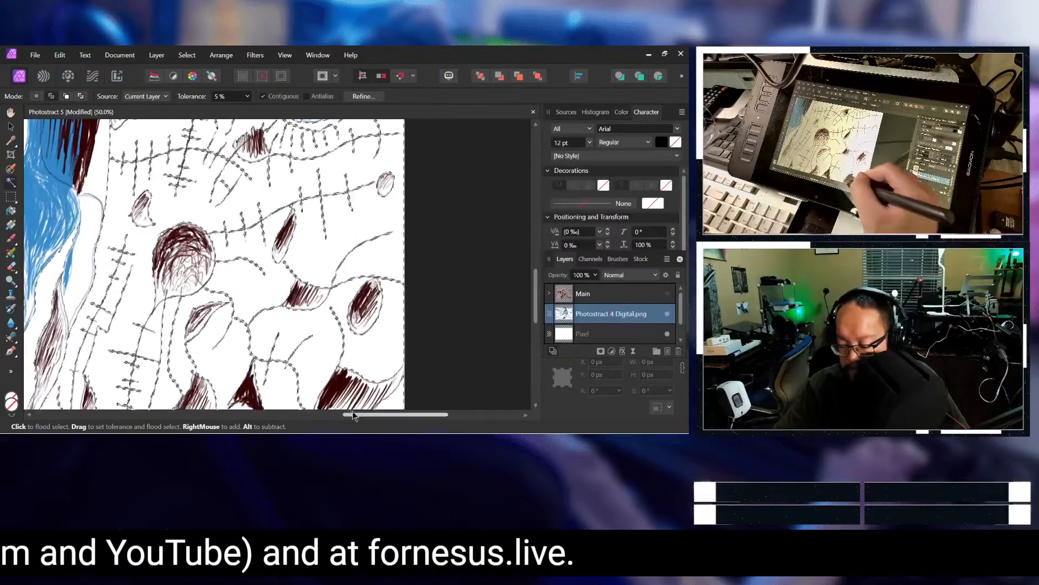
pyautogui.hscroll(-5, 277, 265)
pyautogui.scroll(-3, 277, 264)
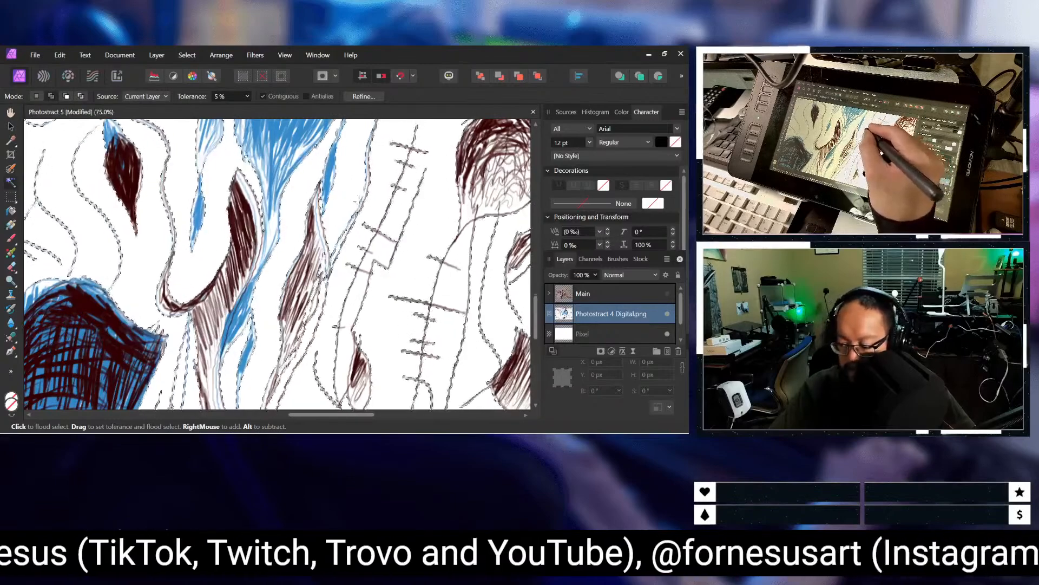
pyautogui.scroll(5, 353, 238)
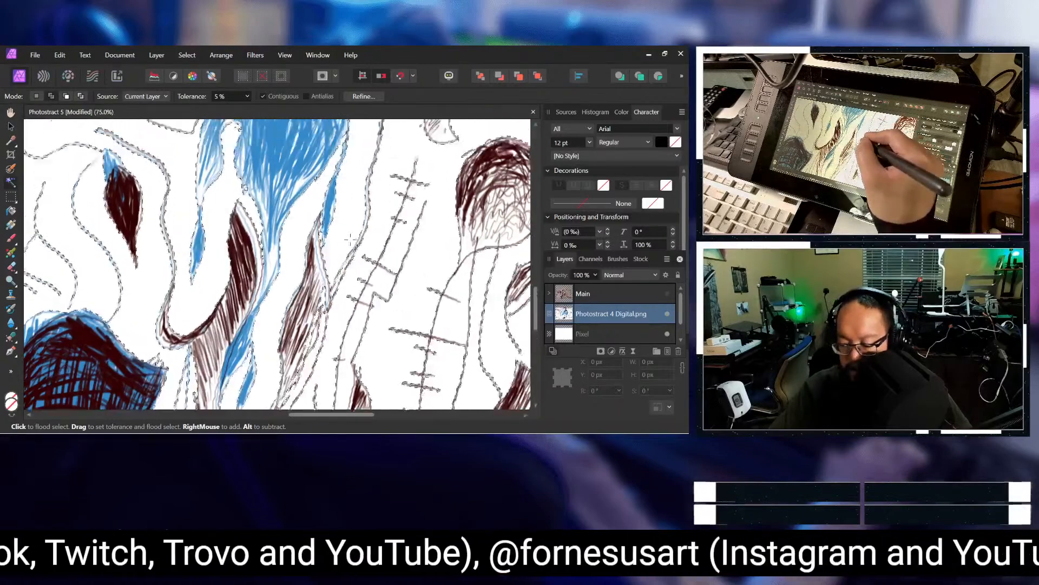
pyautogui.scroll(5, 350, 254)
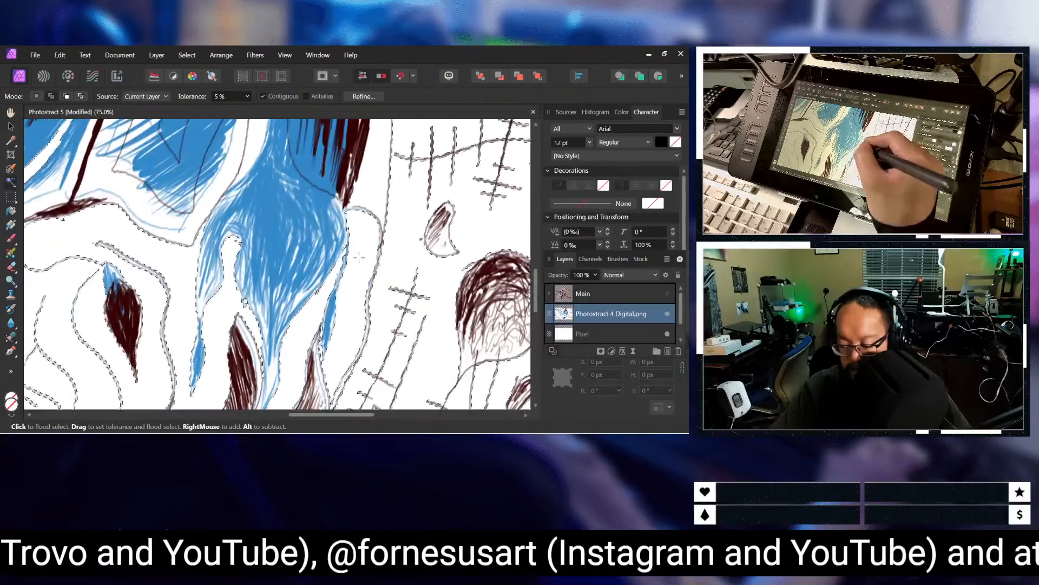
pyautogui.scroll(5, 374, 269)
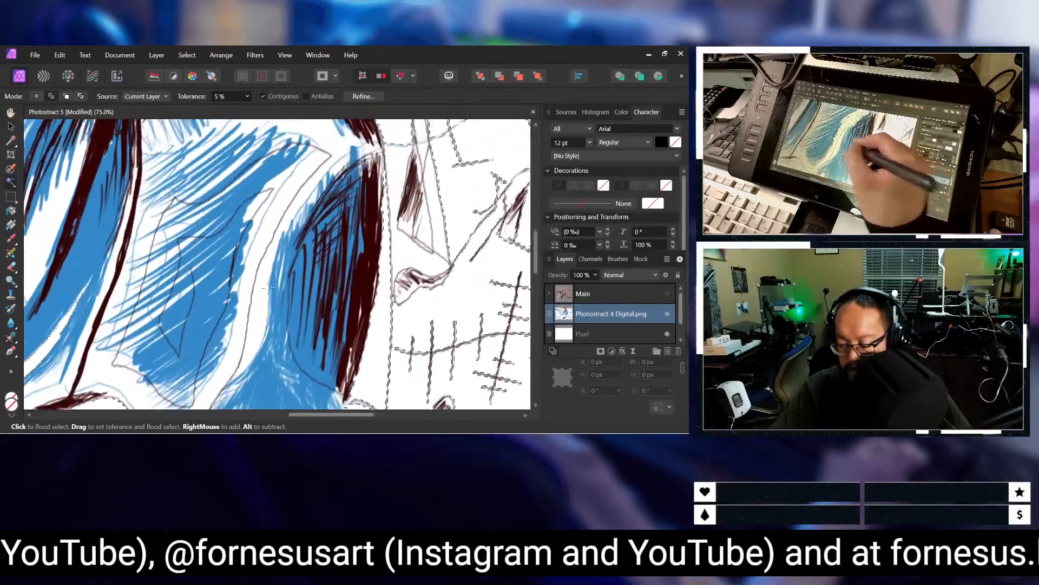
pyautogui.scroll(4, 274, 317)
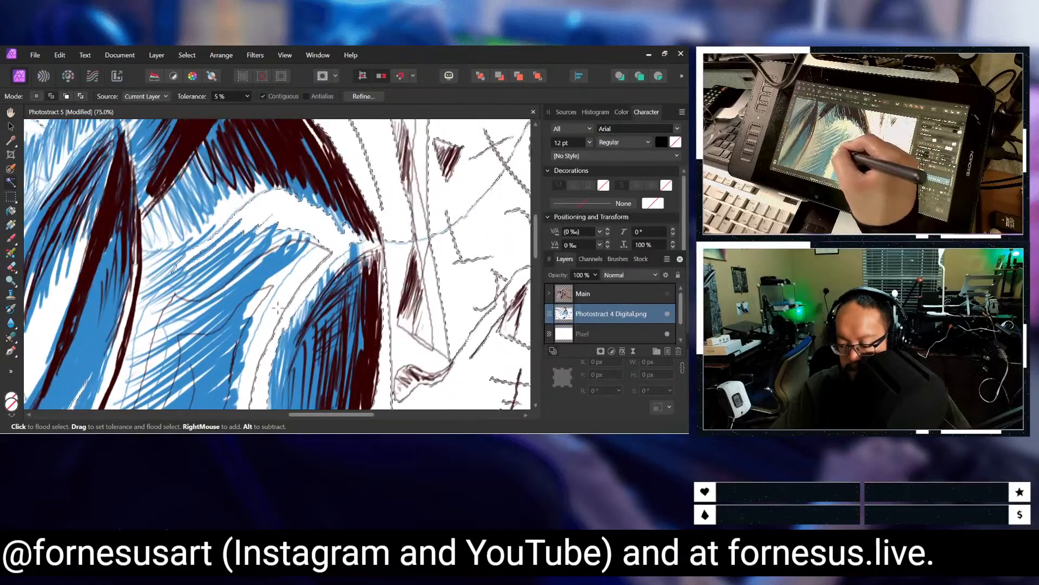
pyautogui.scroll(-5, 283, 255)
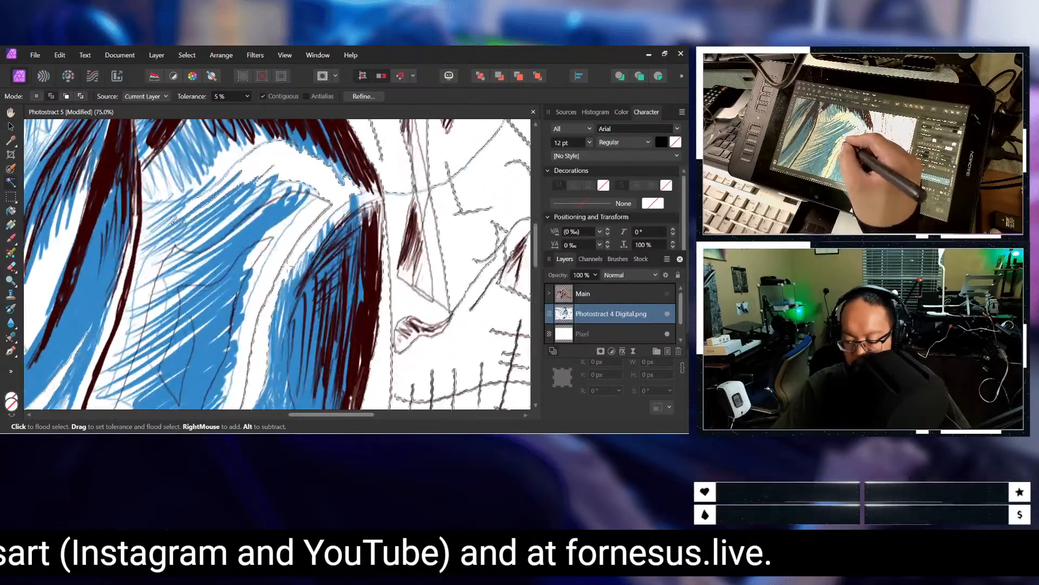
pyautogui.scroll(-3, 199, 295)
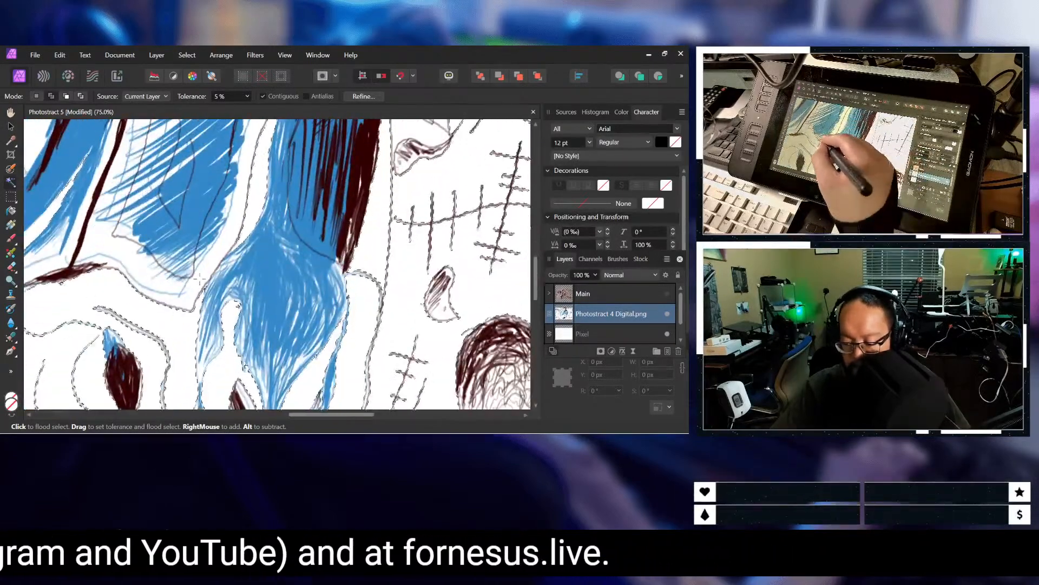
# Step: Examine the selection edges closely around the long blue leaf shape, the upper blue strokes and the jagged blue band
pyautogui.moveTo(333, 414); pyautogui.dragTo(281, 418)
pyautogui.scroll(-4, 352, 287)
pyautogui.scroll(4, 358, 280)
pyautogui.scroll(-4, 357, 280)
pyautogui.scroll(6, 333, 276)
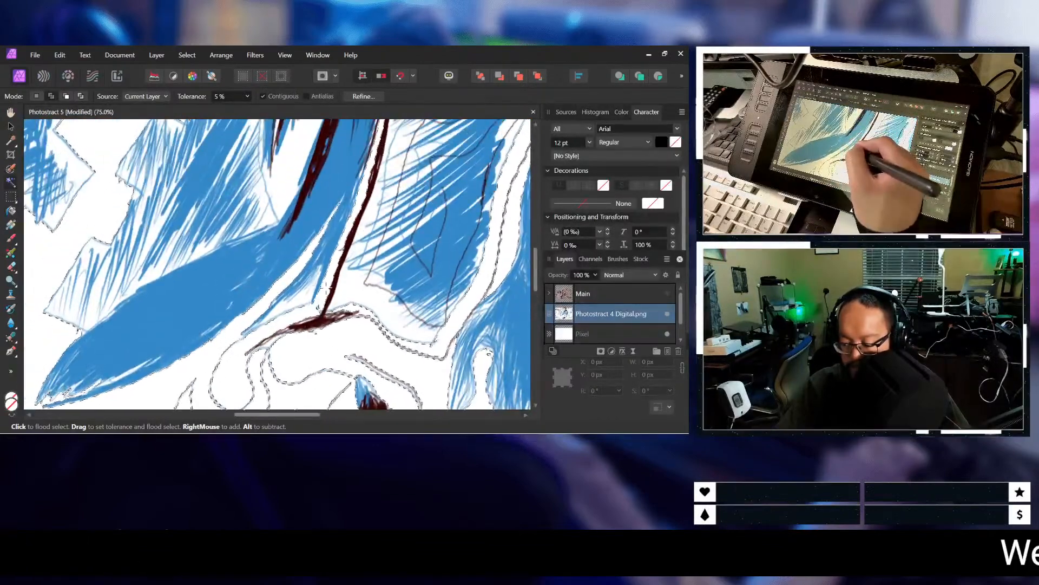
pyautogui.scroll(4, 322, 289)
pyautogui.scroll(2, 288, 299)
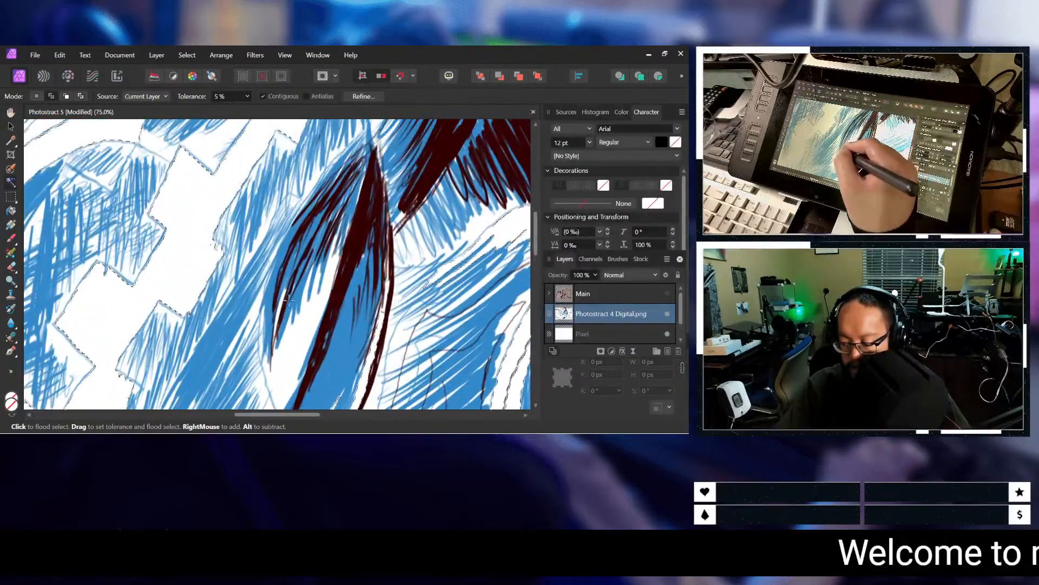
pyautogui.scroll(3, 199, 307)
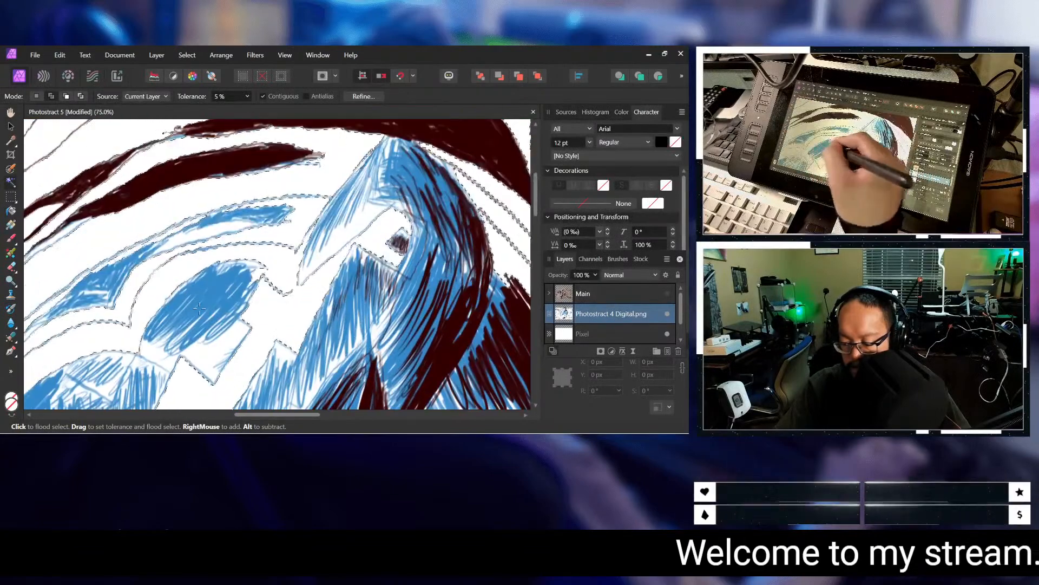
pyautogui.scroll(-6, 287, 417)
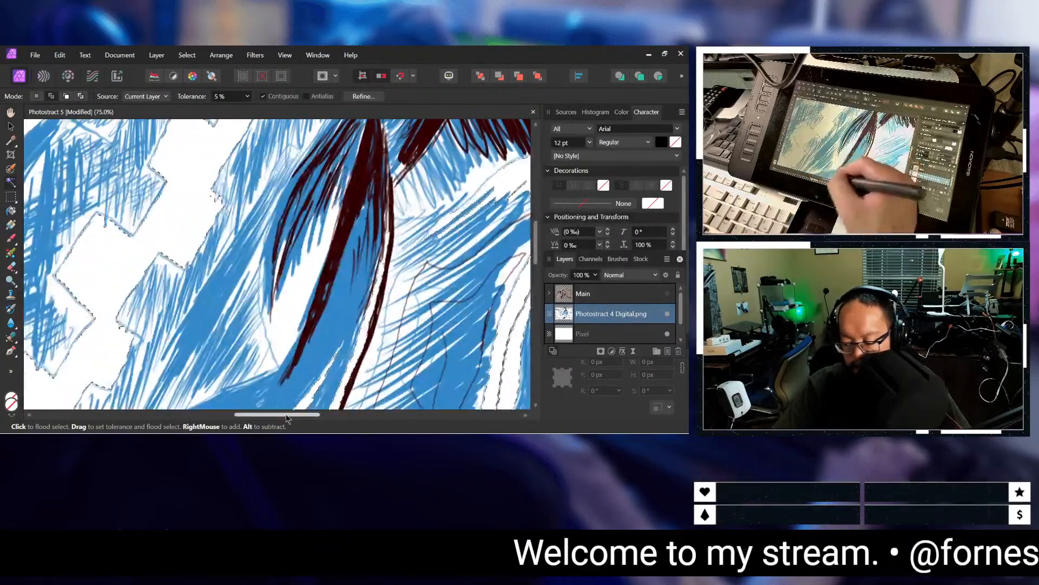
pyautogui.moveTo(292, 417); pyautogui.dragTo(223, 428)
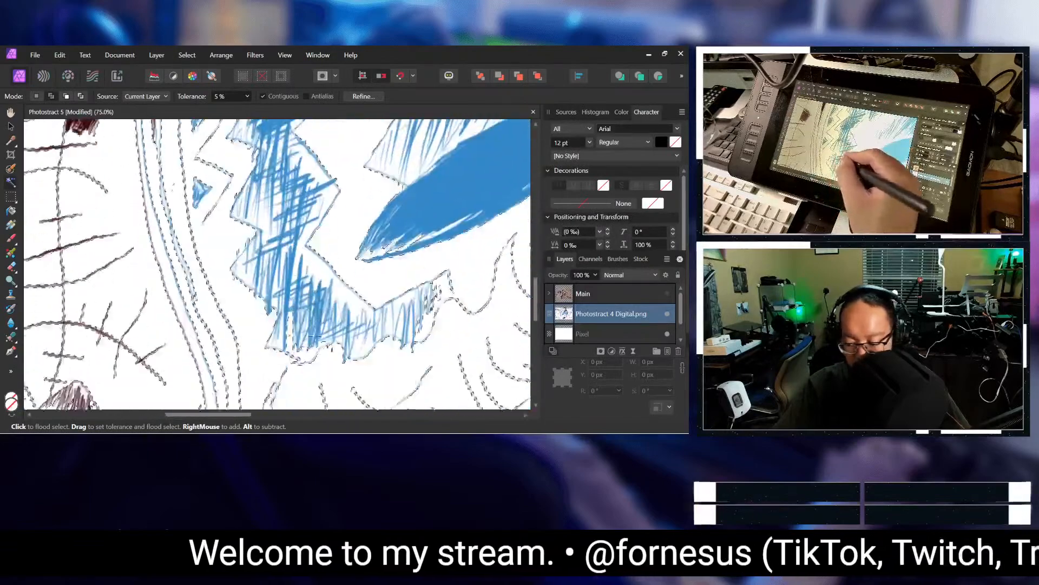
# Step: Inspect the selection edges from the jagged blue band up to the dark red stripes in the drawing's upper-left corner
pyautogui.scroll(-5, 335, 323)
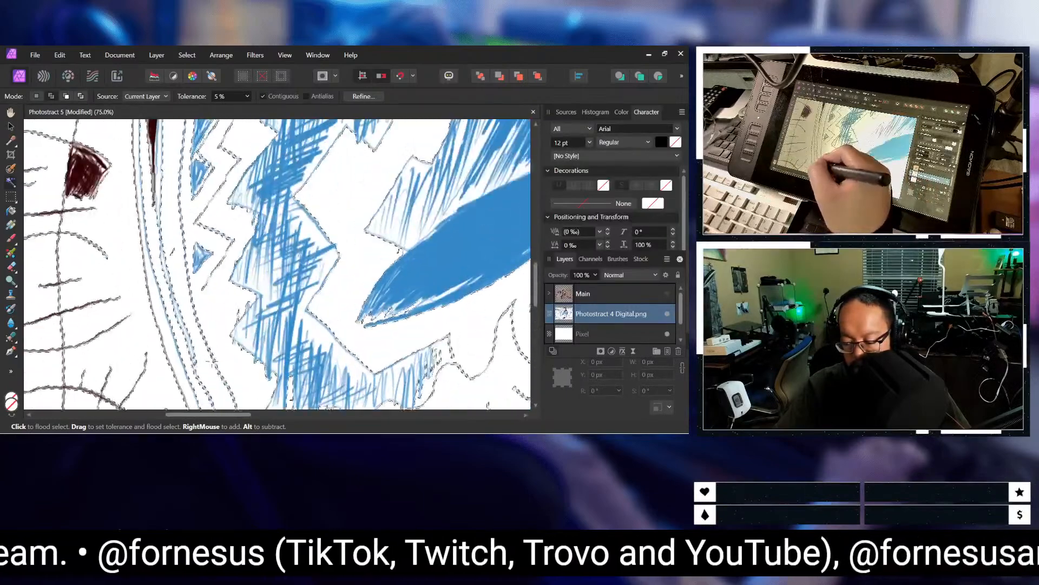
pyautogui.scroll(6, 186, 327)
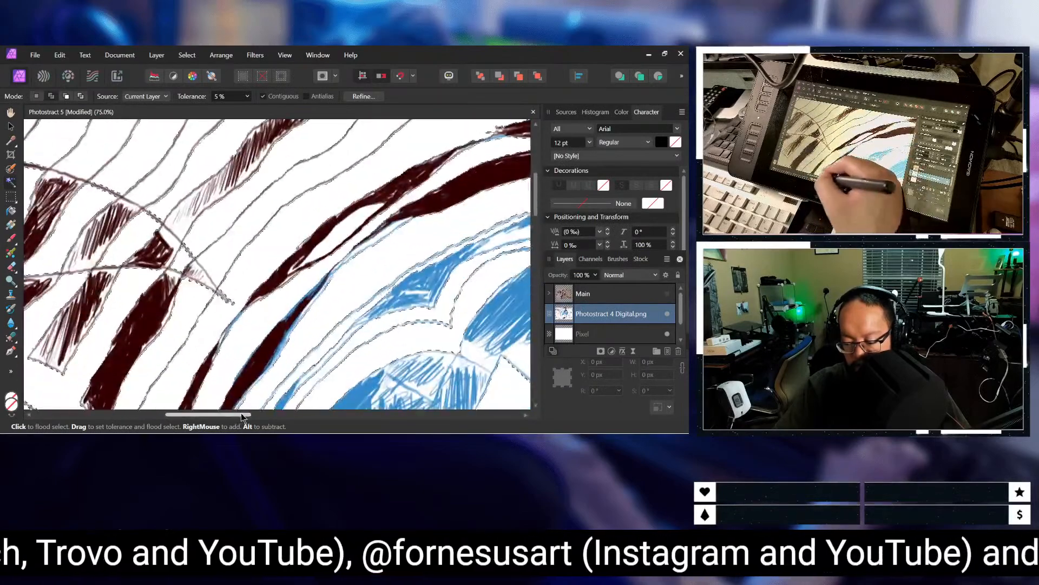
pyautogui.moveTo(190, 416); pyautogui.dragTo(180, 416)
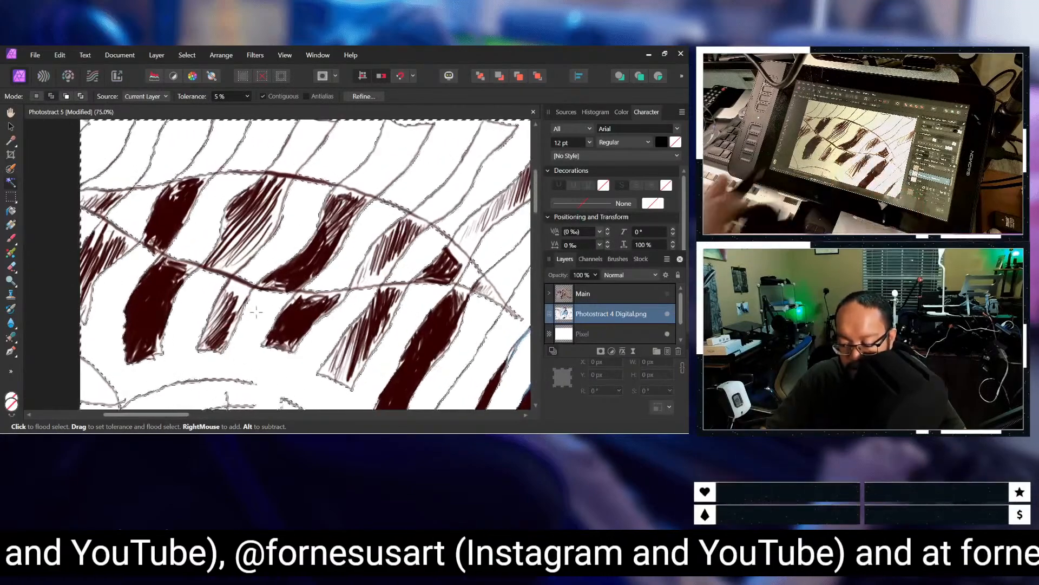
# Step: Review the selection at 25% zoom, from the upper-left stripes across to the drawing's right half and down to its lower edge
pyautogui.hotkey('ctrl', '-')
pyautogui.hotkey('ctrl', '-')
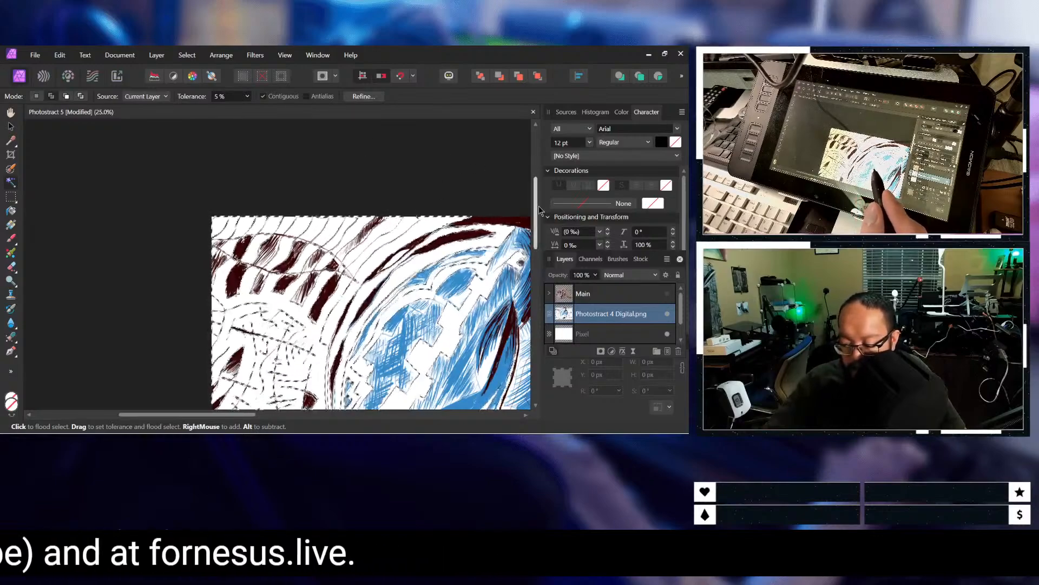
pyautogui.moveTo(537, 206); pyautogui.dragTo(540, 249)
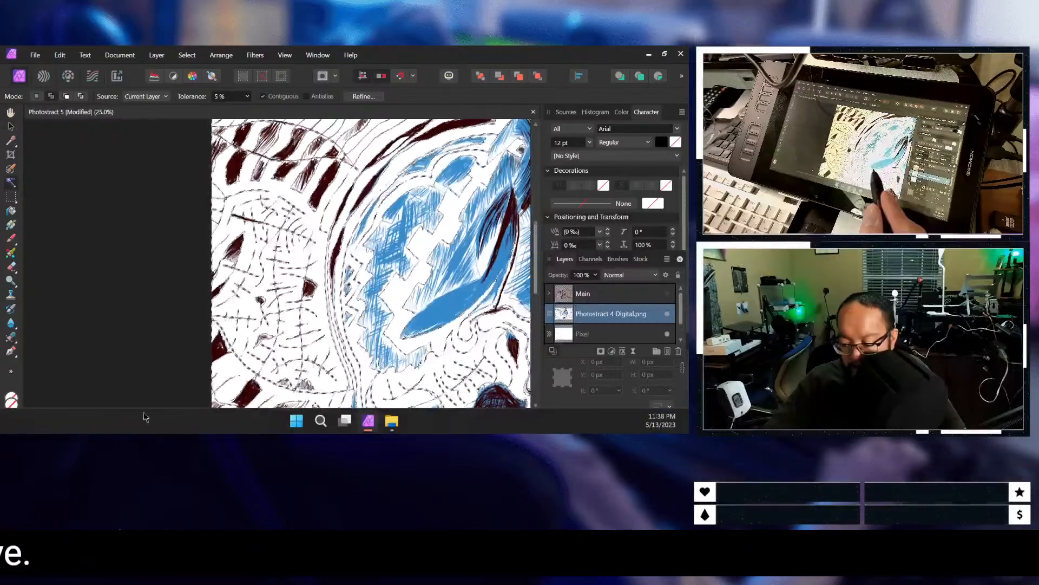
pyautogui.moveTo(195, 414); pyautogui.dragTo(340, 412)
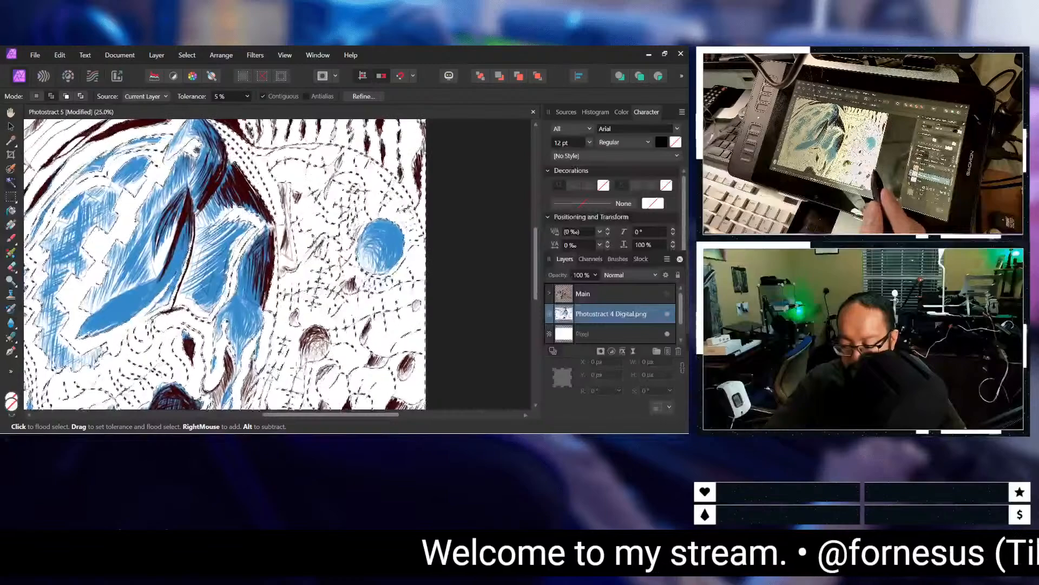
pyautogui.scroll(-2, 278, 264)
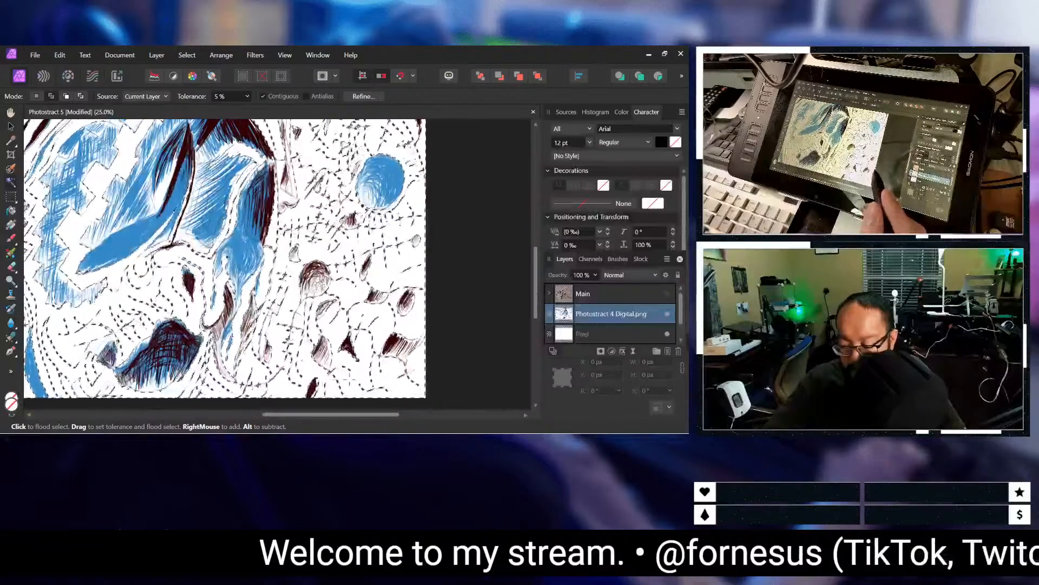
pyautogui.scroll(3, 225, 264)
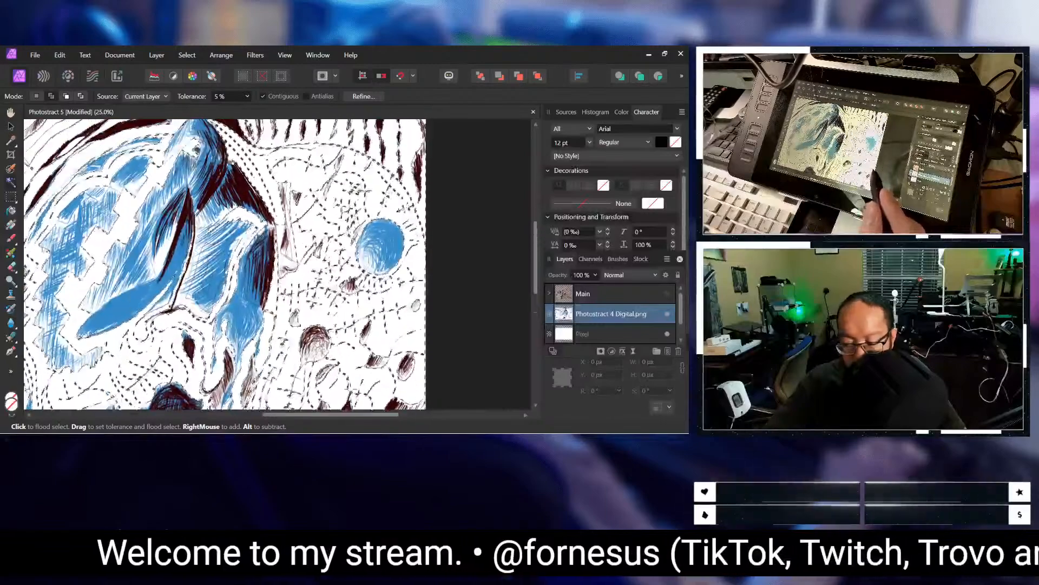
pyautogui.scroll(1, 225, 264)
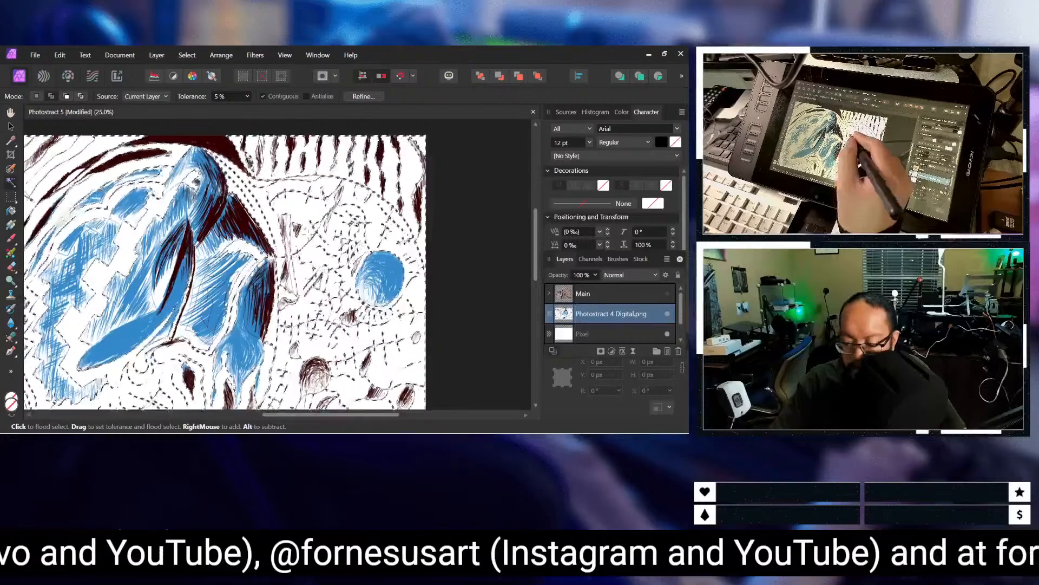
pyautogui.scroll(4, 276, 265)
pyautogui.scroll(-4, 276, 265)
pyautogui.scroll(-4, 359, 222)
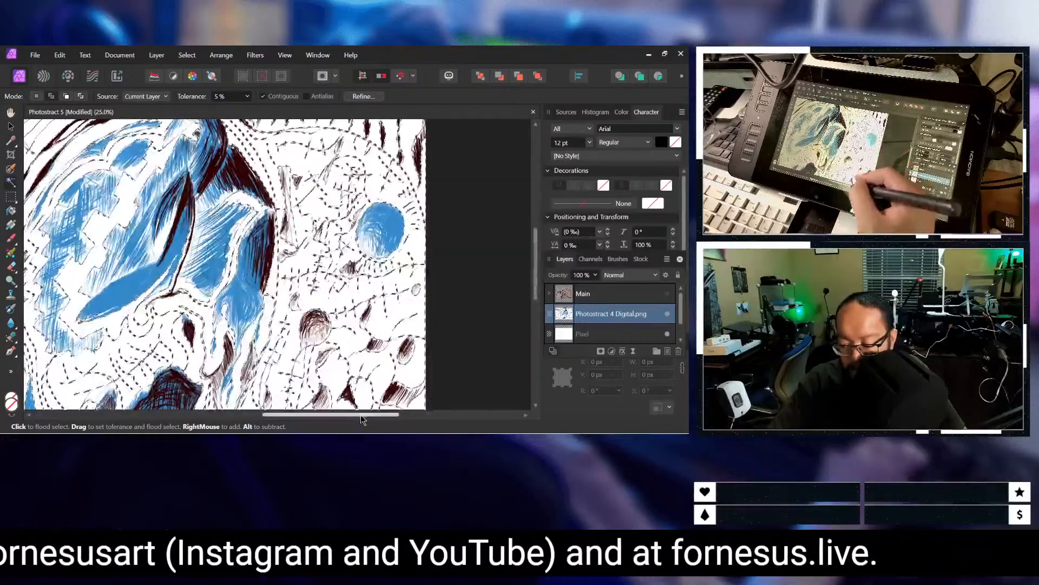
pyautogui.scroll(-2, 360, 354)
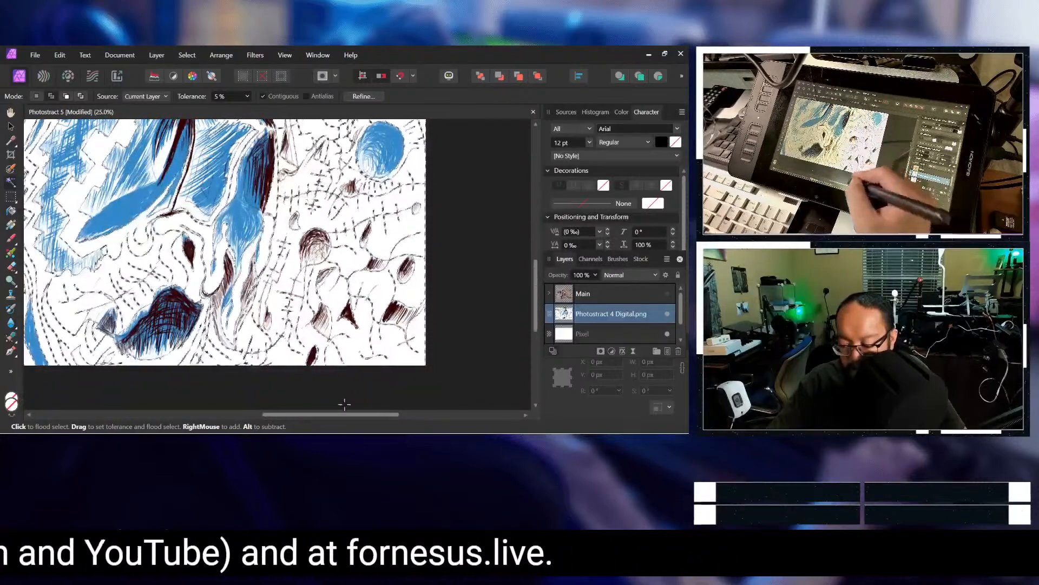
pyautogui.scroll(2, 344, 414)
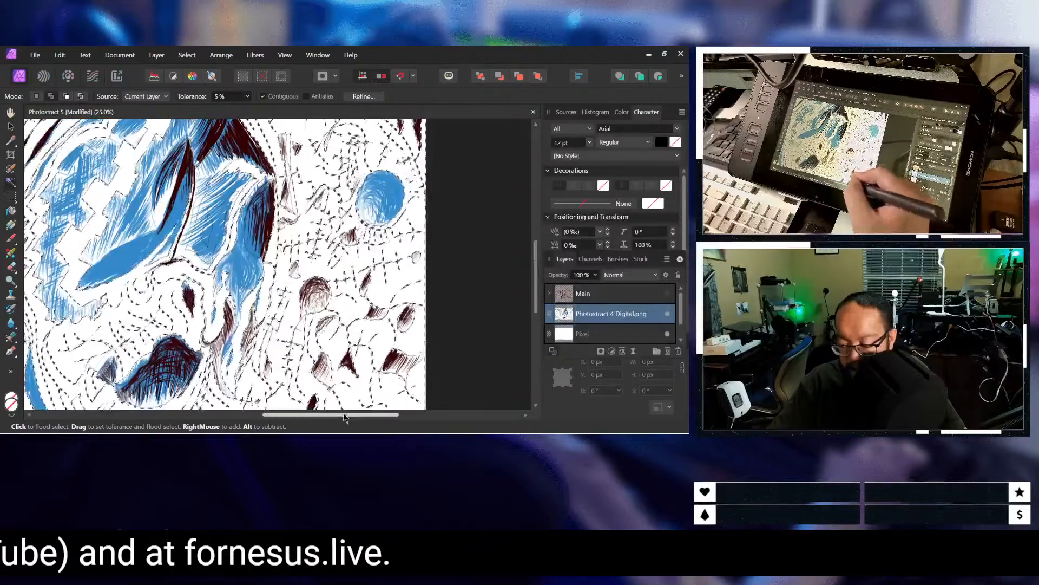
# Step: Check the selection around the central blue figure and its dark red arcs, from the drawing's upper edge to its lower edge
pyautogui.moveTo(343, 415); pyautogui.dragTo(272, 413)
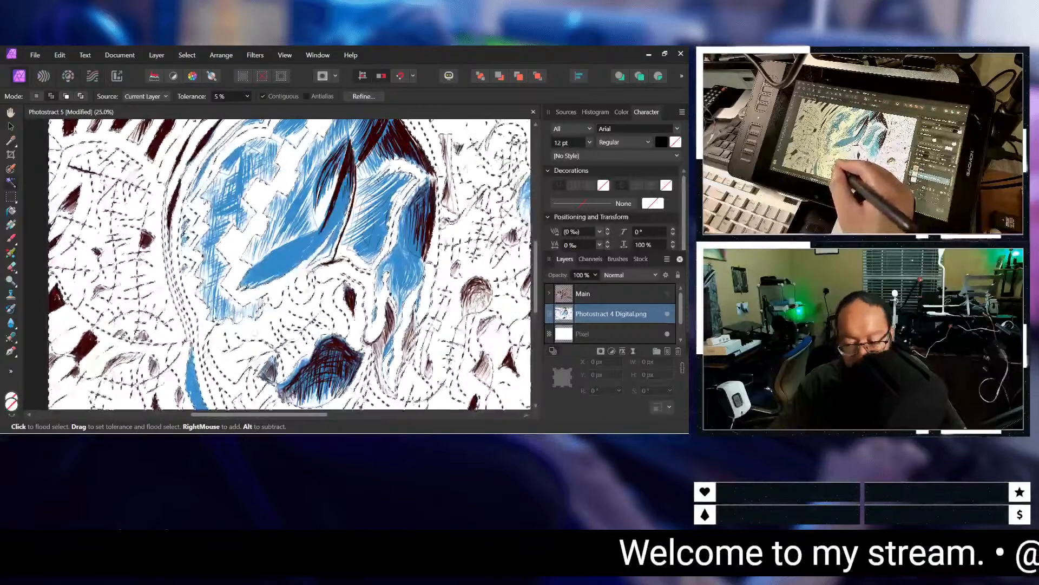
pyautogui.scroll(2, 289, 264)
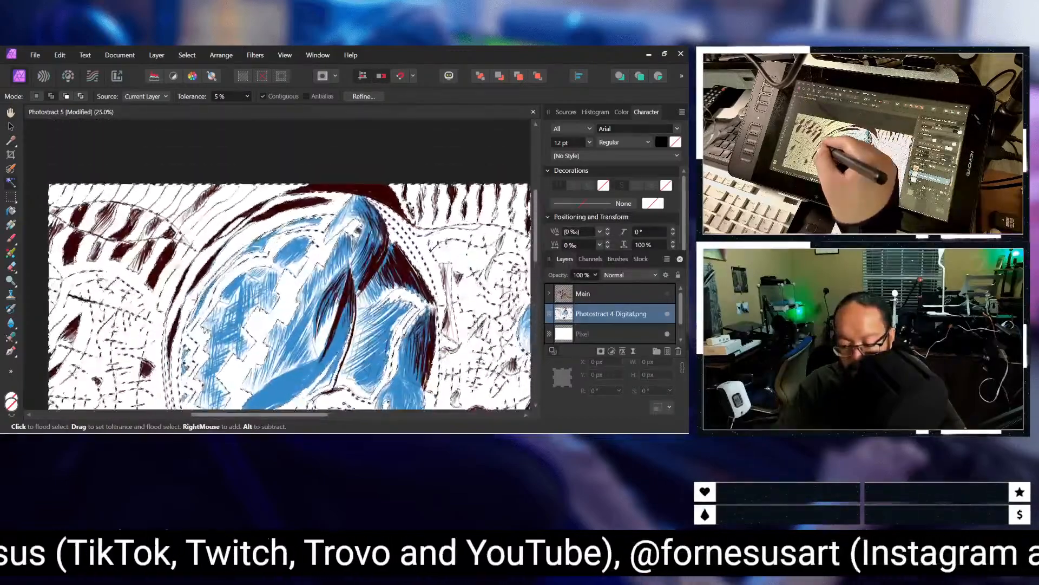
pyautogui.scroll(-4, 201, 301)
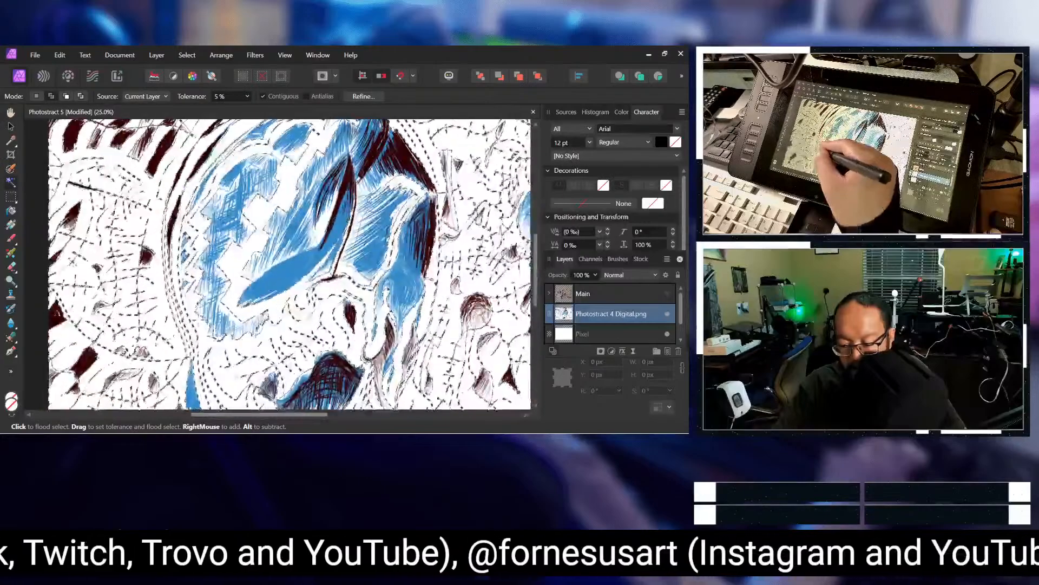
pyautogui.scroll(1, 306, 374)
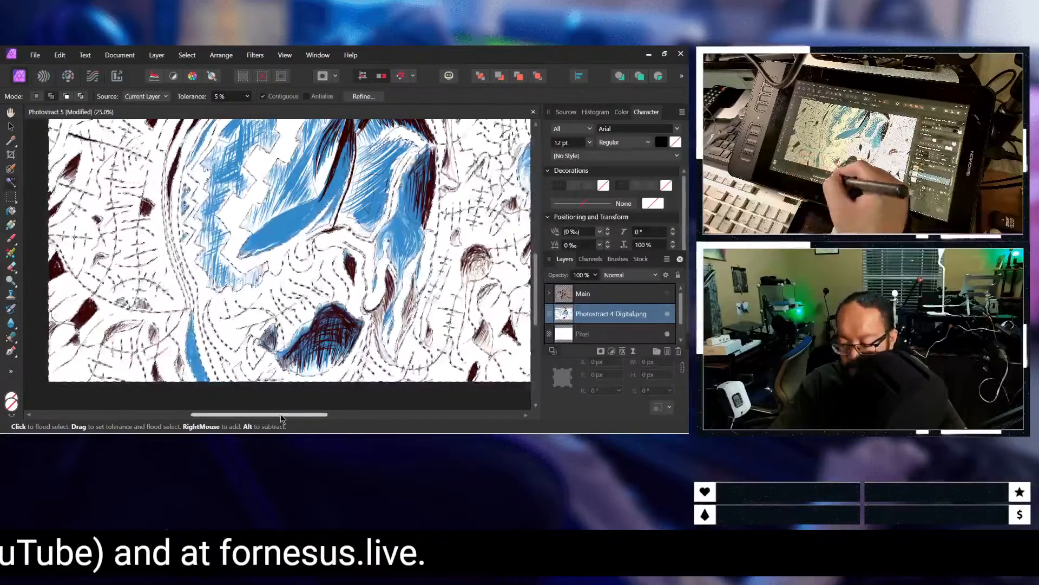
pyautogui.moveTo(281, 414); pyautogui.dragTo(323, 414)
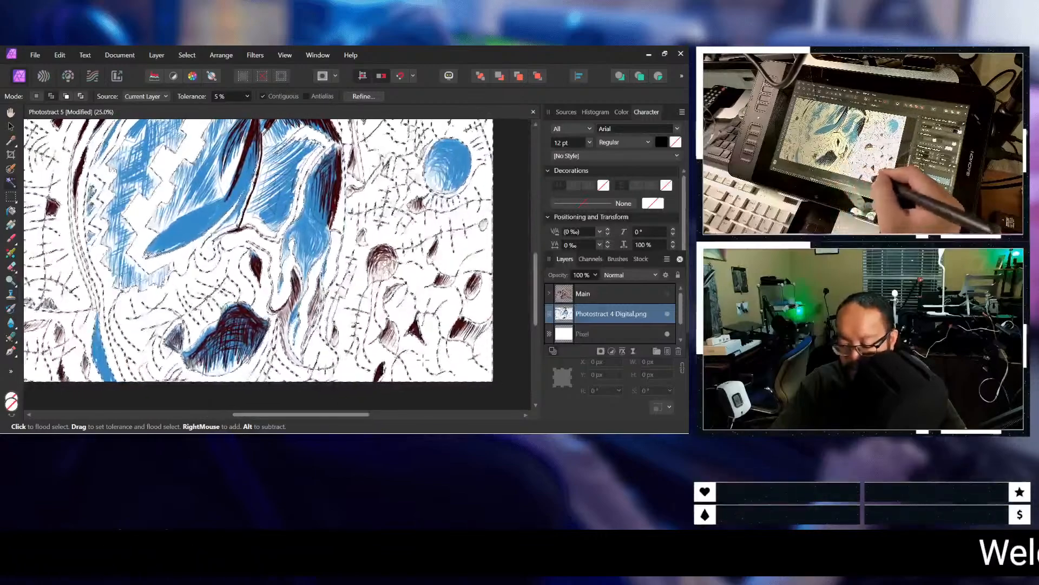
pyautogui.scroll(3, 424, 359)
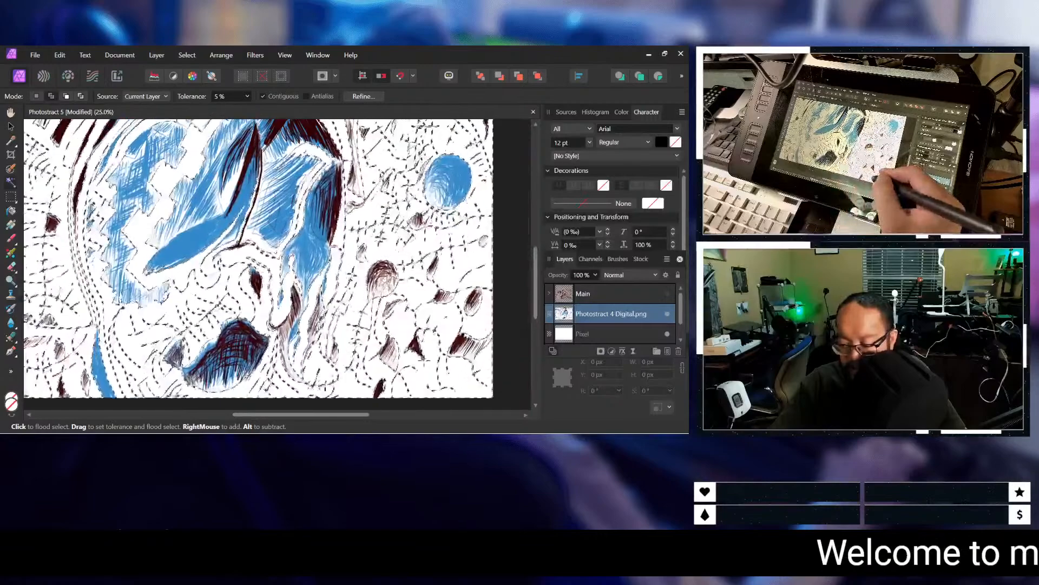
pyautogui.scroll(3, 257, 266)
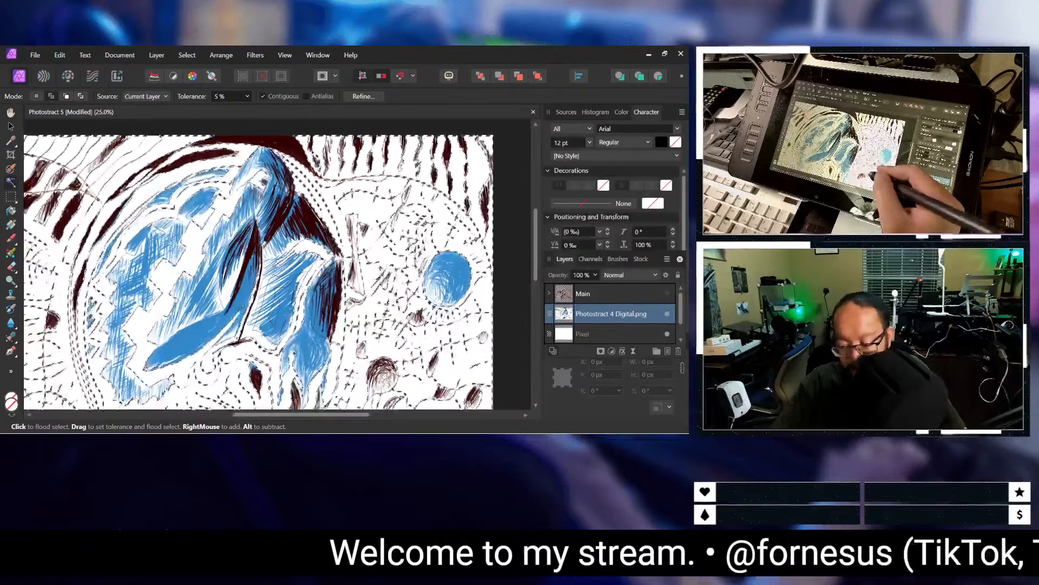
pyautogui.moveTo(365, 416); pyautogui.dragTo(322, 429)
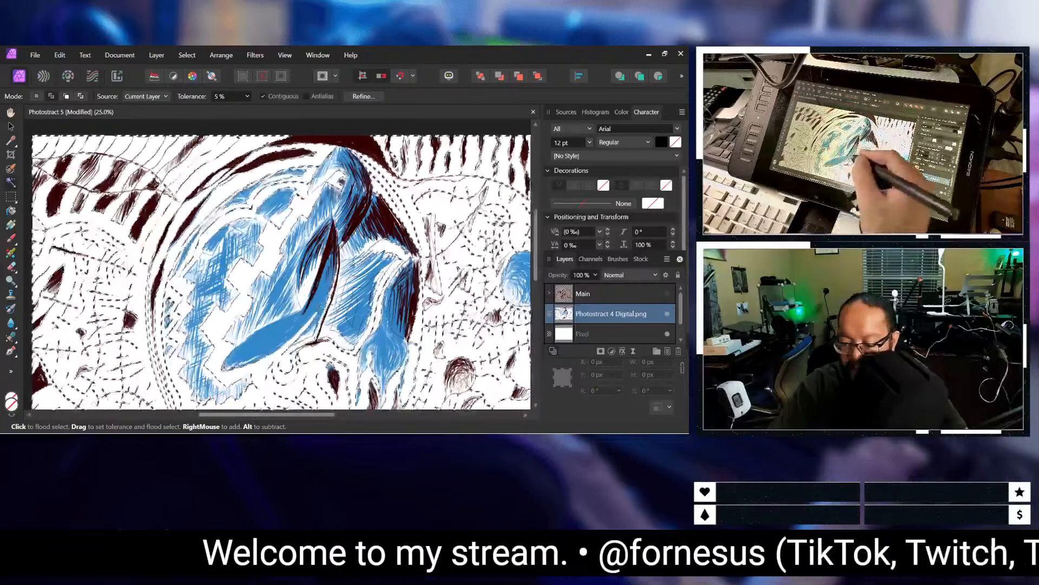
# Step: Recheck the drawing's right half for unselected white areas, around the solid blue circle, the upper stripes and the lower line work
pyautogui.scroll(-3, 320, 307)
pyautogui.scroll(-2, 321, 307)
pyautogui.moveTo(331, 416); pyautogui.dragTo(388, 416)
pyautogui.scroll(1, 270, 260)
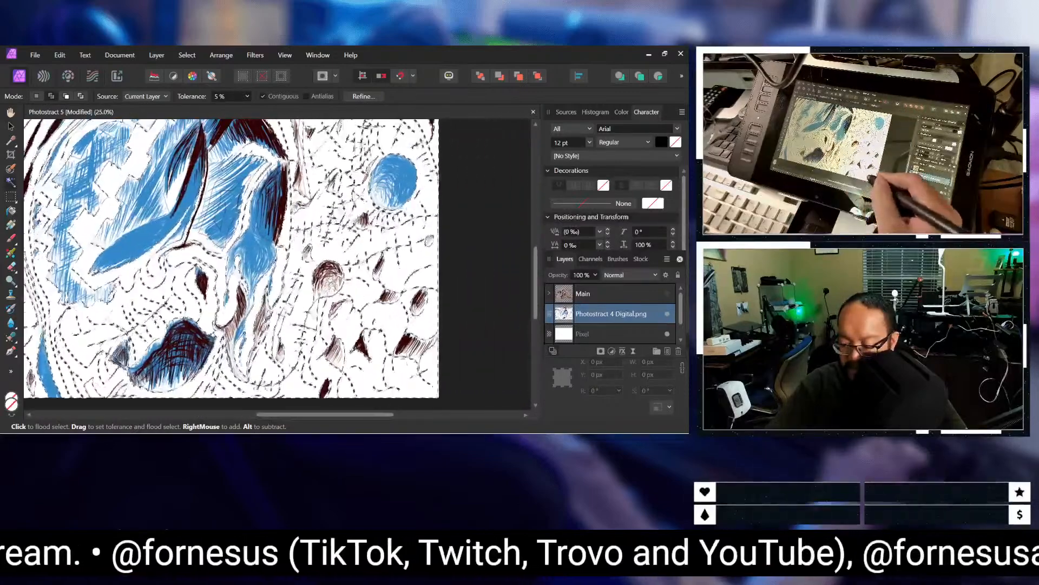
pyautogui.scroll(3, 231, 264)
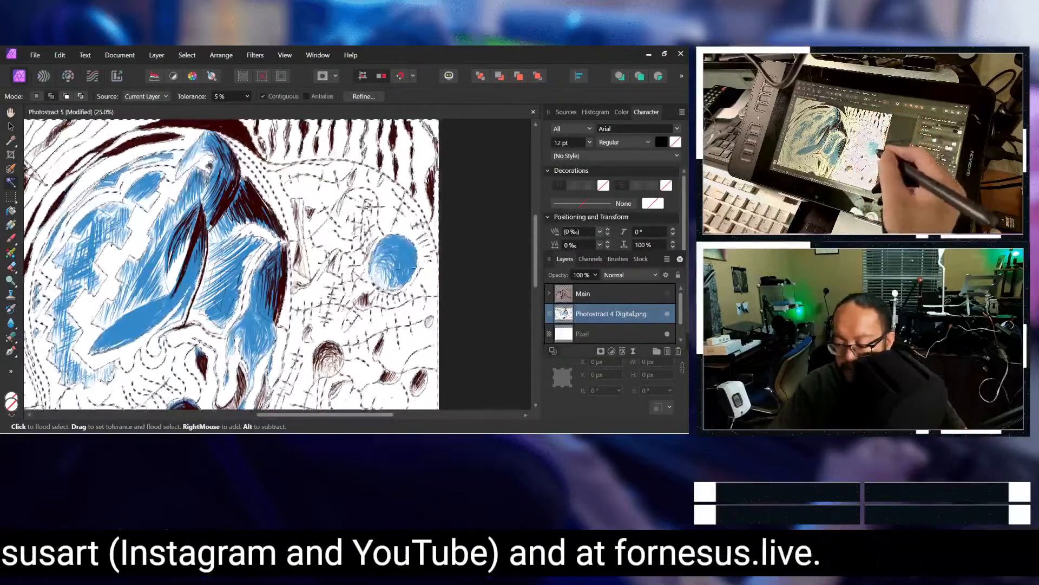
pyautogui.scroll(1, 414, 268)
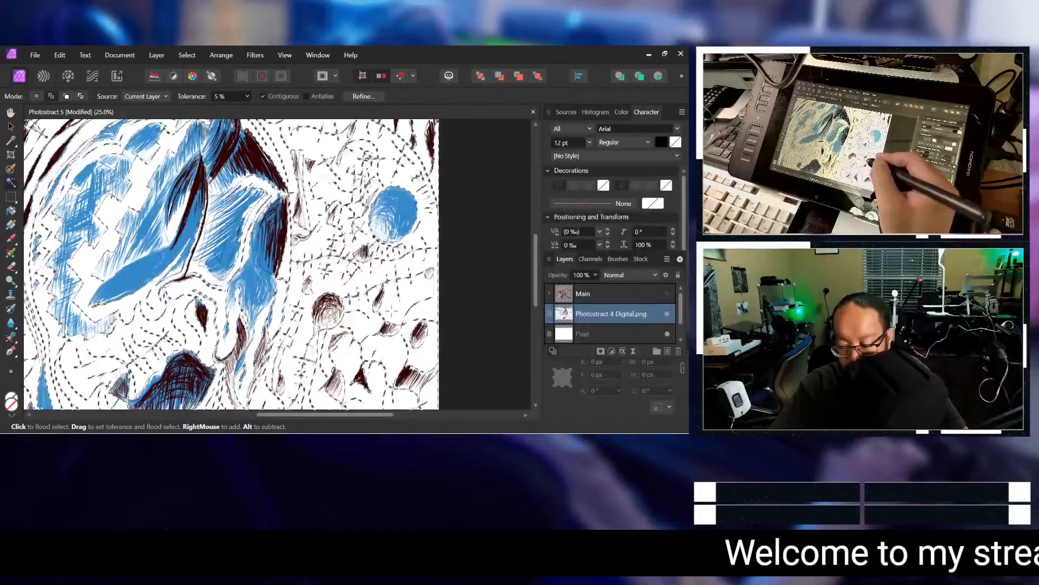
pyautogui.scroll(-2, 423, 327)
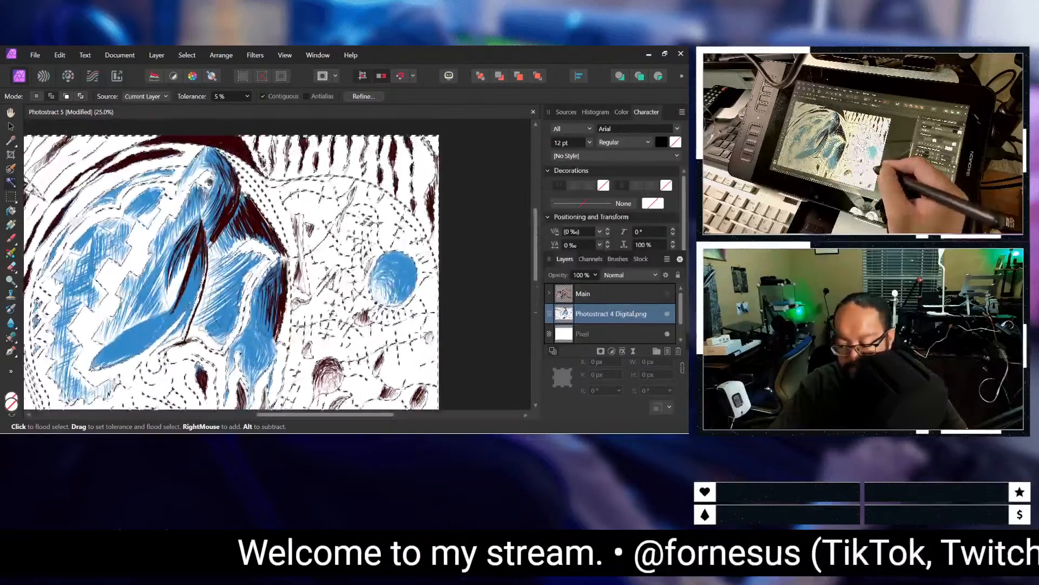
pyautogui.scroll(-3, 231, 265)
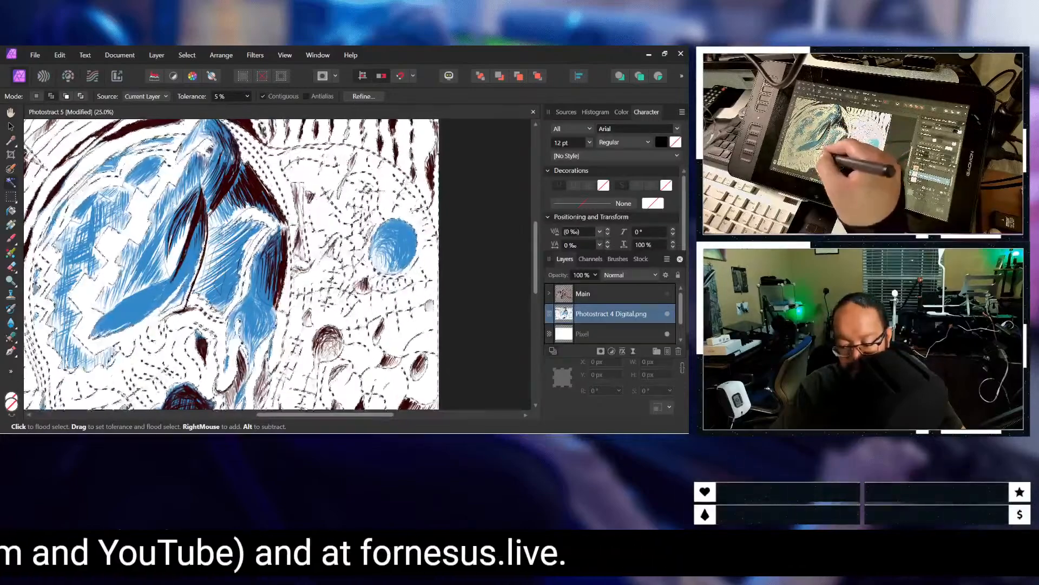
pyautogui.scroll(-2, 212, 339)
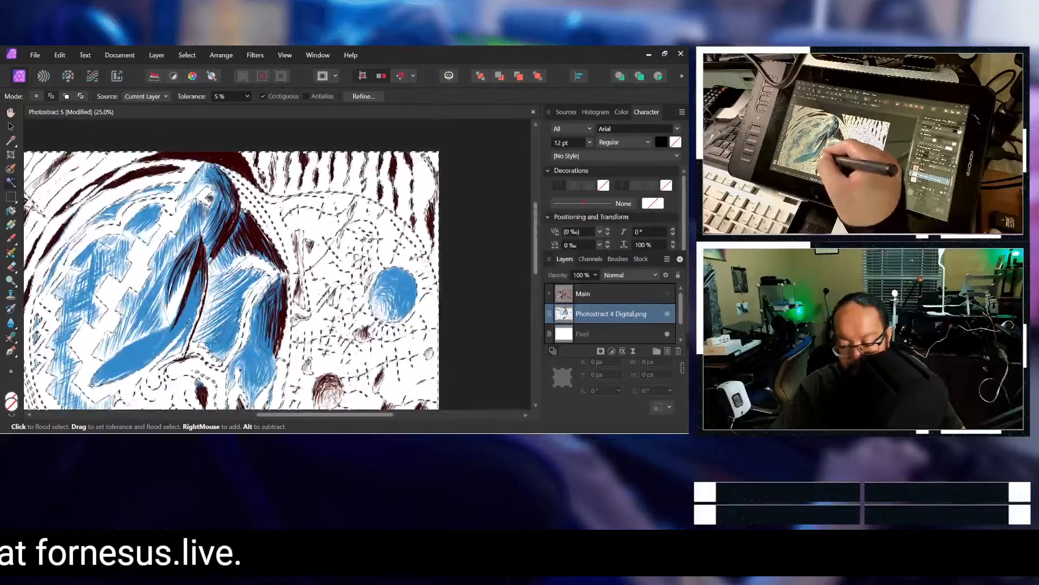
pyautogui.scroll(-1, 231, 280)
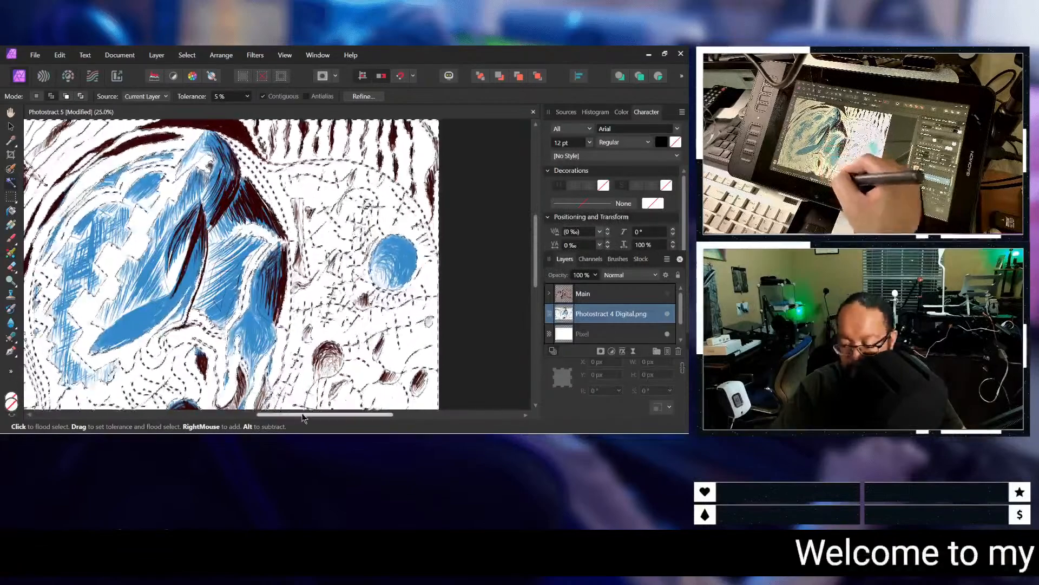
# Step: Scan the drawing's left half and center again for white gaps, from the striped upper corner to the dark shape near the lower edge
pyautogui.moveTo(302, 417); pyautogui.dragTo(231, 415)
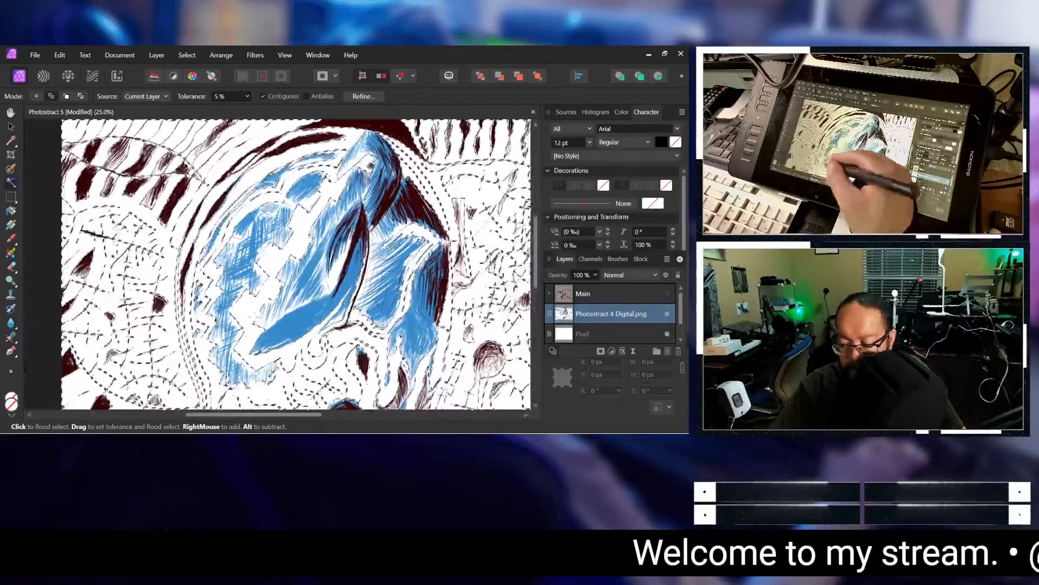
pyautogui.scroll(-3, 291, 415)
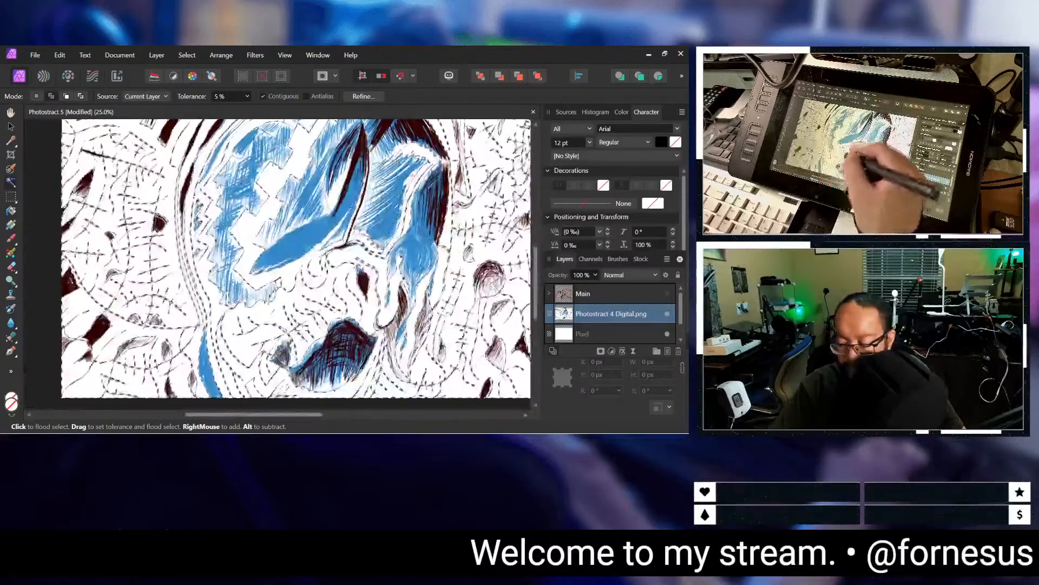
pyautogui.scroll(3, 290, 415)
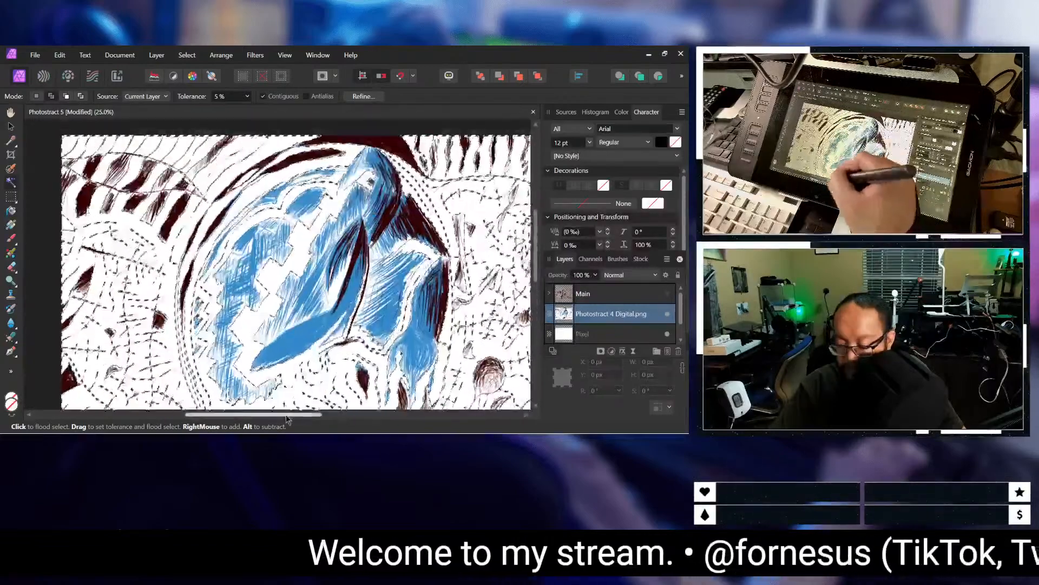
pyautogui.moveTo(287, 416); pyautogui.dragTo(369, 407)
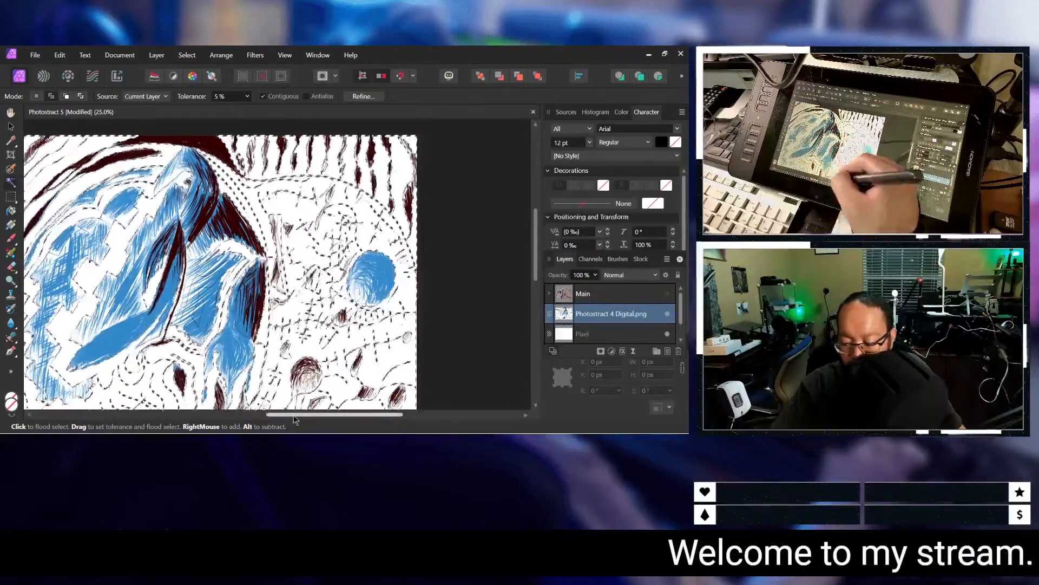
pyautogui.moveTo(294, 414); pyautogui.dragTo(216, 414)
pyautogui.scroll(-3, 297, 265)
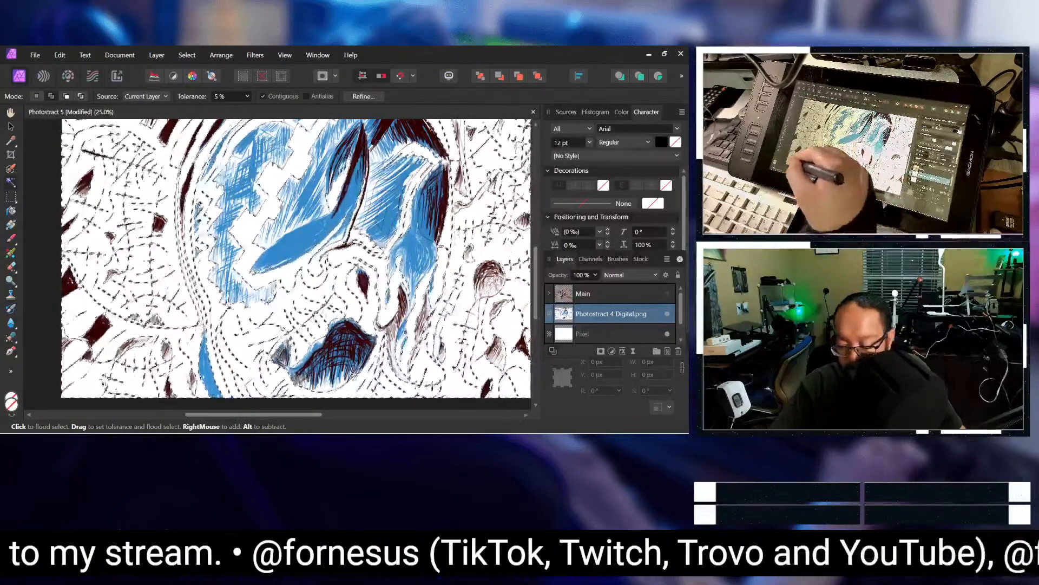
pyautogui.scroll(5, 295, 264)
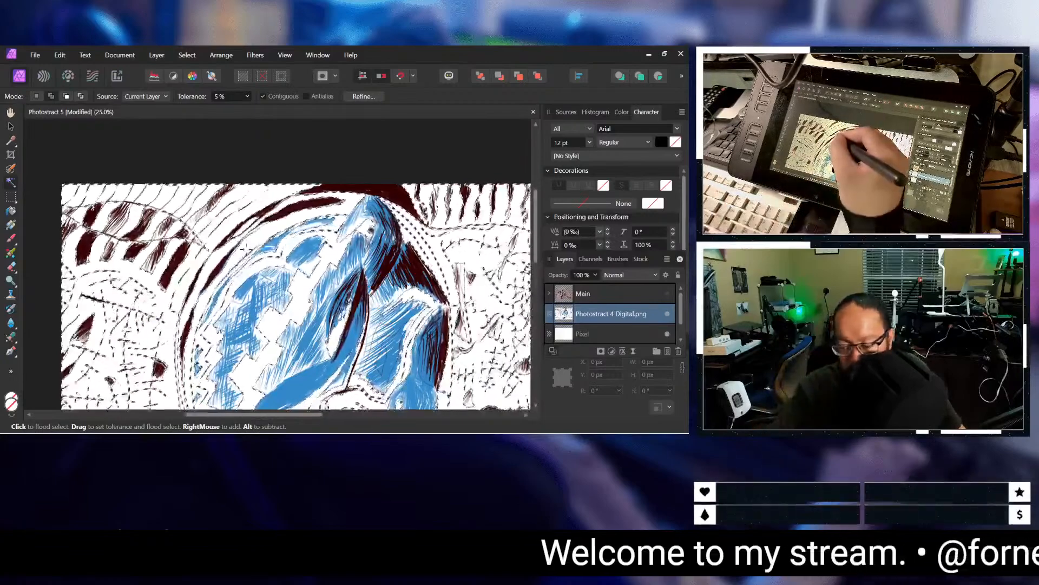
pyautogui.scroll(-6, 296, 265)
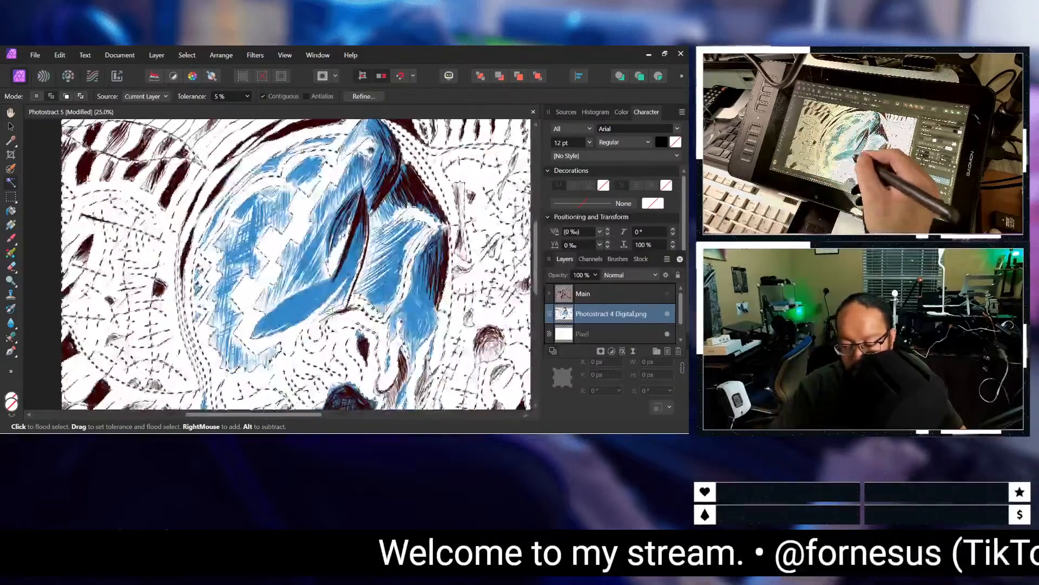
pyautogui.scroll(-3, 271, 383)
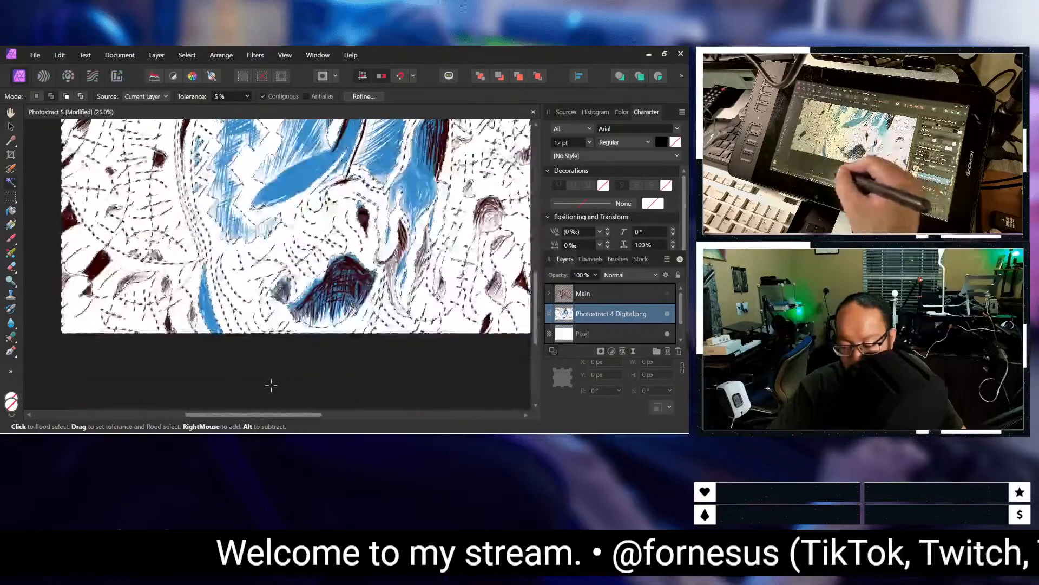
# Step: Inspect the selection along the drawing's lower edge, the blue circle on its right half, and the striped left half
pyautogui.moveTo(267, 417); pyautogui.dragTo(346, 417)
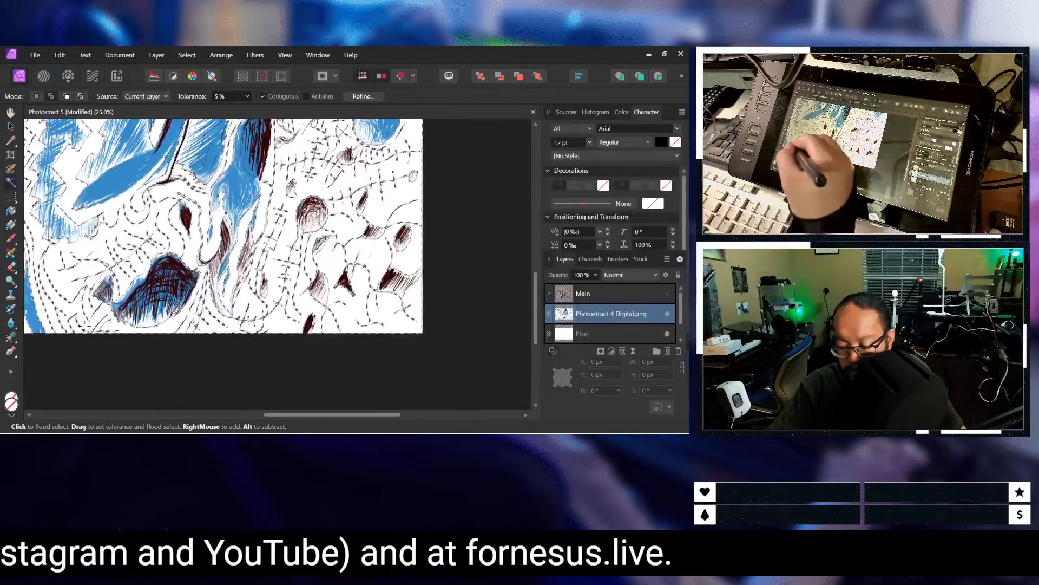
pyautogui.scroll(5, 223, 264)
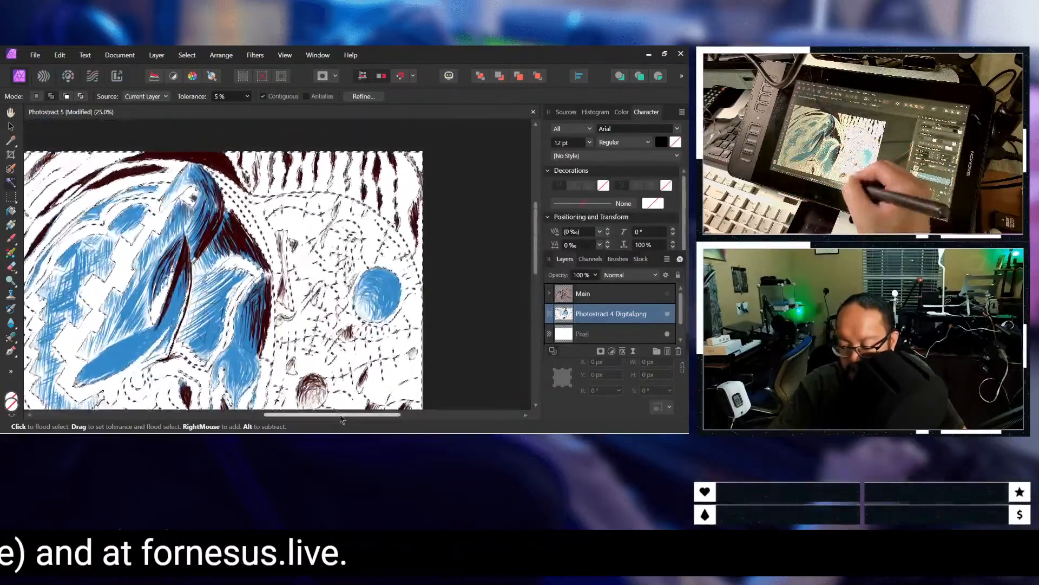
pyautogui.moveTo(343, 413); pyautogui.dragTo(335, 414)
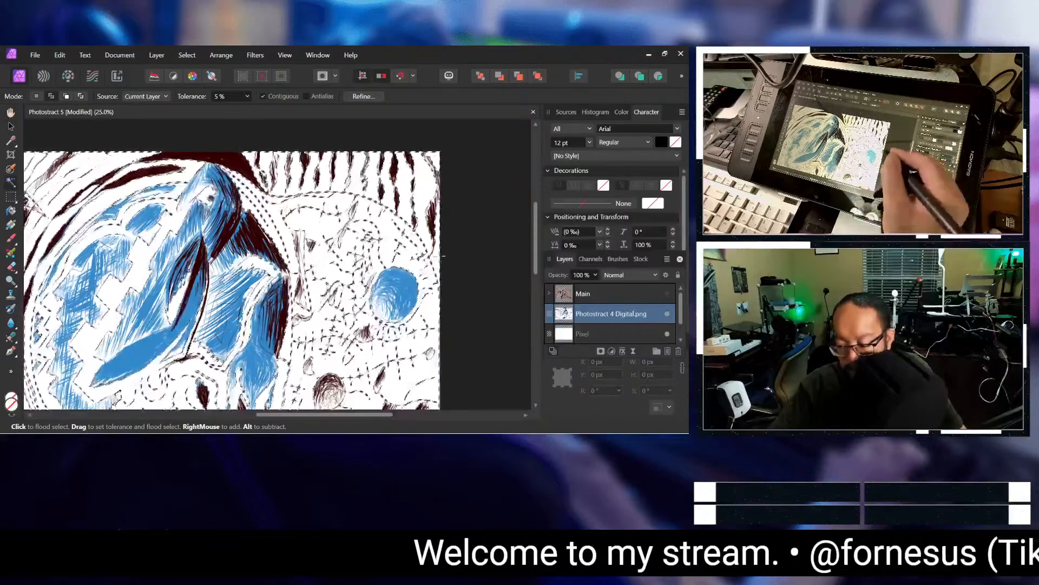
pyautogui.moveTo(340, 414); pyautogui.dragTo(260, 417)
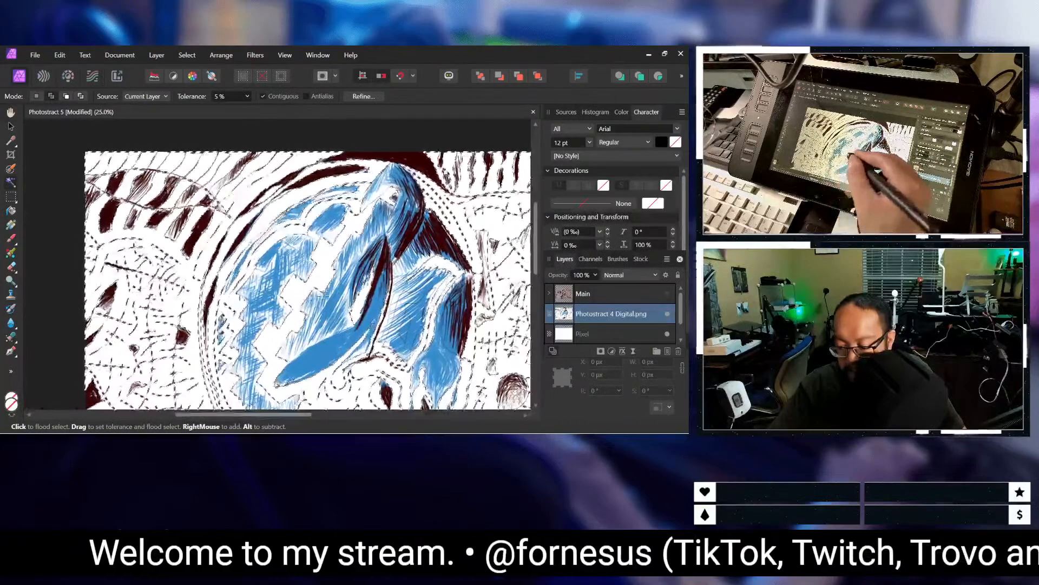
pyautogui.scroll(-3, 393, 197)
pyautogui.scroll(-1, 379, 303)
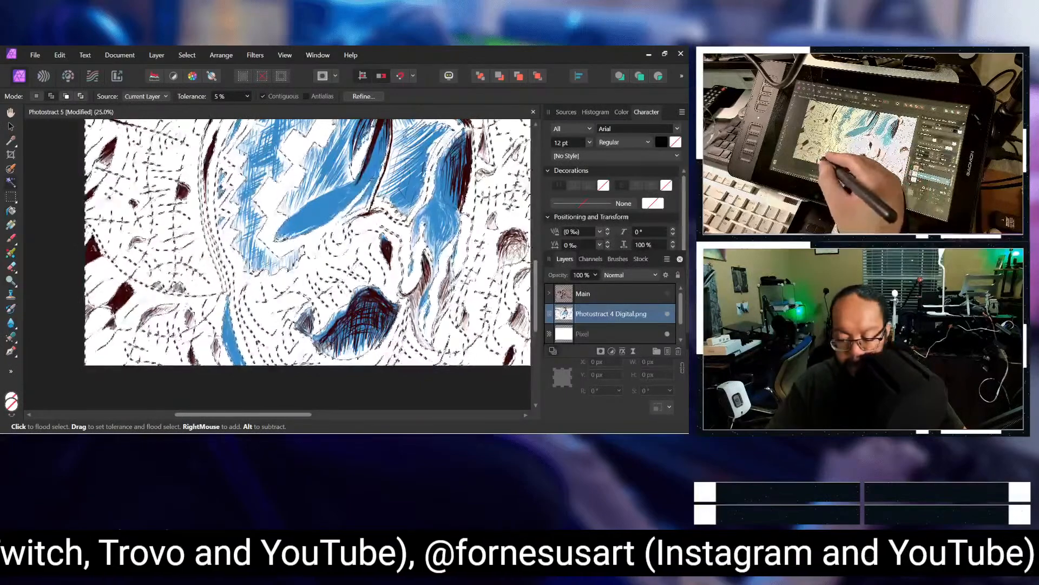
pyautogui.scroll(3, 203, 320)
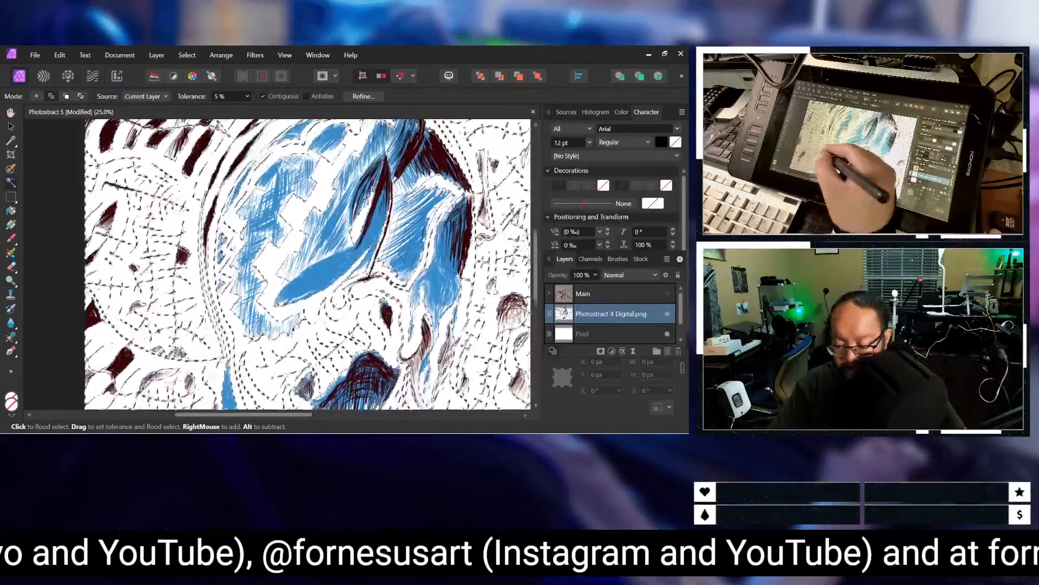
pyautogui.scroll(4, 204, 320)
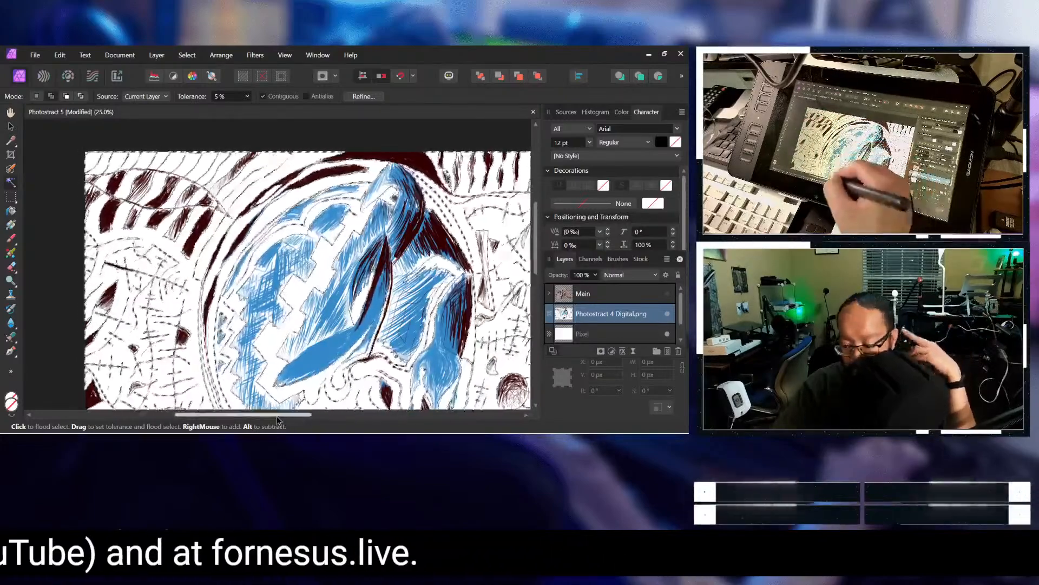
# Step: Examine the selection edges around the central blue figure, the blue circle and the dark shape near the lower edge
pyautogui.moveTo(278, 416); pyautogui.dragTo(320, 414)
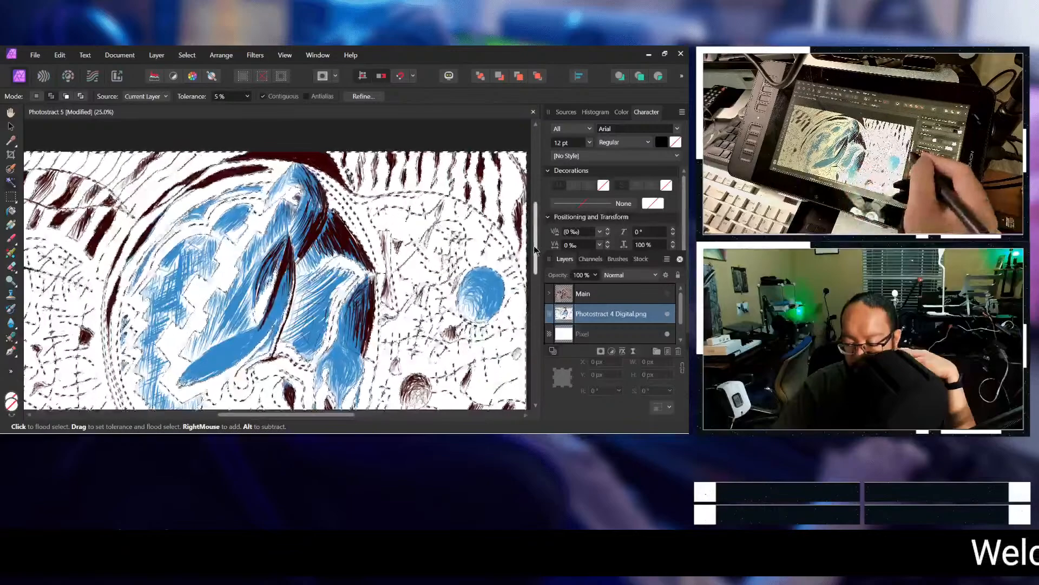
pyautogui.moveTo(533, 254); pyautogui.dragTo(532, 288)
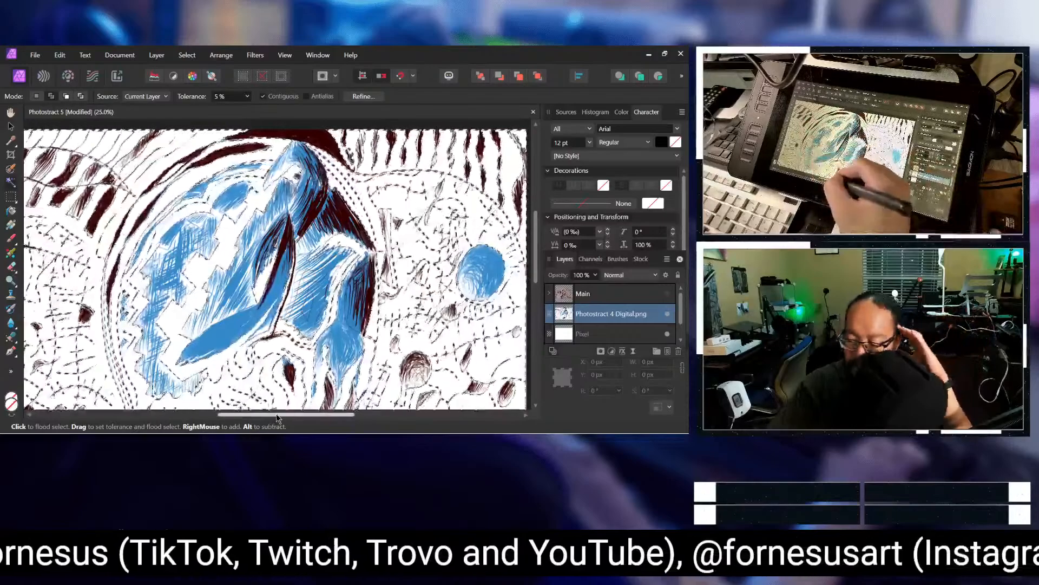
pyautogui.moveTo(273, 417); pyautogui.dragTo(255, 416)
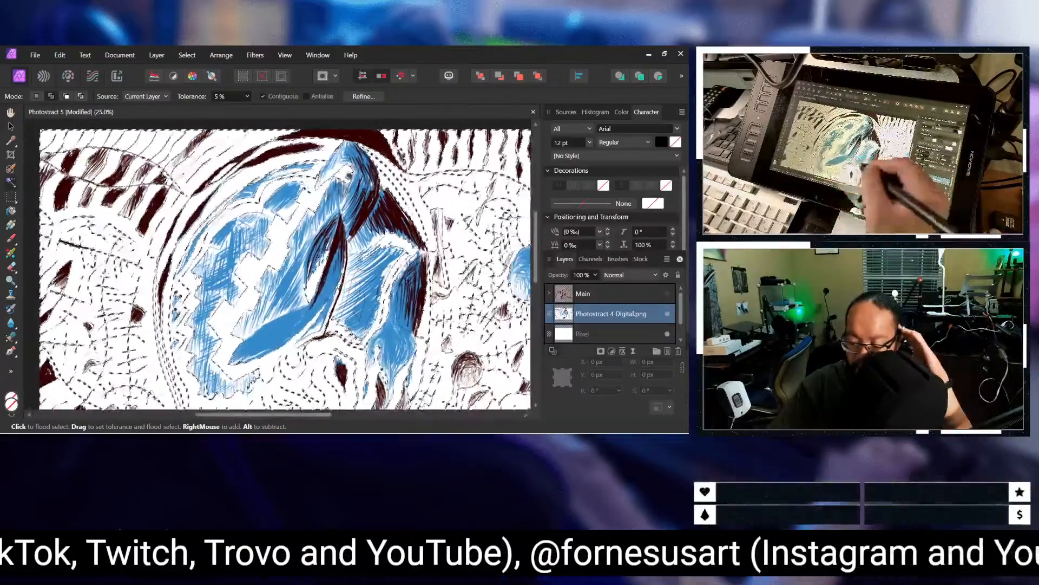
pyautogui.moveTo(536, 274); pyautogui.dragTo(532, 301)
pyautogui.moveTo(527, 309); pyautogui.dragTo(529, 305)
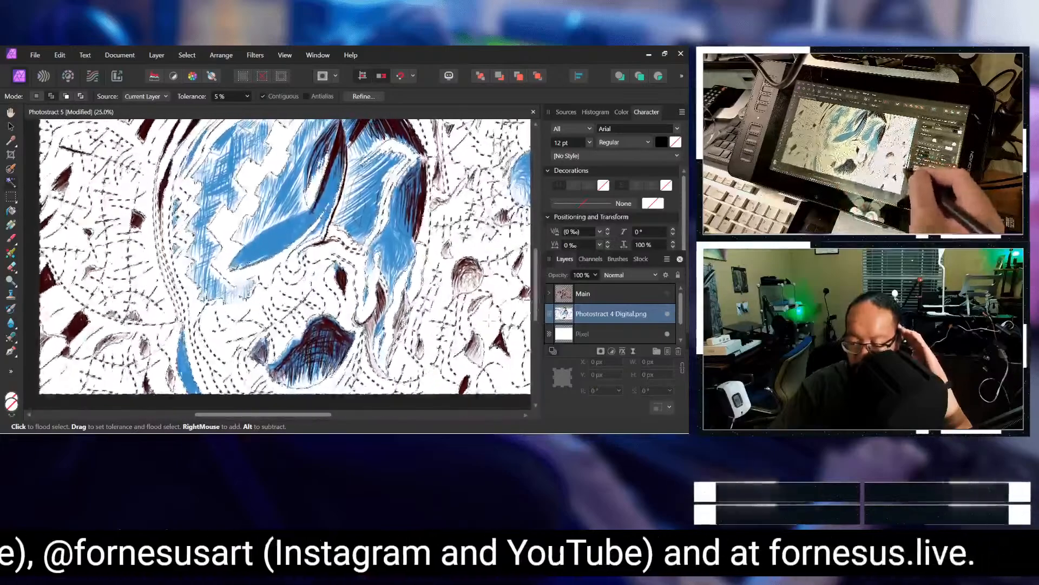
pyautogui.moveTo(314, 415); pyautogui.dragTo(385, 416)
pyautogui.moveTo(536, 309); pyautogui.dragTo(551, 264)
# Step: Make a final check of the selected white areas from the drawing's left line work to its right edge
pyautogui.moveTo(384, 415); pyautogui.dragTo(308, 428)
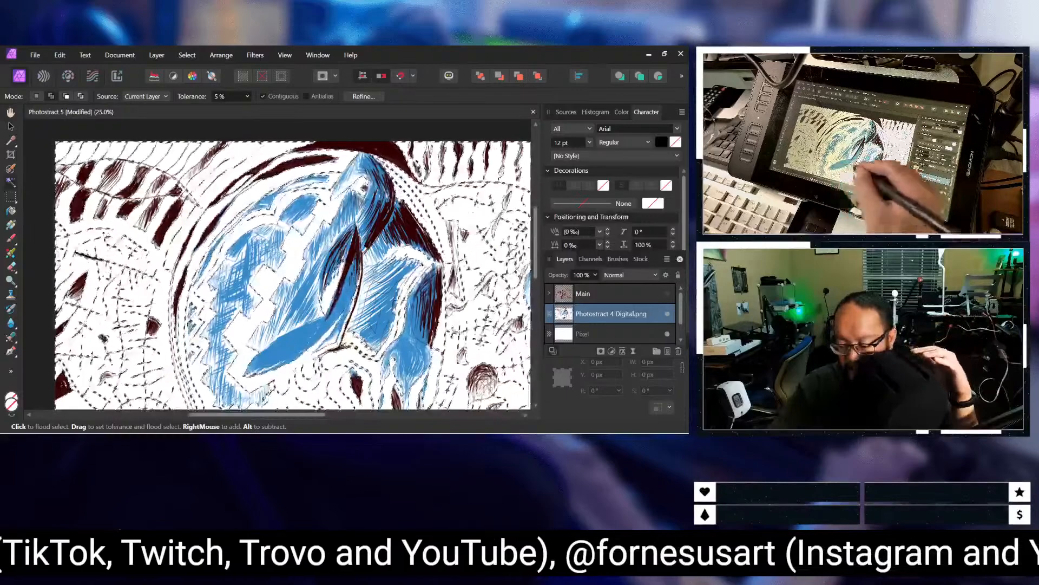
pyautogui.scroll(-3, 526, 300)
pyautogui.moveTo(527, 299); pyautogui.dragTo(526, 307)
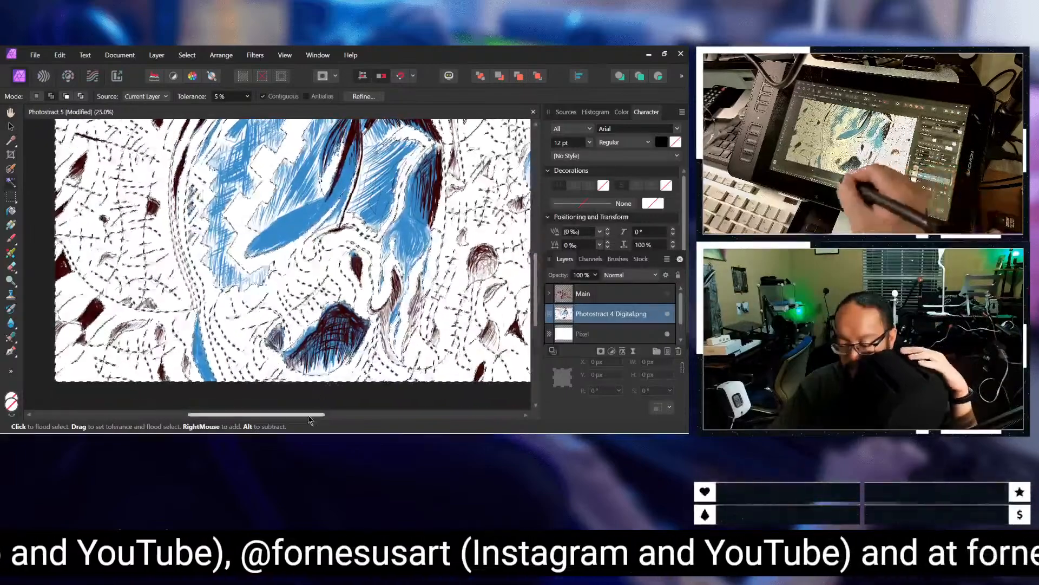
pyautogui.moveTo(310, 414); pyautogui.dragTo(355, 420)
pyautogui.moveTo(534, 309); pyautogui.dragTo(546, 270)
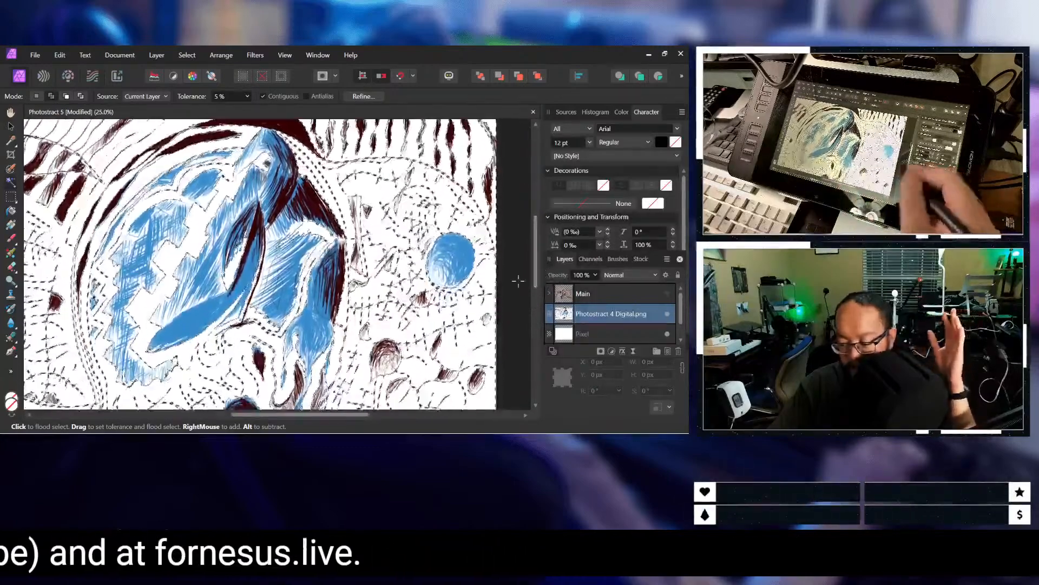
pyautogui.moveTo(361, 416); pyautogui.dragTo(309, 417)
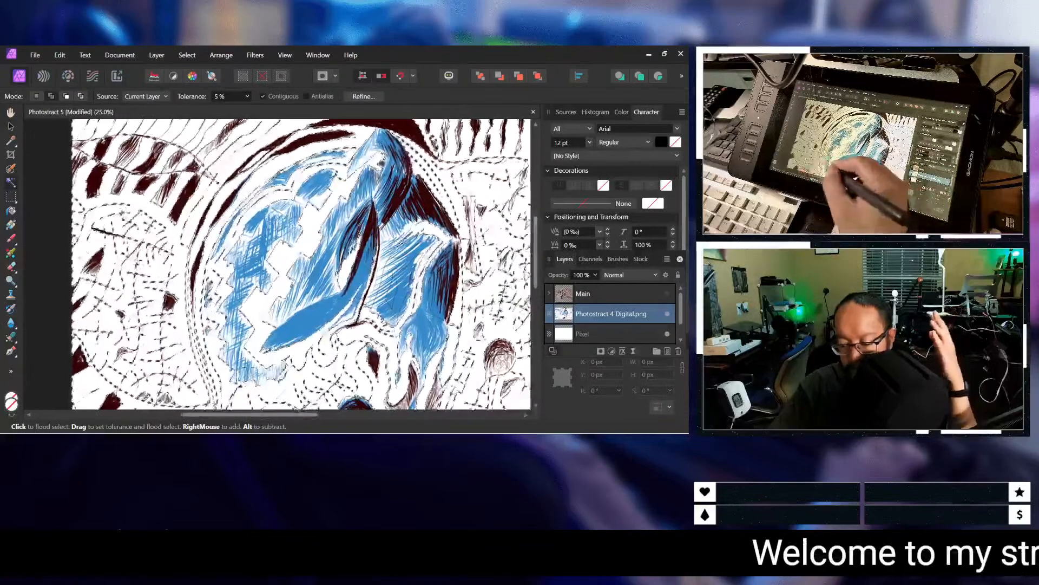
# Step: Invert the pixel selection and add a new mask layer to the Photostract 4 Digital layer
pyautogui.click(163, 59)
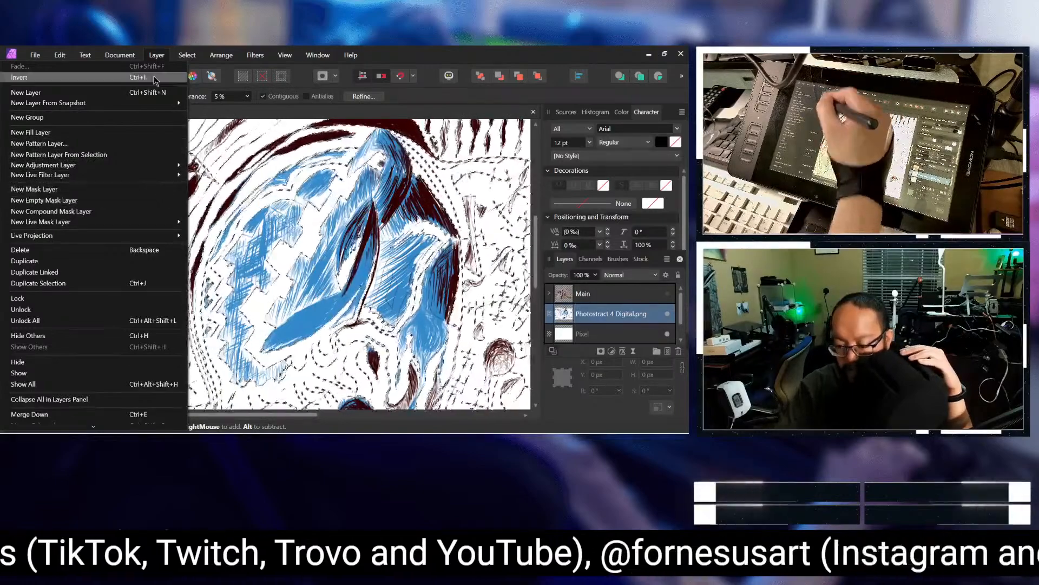
pyautogui.moveTo(186, 54)
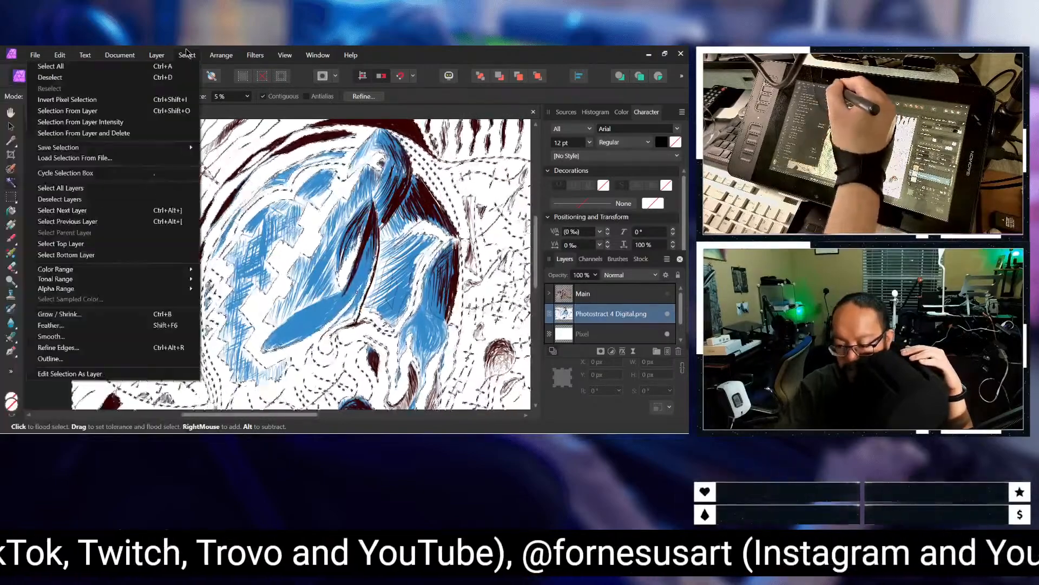
pyautogui.click(172, 102)
pyautogui.click(145, 55)
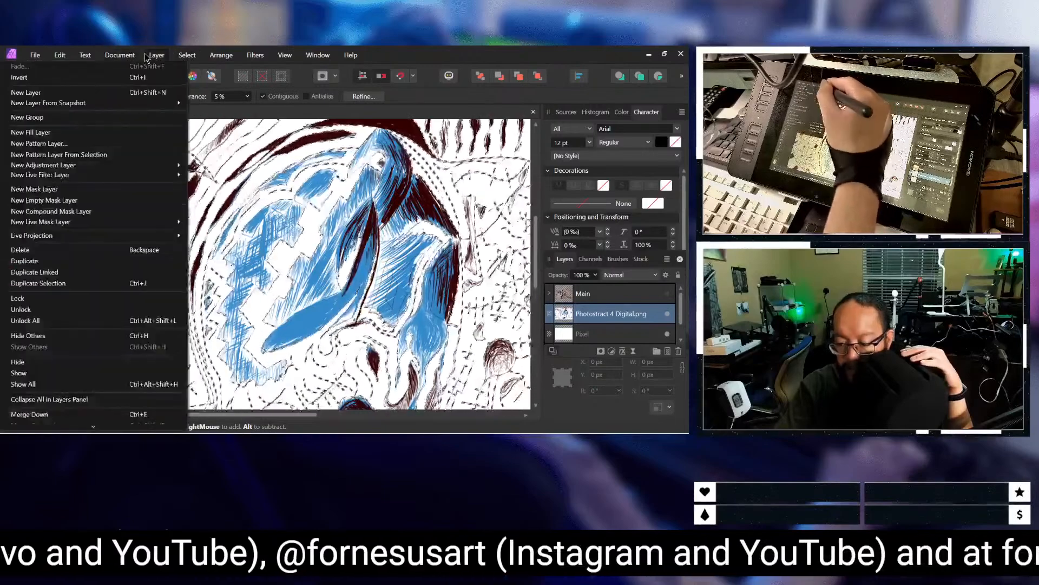
pyautogui.click(142, 191)
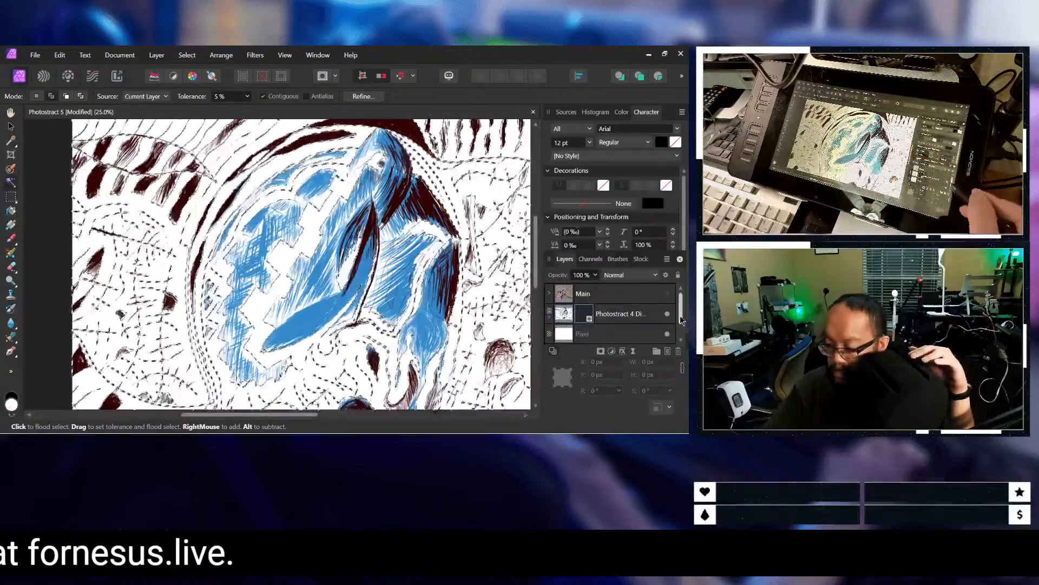
# Step: With the Main group shown, move the masked Photostract 4 Digital layer above it and clear the pixel selection
pyautogui.moveTo(684, 319)
pyautogui.mouseDown()
pyautogui.moveTo(681, 333)
pyautogui.moveTo(689, 307)
pyautogui.mouseUp()
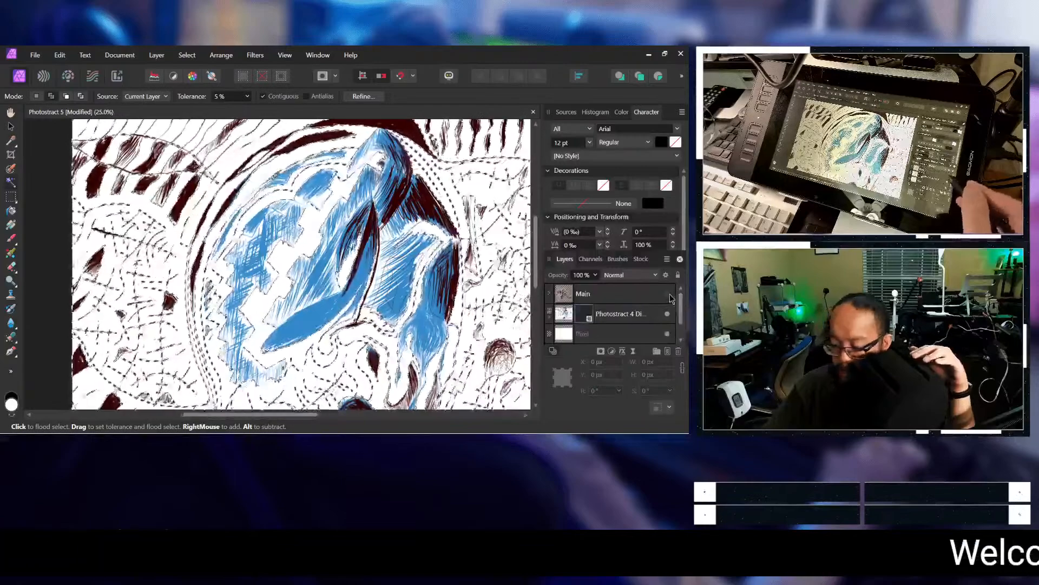
pyautogui.click(620, 316)
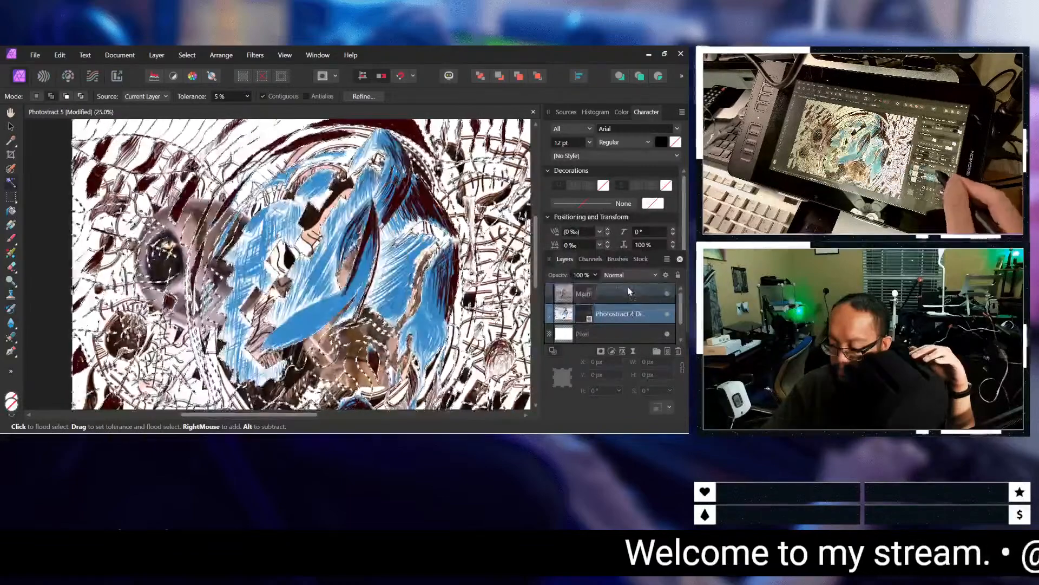
pyautogui.moveTo(629, 291); pyautogui.dragTo(626, 290)
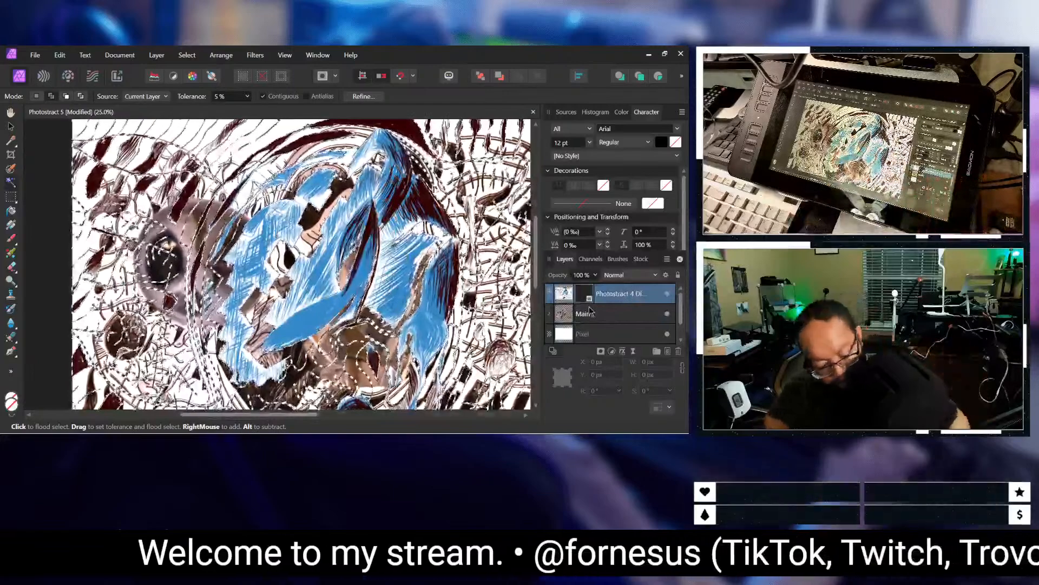
pyautogui.hotkey('ctrl', 'd')
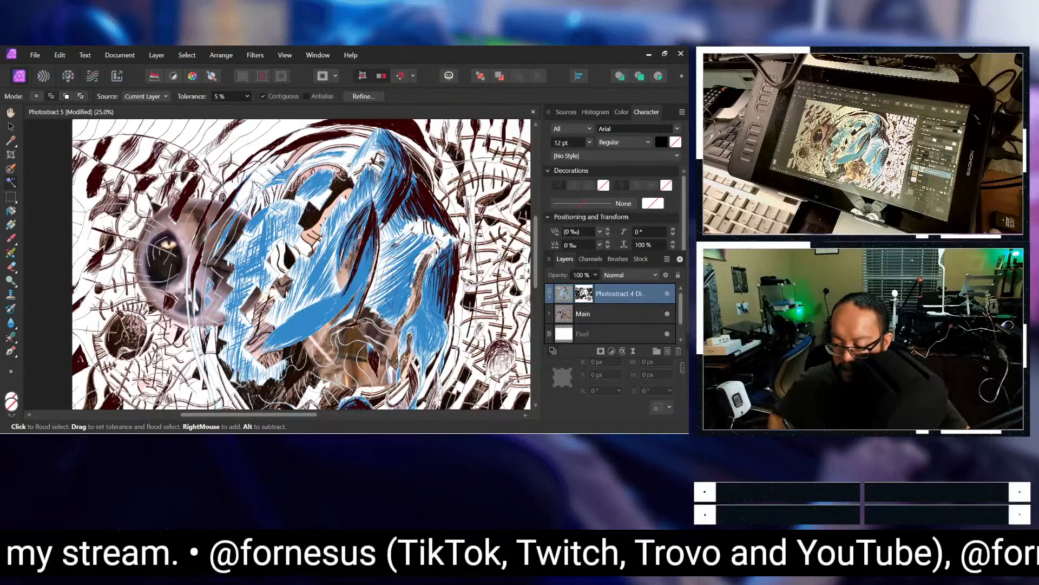
# Step: Review how the masked drawing combines with the Main group, in close-up and as a whole at 15% and 20% zoom
pyautogui.scroll(-4, 483, 328)
pyautogui.scroll(2, 463, 321)
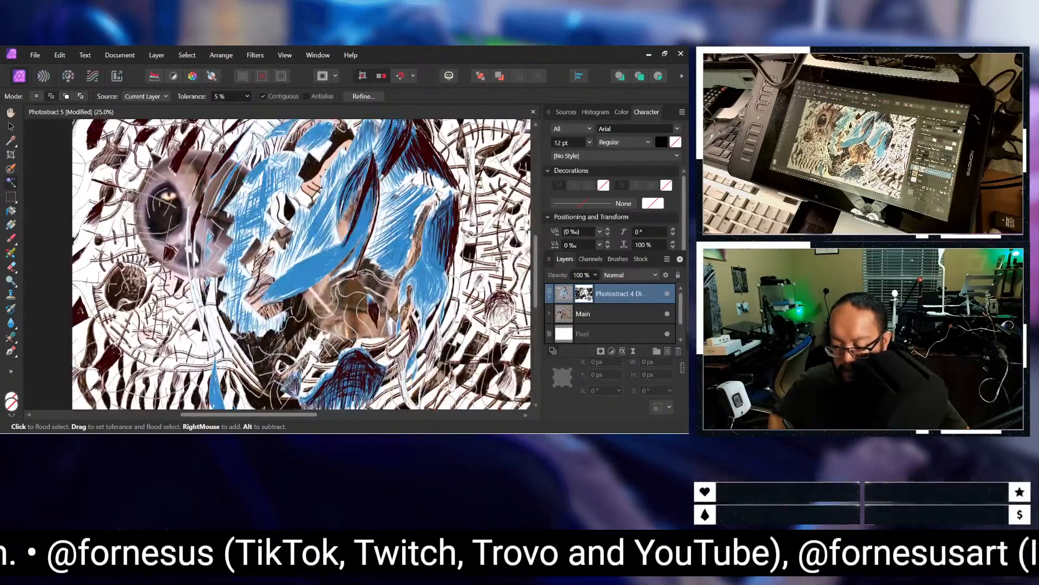
pyautogui.scroll(2, 301, 264)
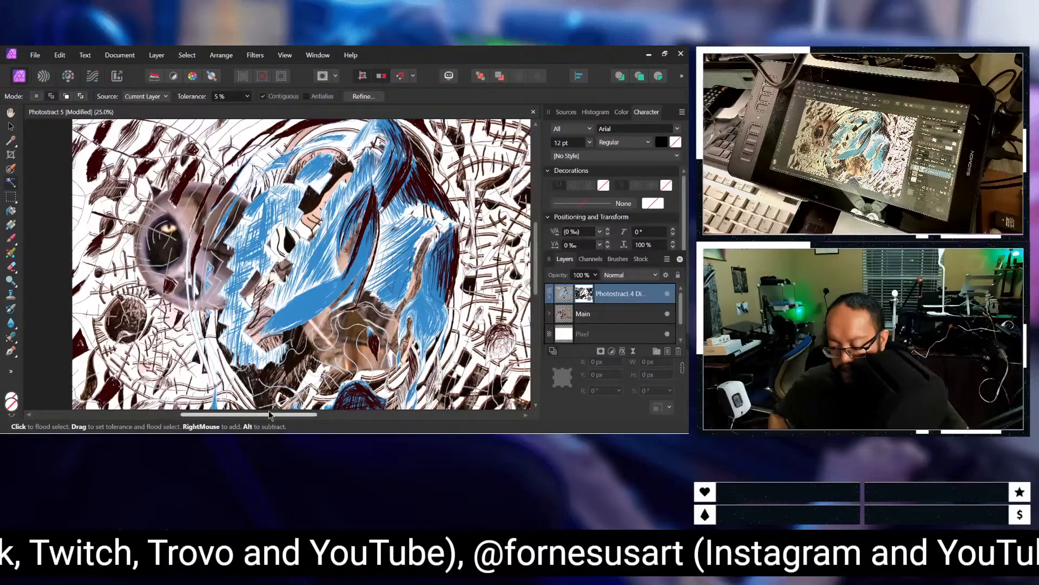
pyautogui.moveTo(268, 412); pyautogui.dragTo(301, 414)
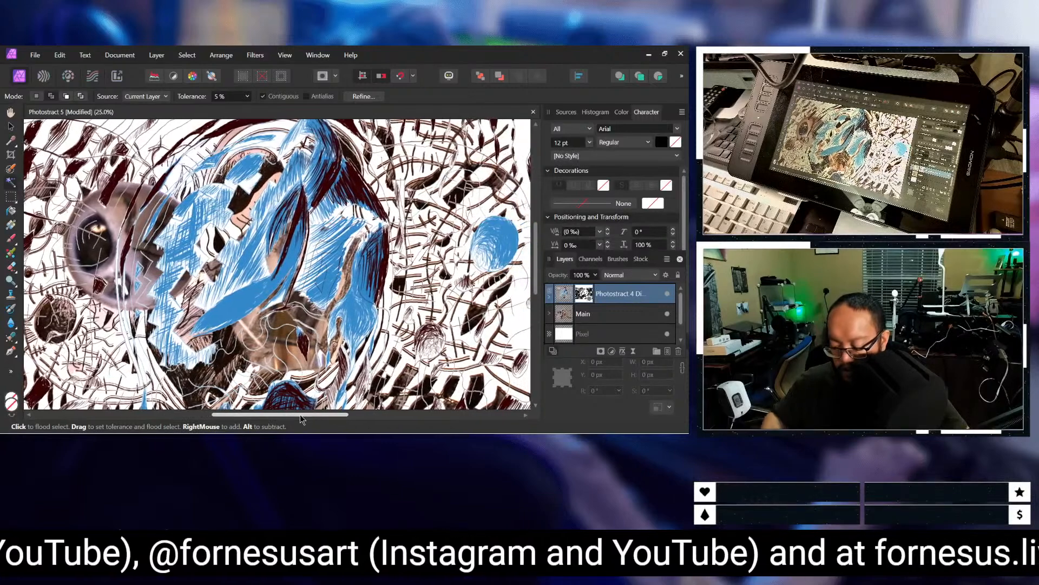
pyautogui.hotkey('ctrl', '+')
pyautogui.hotkey('ctrl', '-')
pyautogui.hotkey('ctrl', '-')
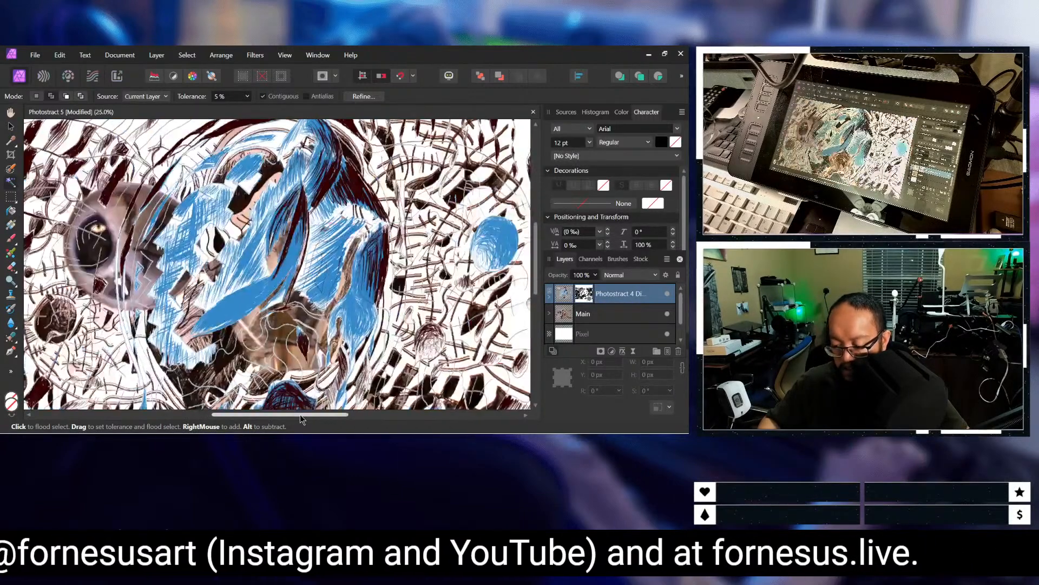
pyautogui.hotkey('ctrl', '-')
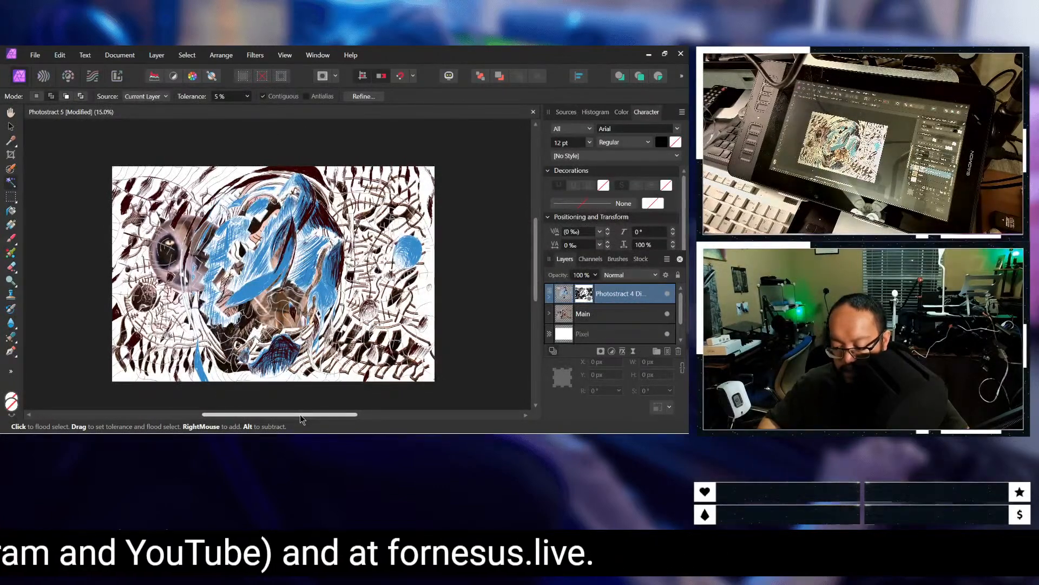
pyautogui.hotkey('ctrl', '+')
pyautogui.scroll(-1, 296, 409)
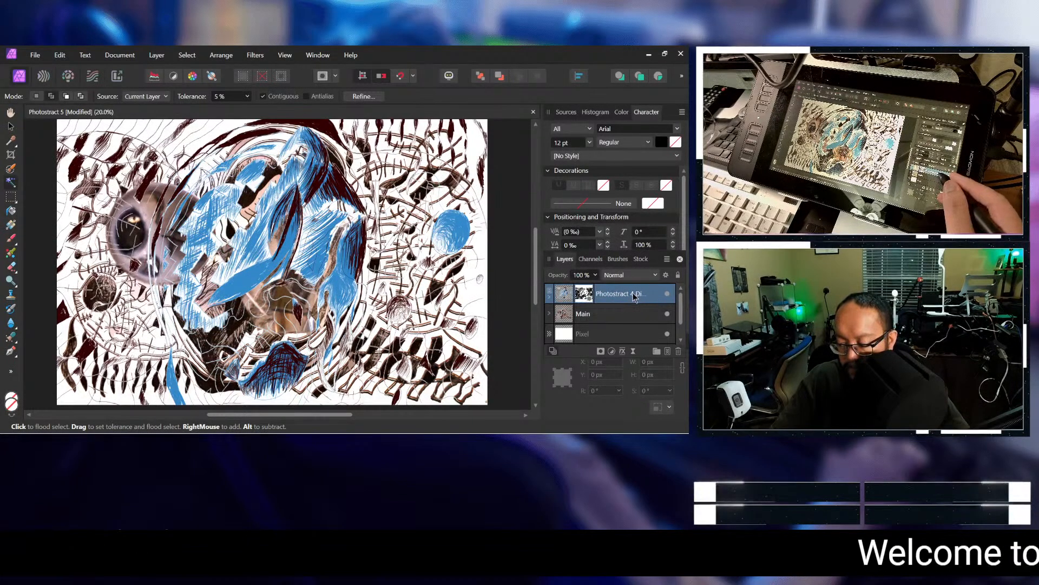
# Step: Duplicate the masked Photostract 4 Digital layer and set the upper copy's rotation to 0°
pyautogui.rightClick(635, 297)
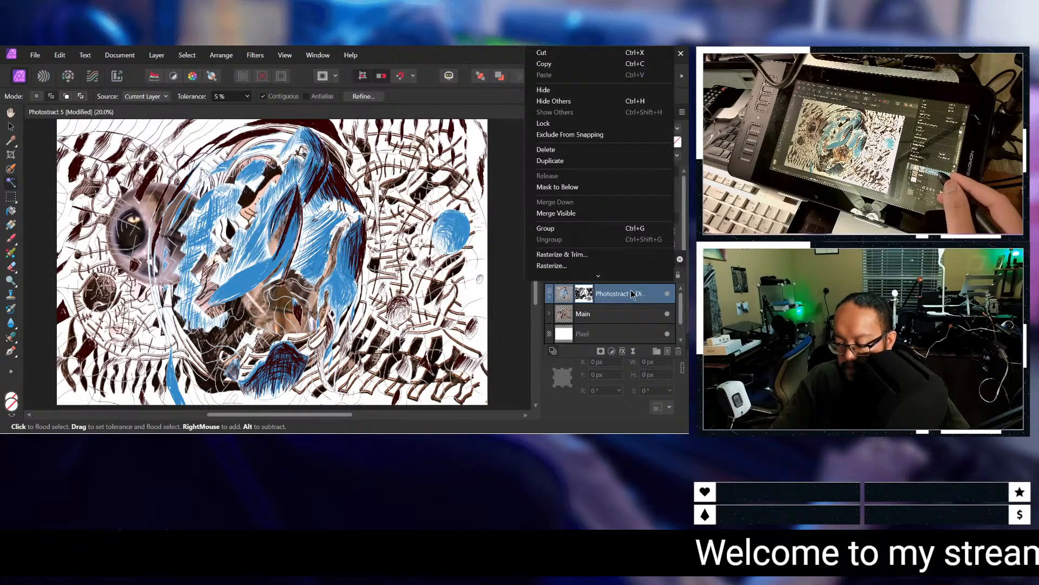
pyautogui.click(594, 159)
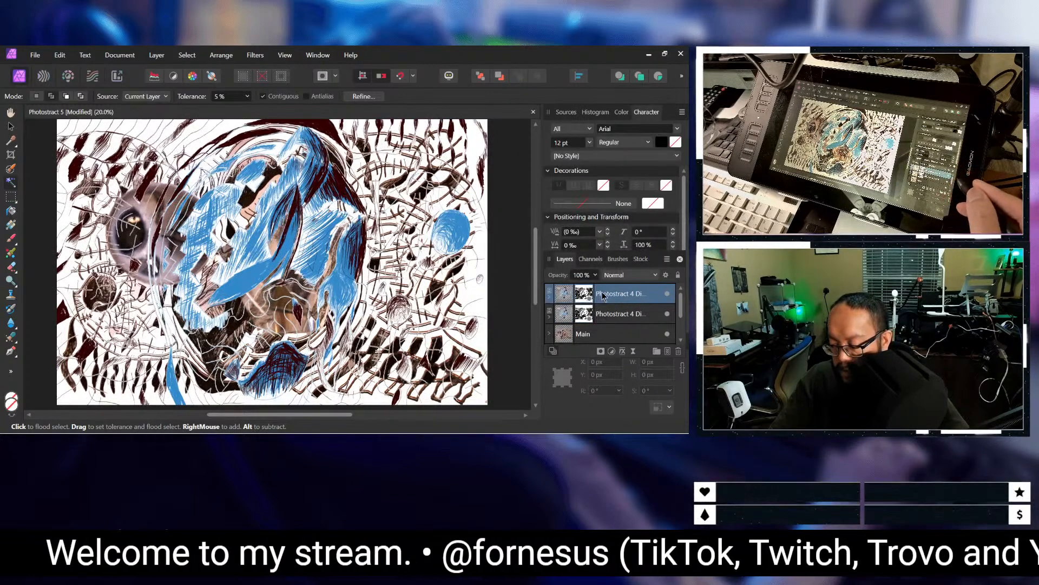
pyautogui.doubleClick(603, 294)
pyautogui.click(619, 328)
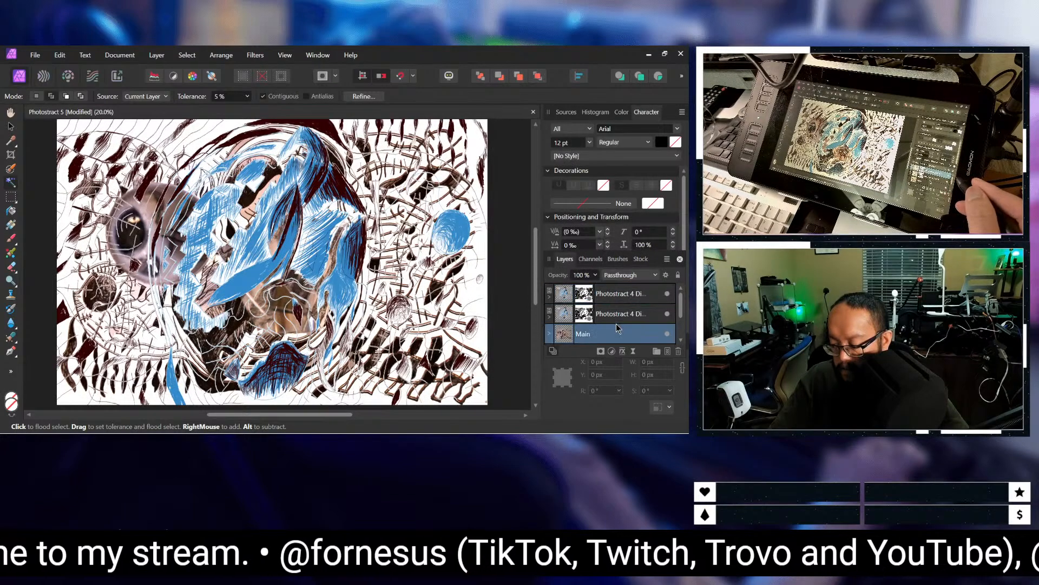
pyautogui.click(616, 314)
pyautogui.moveTo(569, 298); pyautogui.dragTo(571, 295)
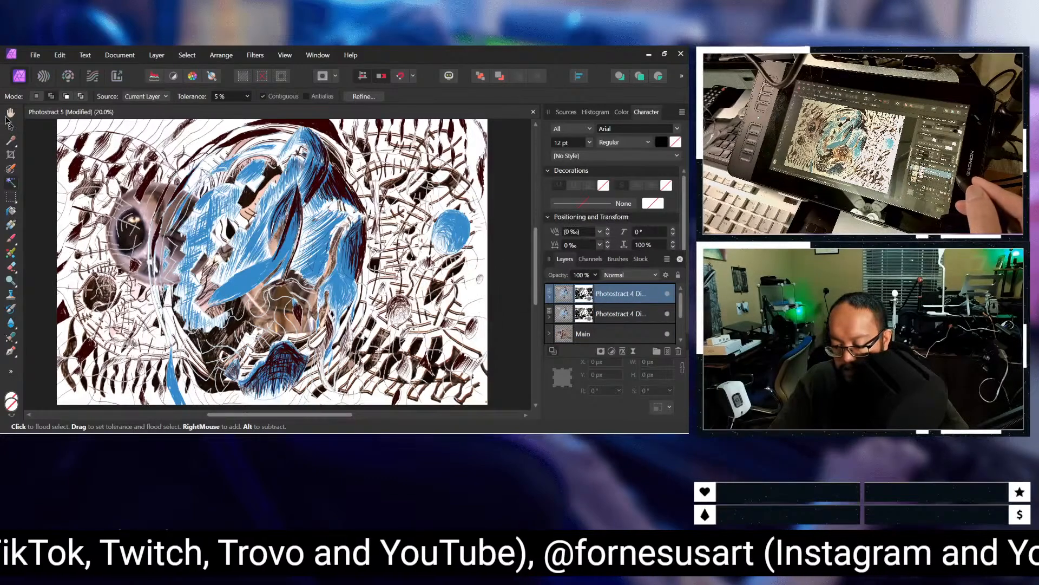
pyautogui.click(12, 129)
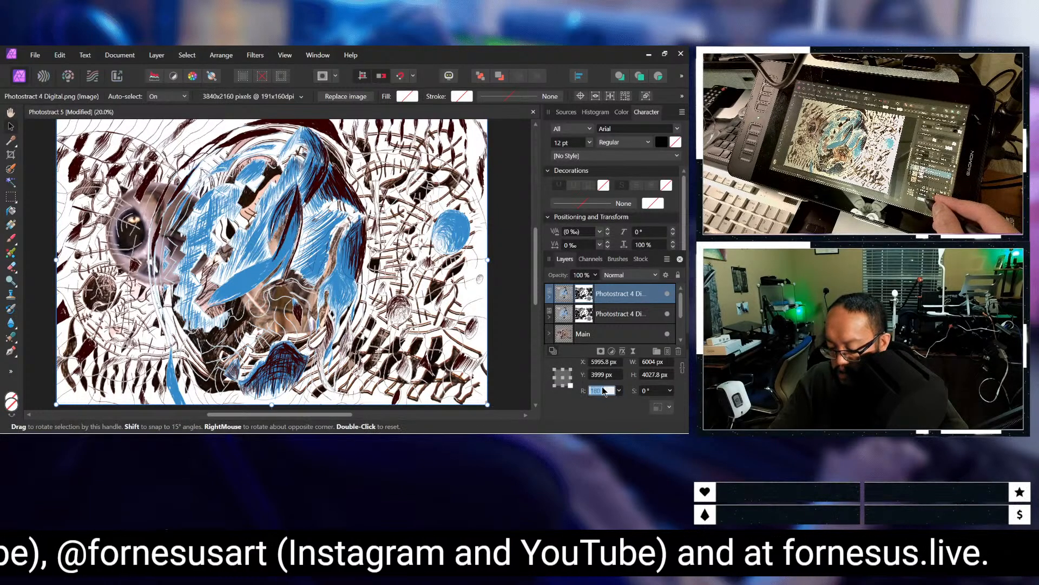
pyautogui.press('Return')
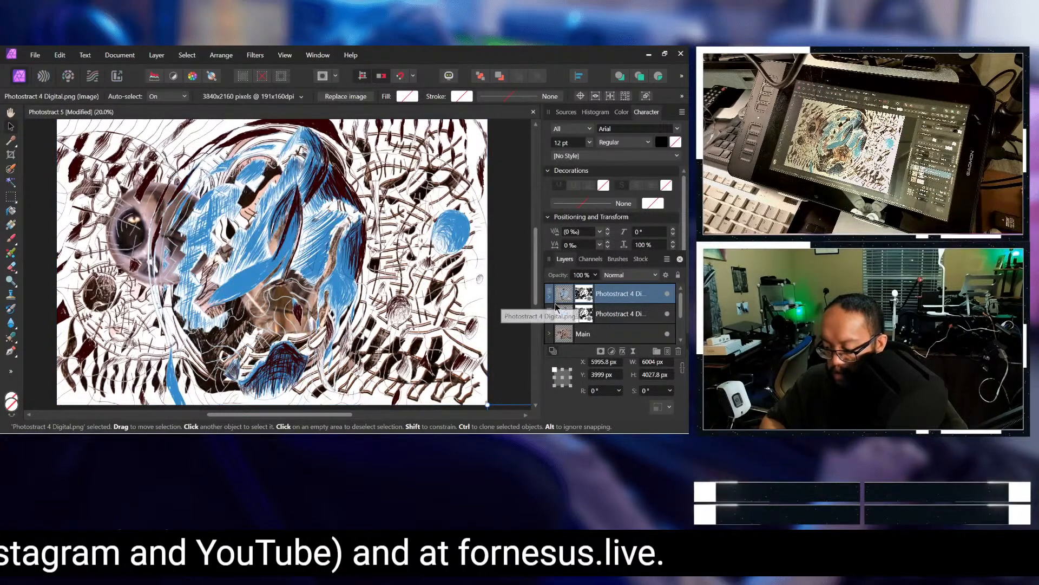
# Step: Compare the two Photostract 4 Digital copies by toggling the lower copy's visibility and checking the rotation of each
pyautogui.click(668, 314)
pyautogui.click(668, 315)
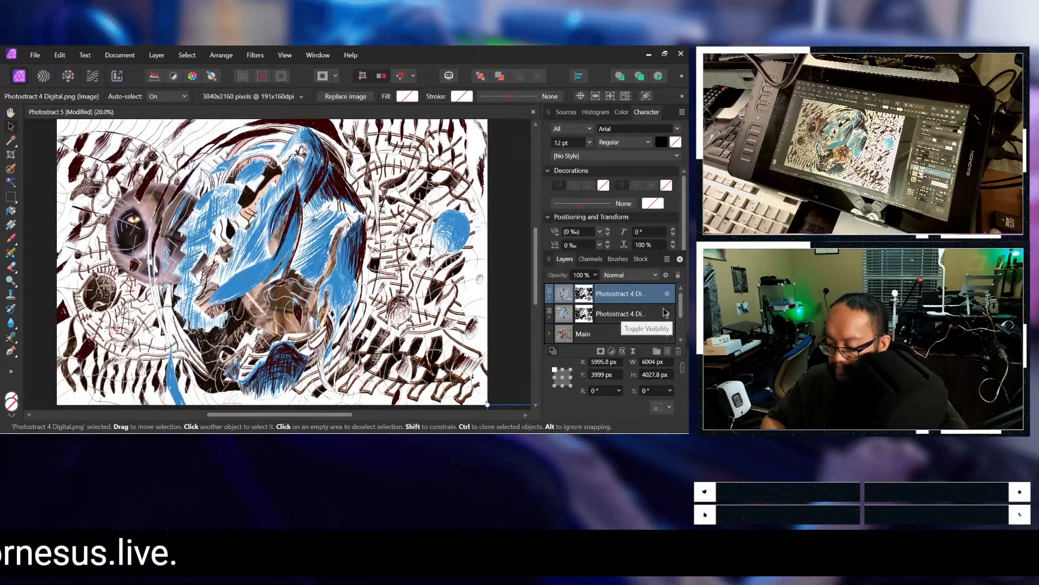
pyautogui.click(668, 316)
pyautogui.click(668, 315)
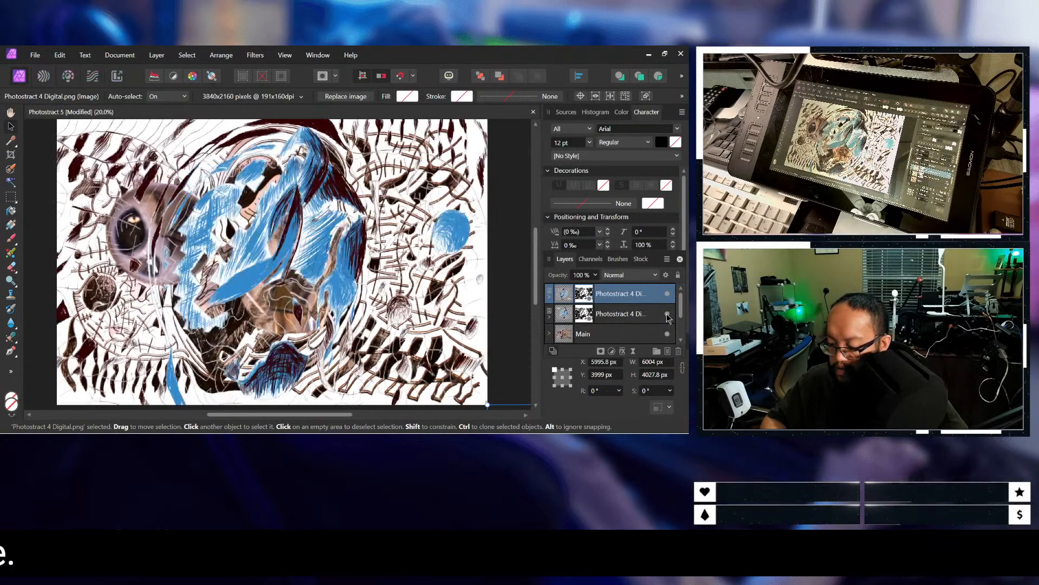
pyautogui.click(620, 313)
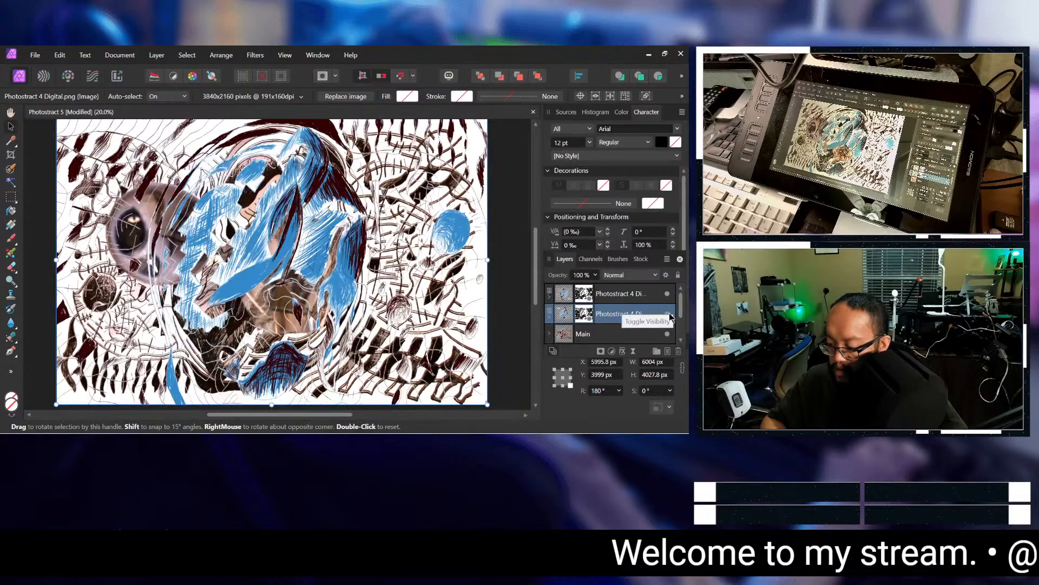
pyautogui.click(641, 301)
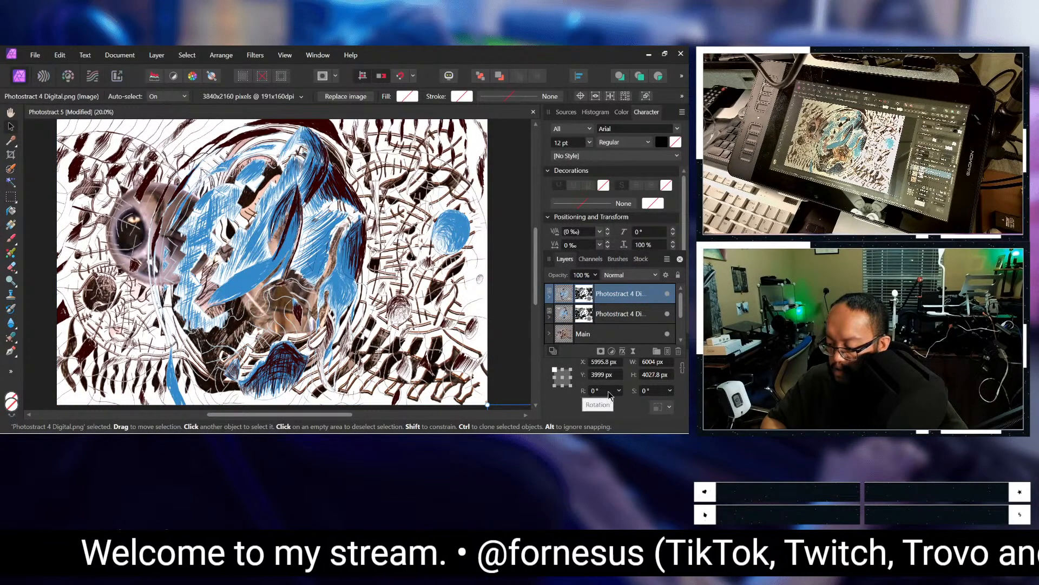
pyautogui.click(615, 316)
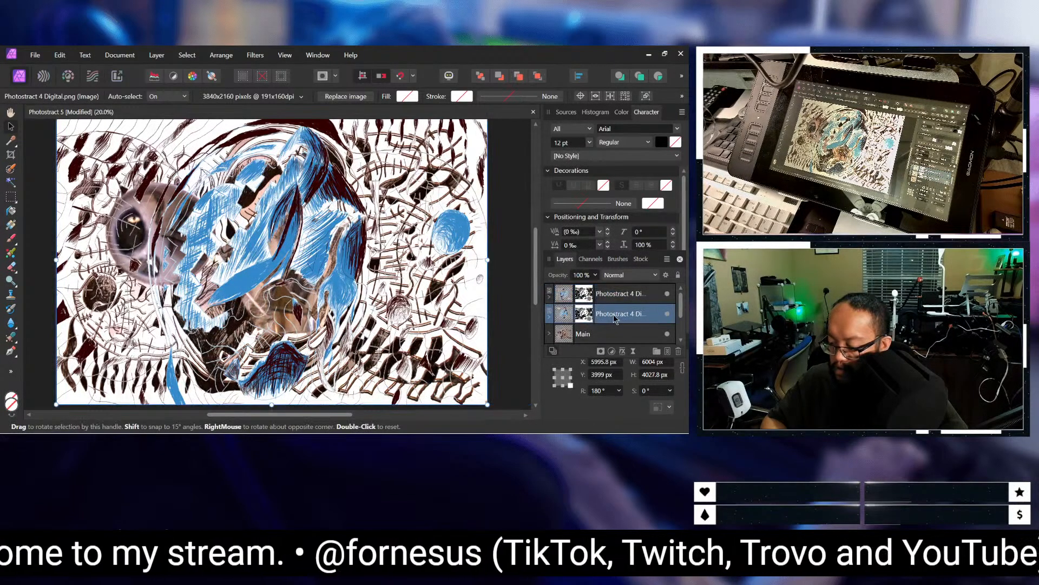
pyautogui.click(667, 313)
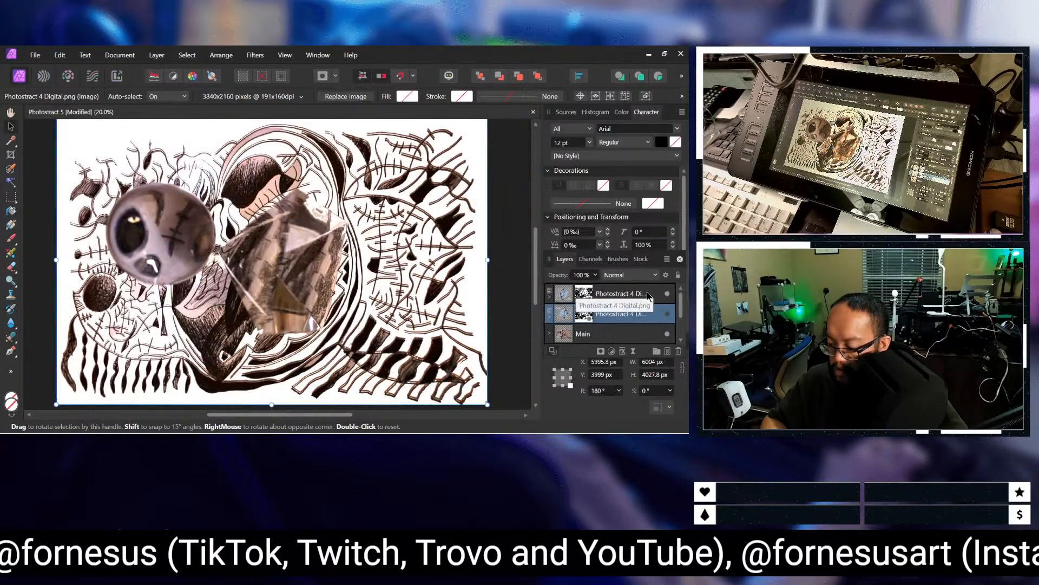
pyautogui.click(648, 296)
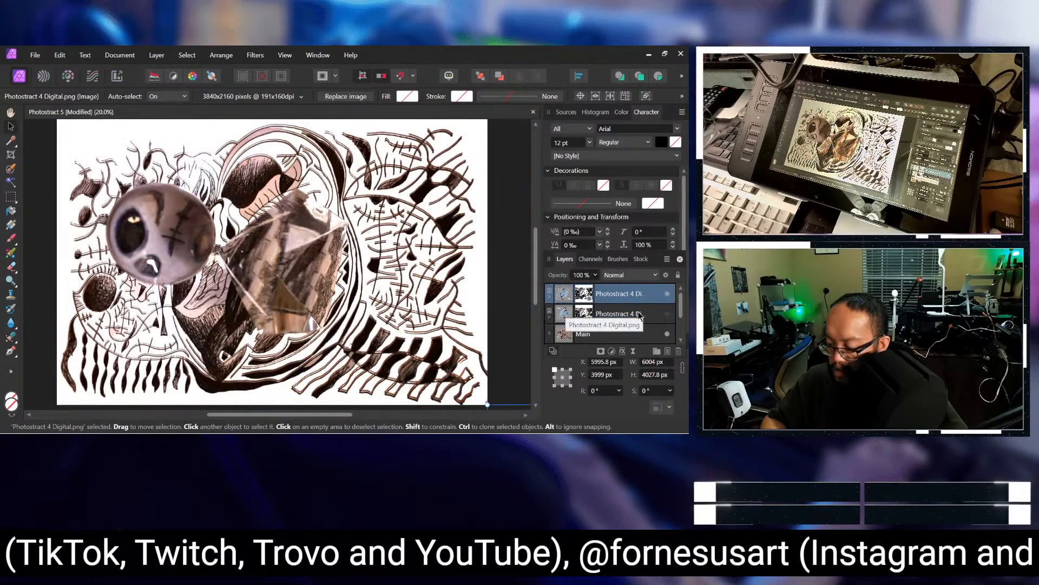
# Step: Undo the hiding of the lower Photostract 4 Digital copy and the upper copy's rotation to 0°
pyautogui.hotkey('ctrl', 'z')
pyautogui.hotkey('ctrl', 'z')
pyautogui.hotkey('ctrl', 'z')
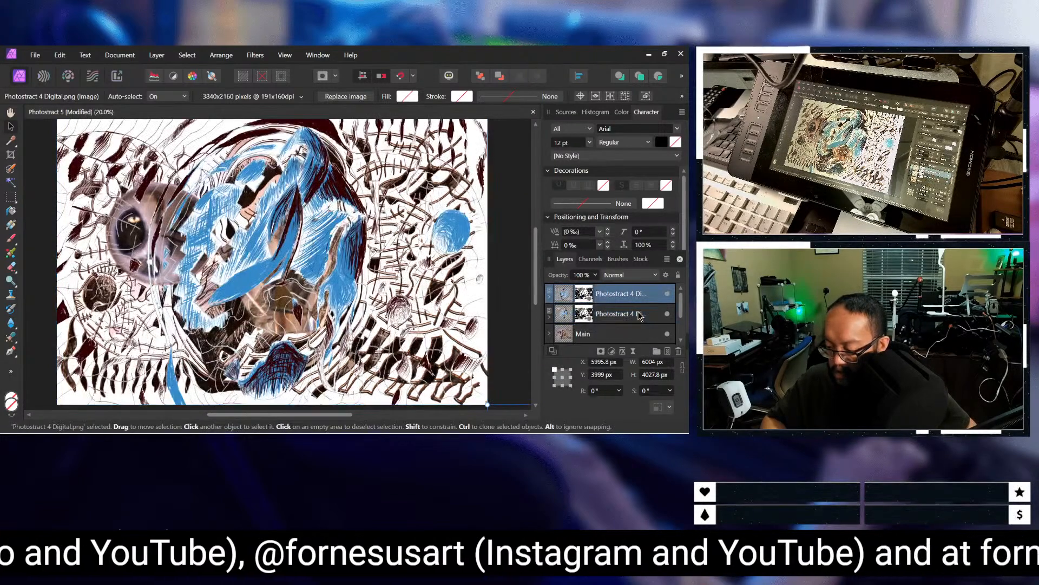
pyautogui.hotkey('ctrl', 'z')
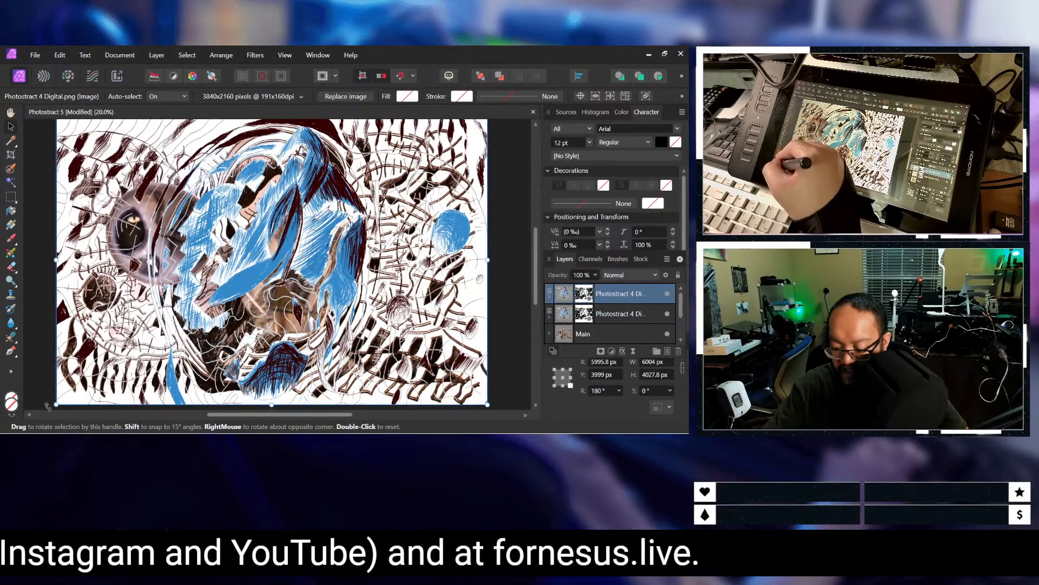
# Step: Try rotating the upper copy freehand by half a turn, to about -0.2° and about 0.1°, undoing each attempt
pyautogui.moveTo(46, 403); pyautogui.dragTo(512, 104)
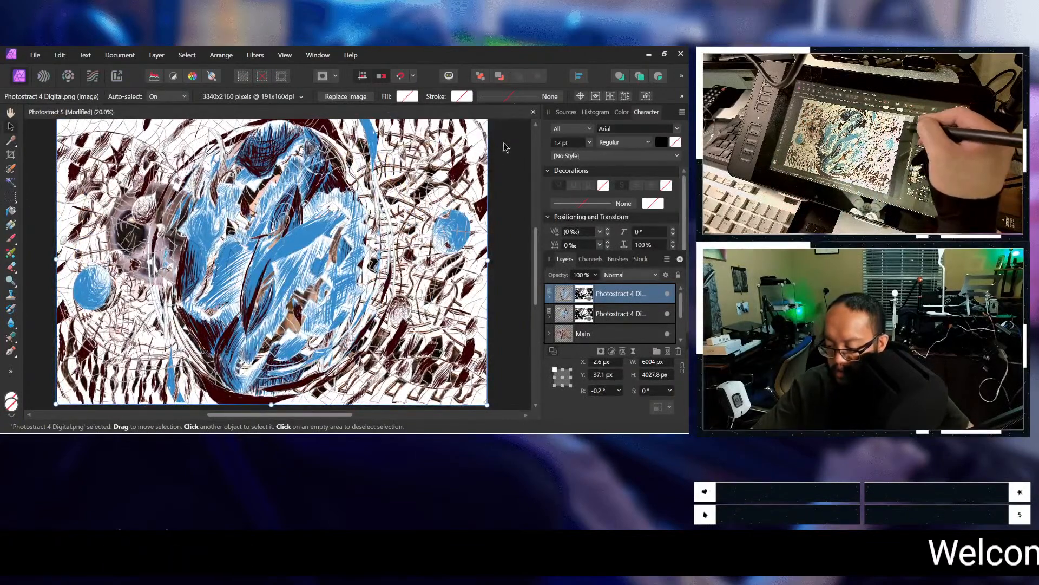
pyautogui.hotkey('ctrl', 'z')
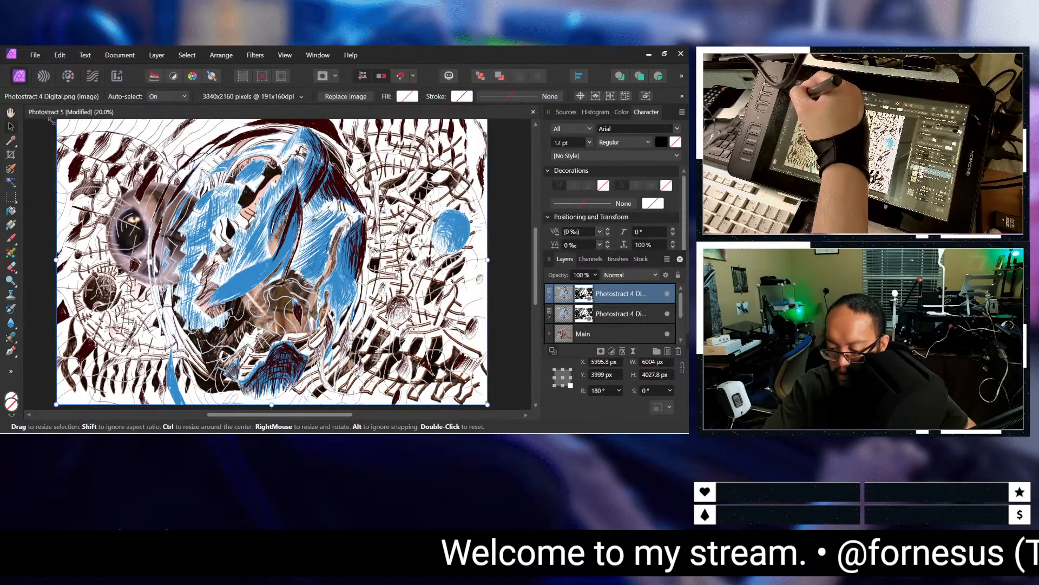
pyautogui.moveTo(48, 124); pyautogui.dragTo(373, 374)
pyautogui.moveTo(524, 200); pyautogui.dragTo(514, 411)
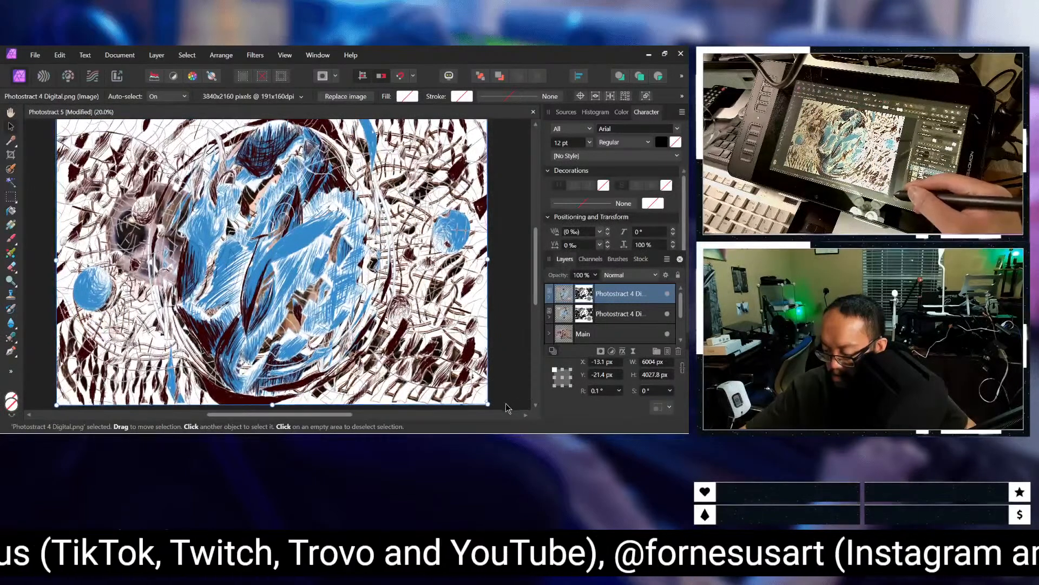
pyautogui.hotkey('ctrl', 'z')
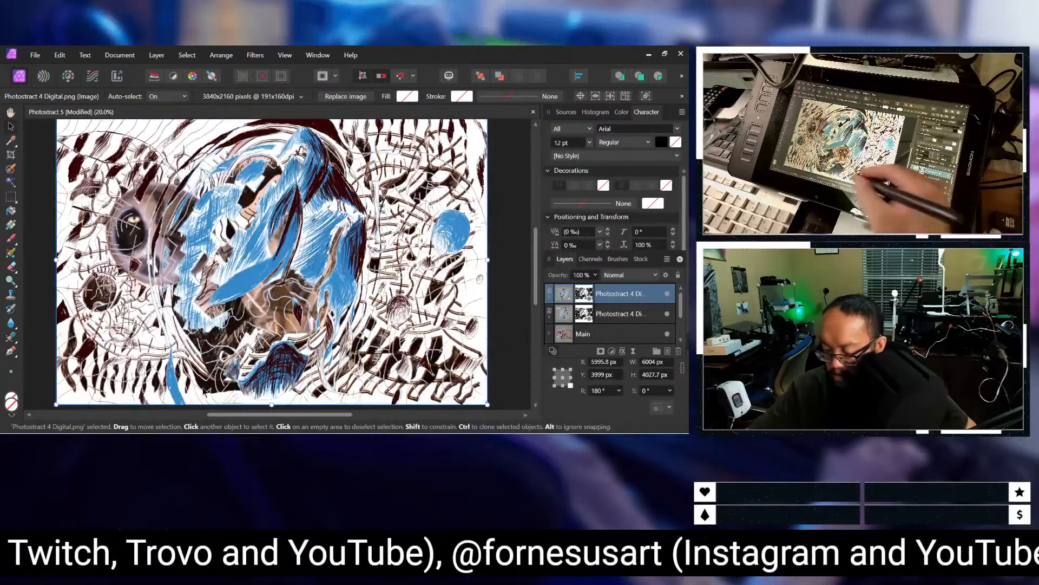
# Step: Rotate the upper Photostract 4 Digital copy freehand by half a turn to about 0°, keeping it over the canvas
pyautogui.click(499, 263)
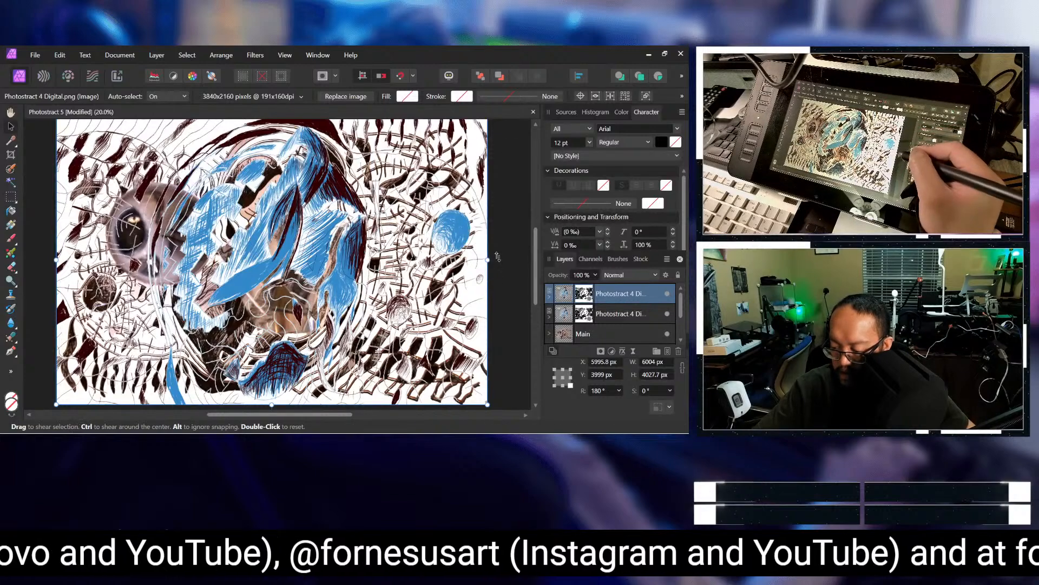
pyautogui.click(467, 284)
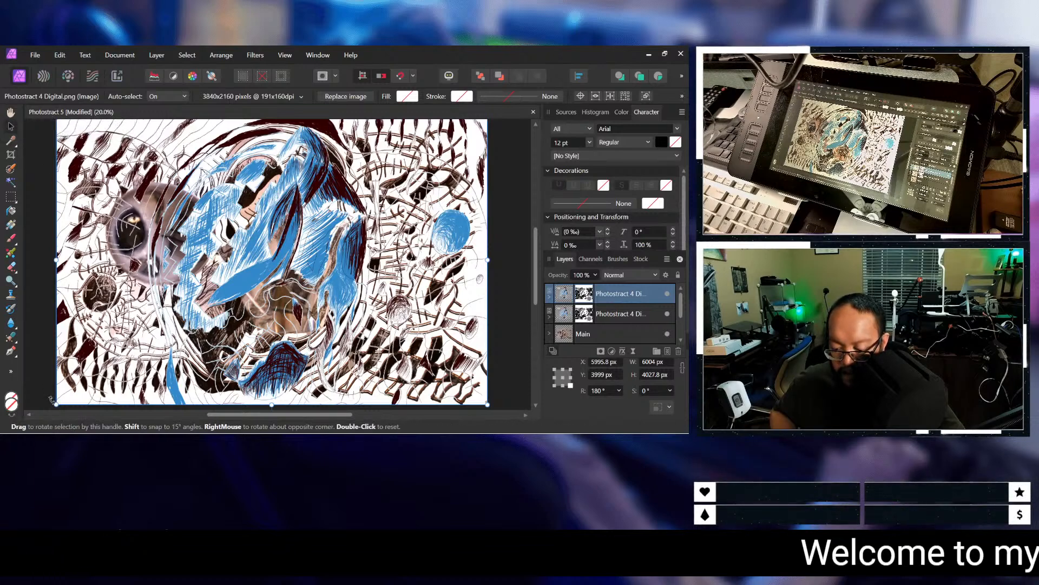
pyautogui.moveTo(51, 399)
pyautogui.mouseDown()
pyautogui.moveTo(40, 376)
pyautogui.moveTo(57, 405)
pyautogui.mouseUp()
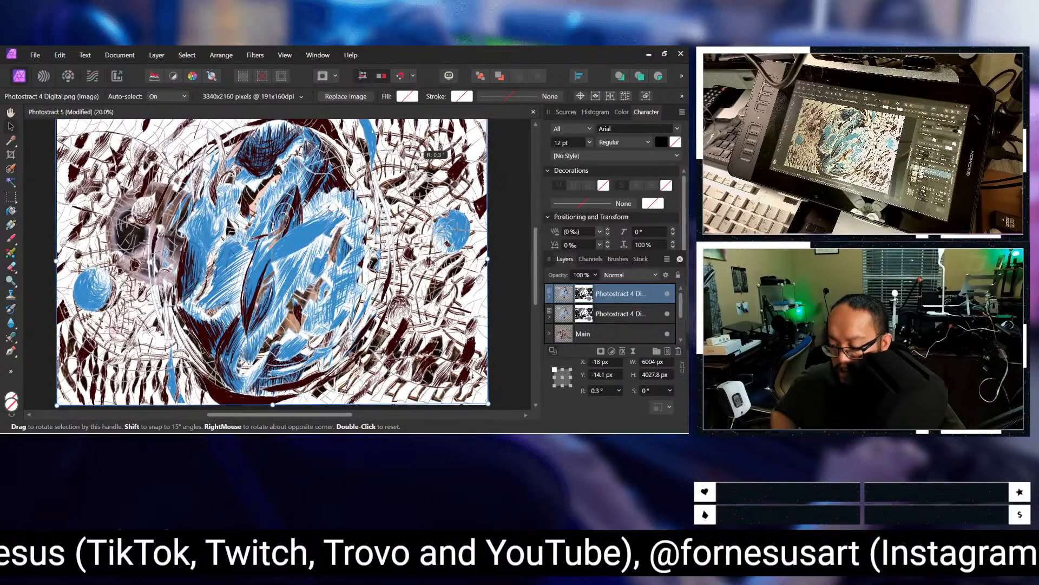
pyautogui.moveTo(57, 405); pyautogui.dragTo(57, 406)
pyautogui.moveTo(417, 168); pyautogui.dragTo(418, 168)
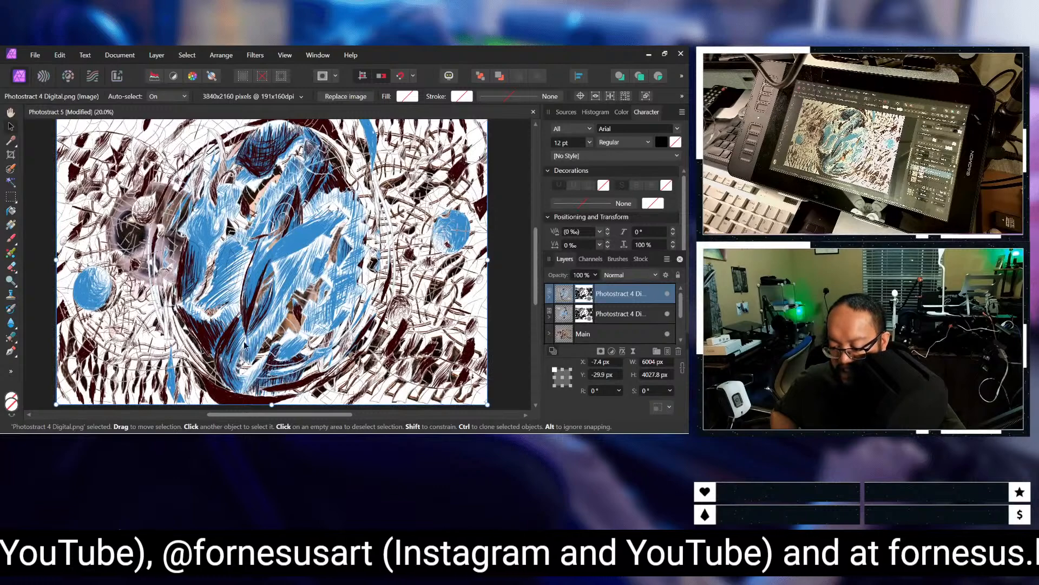
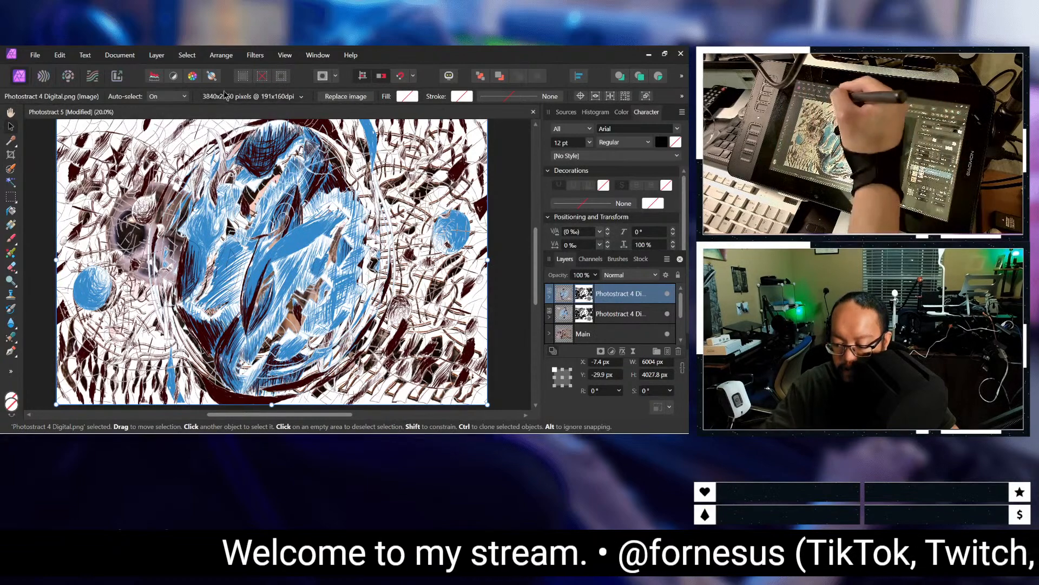
# Step: Save the Photostract 5 document
pyautogui.click(34, 55)
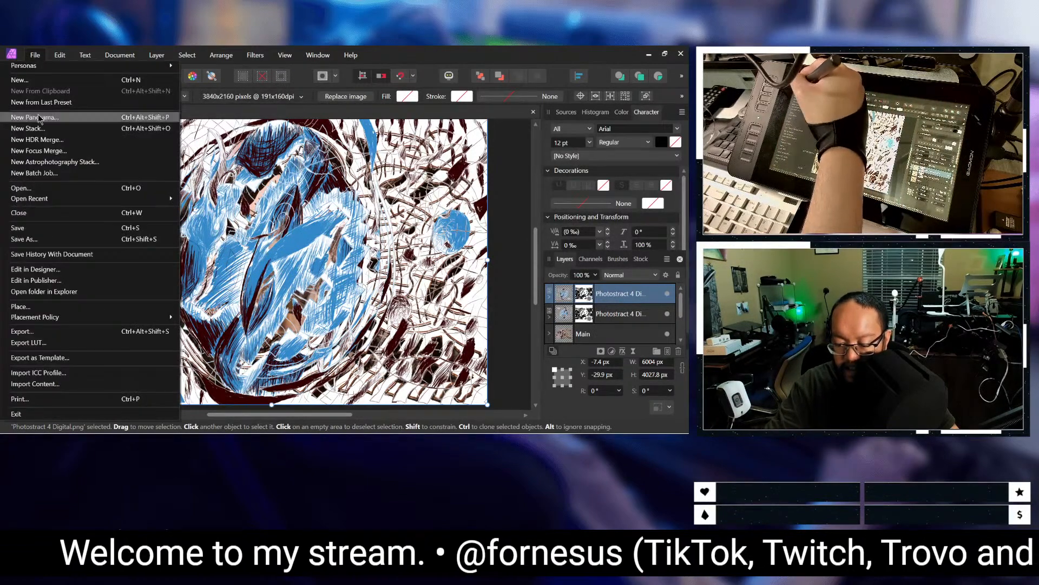
pyautogui.click(60, 228)
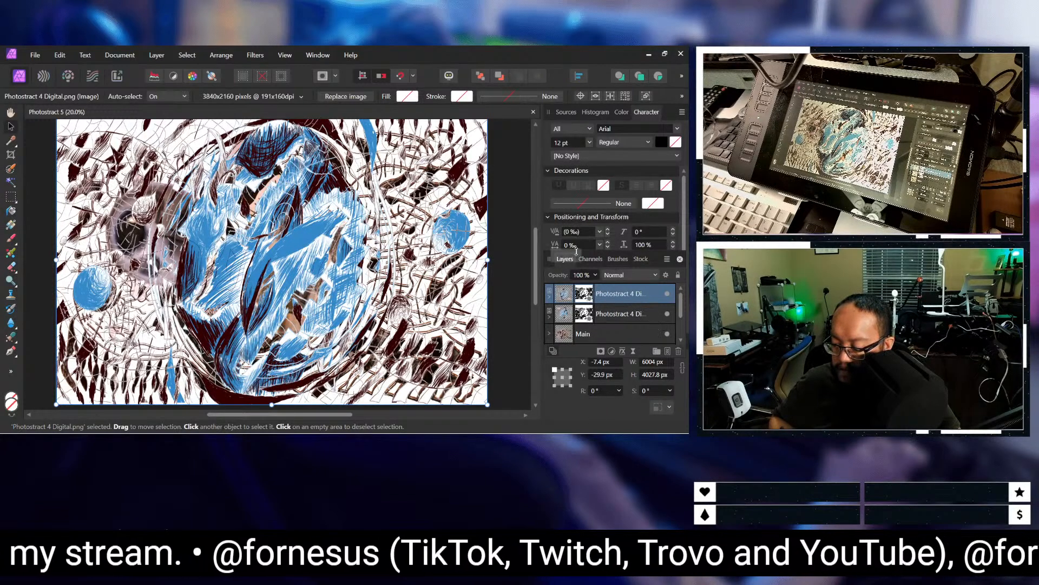
# Step: Try opacities of 50% and 60% on the upper Photostract 4 Digital copy
pyautogui.write('50')
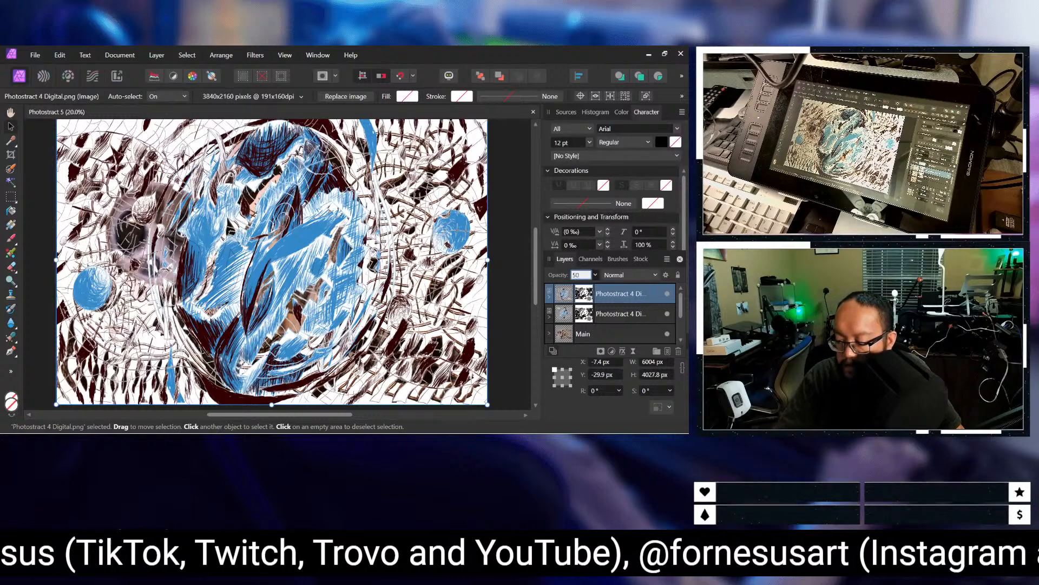
pyautogui.press('Return')
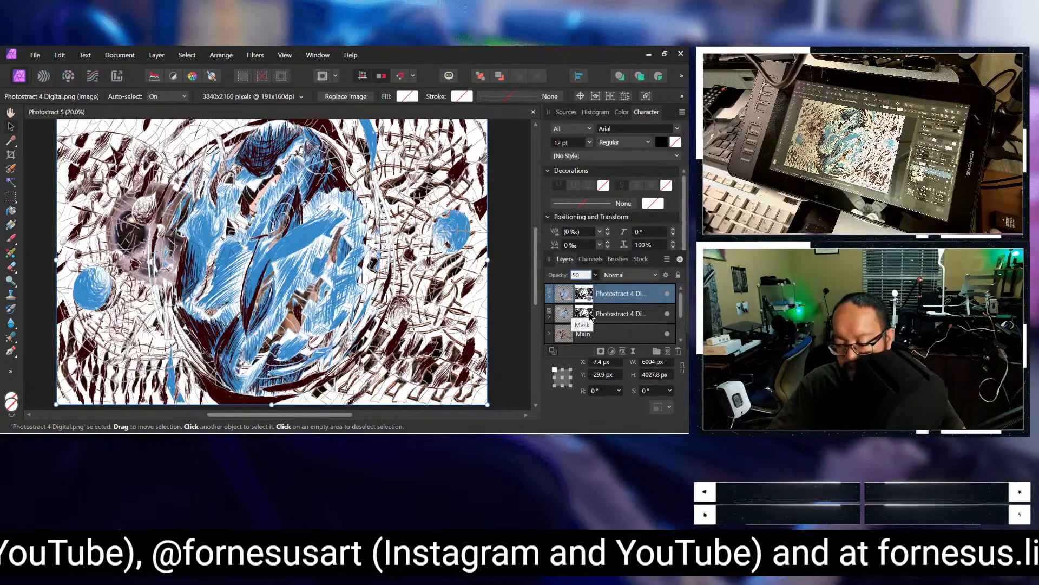
pyautogui.press('Return')
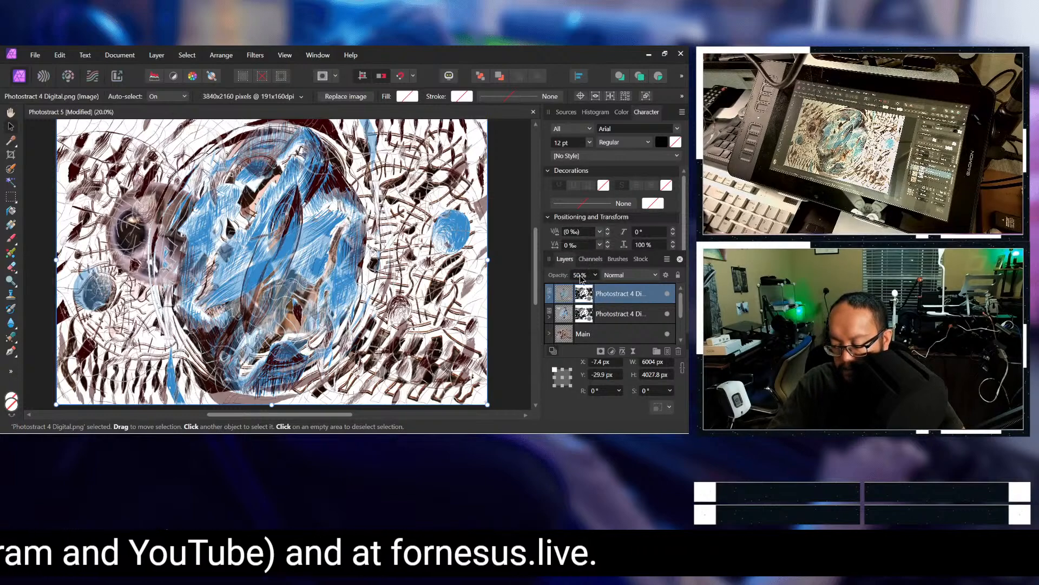
pyautogui.click(580, 276)
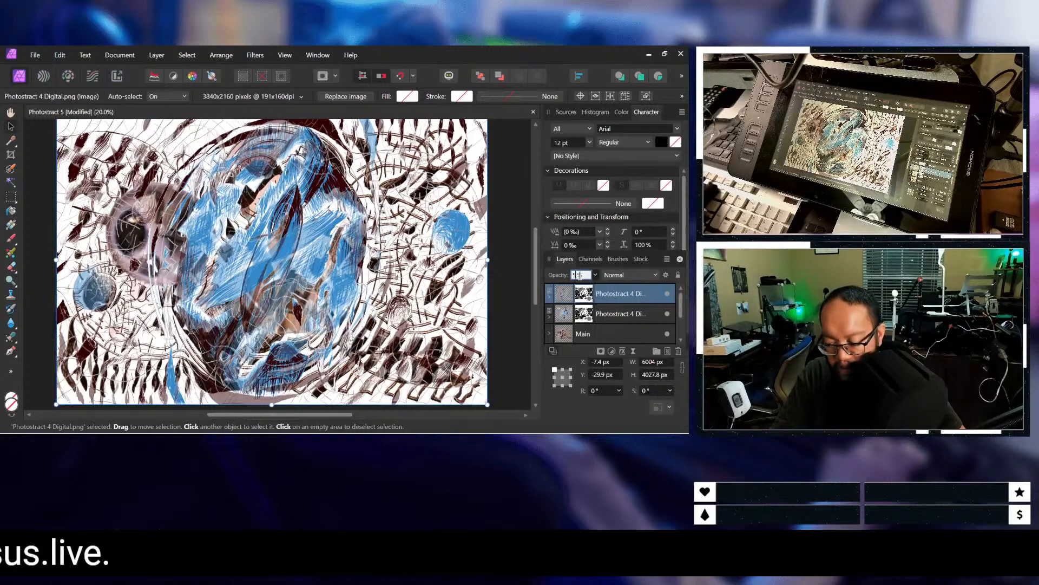
pyautogui.write('60')
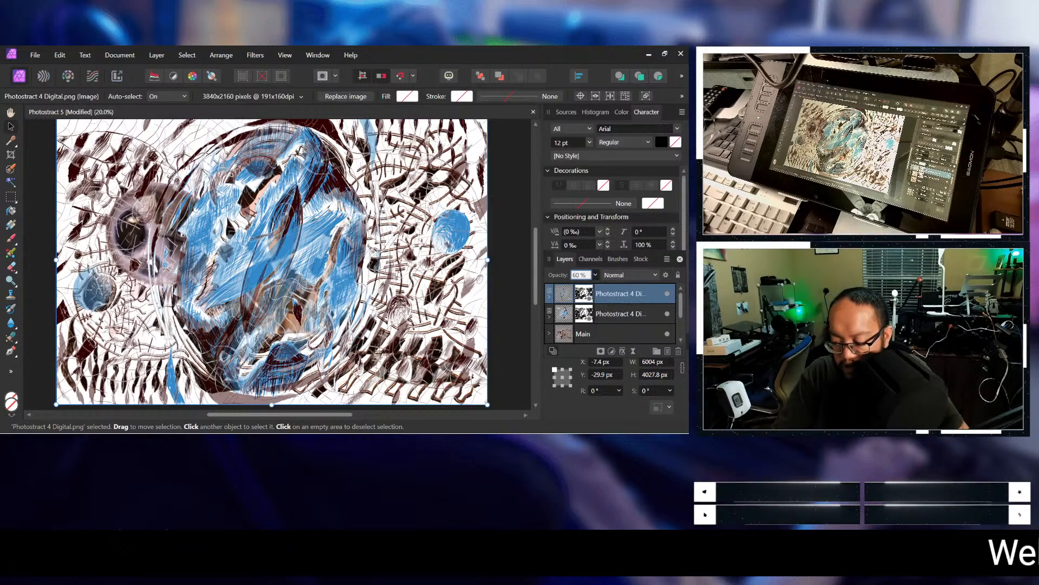
pyautogui.press('Return')
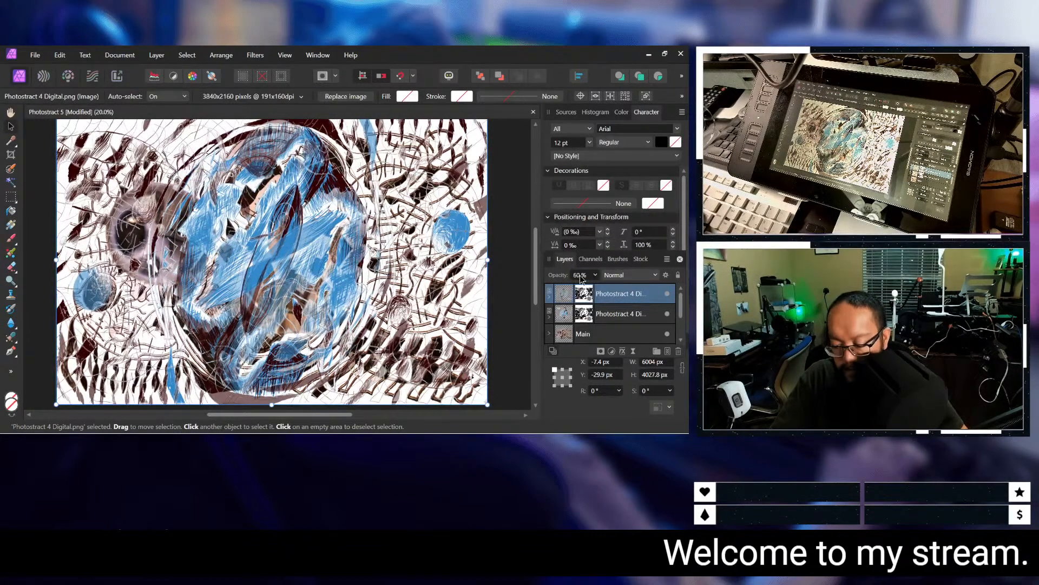
# Step: Set the upper Photostract 4 Digital copy's opacity to 75%
pyautogui.click(579, 275)
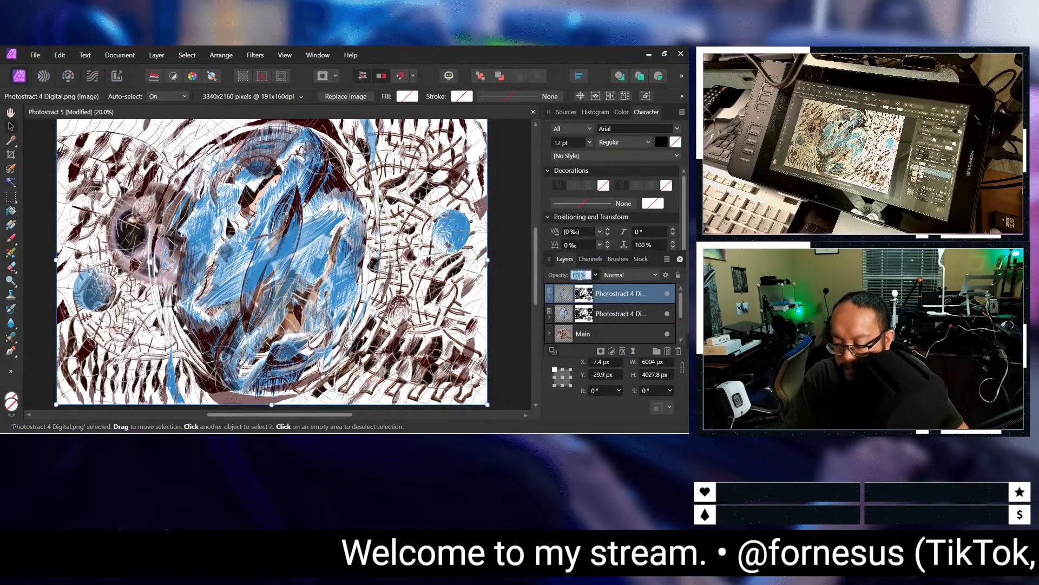
pyautogui.write('7')
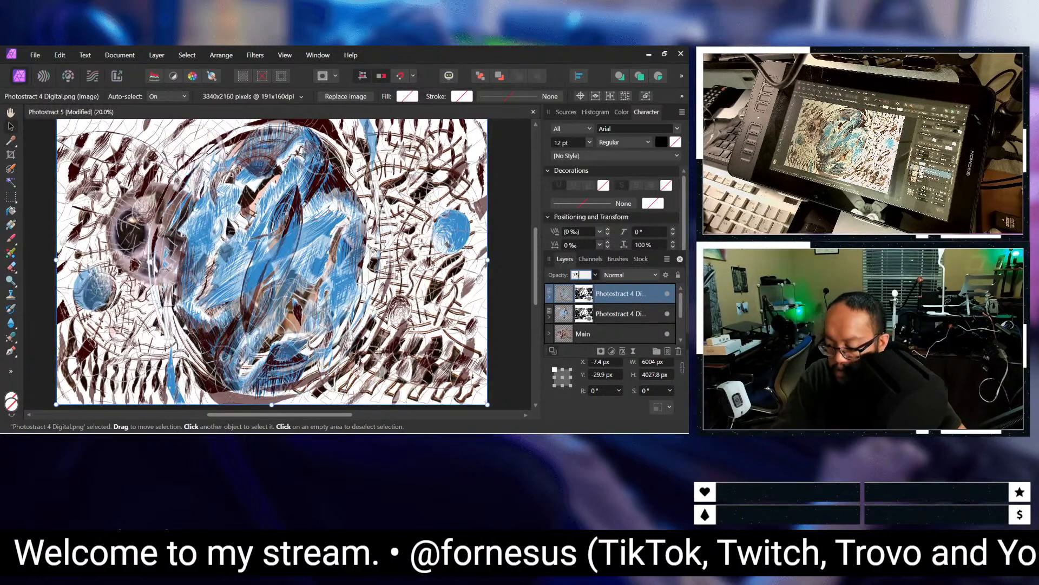
pyautogui.write('5')
pyautogui.press('Return')
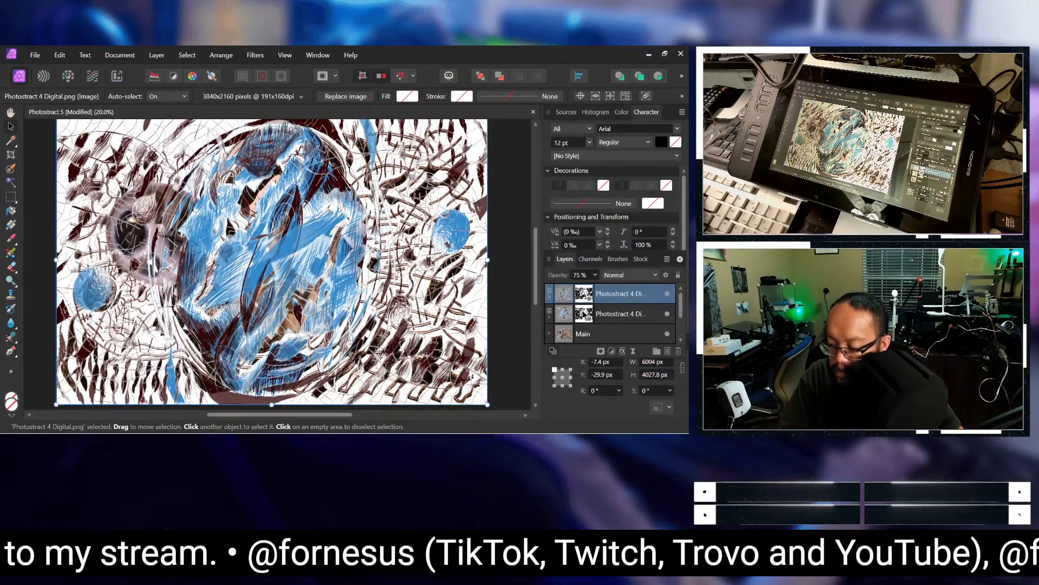
# Step: Select the lower Photostract 4 Digital copy's mask and set the character horizontal scale to 75%
pyautogui.click(563, 315)
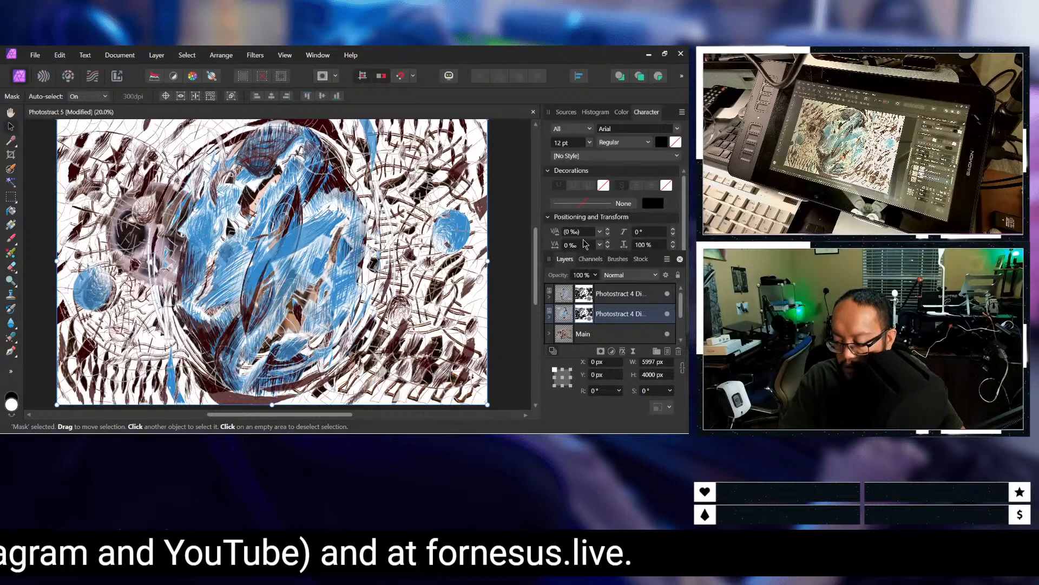
pyautogui.click(639, 244)
pyautogui.write('75')
pyautogui.press('Return')
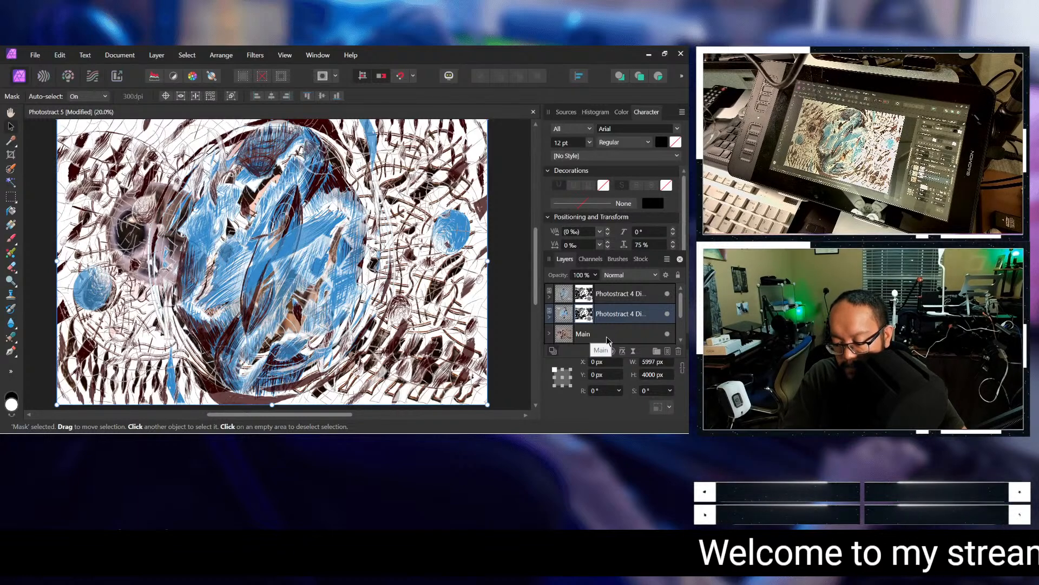
# Step: Compare the settings of the two Photostract 4 Digital copies and look through the layers beneath them
pyautogui.click(629, 316)
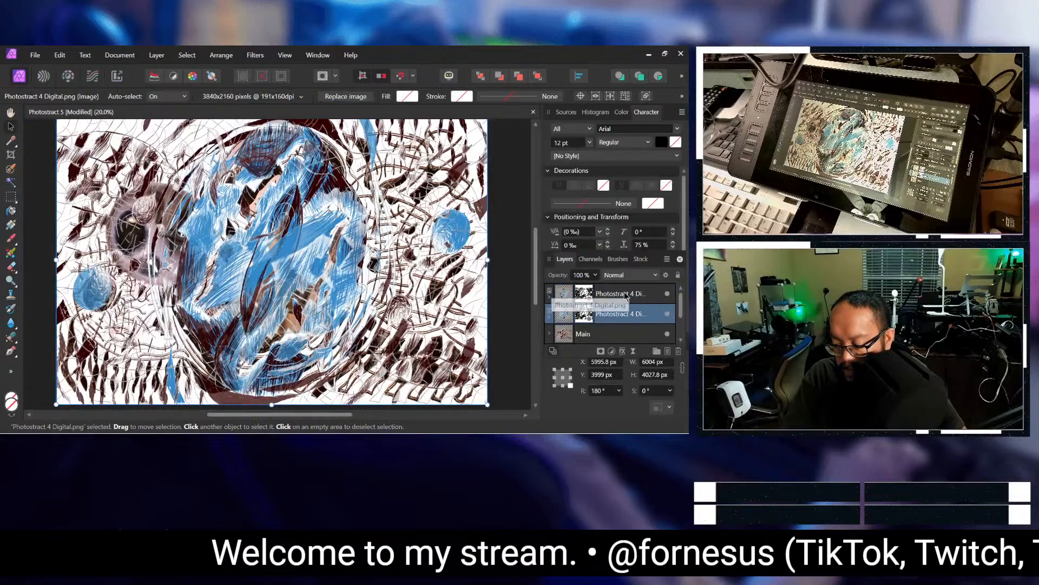
pyautogui.click(626, 298)
pyautogui.click(626, 315)
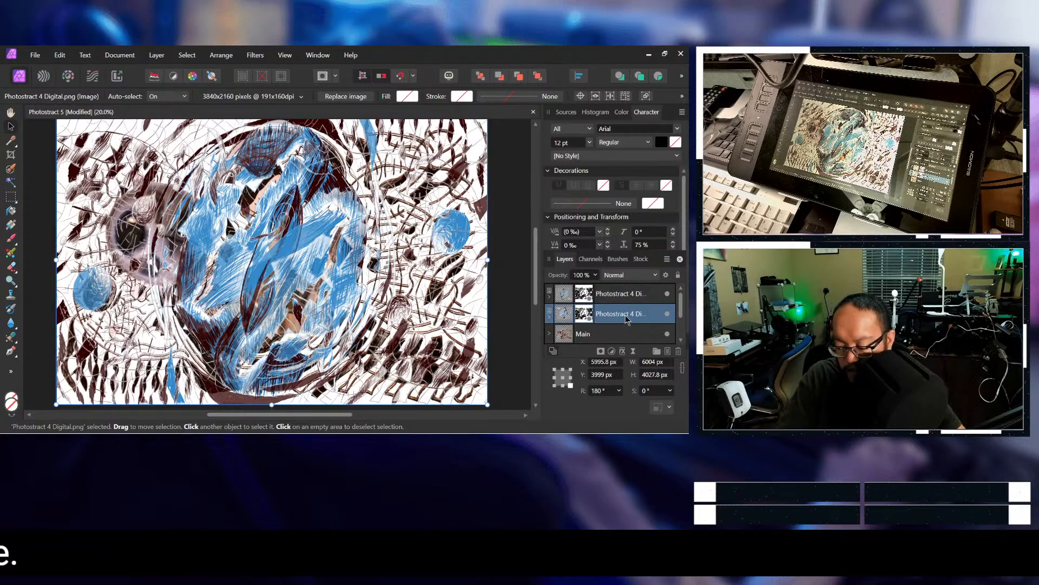
pyautogui.scroll(-2, 626, 319)
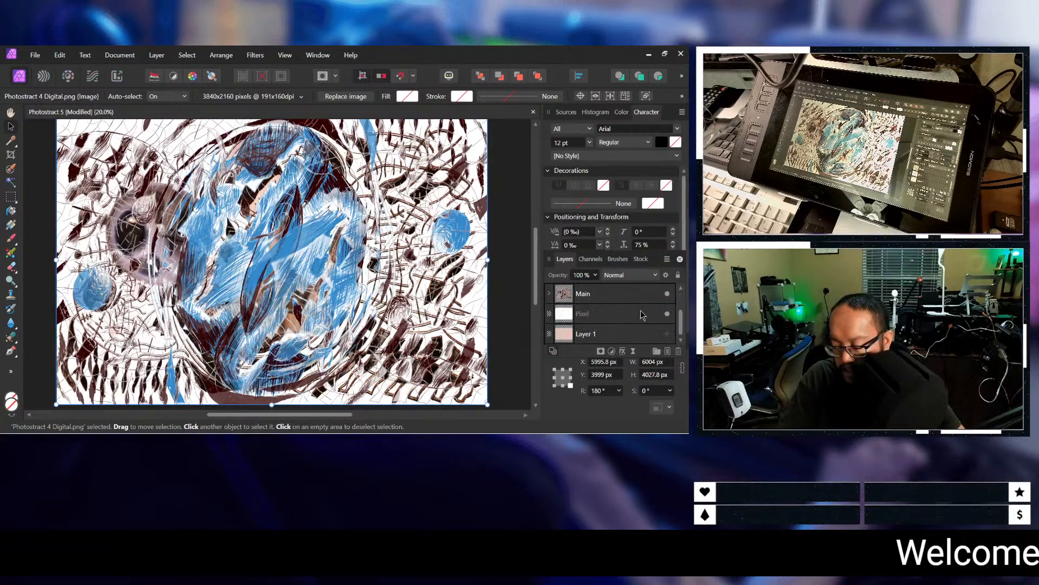
pyautogui.scroll(2, 642, 315)
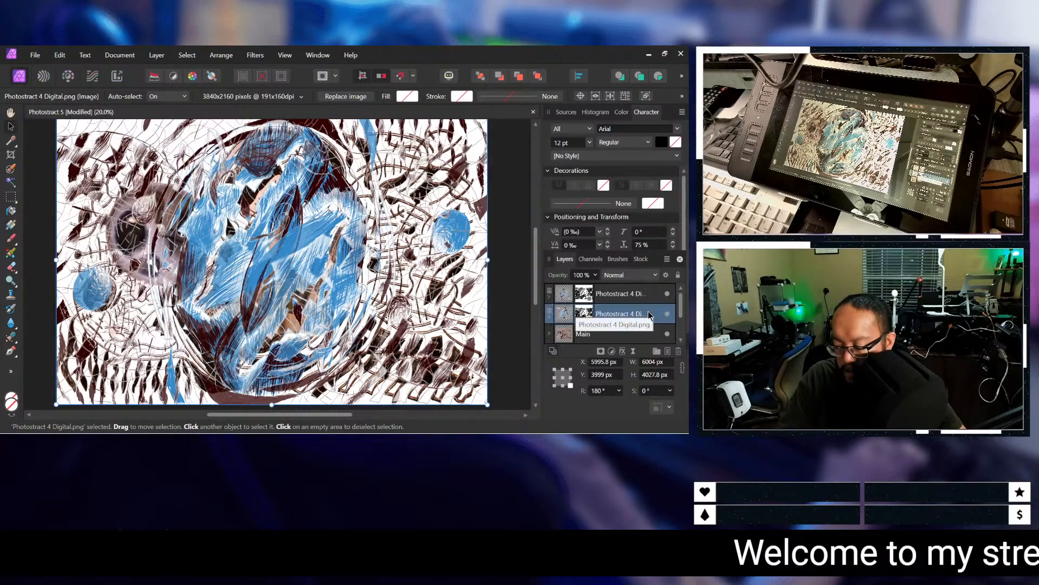
pyautogui.scroll(-2, 649, 315)
# Step: Duplicate the Main group
pyautogui.click(642, 299)
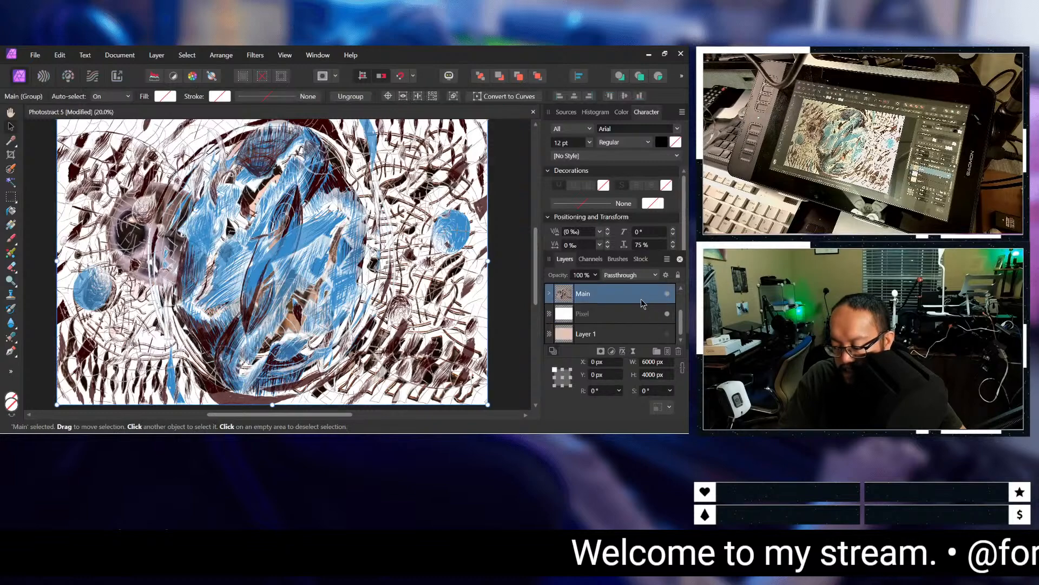
pyautogui.scroll(2, 647, 306)
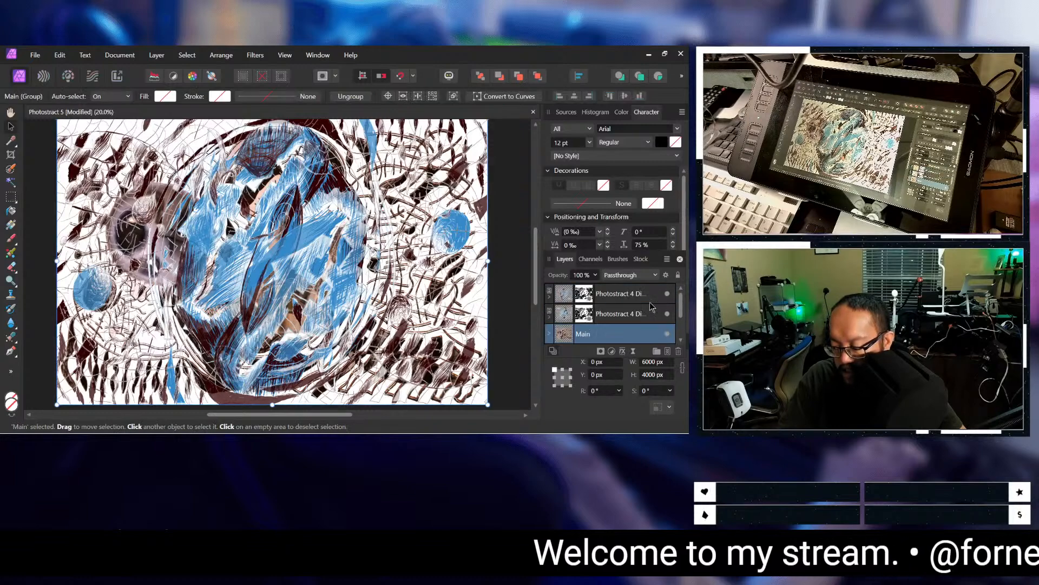
pyautogui.rightClick(631, 336)
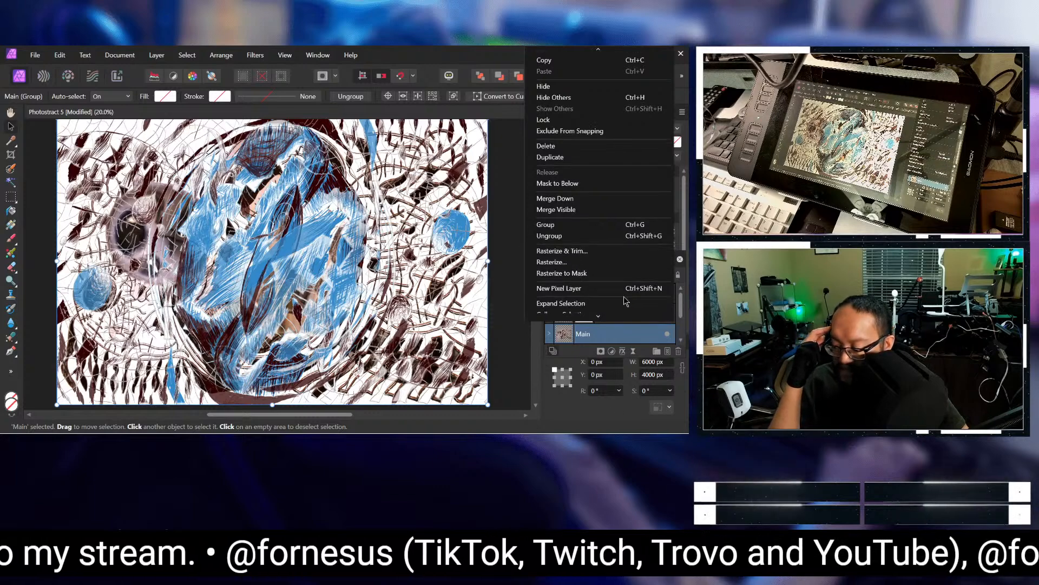
pyautogui.click(593, 157)
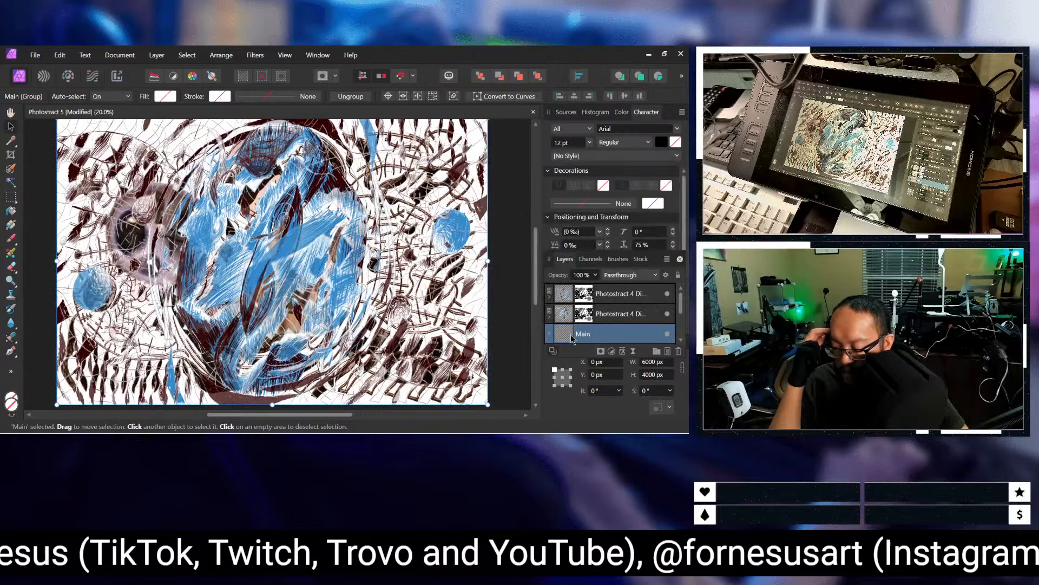
# Step: Try setting the duplicated Main group's rotation to 180° and check its visibility
pyautogui.click(607, 390)
pyautogui.write('180')
pyautogui.press('Return')
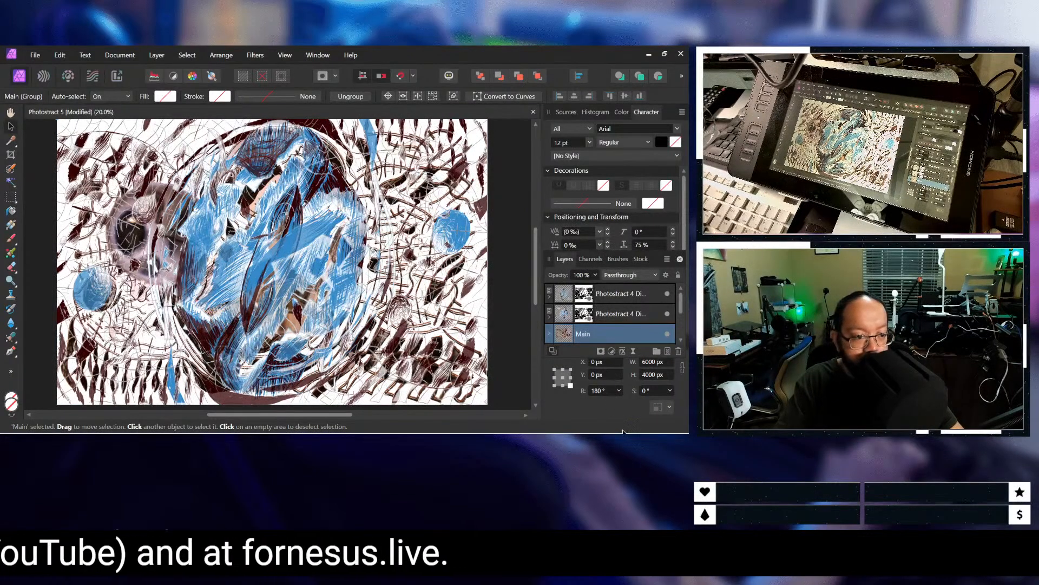
pyautogui.click(670, 339)
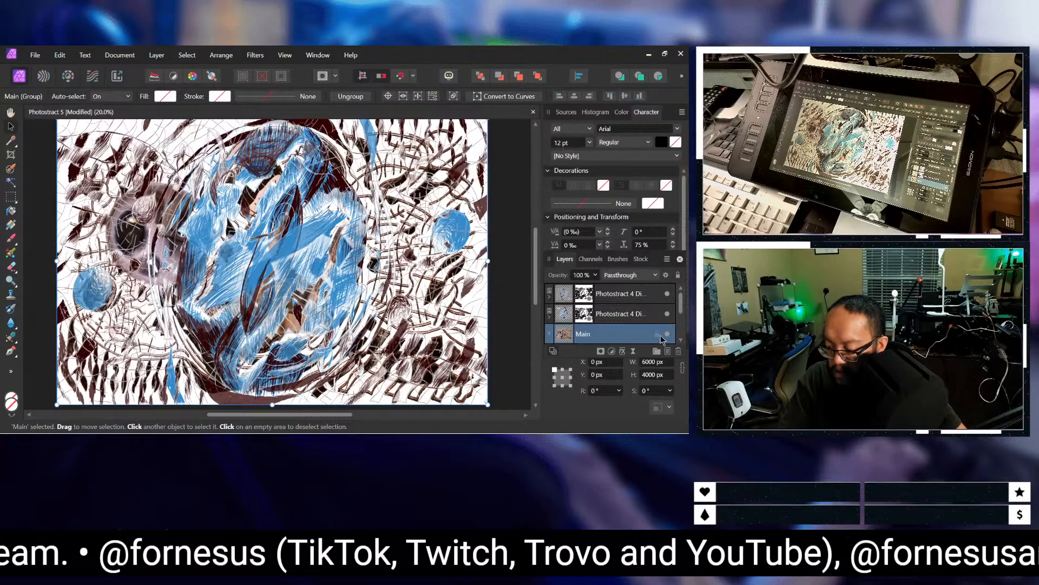
# Step: Rotate the upper Main group freehand by half a turn to about 180°, keeping it over the canvas
pyautogui.scroll(-2, 647, 331)
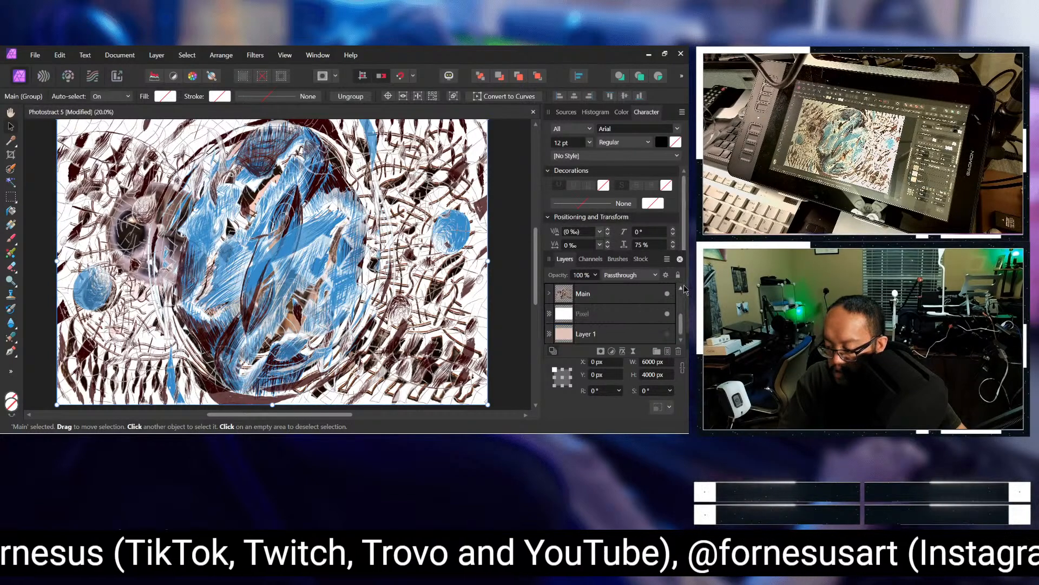
pyautogui.scroll(1, 633, 313)
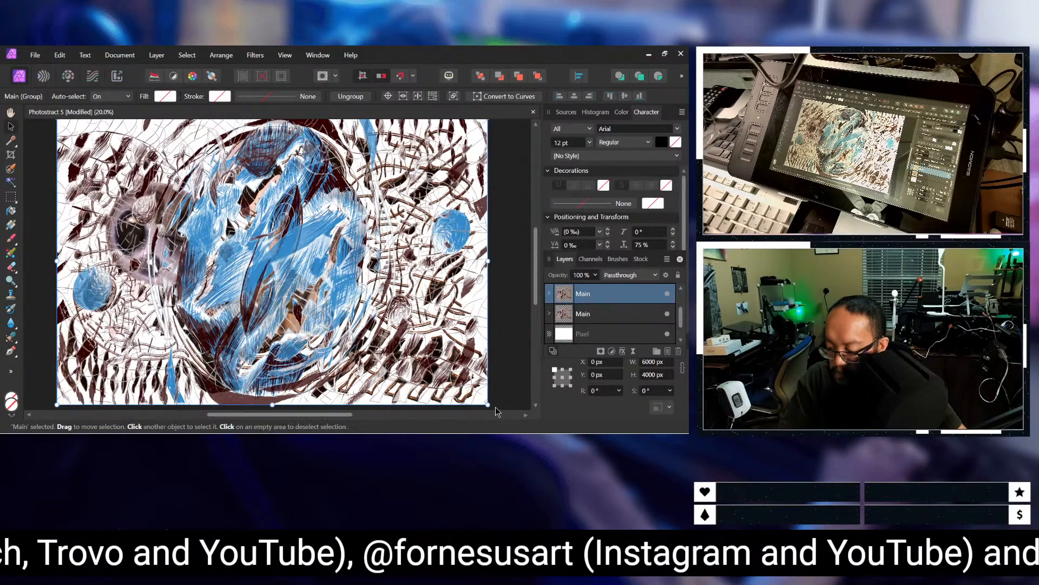
pyautogui.moveTo(493, 406); pyautogui.dragTo(83, 140)
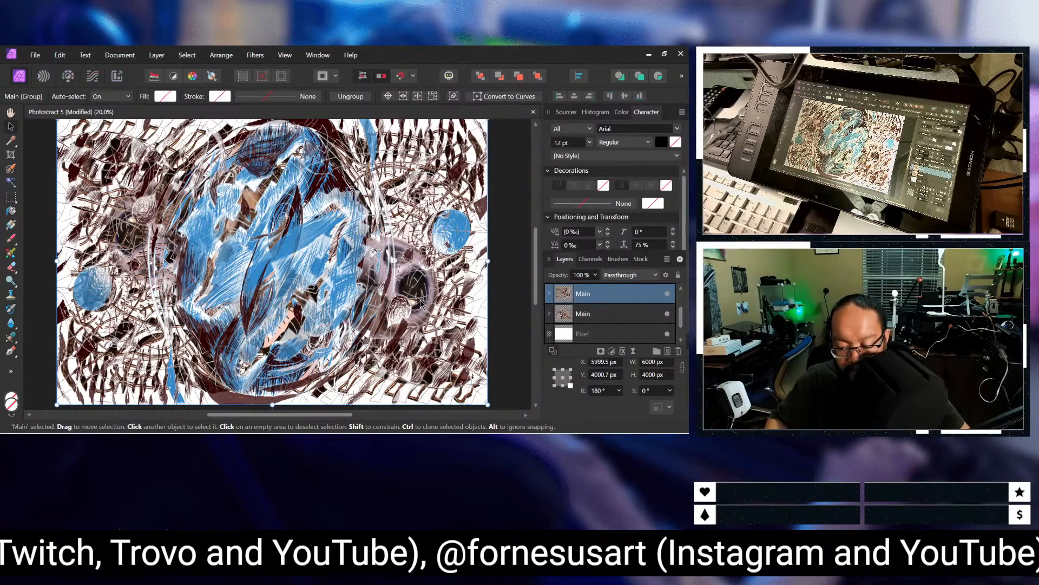
# Step: Save the document with the rotated Main duplicate
pyautogui.click(60, 55)
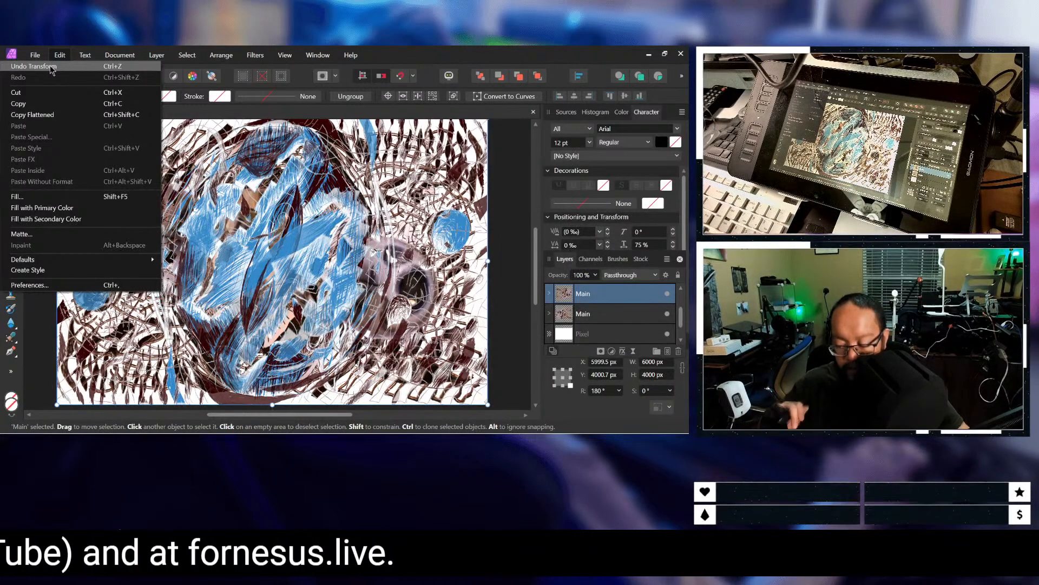
pyautogui.moveTo(34, 55)
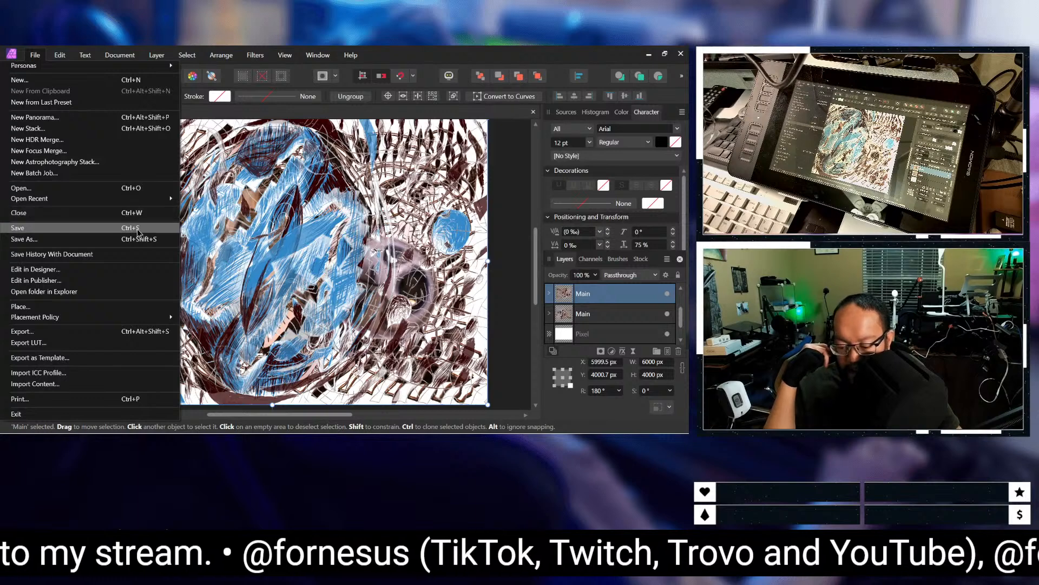
pyautogui.click(138, 232)
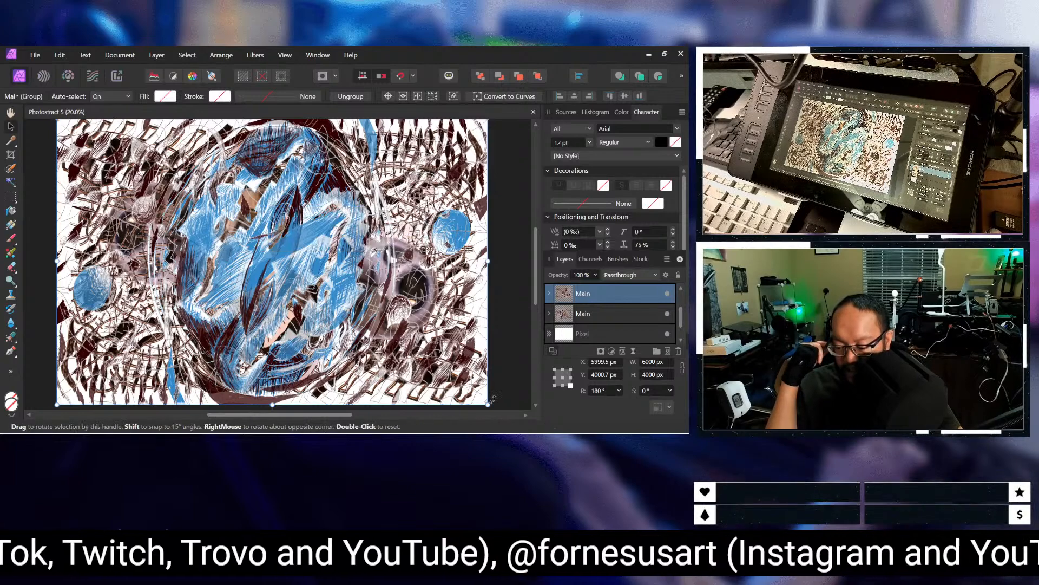
pyautogui.scroll(1, 233, 290)
pyautogui.scroll(-1, 233, 291)
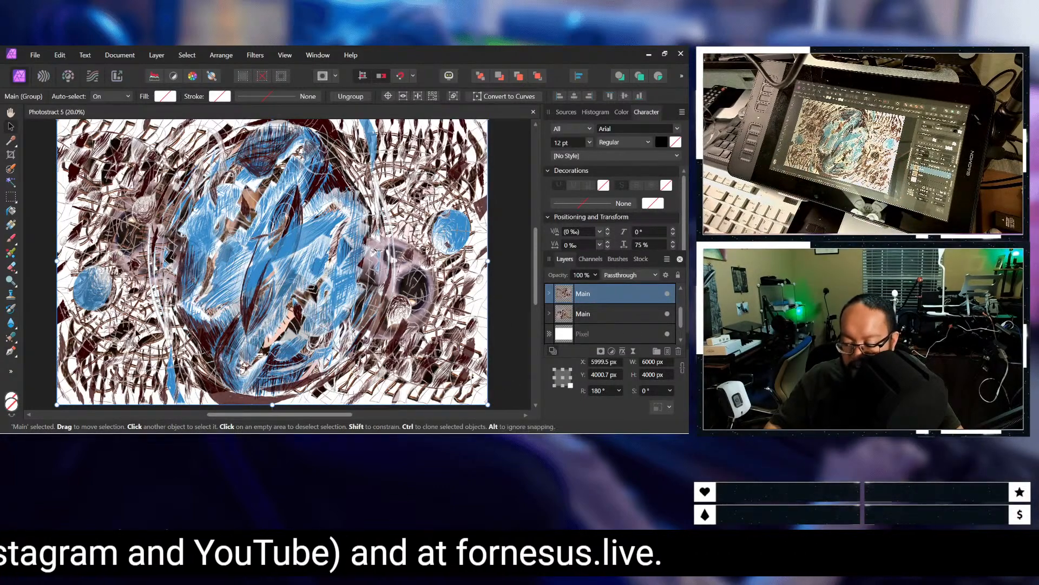
# Step: Open the recent document Photostract 3.afphoto alongside Photostract 5
pyautogui.click(34, 56)
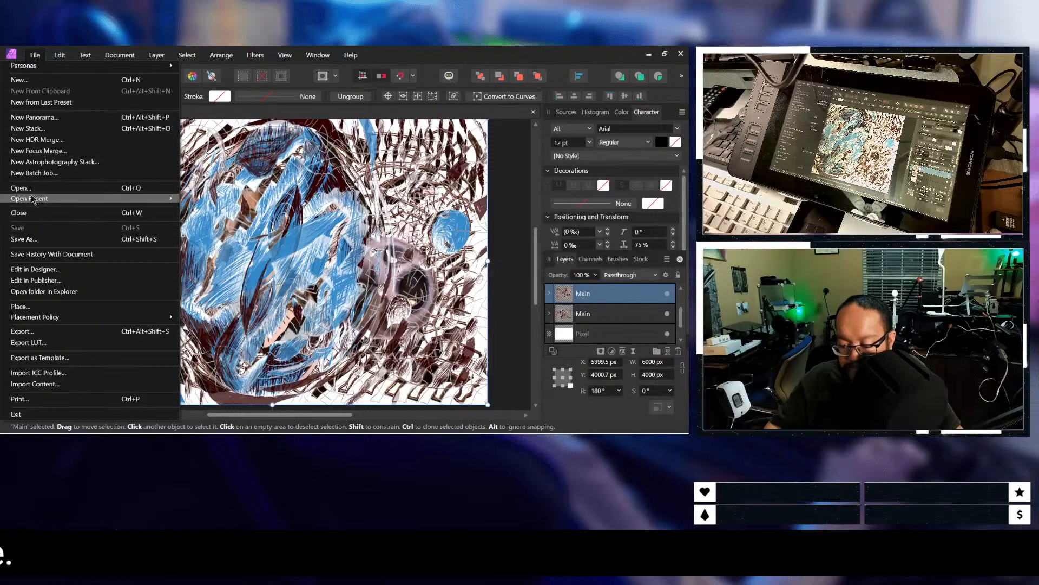
pyautogui.click(30, 58)
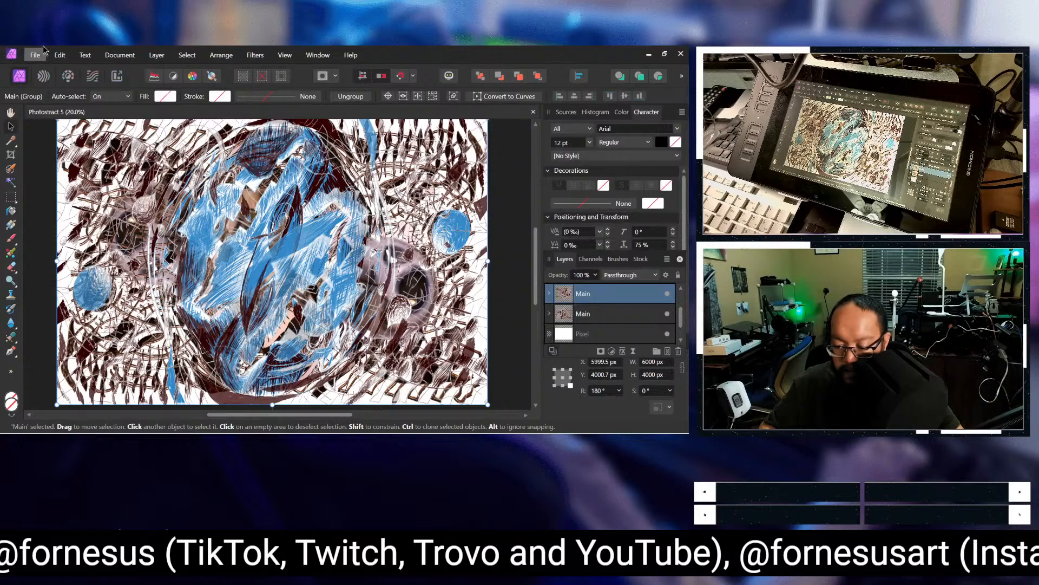
pyautogui.click(36, 54)
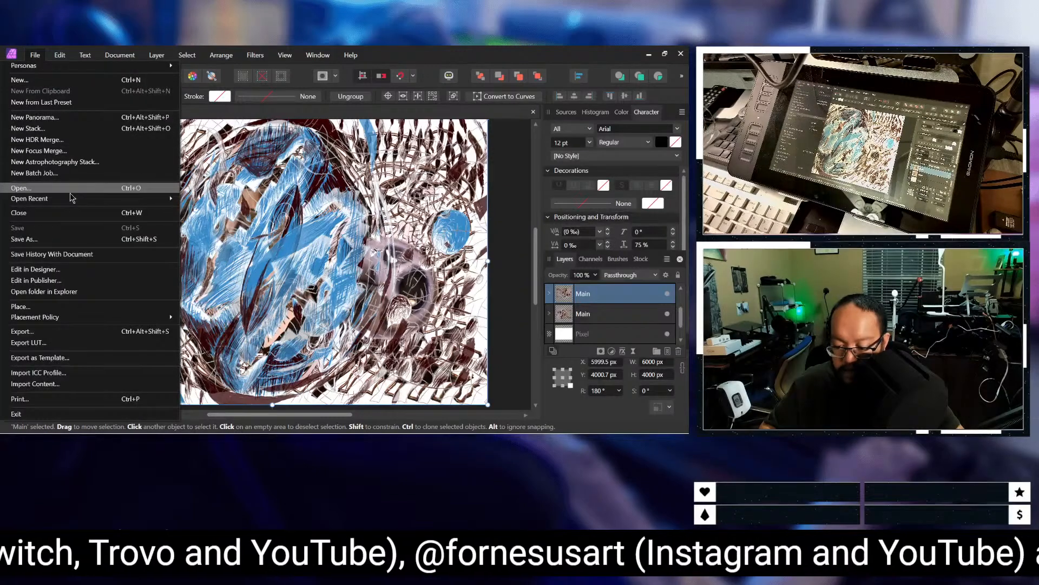
pyautogui.moveTo(76, 199)
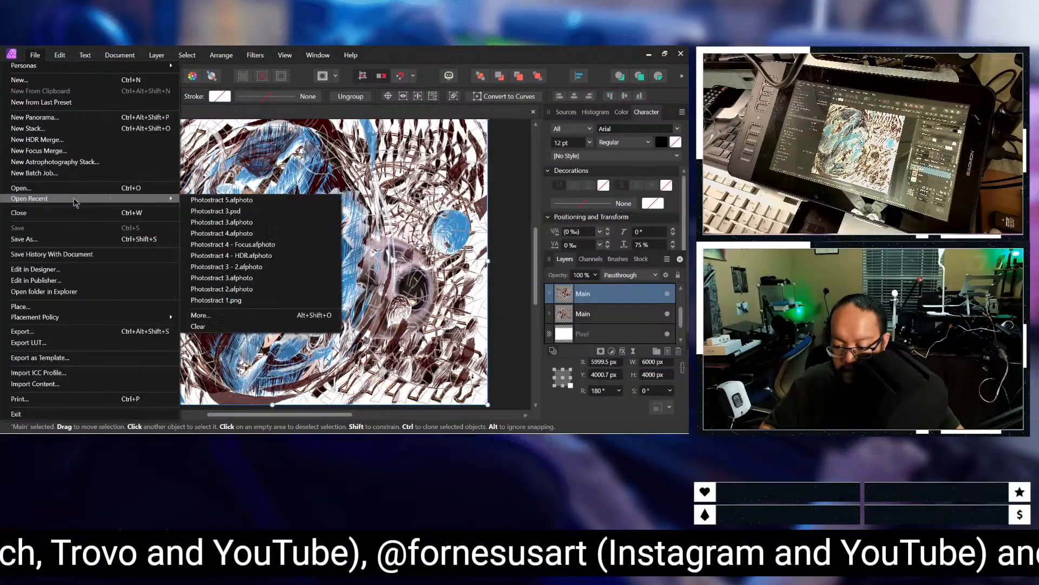
pyautogui.click(240, 224)
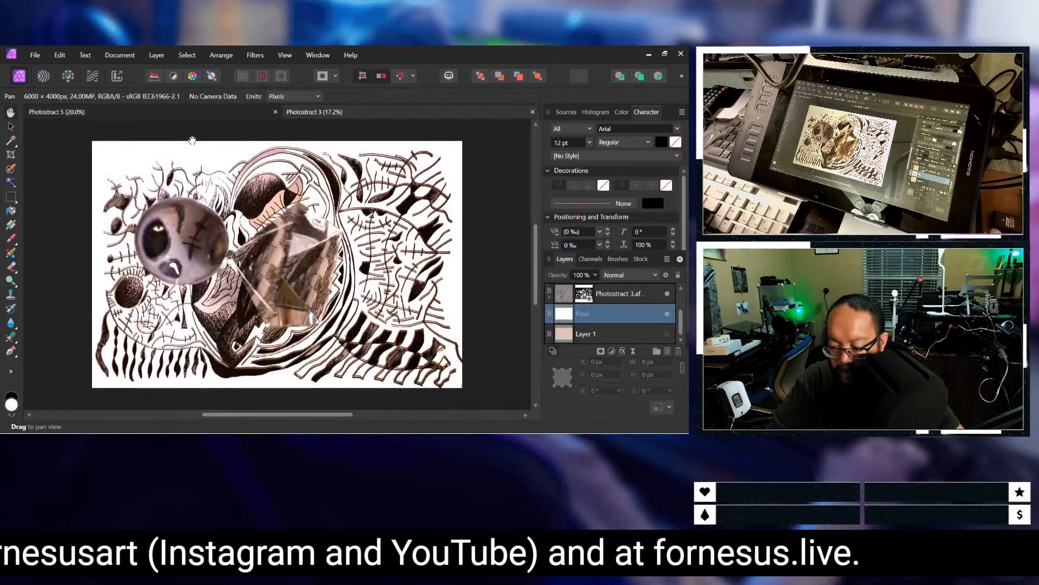
# Step: Open the recent document Photostract 4.afphoto alongside Photostract 5 and Photostract 3
pyautogui.click(35, 55)
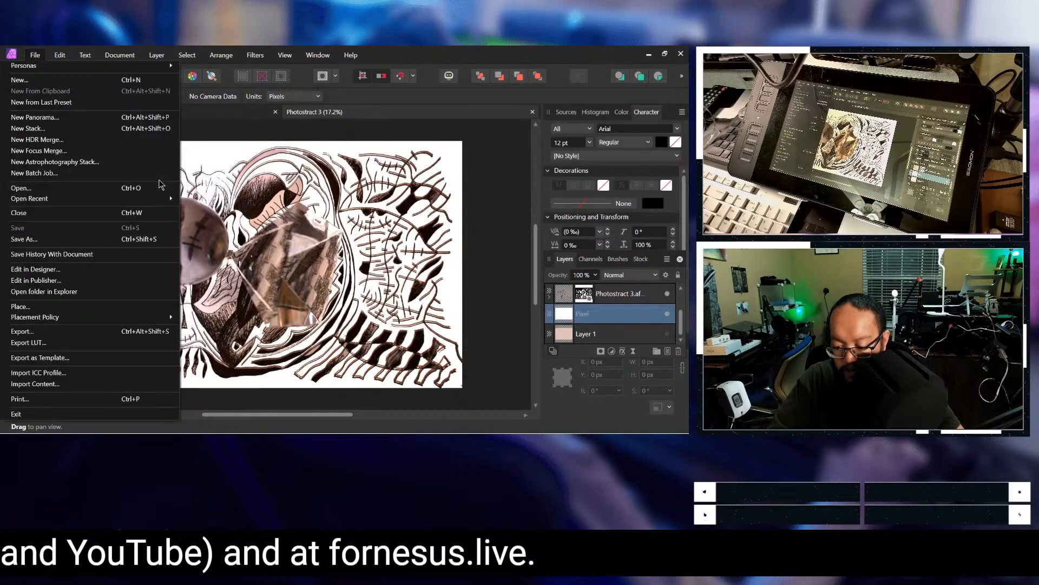
pyautogui.moveTo(163, 198)
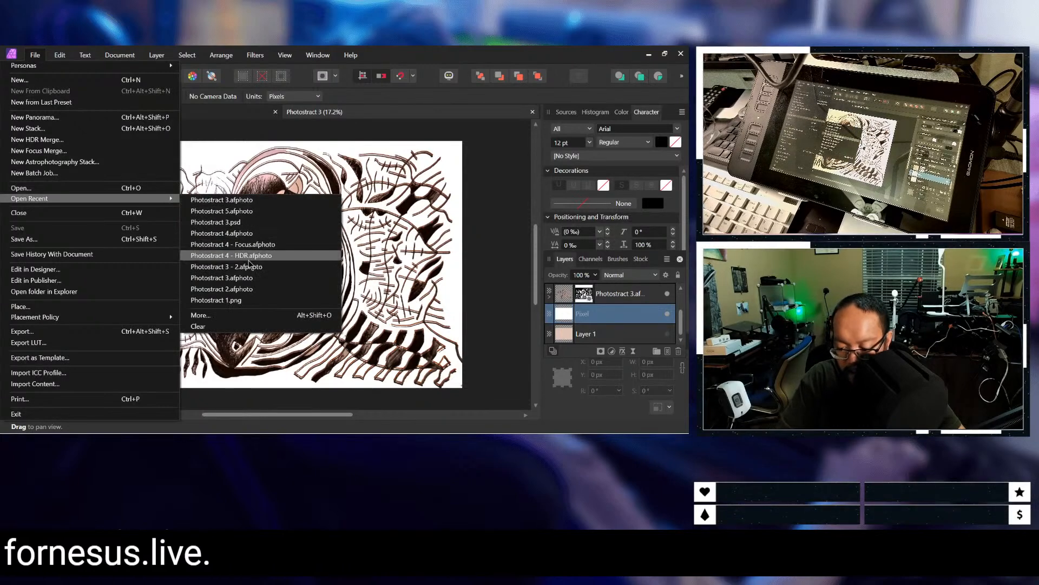
pyautogui.click(245, 234)
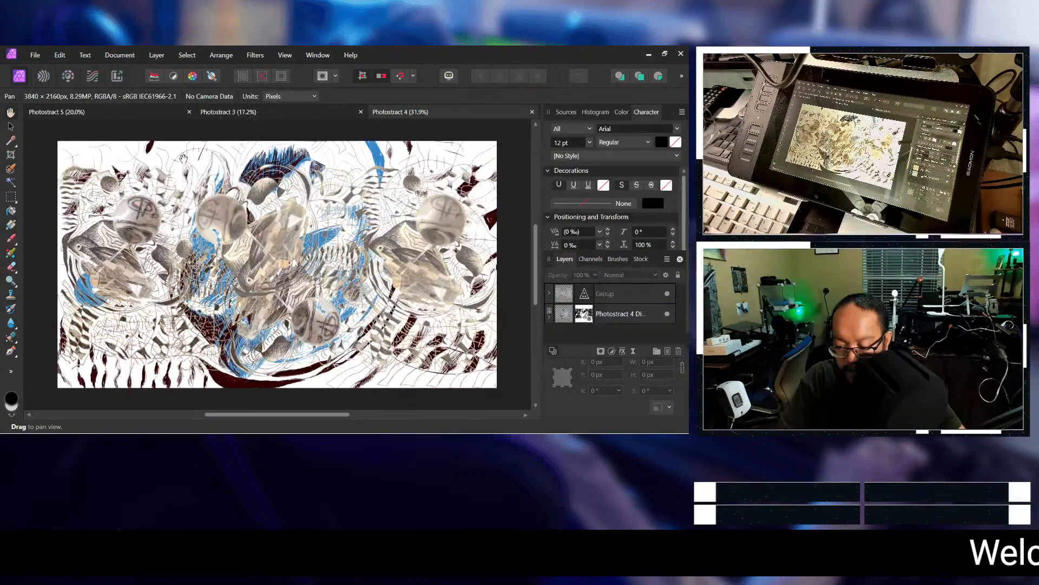
# Step: Compare the Photostract 3 artwork with Photostract 4 by alternating between the two open documents
pyautogui.click(238, 111)
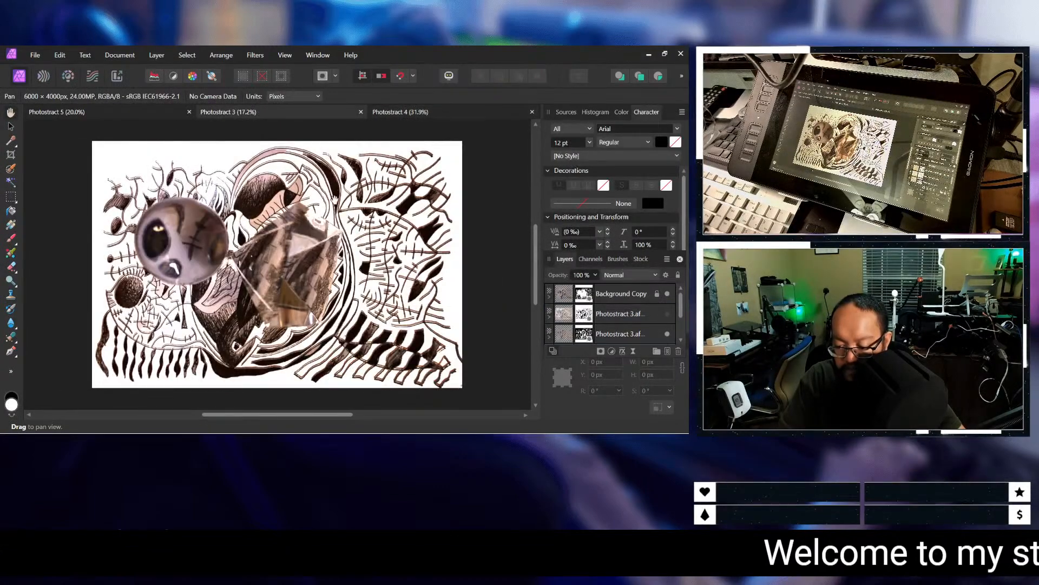
pyautogui.click(401, 118)
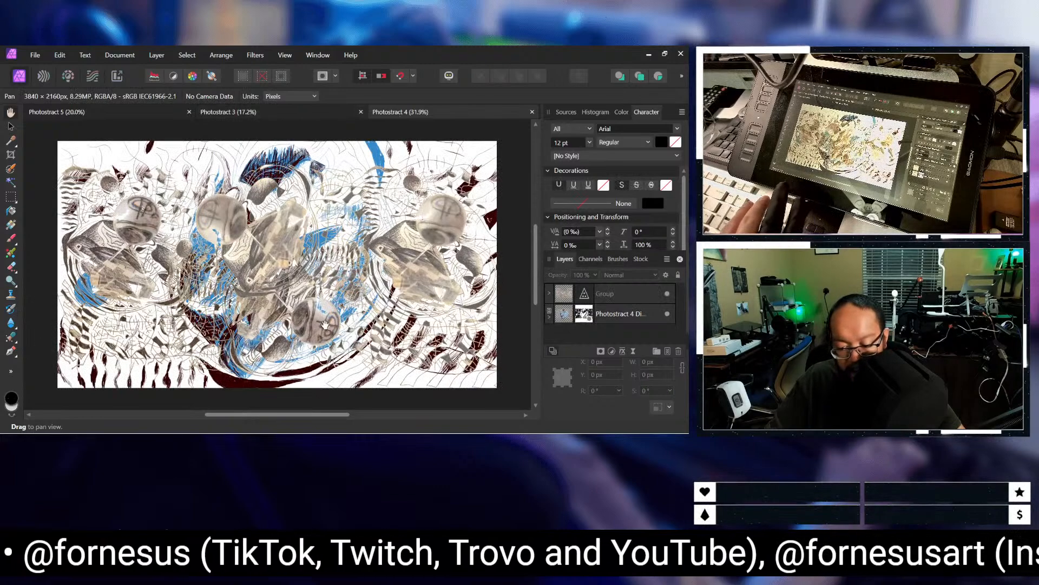
pyautogui.click(229, 113)
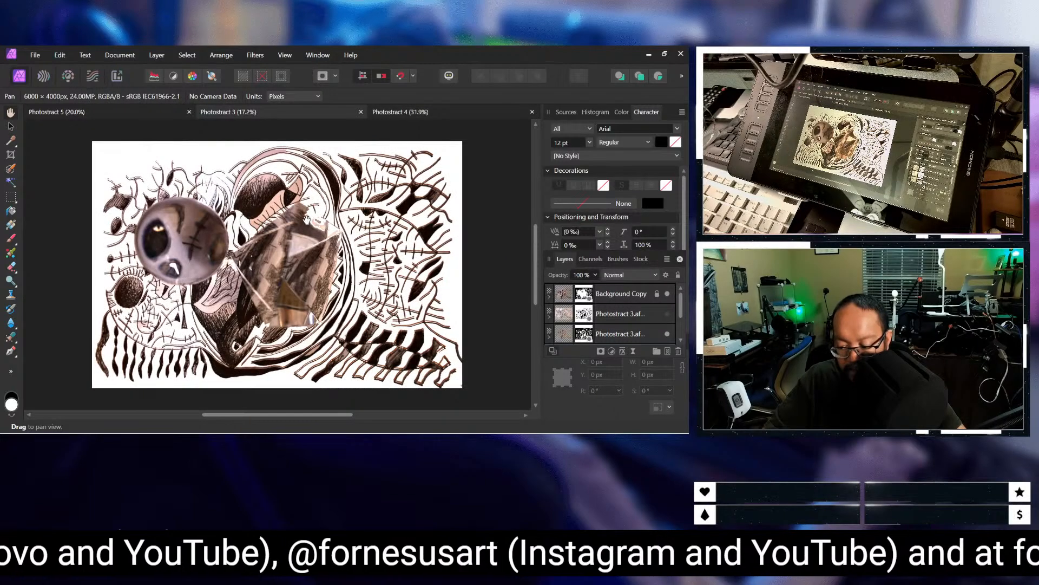
pyautogui.click(417, 111)
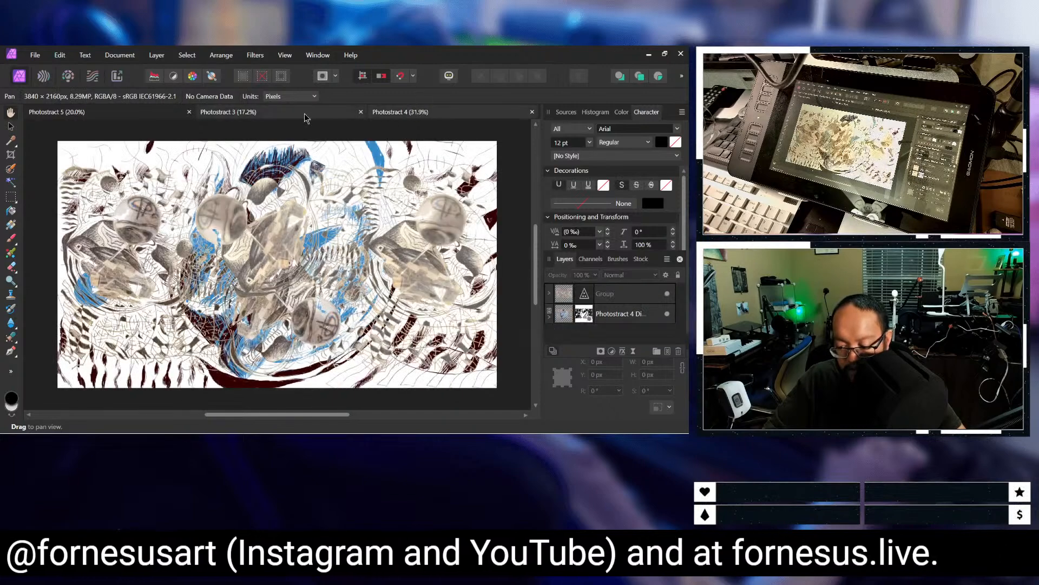
pyautogui.click(271, 112)
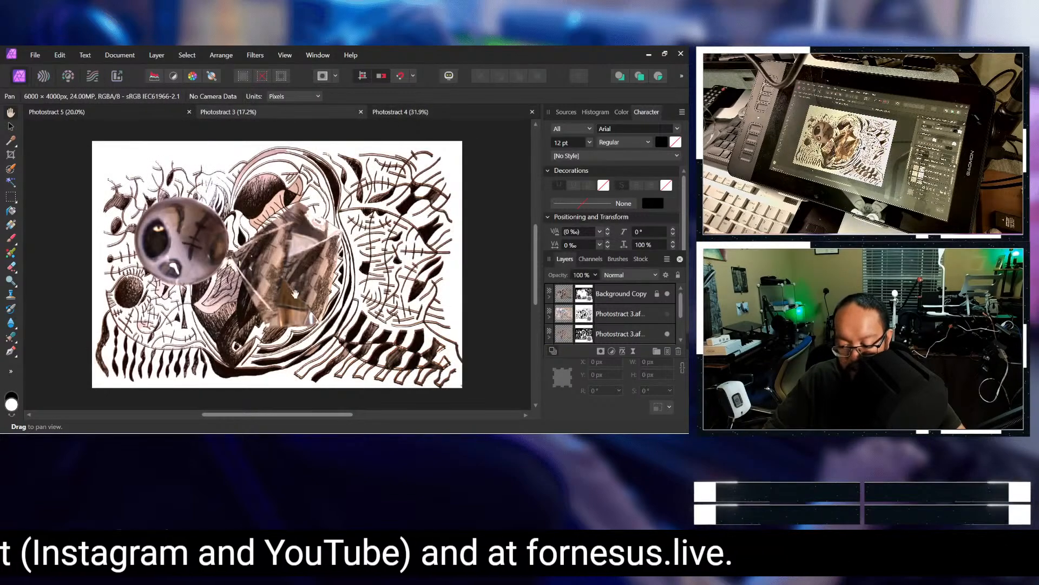
# Step: Compare the layered Photostract 5 composition with the Photostract 3 and Photostract 4 artworks, viewing each document in turn
pyautogui.click(80, 112)
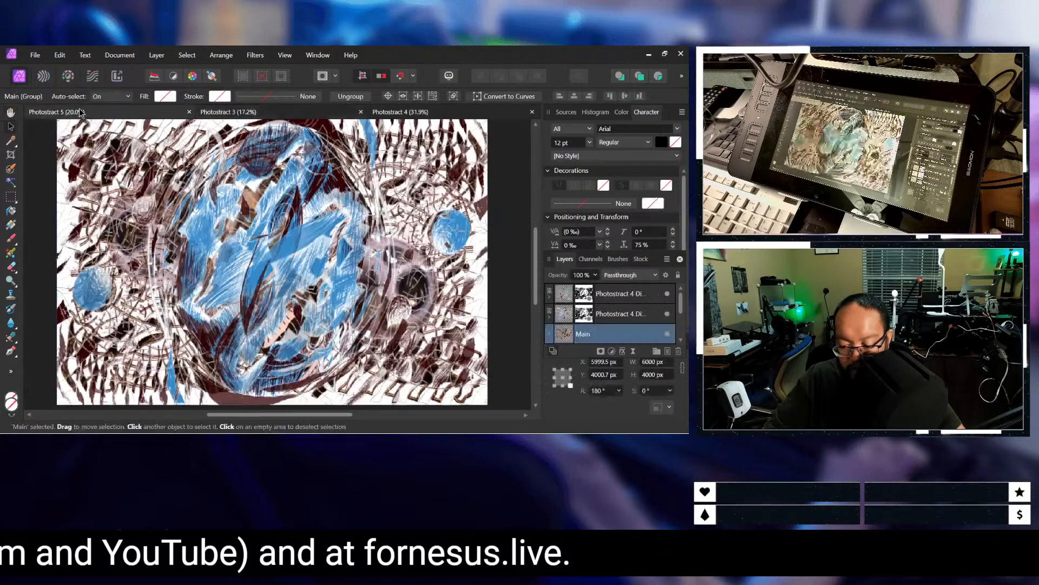
pyautogui.click(420, 107)
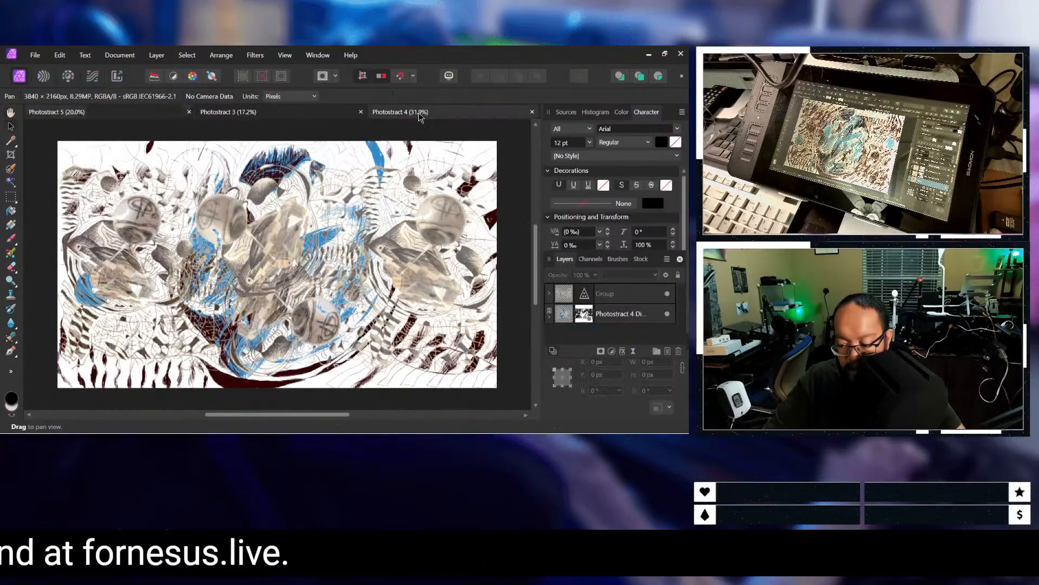
pyautogui.click(266, 115)
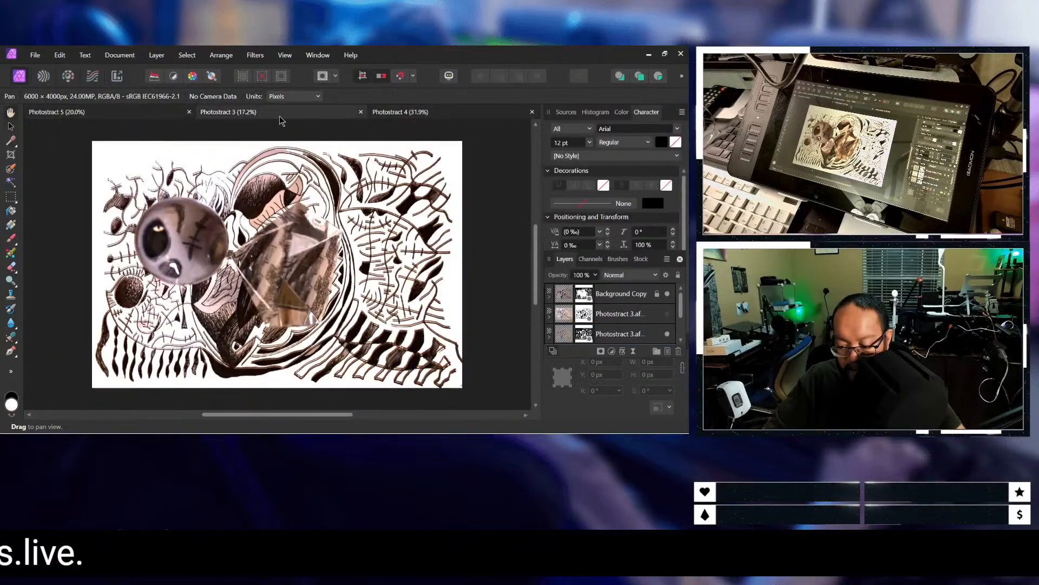
pyautogui.click(172, 115)
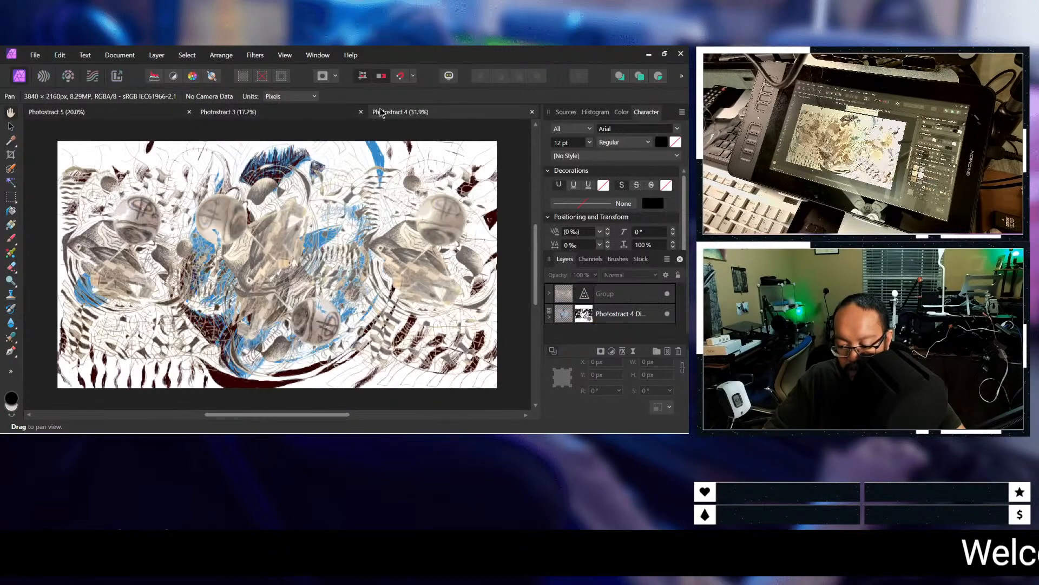
pyautogui.click(141, 114)
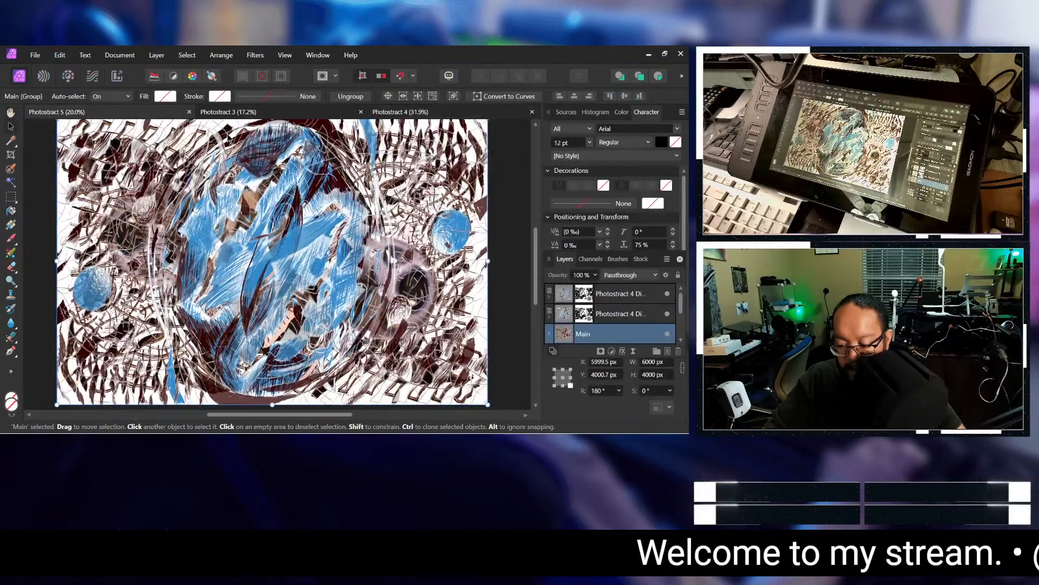
pyautogui.click(227, 112)
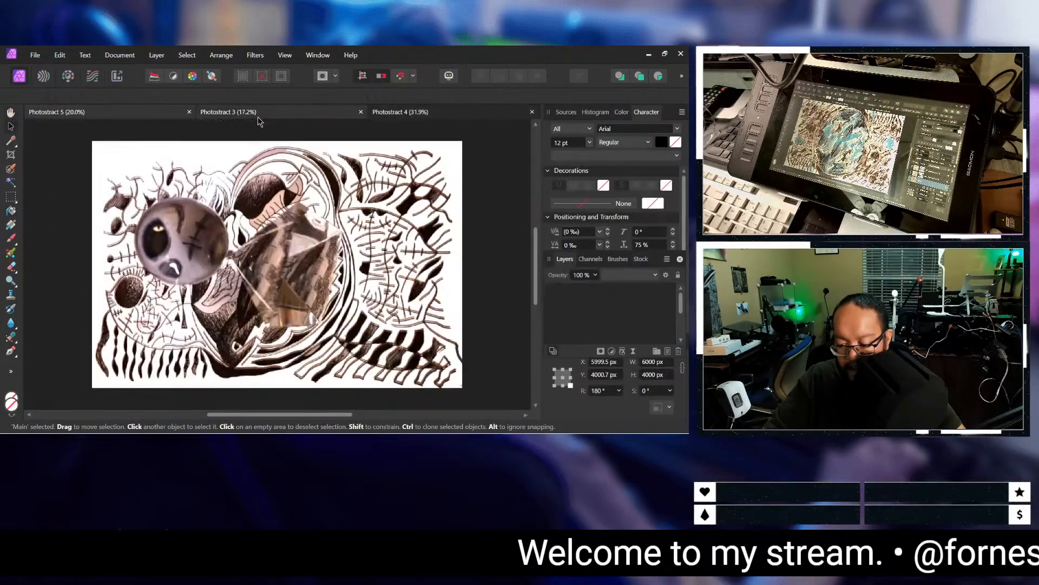
pyautogui.click(81, 114)
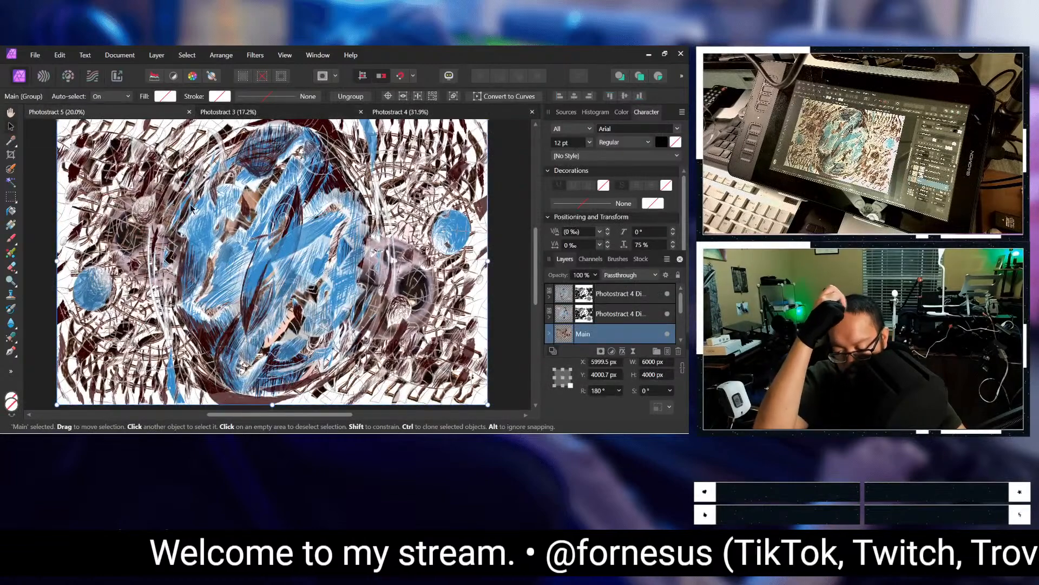
pyautogui.click(266, 113)
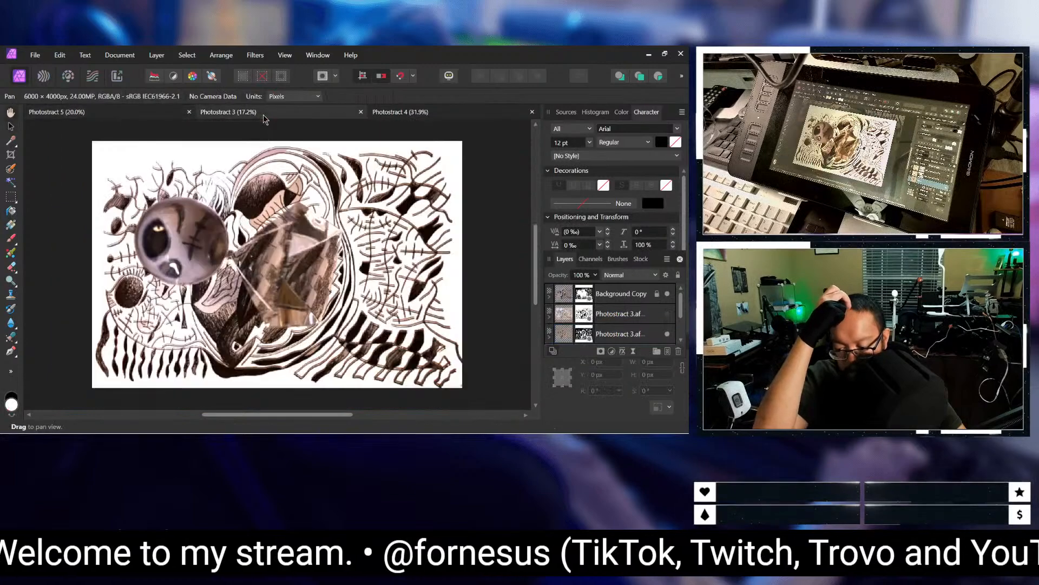
pyautogui.click(407, 112)
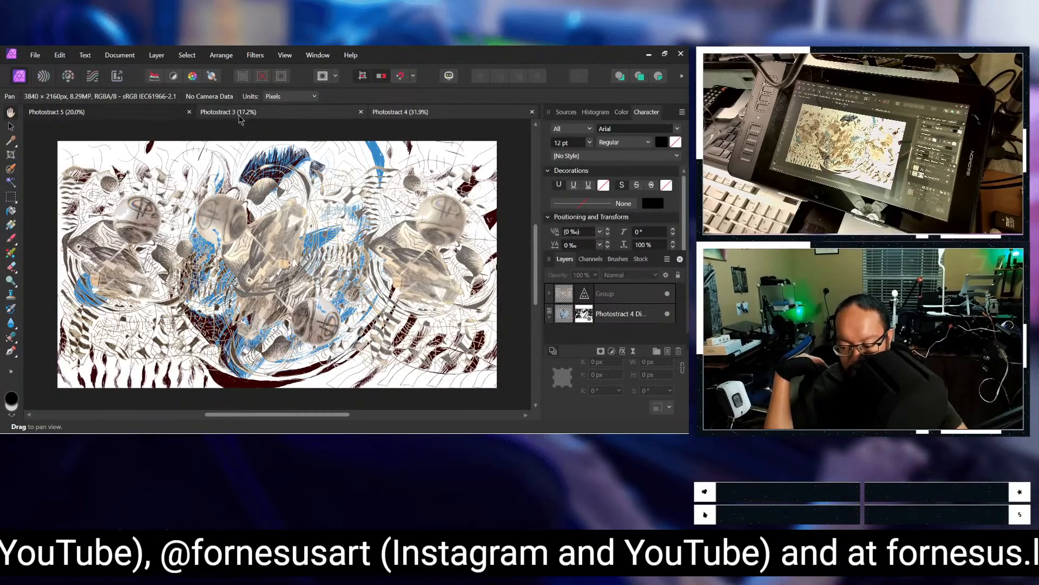
pyautogui.click(241, 115)
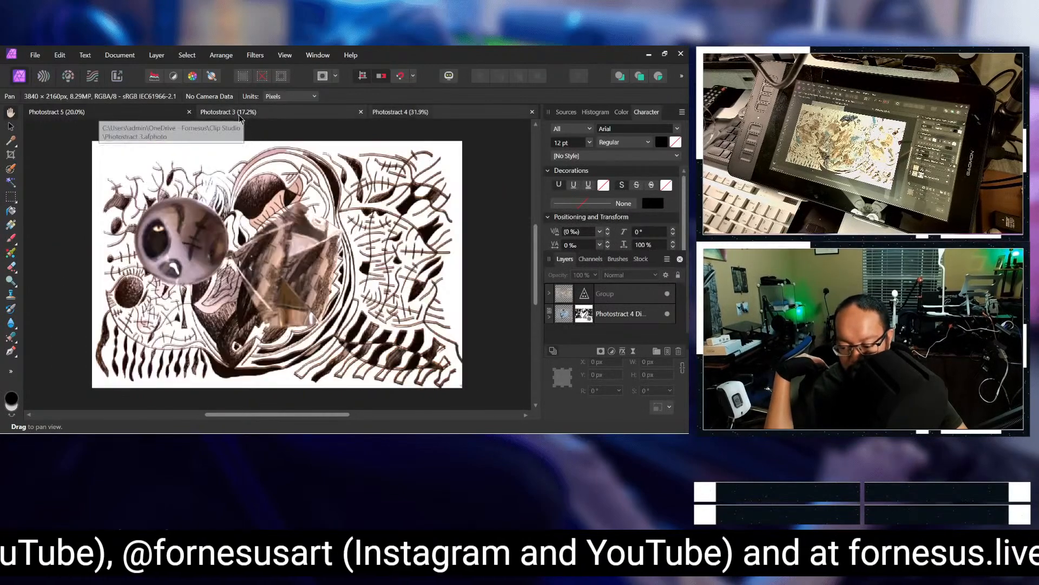
pyautogui.click(396, 112)
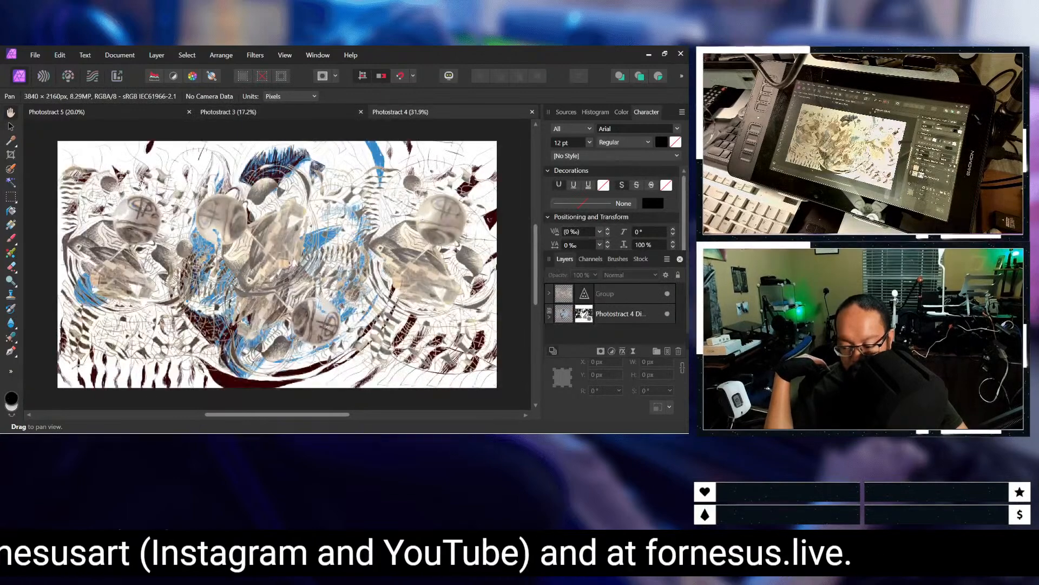
pyautogui.click(35, 53)
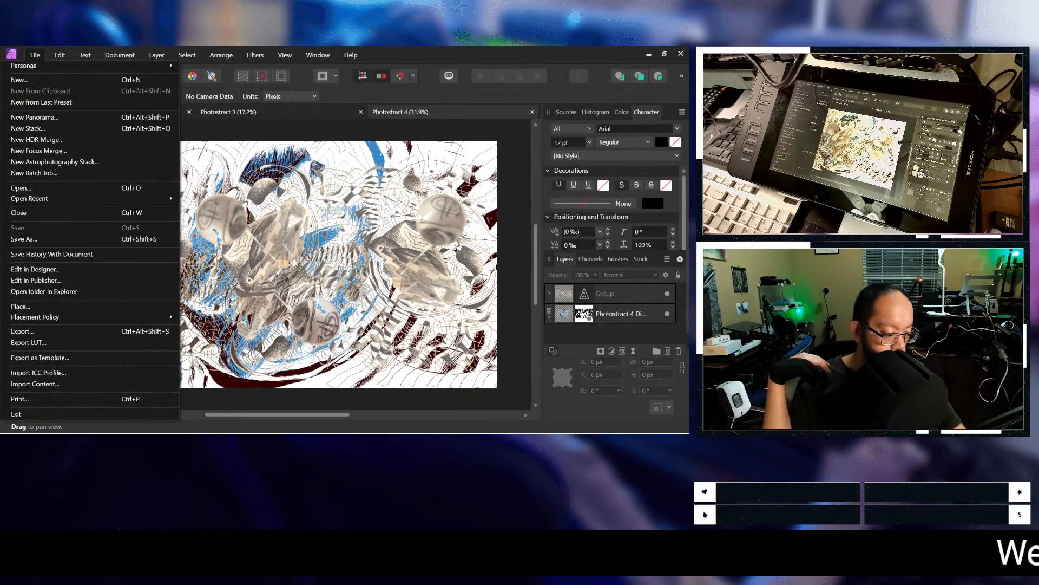
pyautogui.press('Escape')
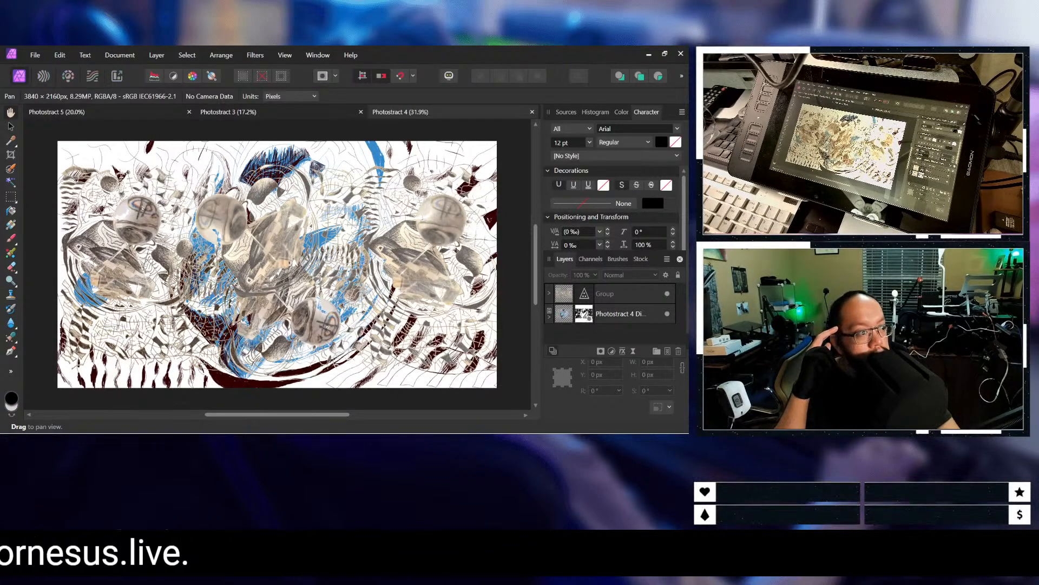
# Step: Switch to the Edge browser, dismiss the Google sign-in prompt and read the r/AffinityPhoto thread "Time lapse options?" with its comments
pyautogui.moveTo(0, 389); pyautogui.dragTo(238, 46)
pyautogui.scroll(2, 222, 157)
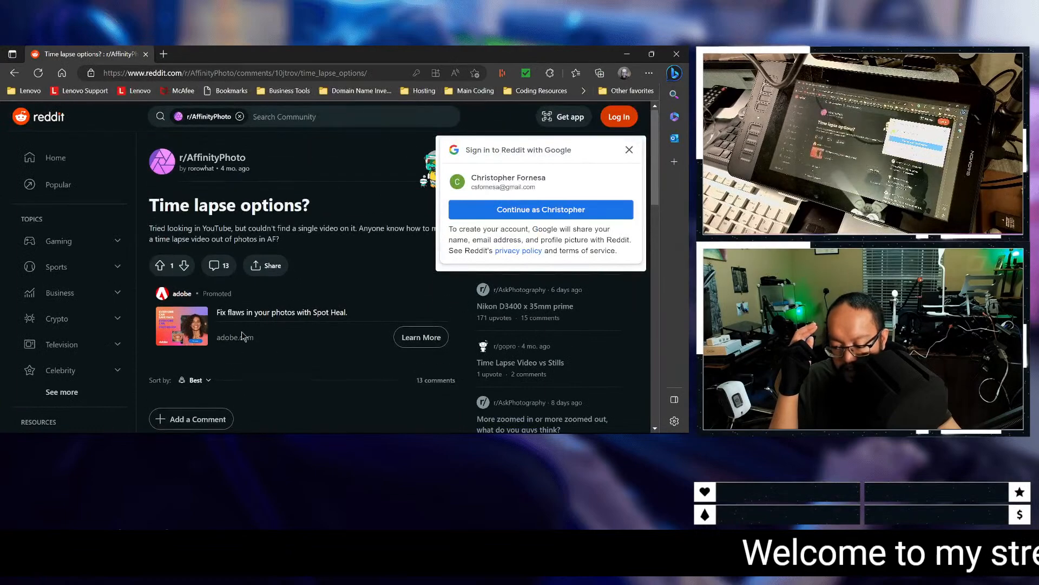
pyautogui.click(629, 150)
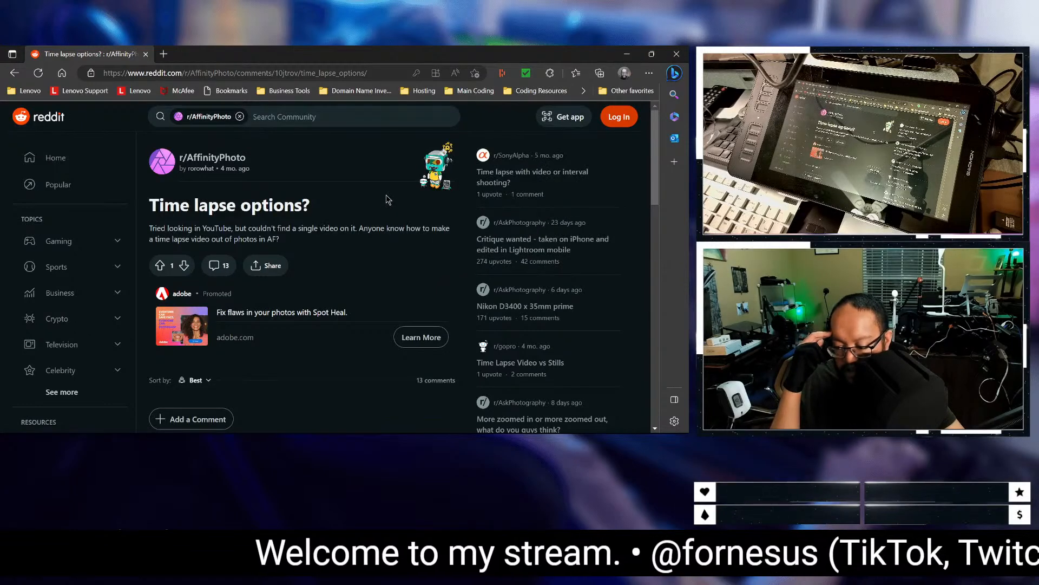
pyautogui.scroll(-1, 390, 201)
pyautogui.scroll(-4, 389, 201)
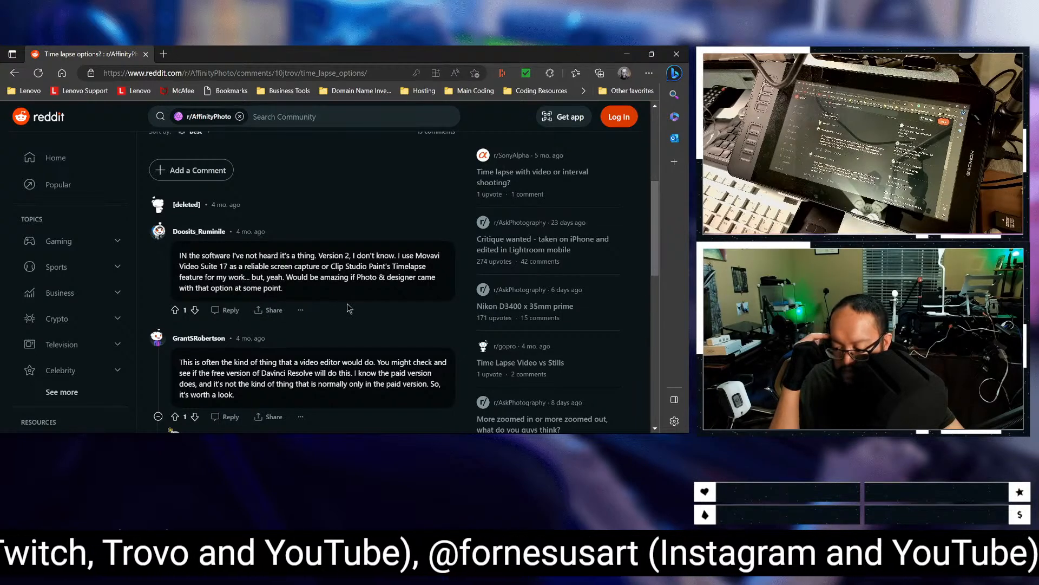
pyautogui.scroll(-1, 337, 310)
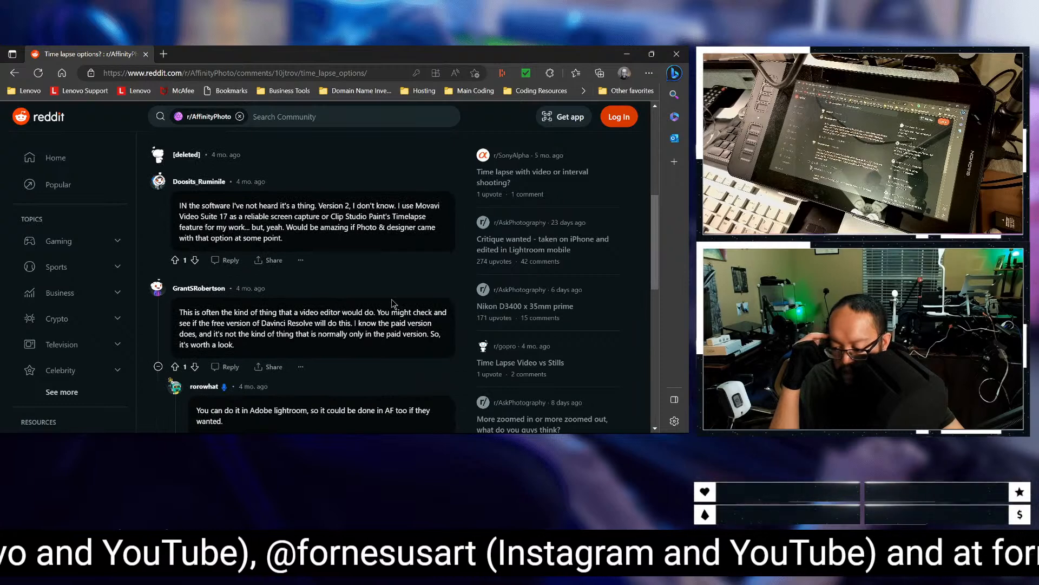
pyautogui.scroll(-2, 380, 296)
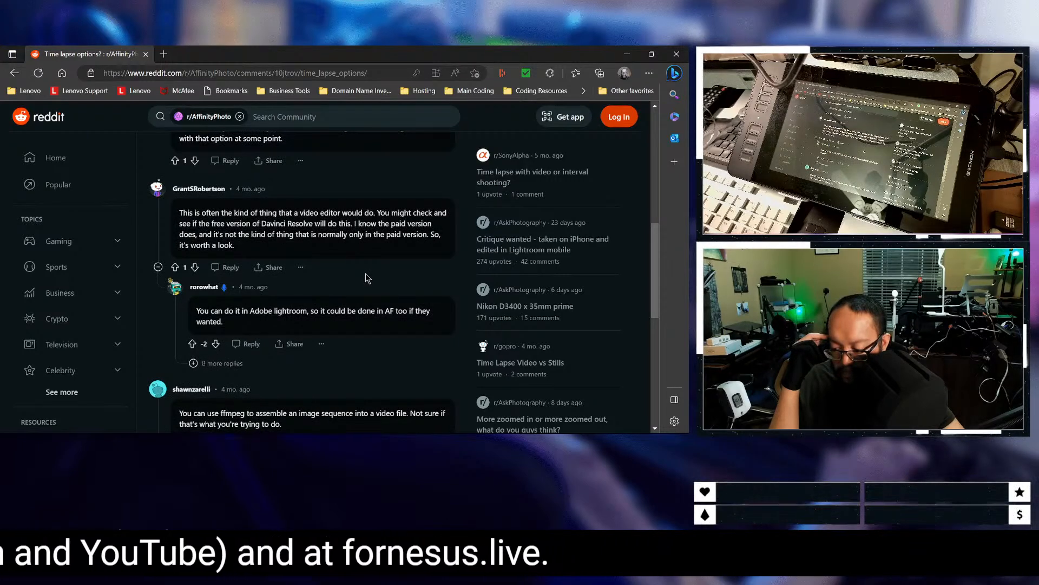
pyautogui.scroll(-1, 368, 278)
pyautogui.scroll(-1, 368, 278)
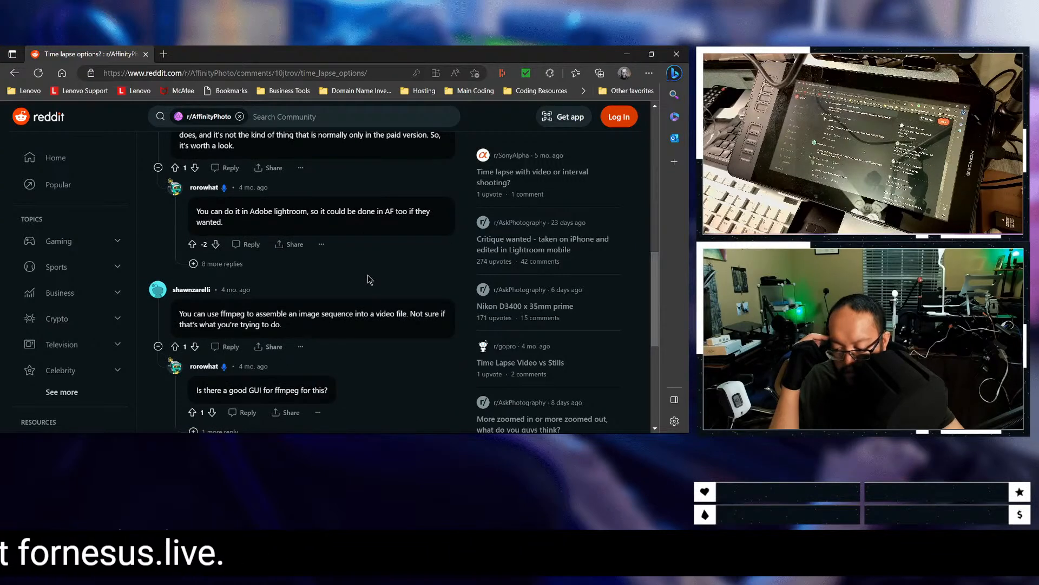
pyautogui.scroll(-2, 369, 278)
pyautogui.scroll(-1, 368, 286)
pyautogui.scroll(2, 349, 290)
pyautogui.scroll(-3, 342, 285)
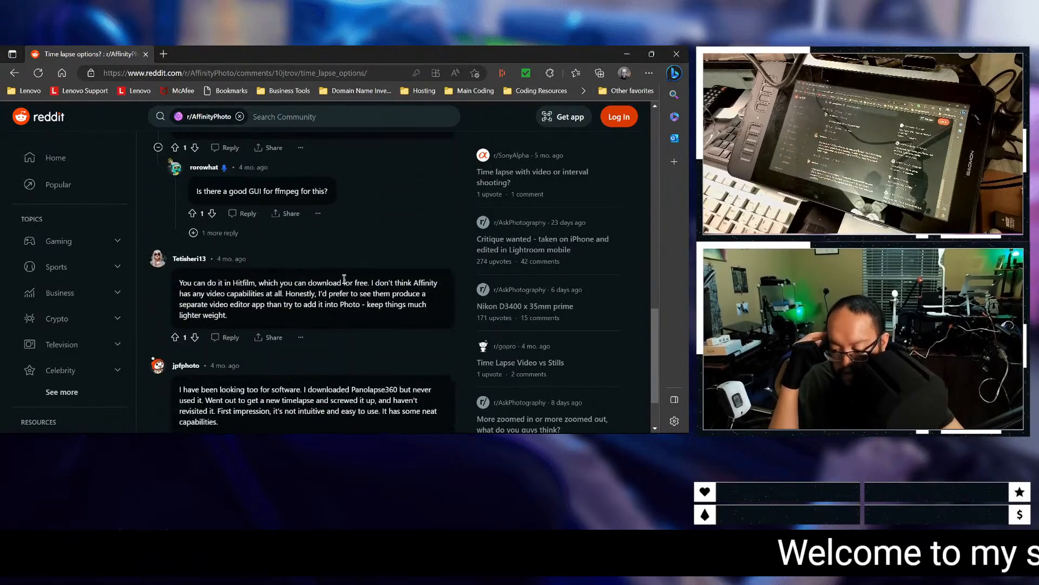
pyautogui.scroll(-2, 344, 278)
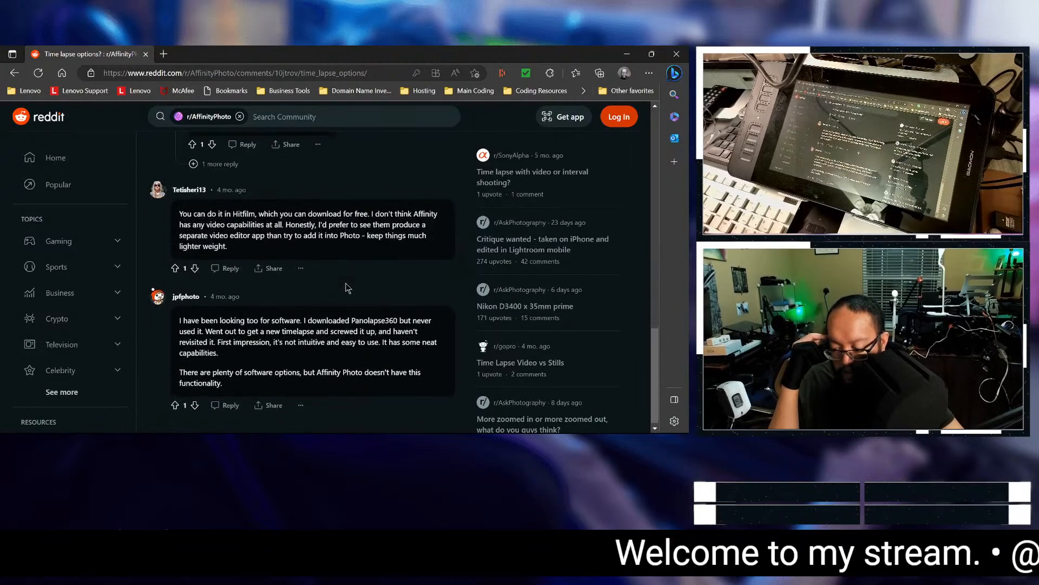
pyautogui.scroll(10, 347, 287)
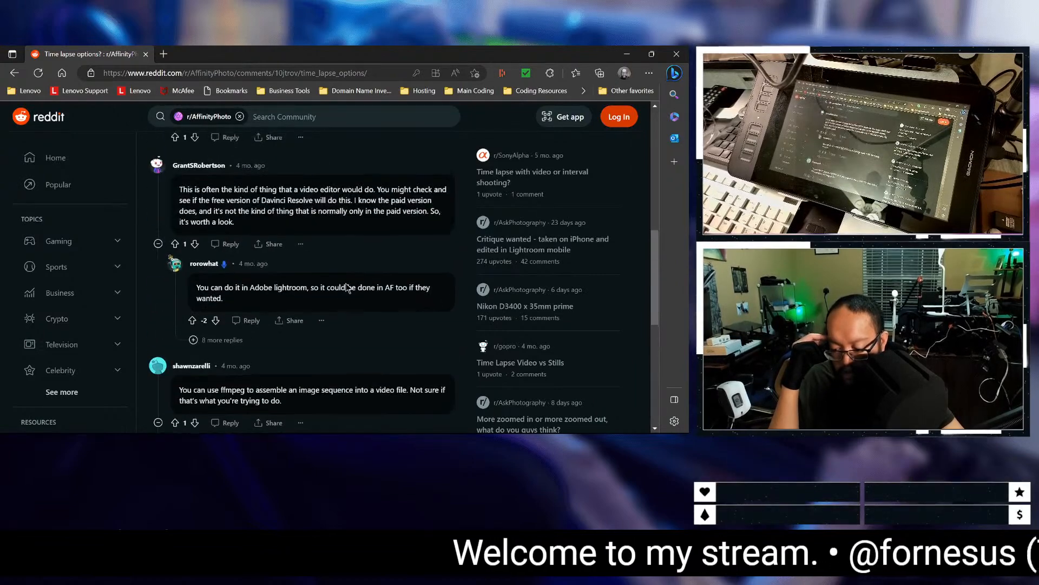
pyautogui.scroll(1, 347, 284)
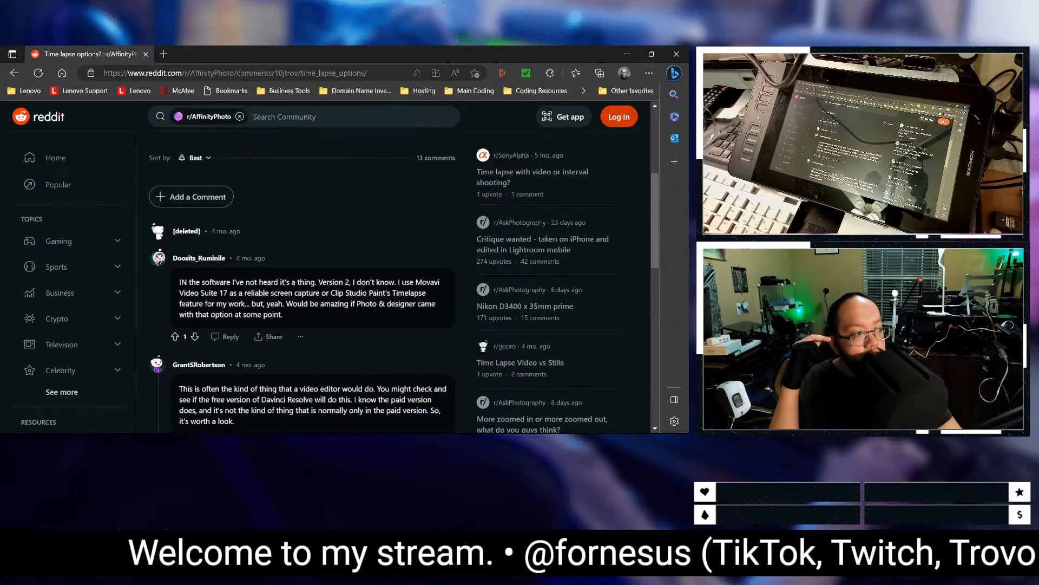
# Step: Go to the Bing results for "affinity photo time lapse" and look through them for relevant time-lapse pages
pyautogui.moveTo(0, 293); pyautogui.dragTo(150, 48)
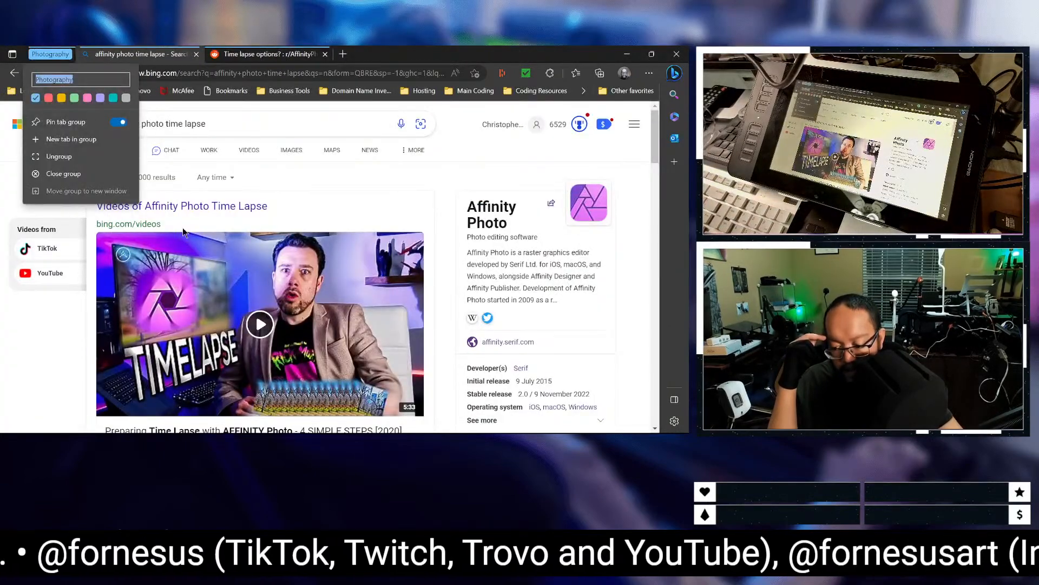
pyautogui.scroll(-10, 183, 227)
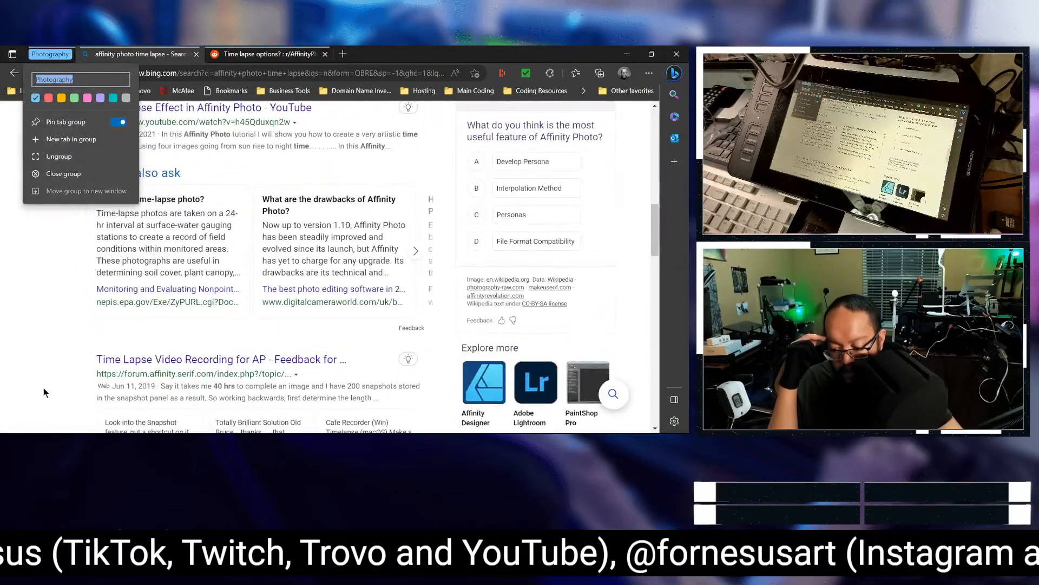
pyautogui.click(62, 379)
pyautogui.scroll(-15, 62, 379)
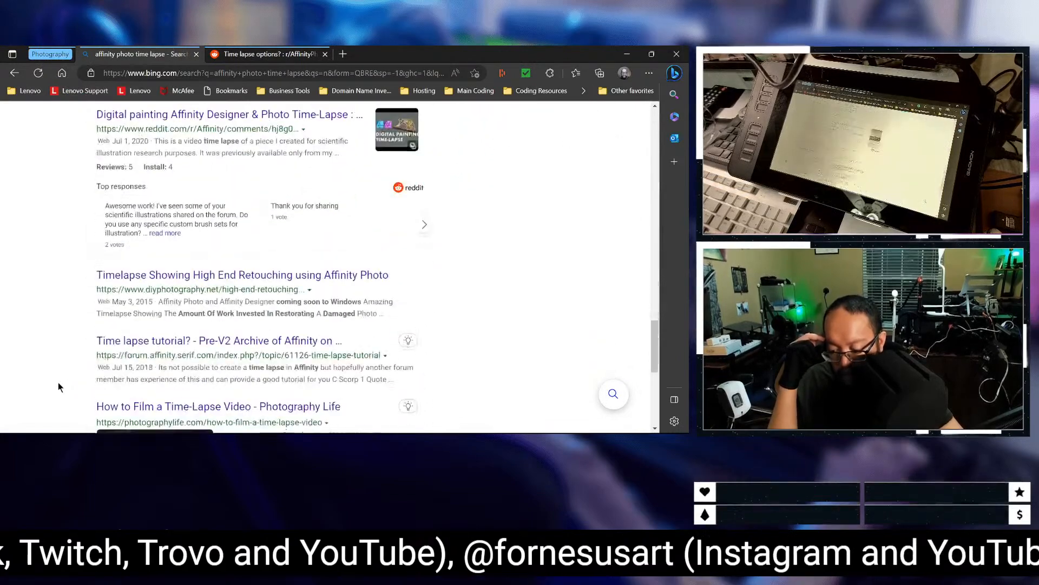
pyautogui.scroll(-4, 68, 321)
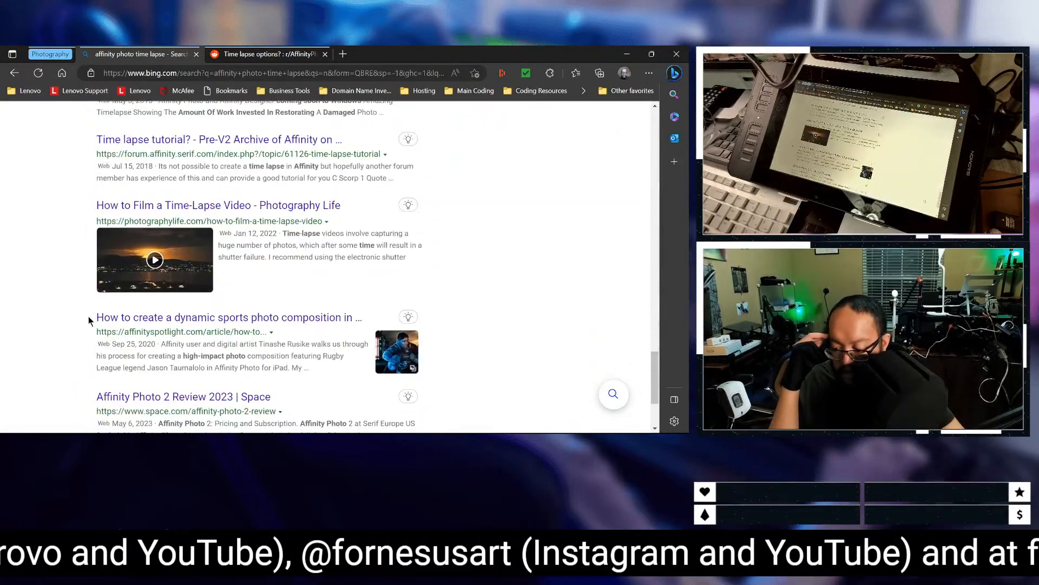
# Step: Check the second page of Bing results for relevant time-lapse pages and close the Edge browser
pyautogui.scroll(-2, 229, 326)
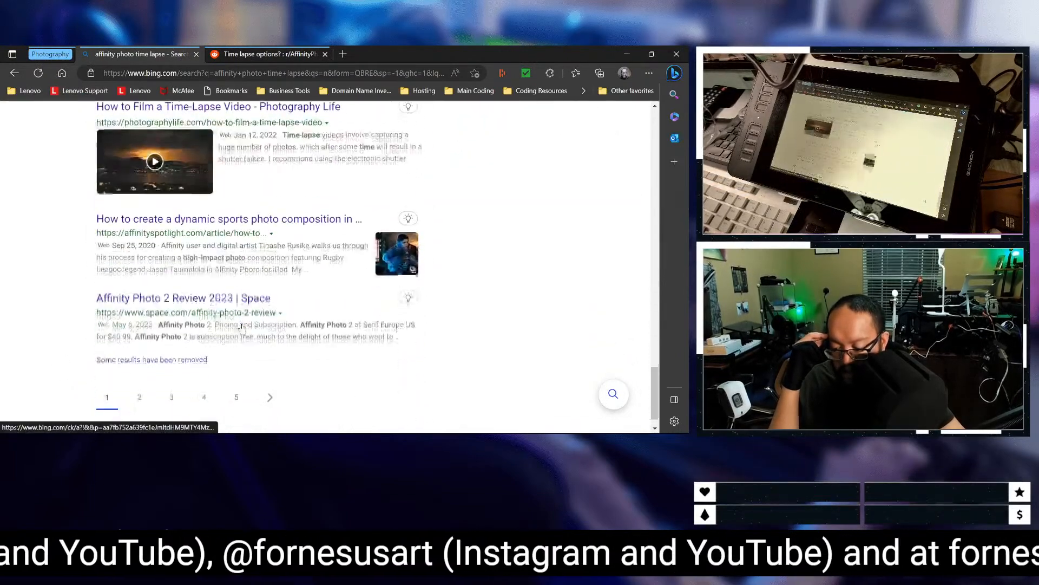
pyautogui.click(138, 401)
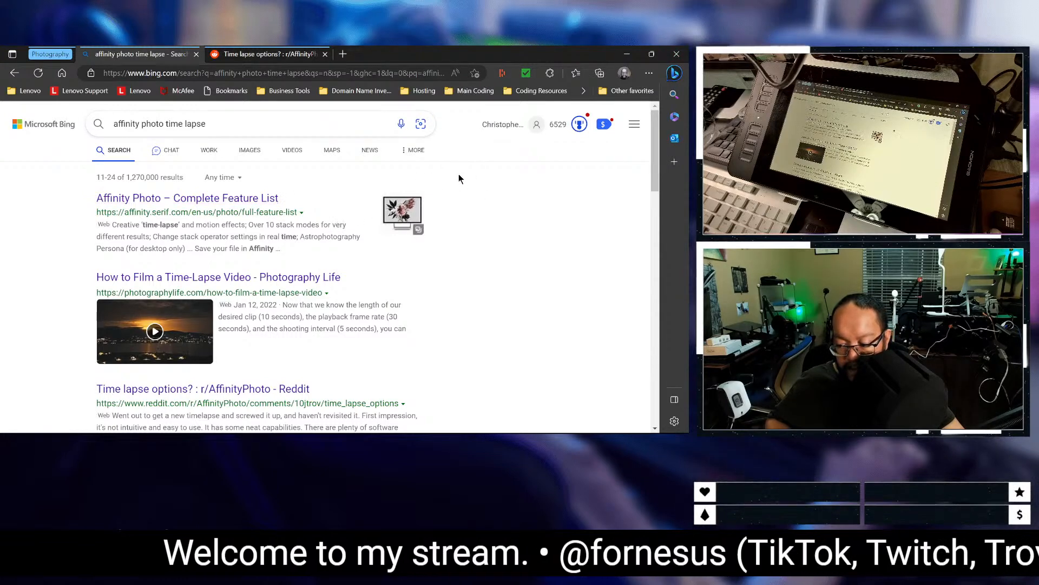
pyautogui.click(686, 51)
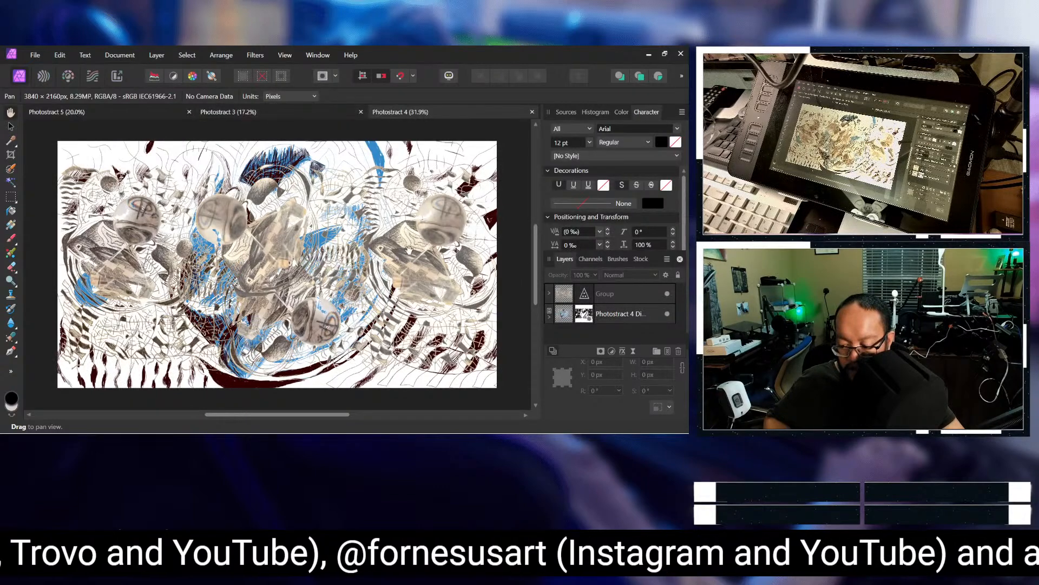
# Step: Compare the Photostract 3 and Photostract 4 artworks in Affinity Photo and return to the Photostract 5 document
pyautogui.click(268, 114)
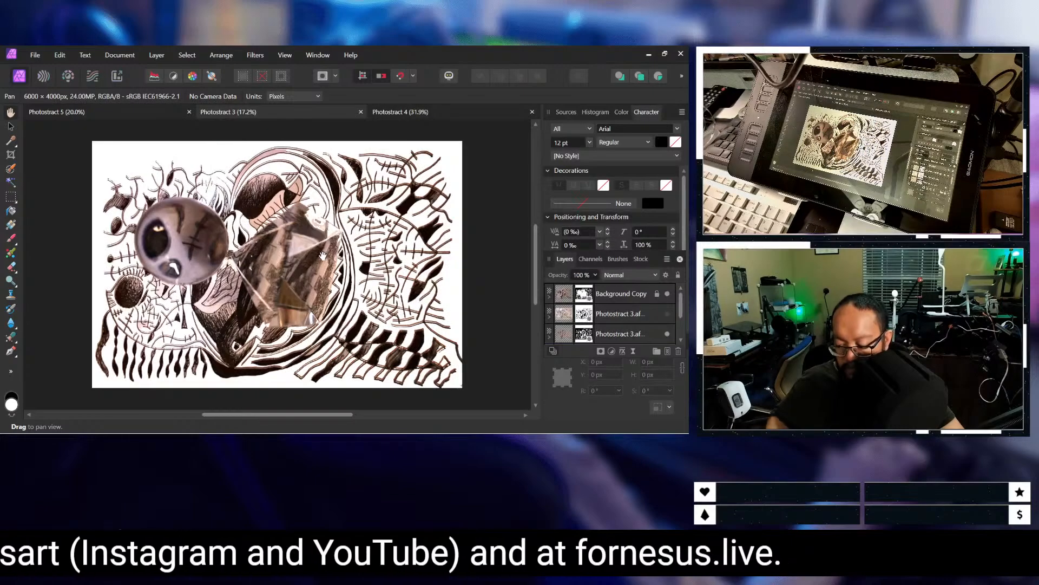
pyautogui.click(382, 114)
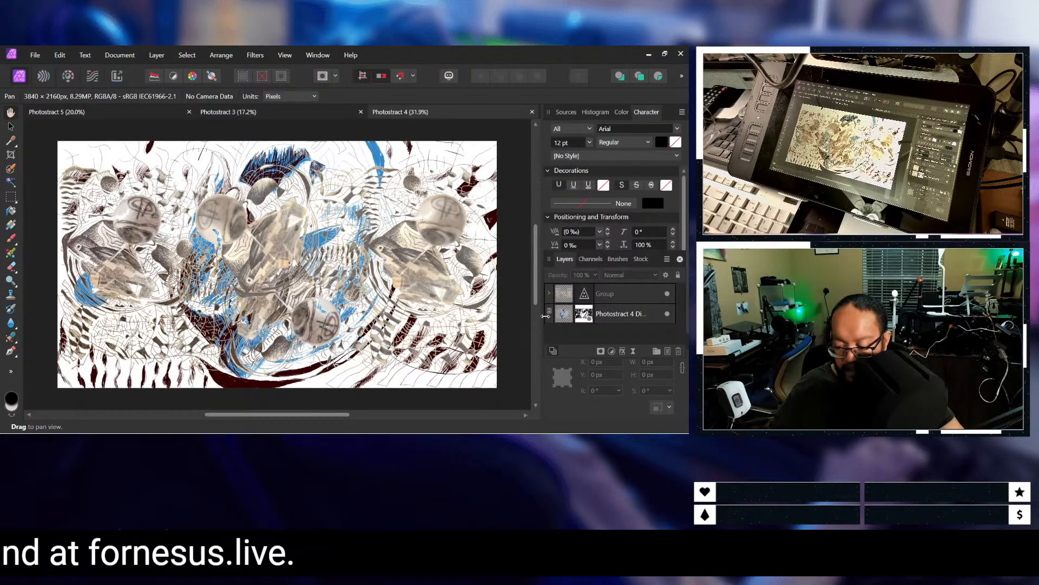
pyautogui.click(135, 113)
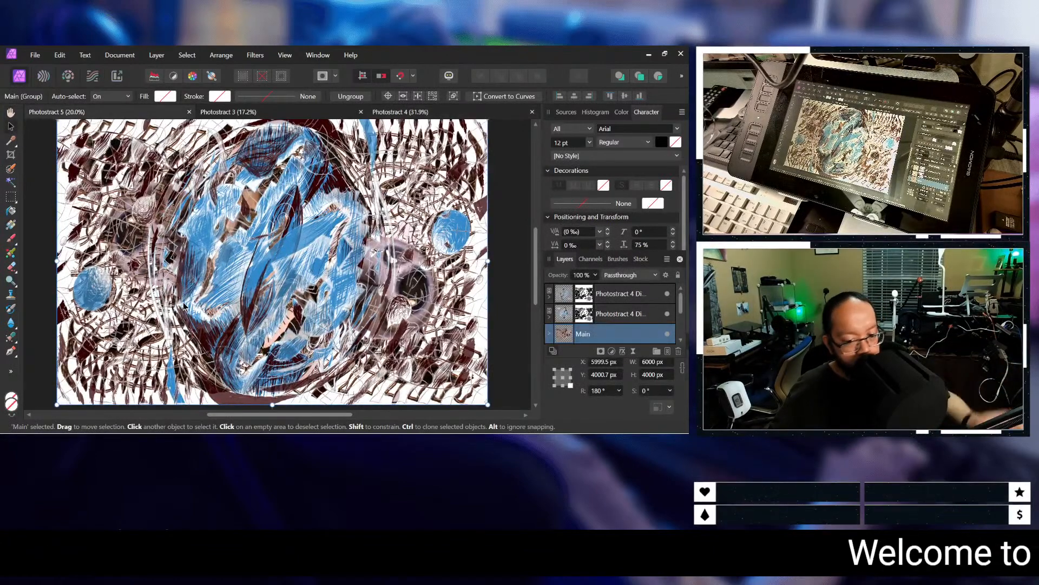
pyautogui.moveTo(368, 432)
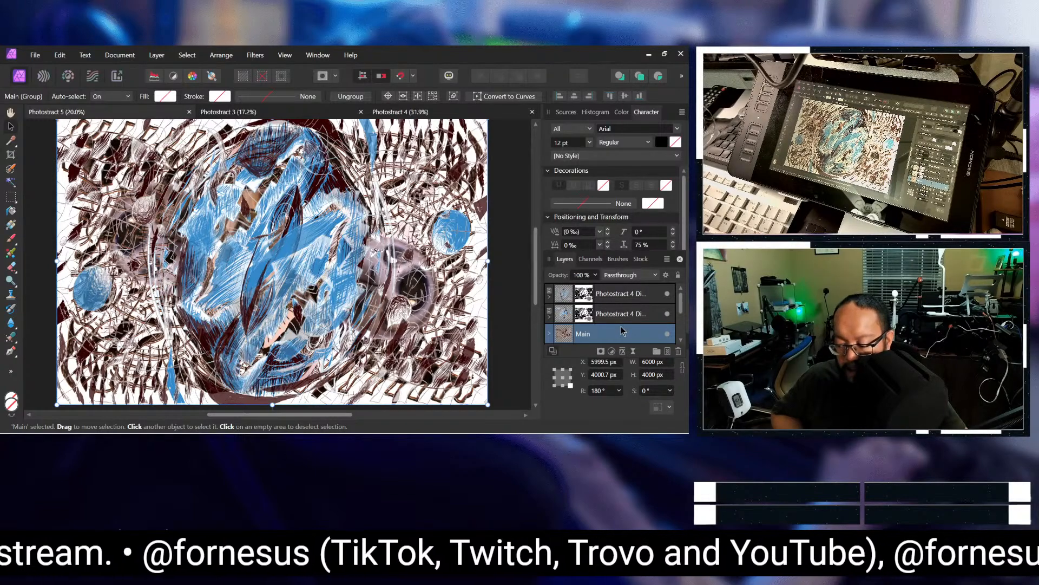
# Step: Delete Layer 1 from the bottom of the Photostract 5 layer stack
pyautogui.scroll(-2, 621, 331)
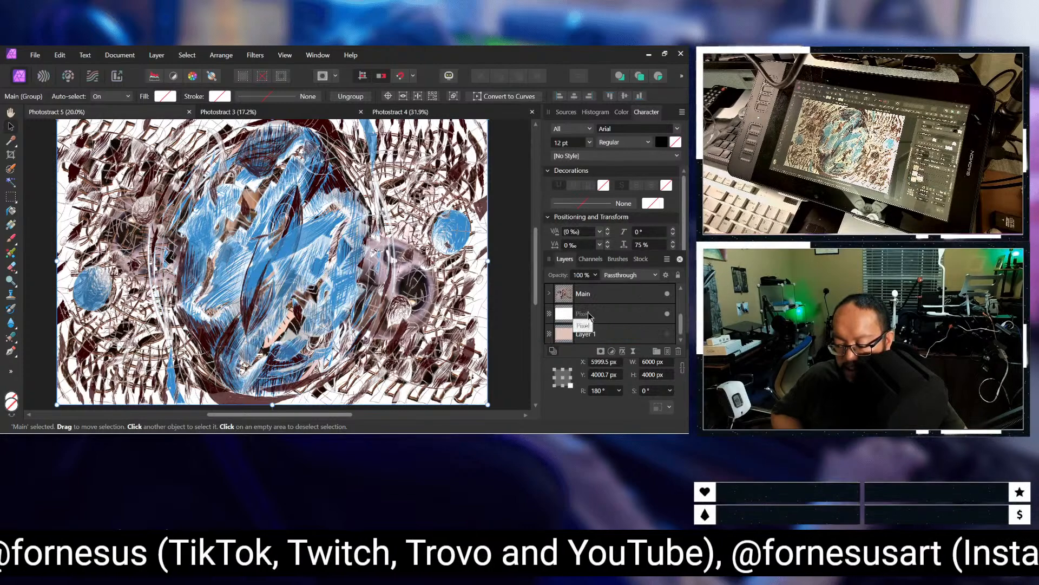
pyautogui.click(653, 335)
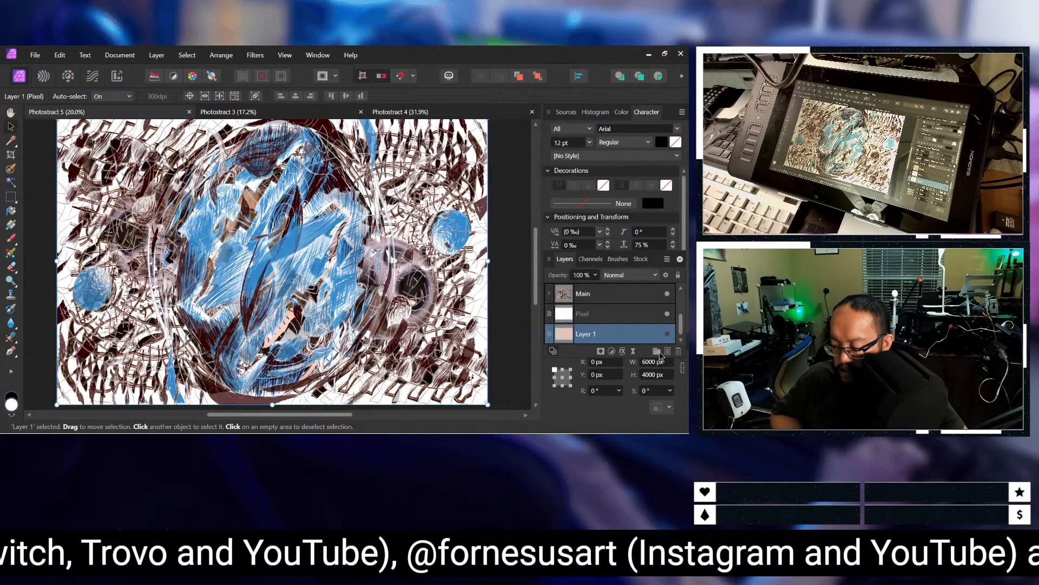
pyautogui.click(680, 352)
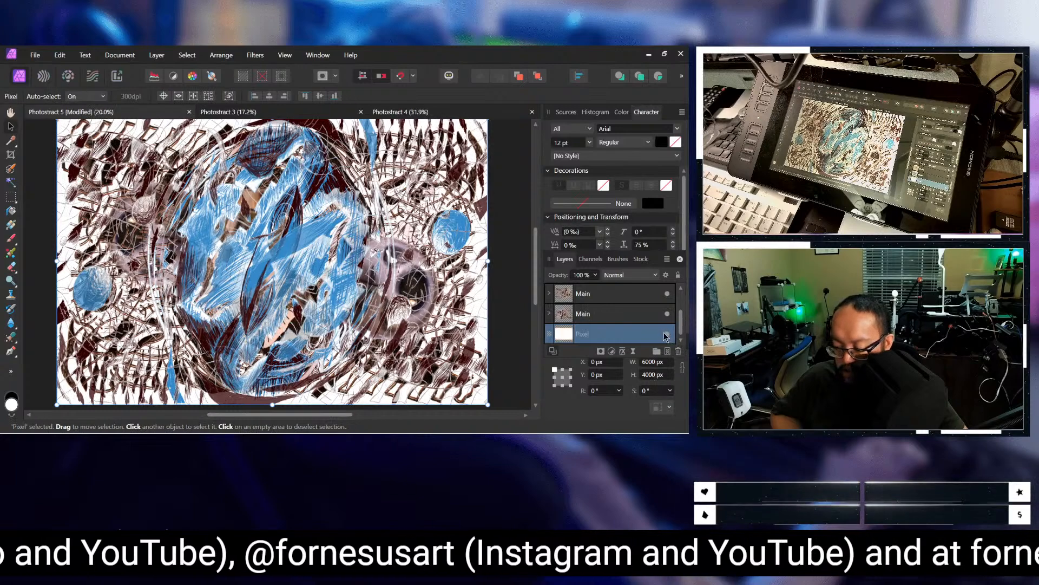
pyautogui.click(598, 316)
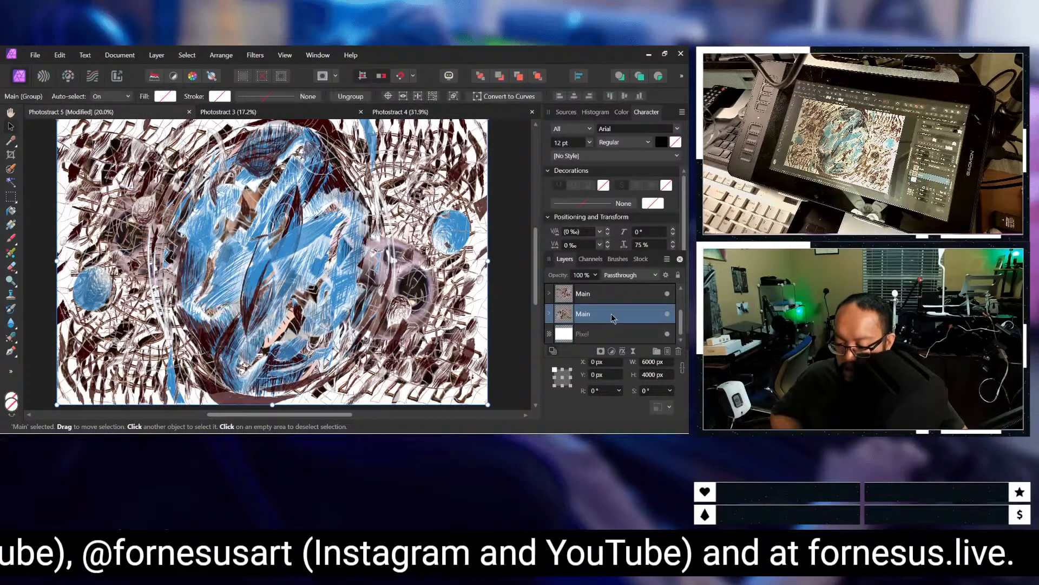
pyautogui.click(167, 56)
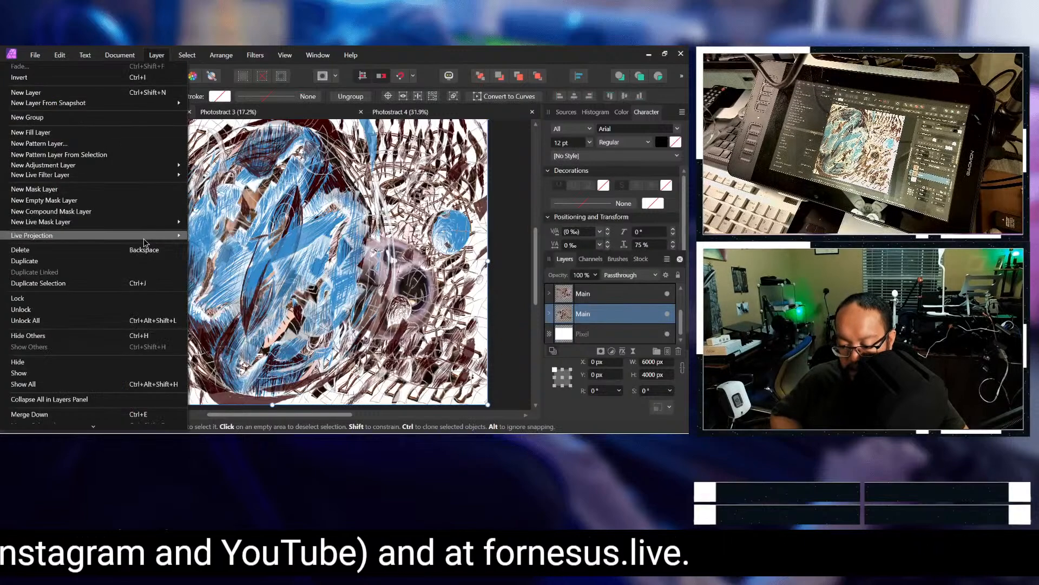
pyautogui.moveTo(144, 242)
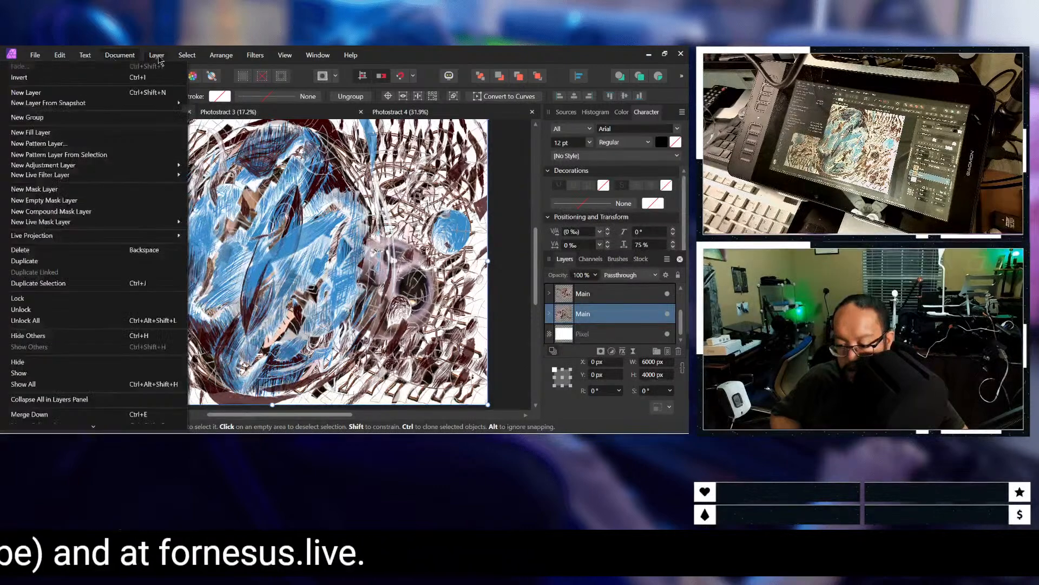
pyautogui.moveTo(151, 165)
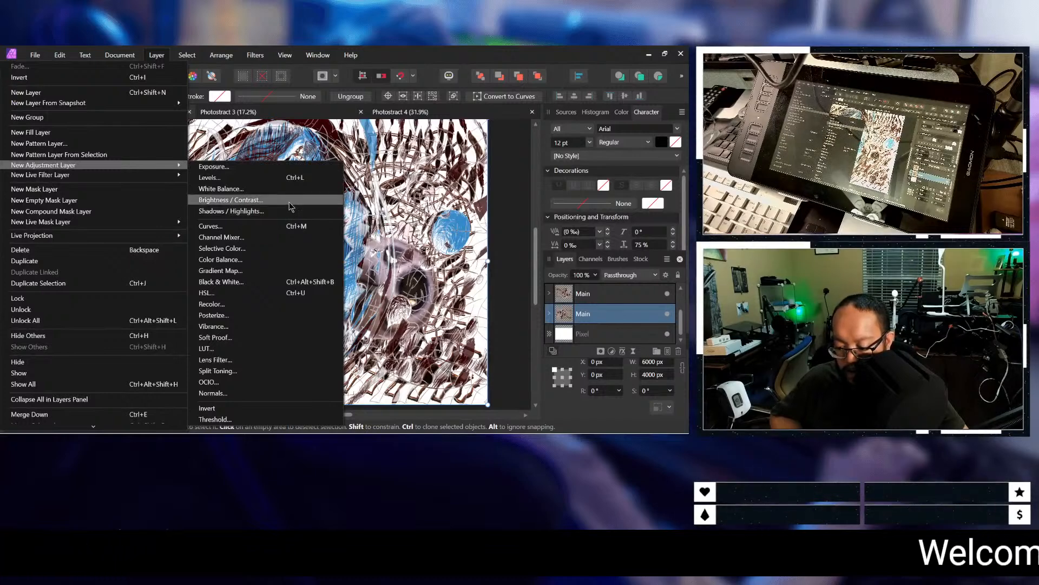
pyautogui.click(293, 171)
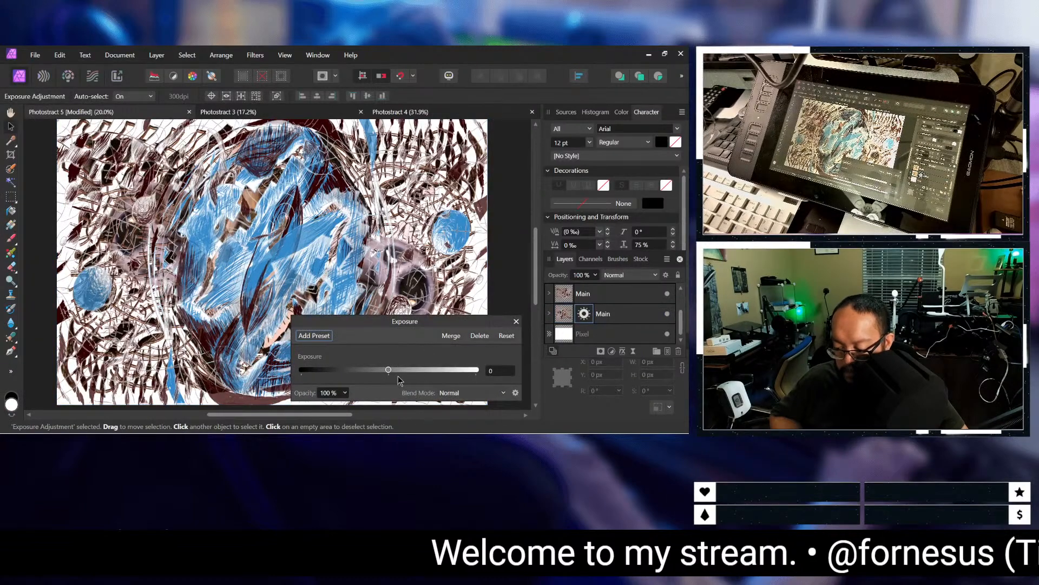
pyautogui.moveTo(407, 378)
pyautogui.mouseDown()
pyautogui.moveTo(459, 378)
pyautogui.moveTo(375, 381)
pyautogui.moveTo(428, 380)
pyautogui.moveTo(392, 380)
pyautogui.mouseUp()
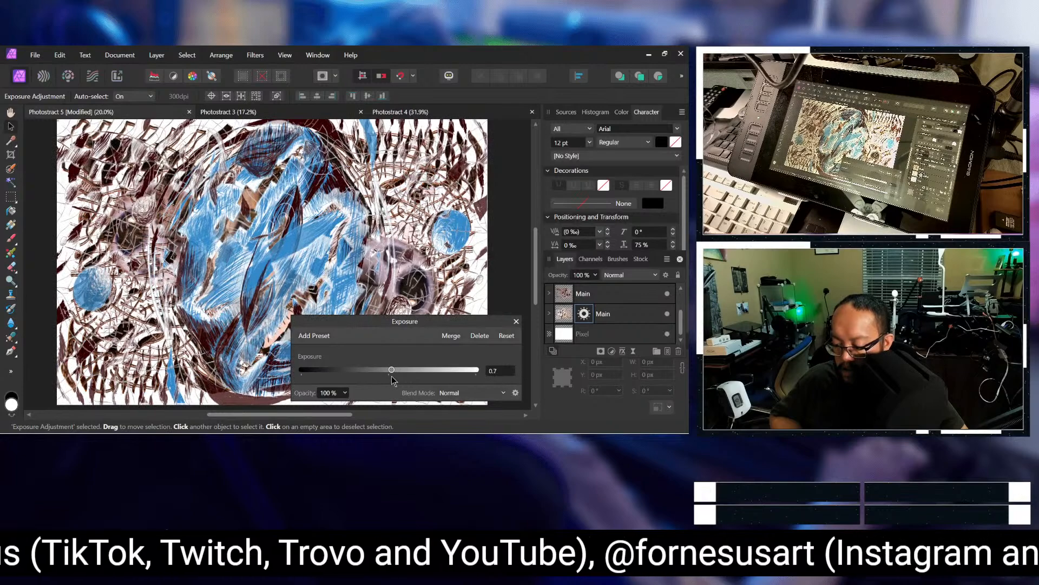
pyautogui.click(479, 336)
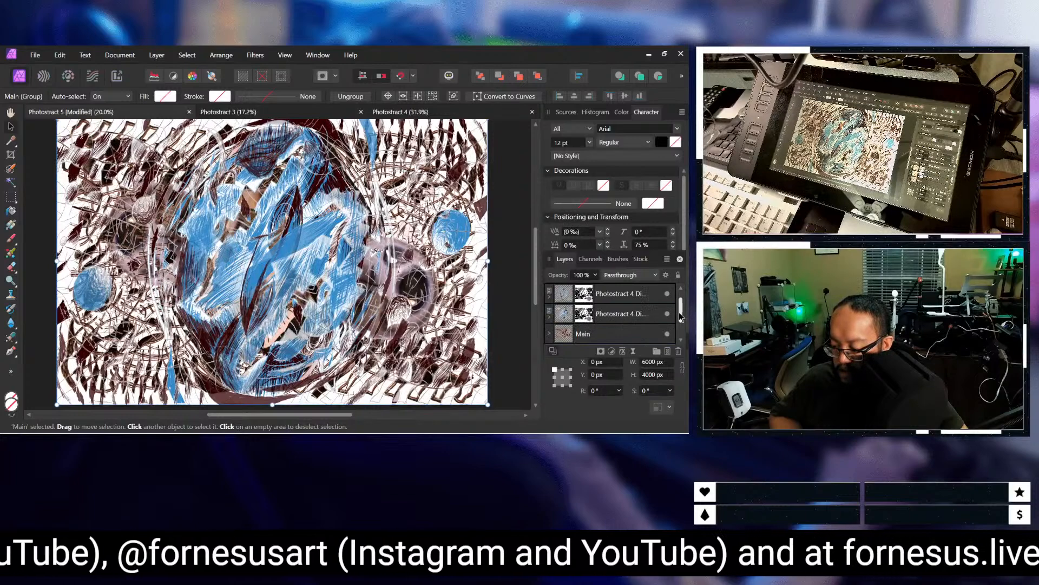
# Step: Combine the two Main groups, directly below the Photostract 4 Digital images, into one new group
pyautogui.moveTo(678, 311); pyautogui.dragTo(679, 319)
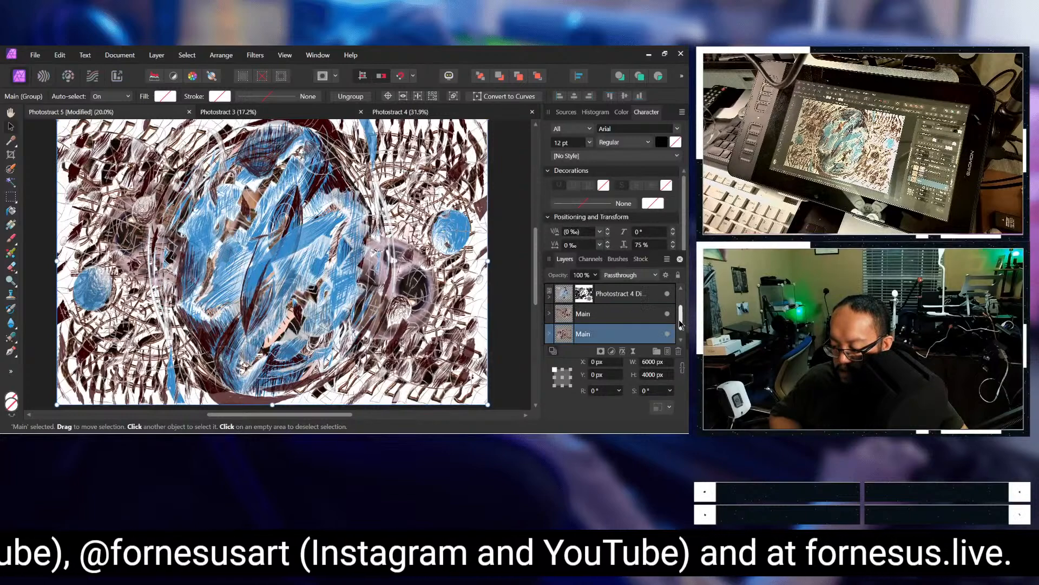
pyautogui.click(606, 317)
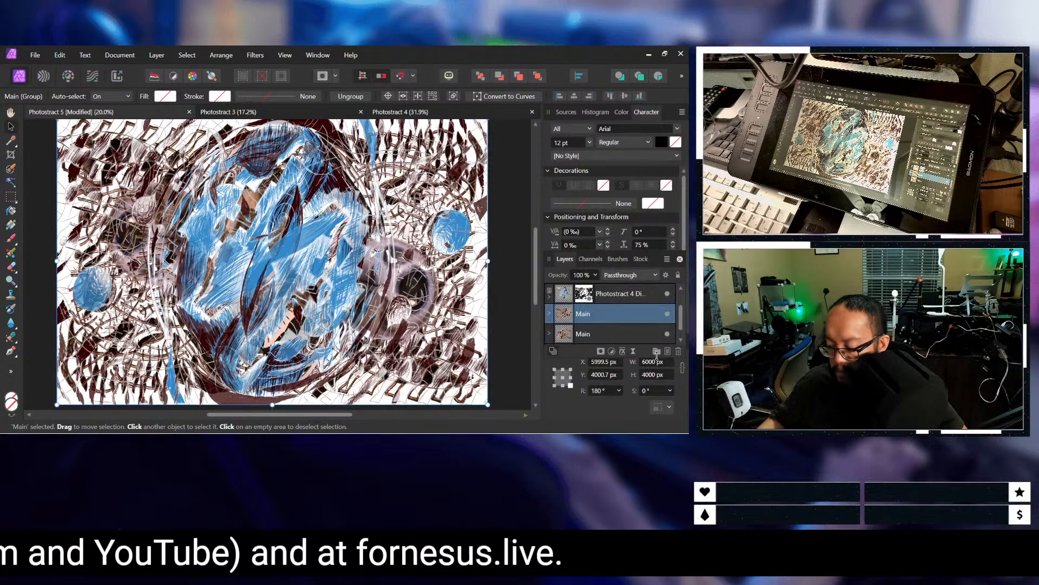
pyautogui.keyDown('shift'); pyautogui.click(628, 334); pyautogui.keyUp('shift')
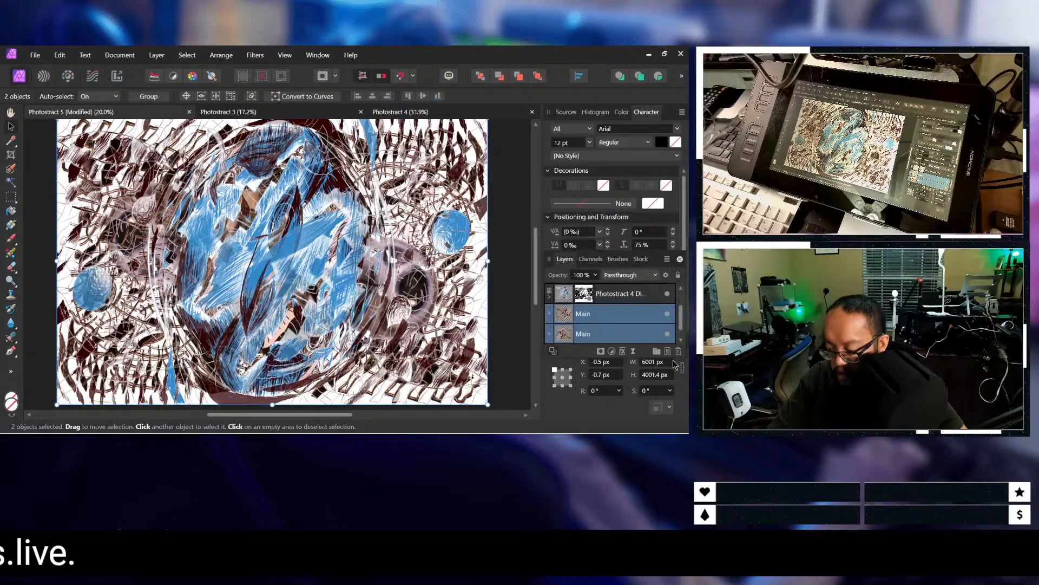
pyautogui.click(657, 352)
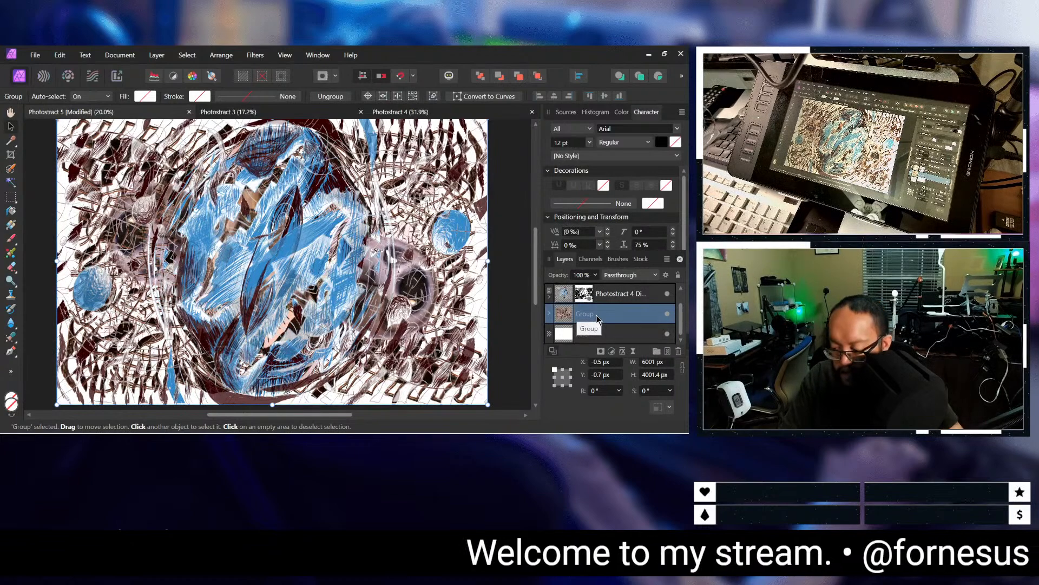
# Step: Brighten the new group with a Curves adjustment, raising the master curve at about (0.243, 0.337) and (0.688, 0.801)
pyautogui.click(156, 55)
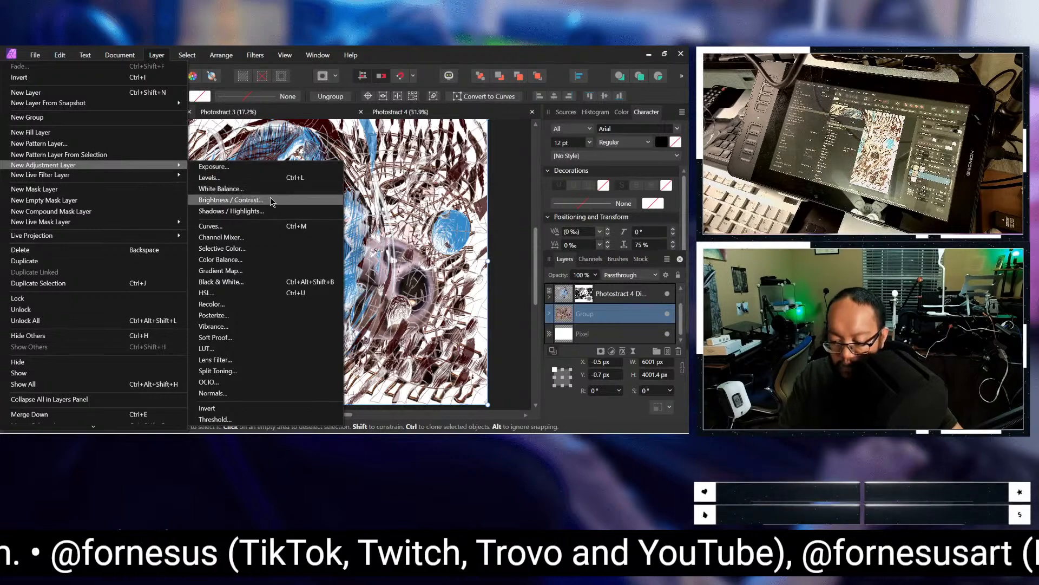
pyautogui.click(277, 229)
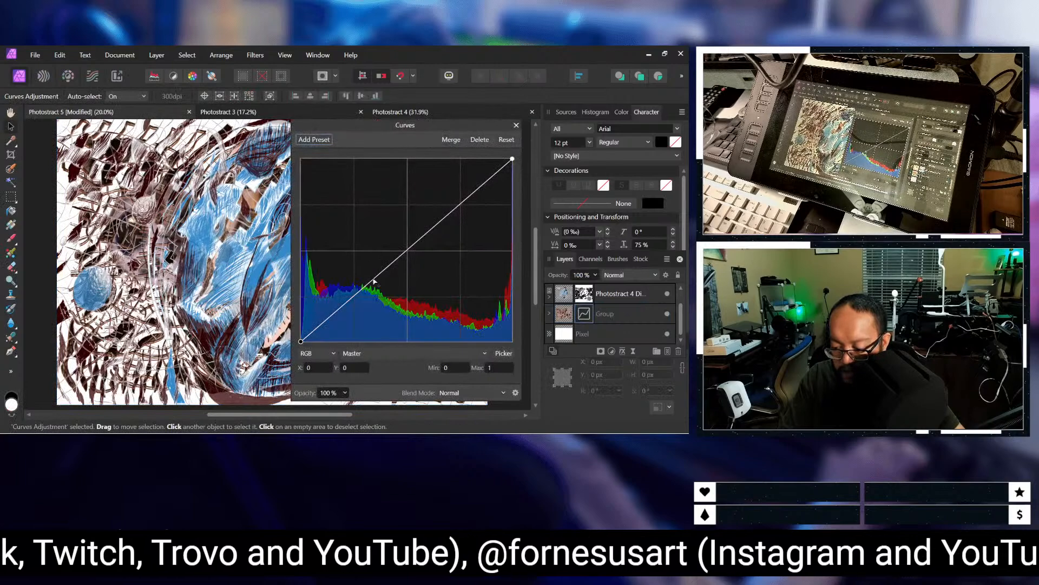
pyautogui.click(352, 304)
pyautogui.moveTo(352, 305)
pyautogui.mouseDown()
pyautogui.moveTo(346, 268)
pyautogui.moveTo(354, 284)
pyautogui.mouseUp()
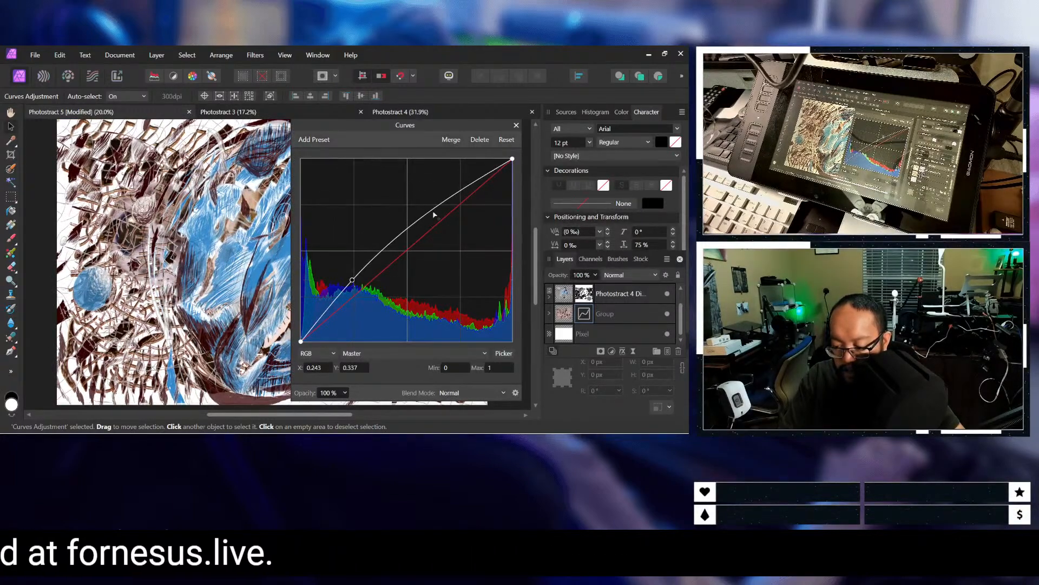
pyautogui.moveTo(437, 206)
pyautogui.mouseDown()
pyautogui.moveTo(451, 225)
pyautogui.moveTo(446, 196)
pyautogui.mouseUp()
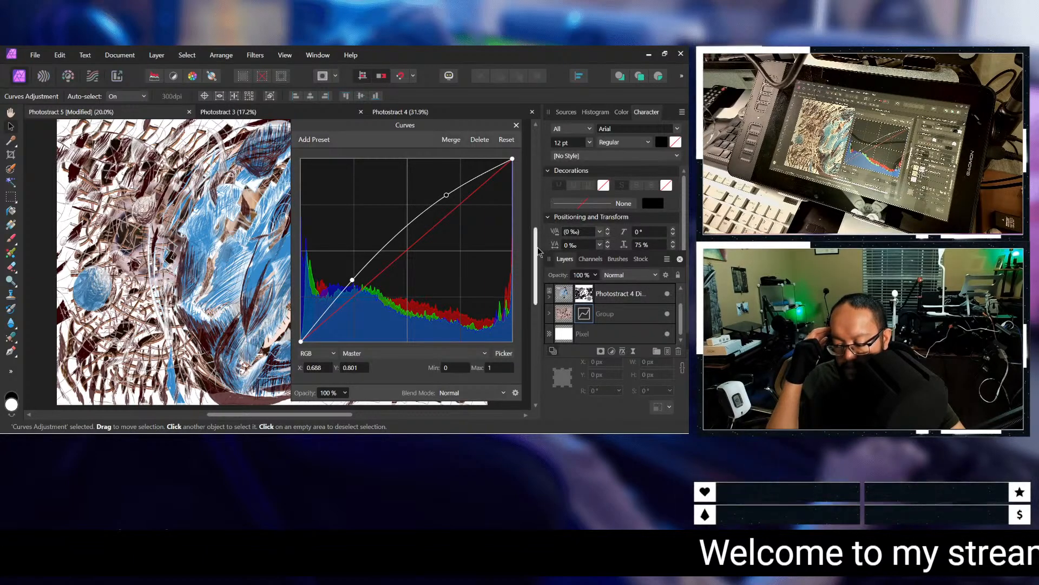
pyautogui.click(650, 313)
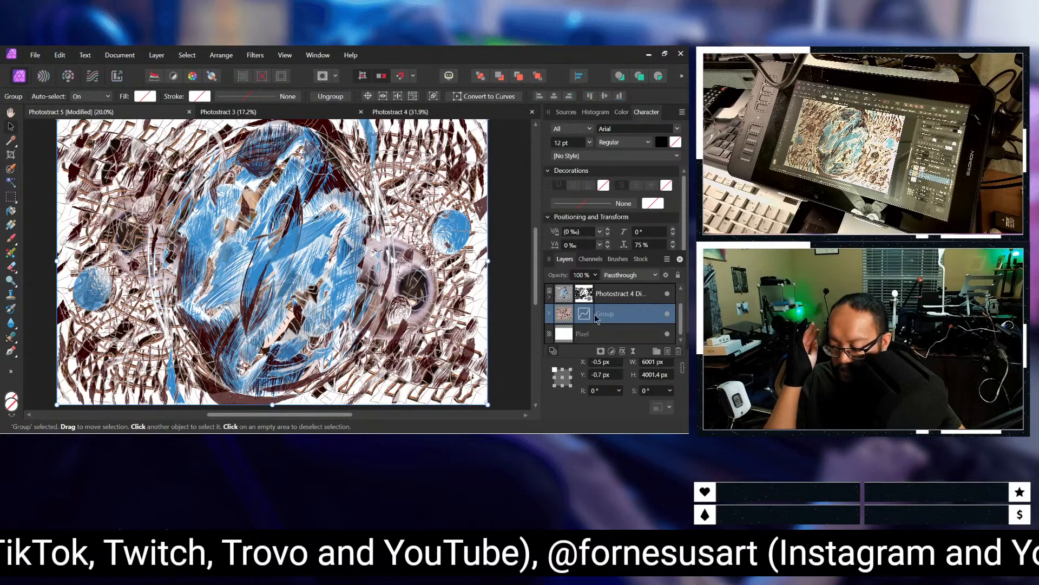
# Step: Inspect the two Photostract 4 Digital image layers above the group, hiding and reshowing the upper one to check its effect
pyautogui.hotkey('ctrl', 'v')
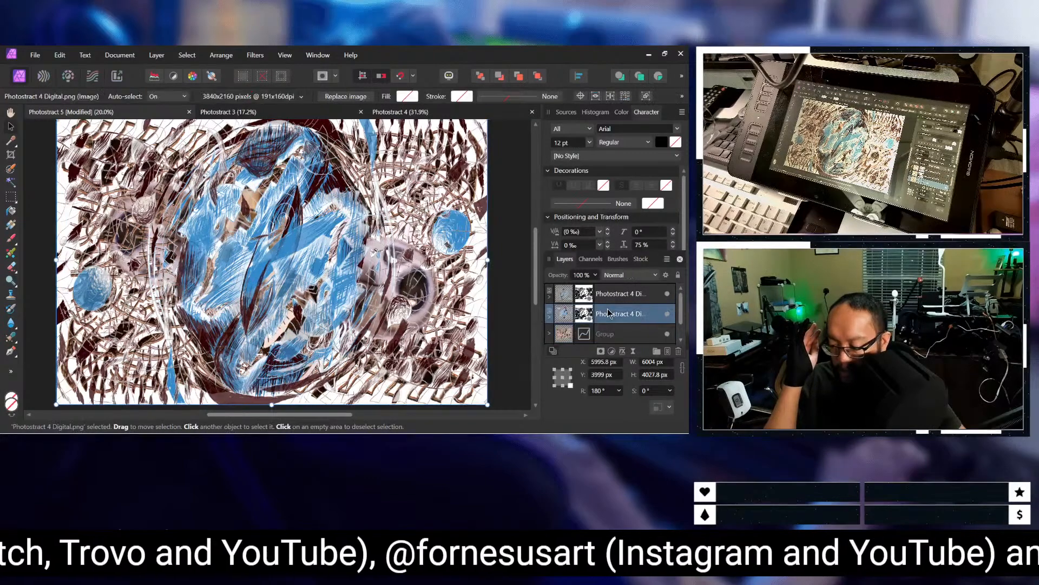
pyautogui.click(667, 294)
pyautogui.click(667, 294)
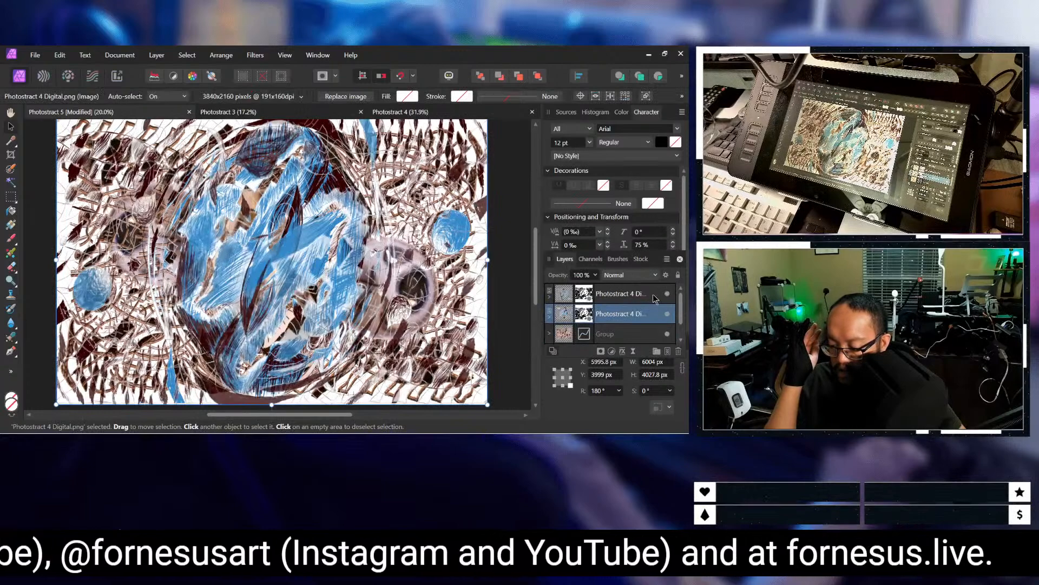
pyautogui.click(647, 297)
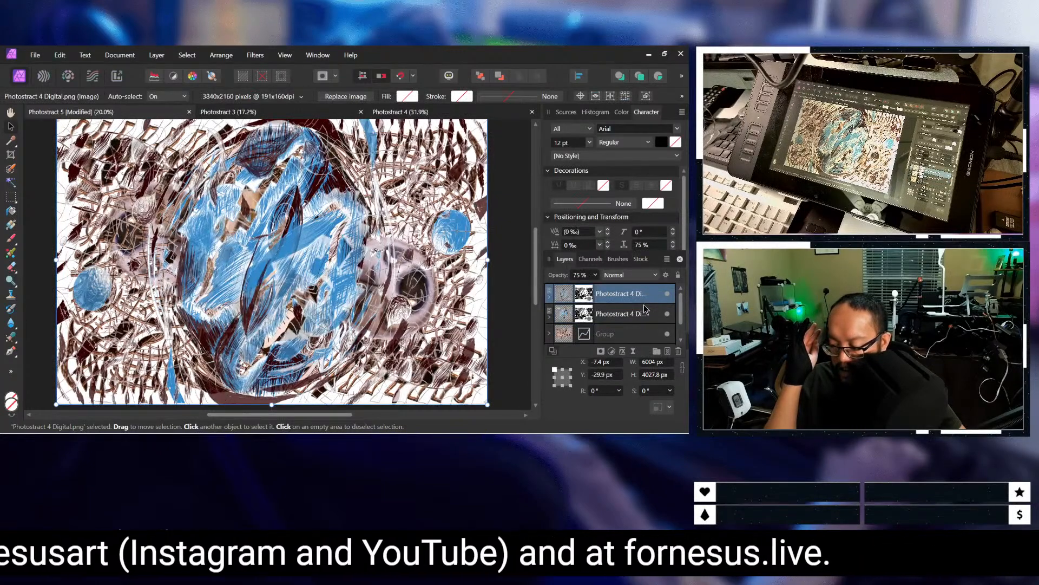
# Step: Try a Curves adjustment on the lower Photostract 4 Digital image, raising the master curve at about (0.275, 0.473) and (0.627, 0.843), and delete it
pyautogui.click(645, 310)
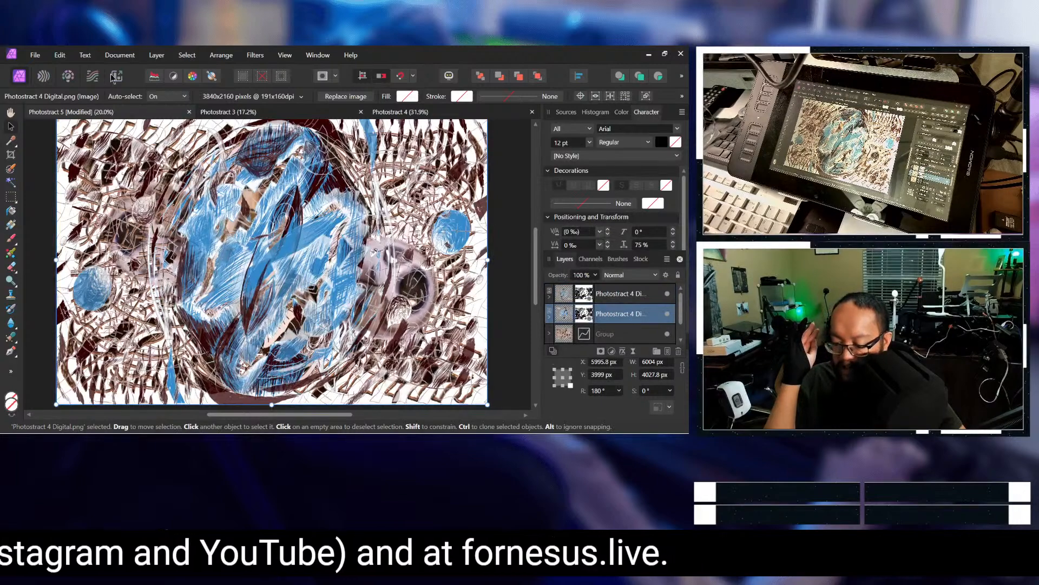
pyautogui.click(156, 55)
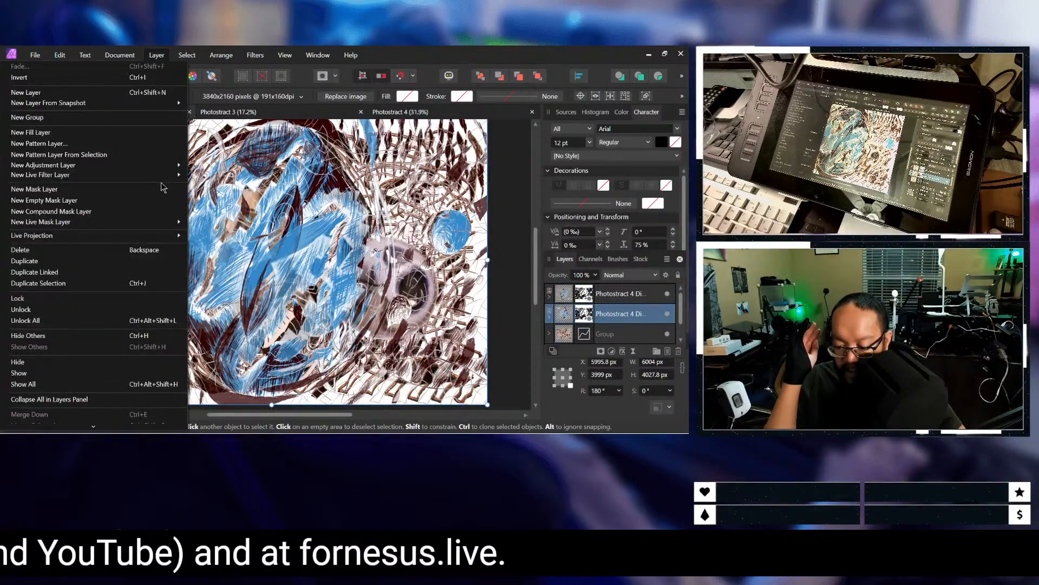
pyautogui.moveTo(176, 164)
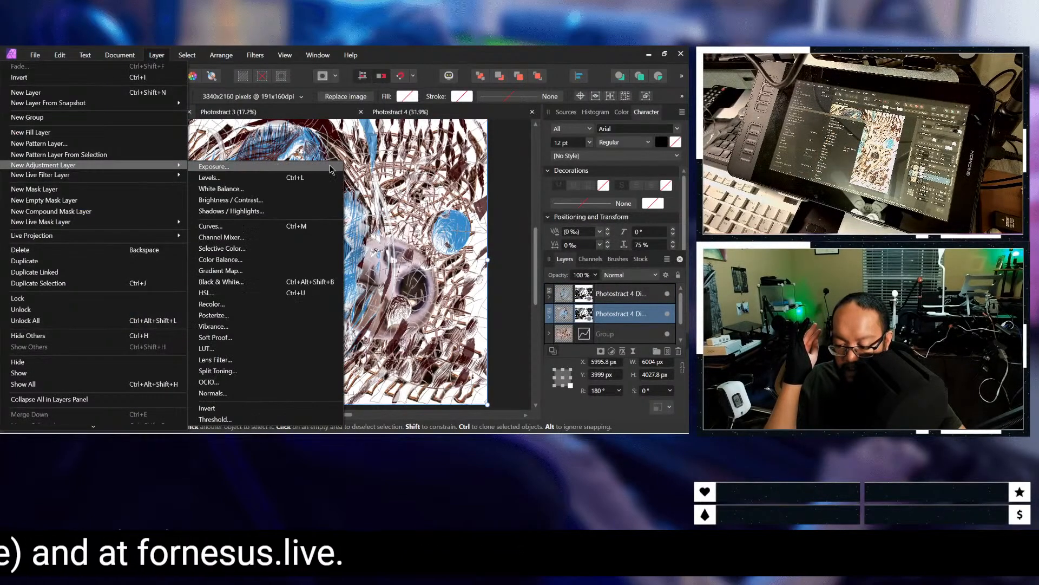
pyautogui.click(305, 227)
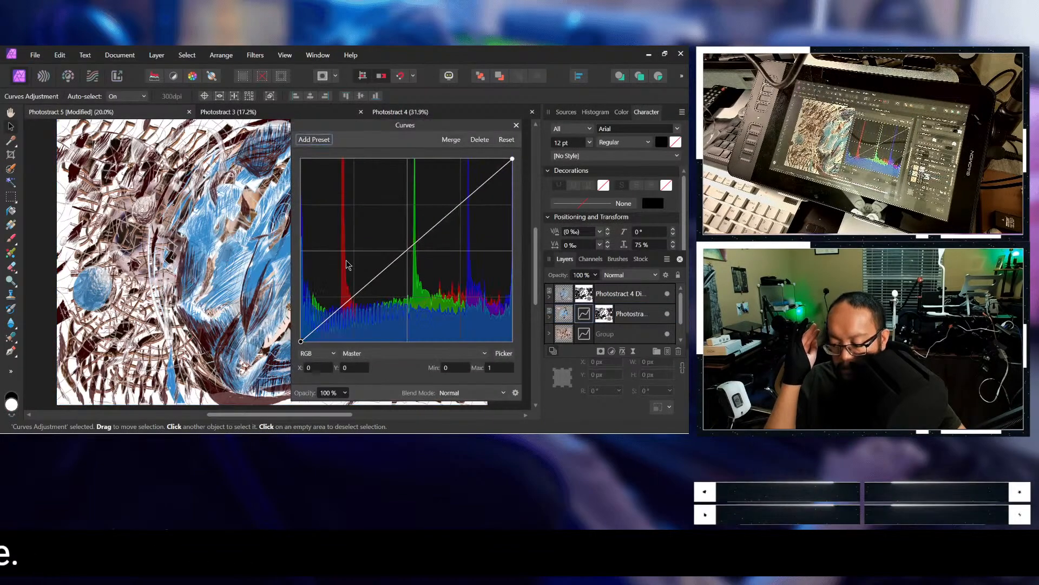
pyautogui.moveTo(364, 285); pyautogui.dragTo(376, 295)
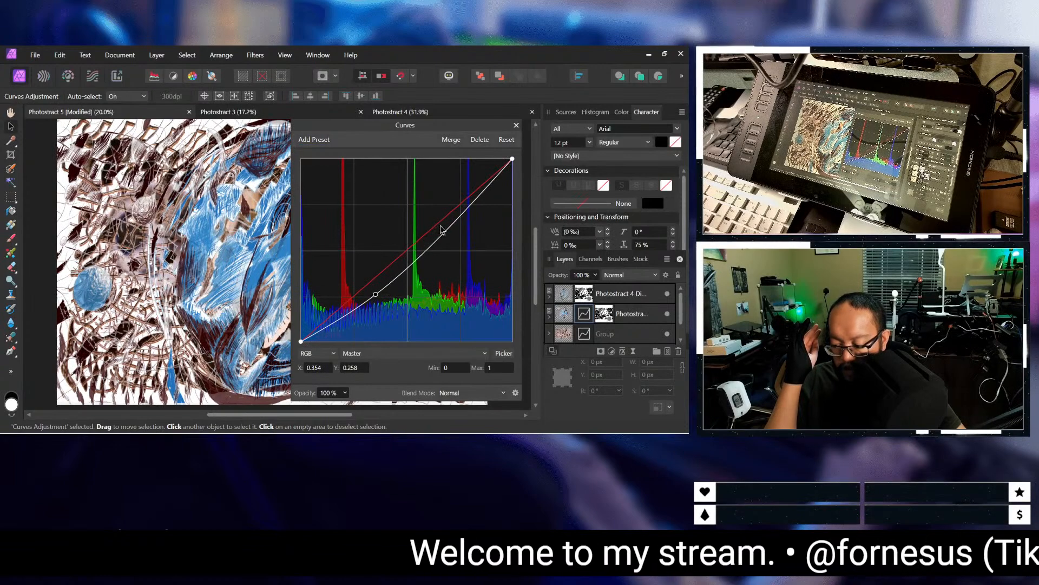
pyautogui.moveTo(449, 230); pyautogui.dragTo(433, 188)
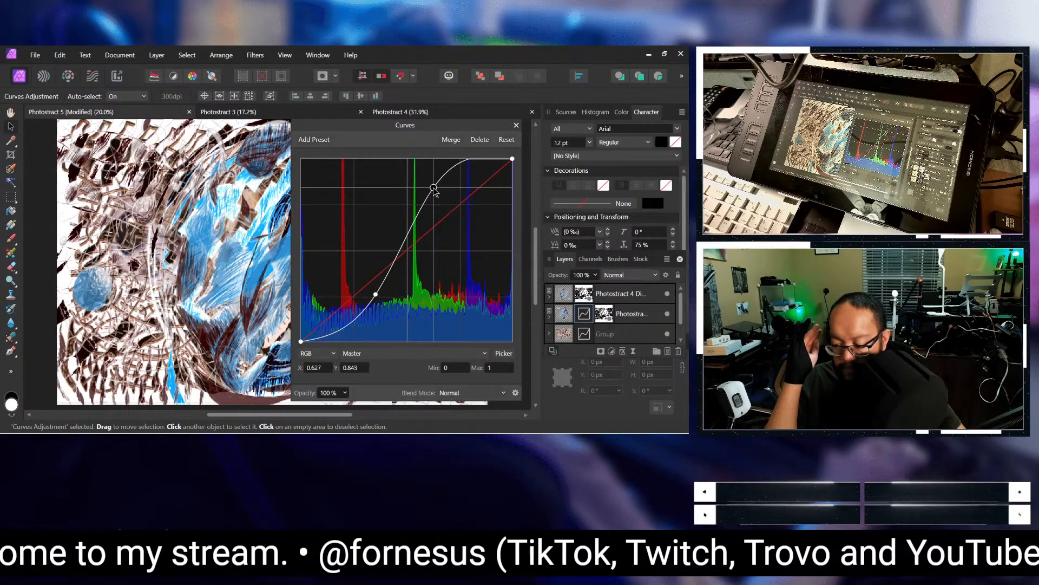
pyautogui.moveTo(375, 294); pyautogui.dragTo(359, 256)
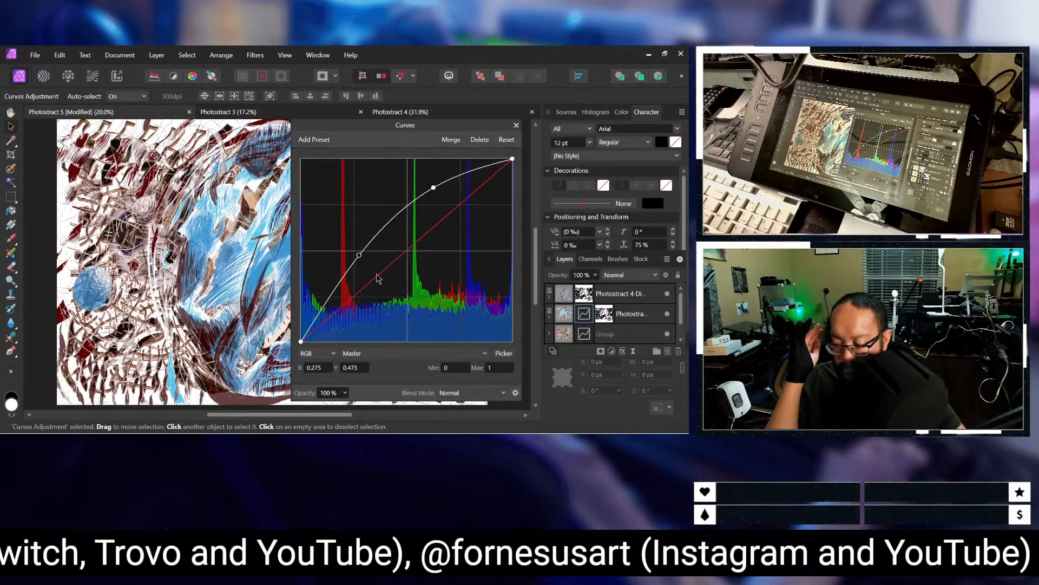
pyautogui.click(479, 140)
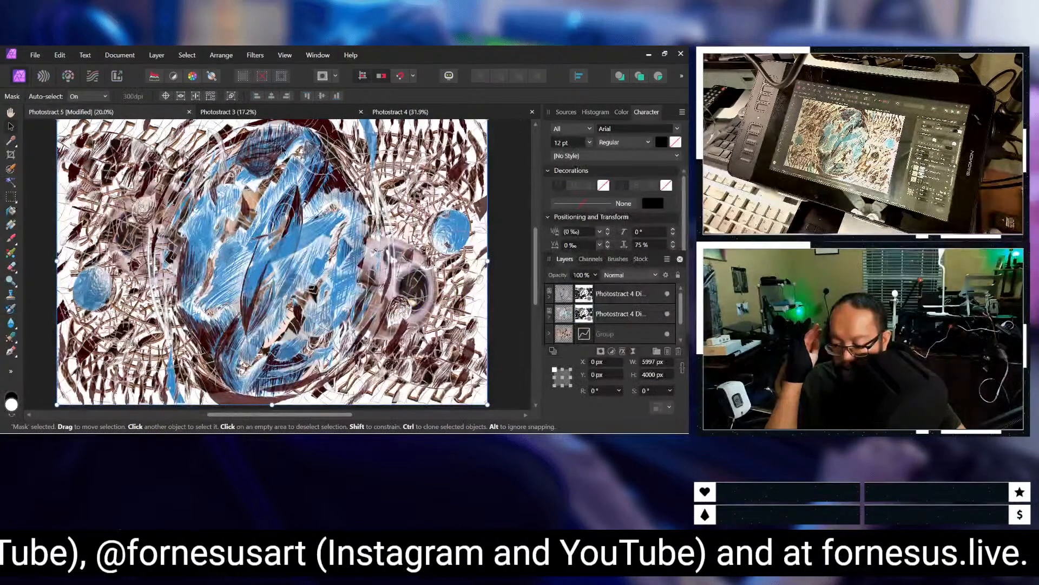
# Step: Add a Black & White adjustment with all channels at 100% and place it between the two Photostract 4 Digital images and the group
pyautogui.click(165, 57)
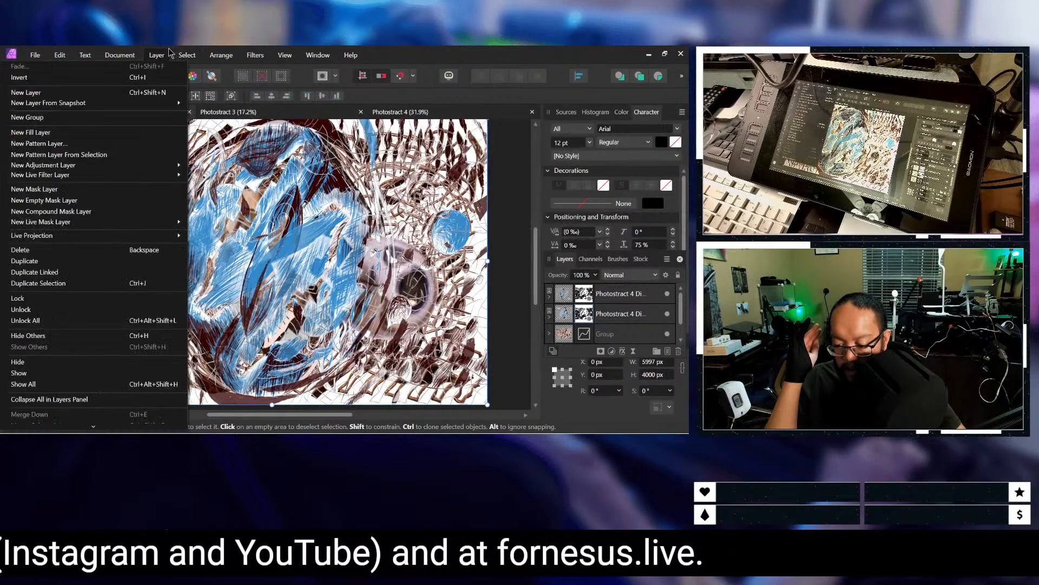
pyautogui.moveTo(171, 166)
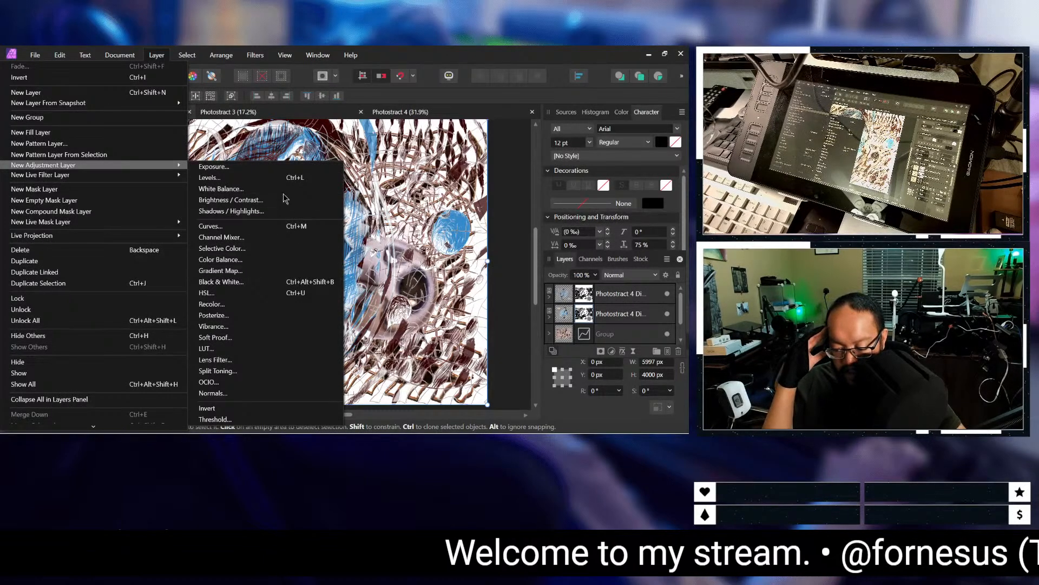
pyautogui.click(284, 282)
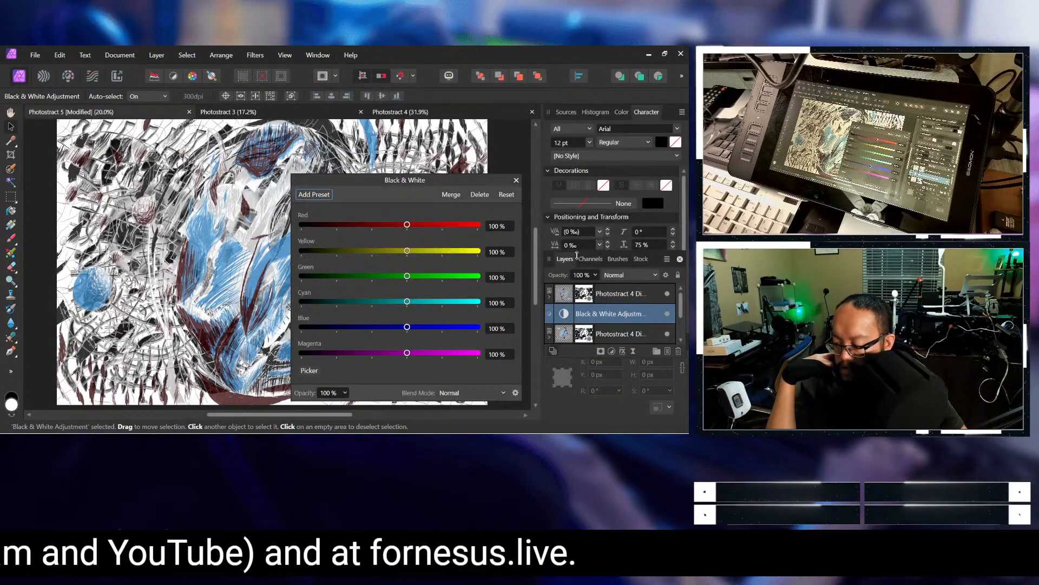
pyautogui.click(601, 293)
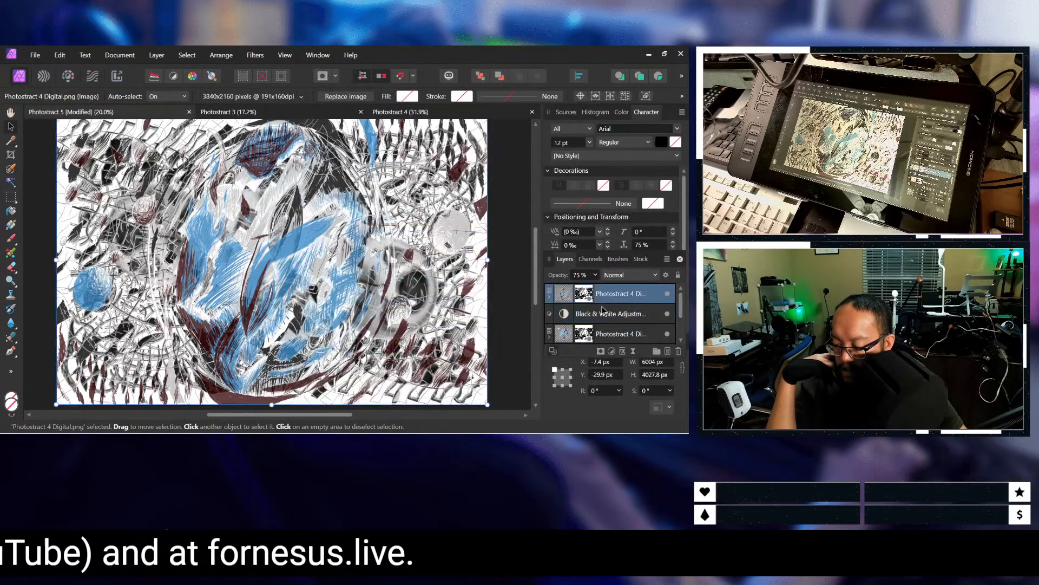
pyautogui.moveTo(605, 315)
pyautogui.mouseDown()
pyautogui.moveTo(604, 286)
pyautogui.moveTo(602, 338)
pyautogui.moveTo(597, 301)
pyautogui.mouseUp()
pyautogui.hotkey('ctrl', 'z')
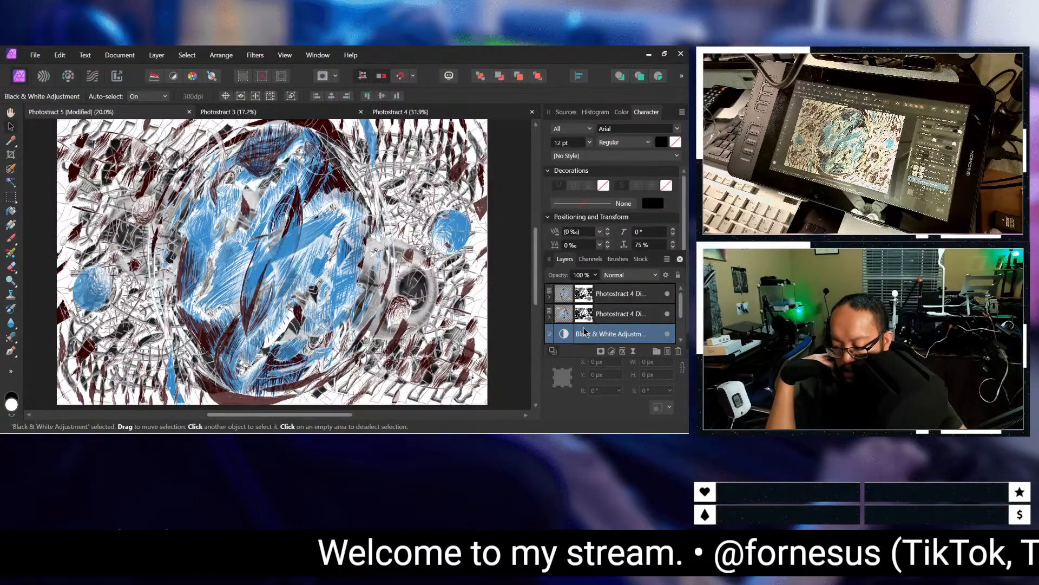
# Step: Compare the artwork with and without the Black & White adjustment by repeatedly hiding and reshowing it, leaving it visible
pyautogui.click(667, 334)
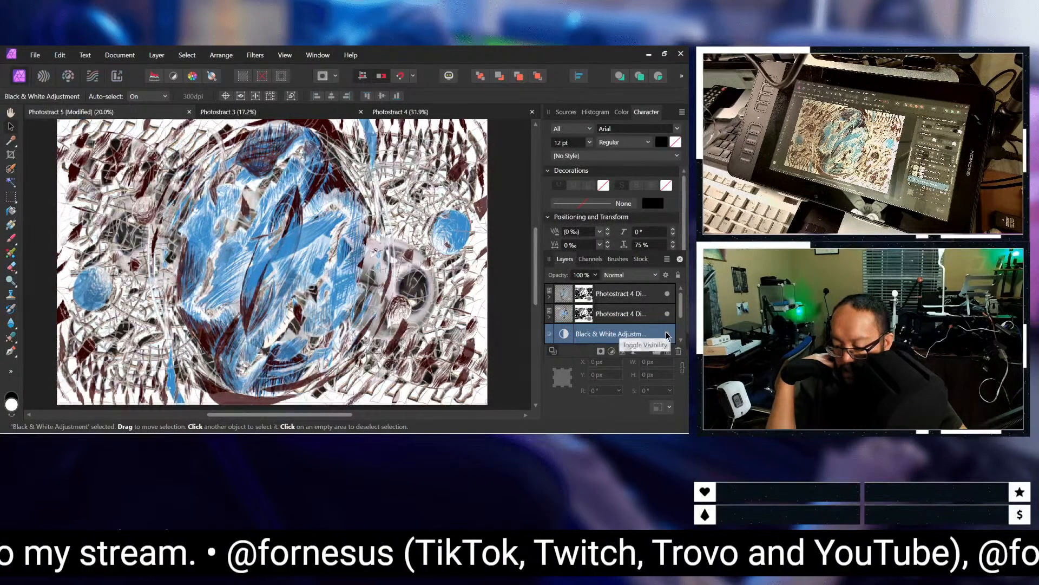
pyautogui.click(667, 334)
pyautogui.click(667, 334)
pyautogui.click(667, 334)
pyautogui.click(667, 334)
pyautogui.click(667, 334)
pyautogui.click(667, 334)
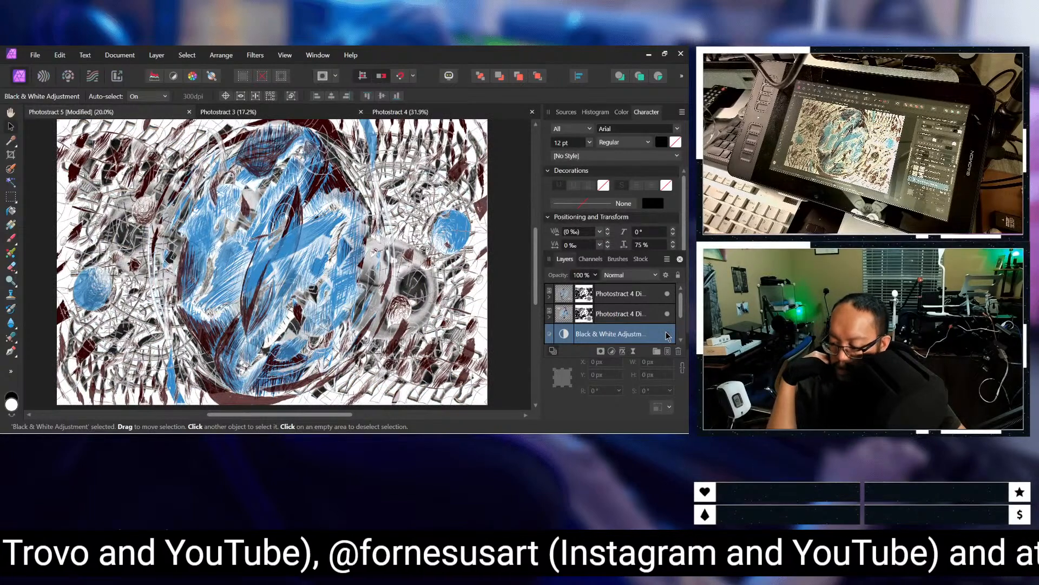
pyautogui.click(667, 334)
pyautogui.click(667, 334)
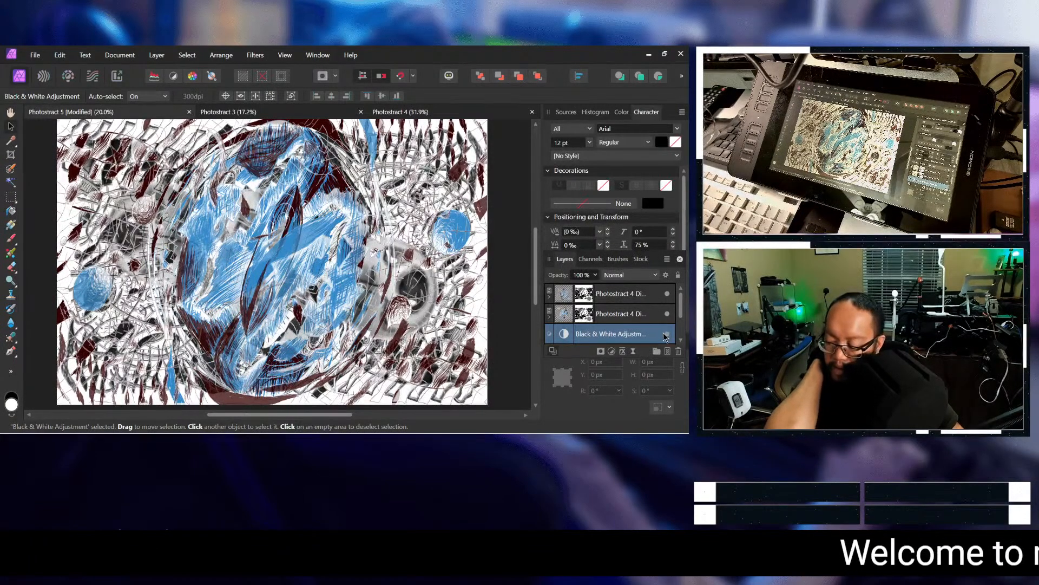
# Step: Review the layers around the Black & White adjustment and select the upper Photostract 4 Digital image
pyautogui.scroll(-2, 635, 329)
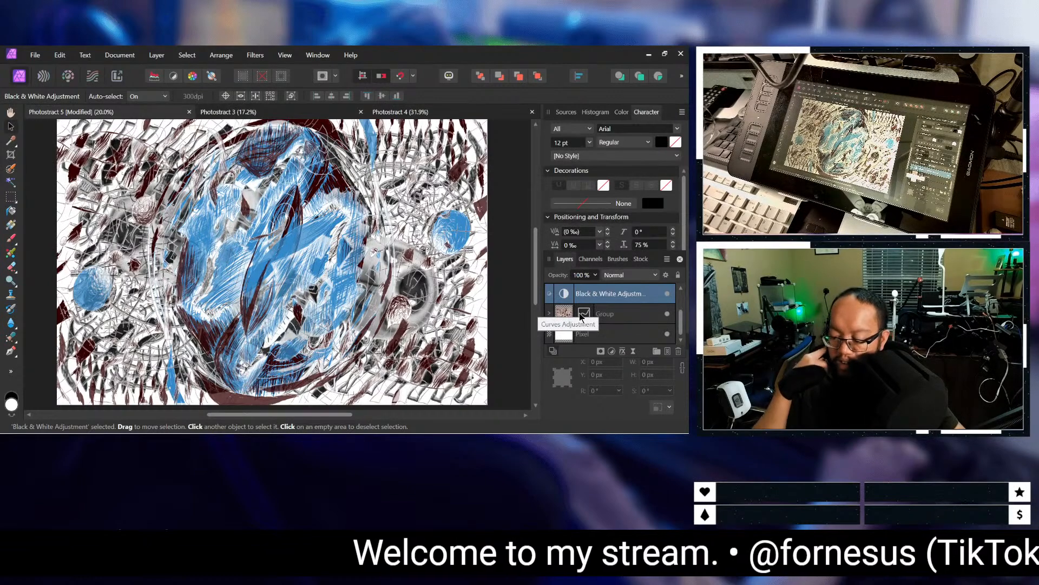
pyautogui.scroll(2, 580, 317)
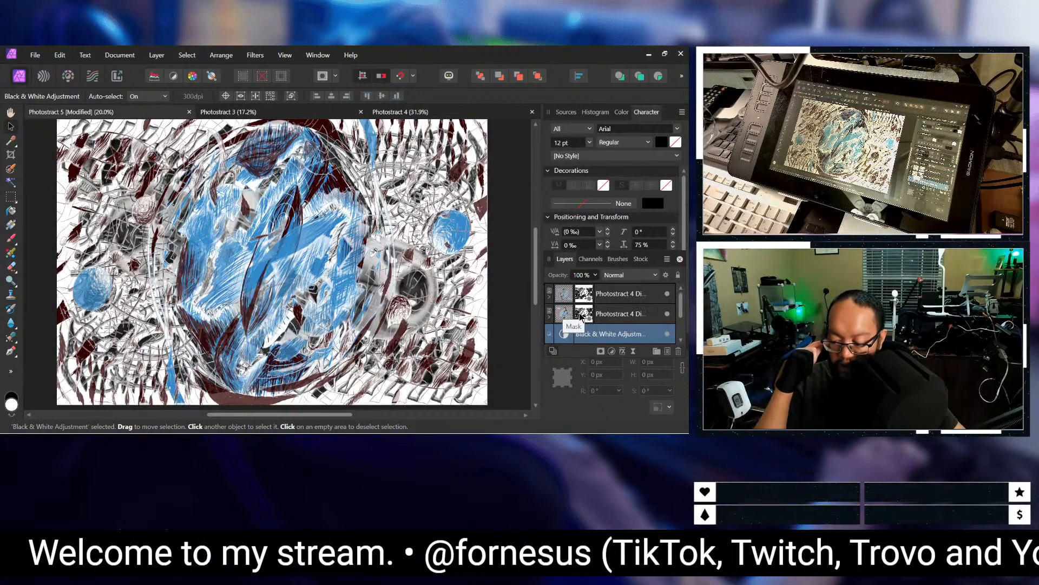
pyautogui.click(640, 315)
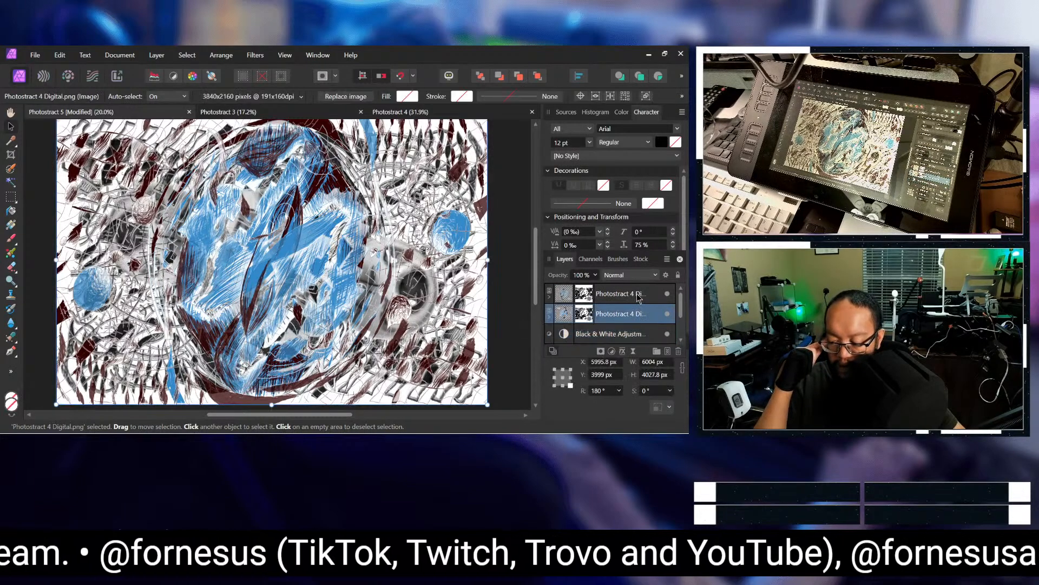
pyautogui.click(639, 295)
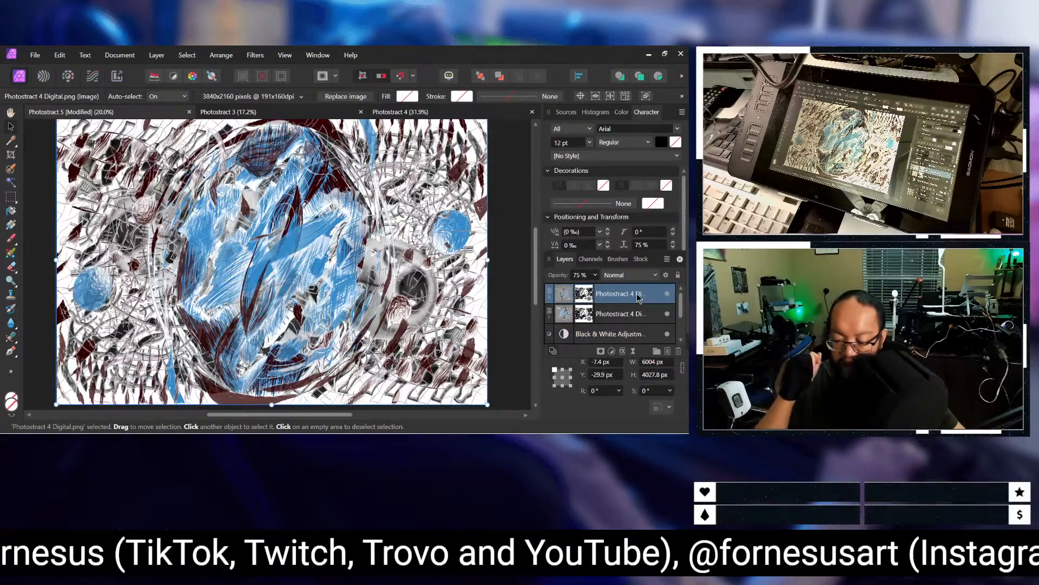